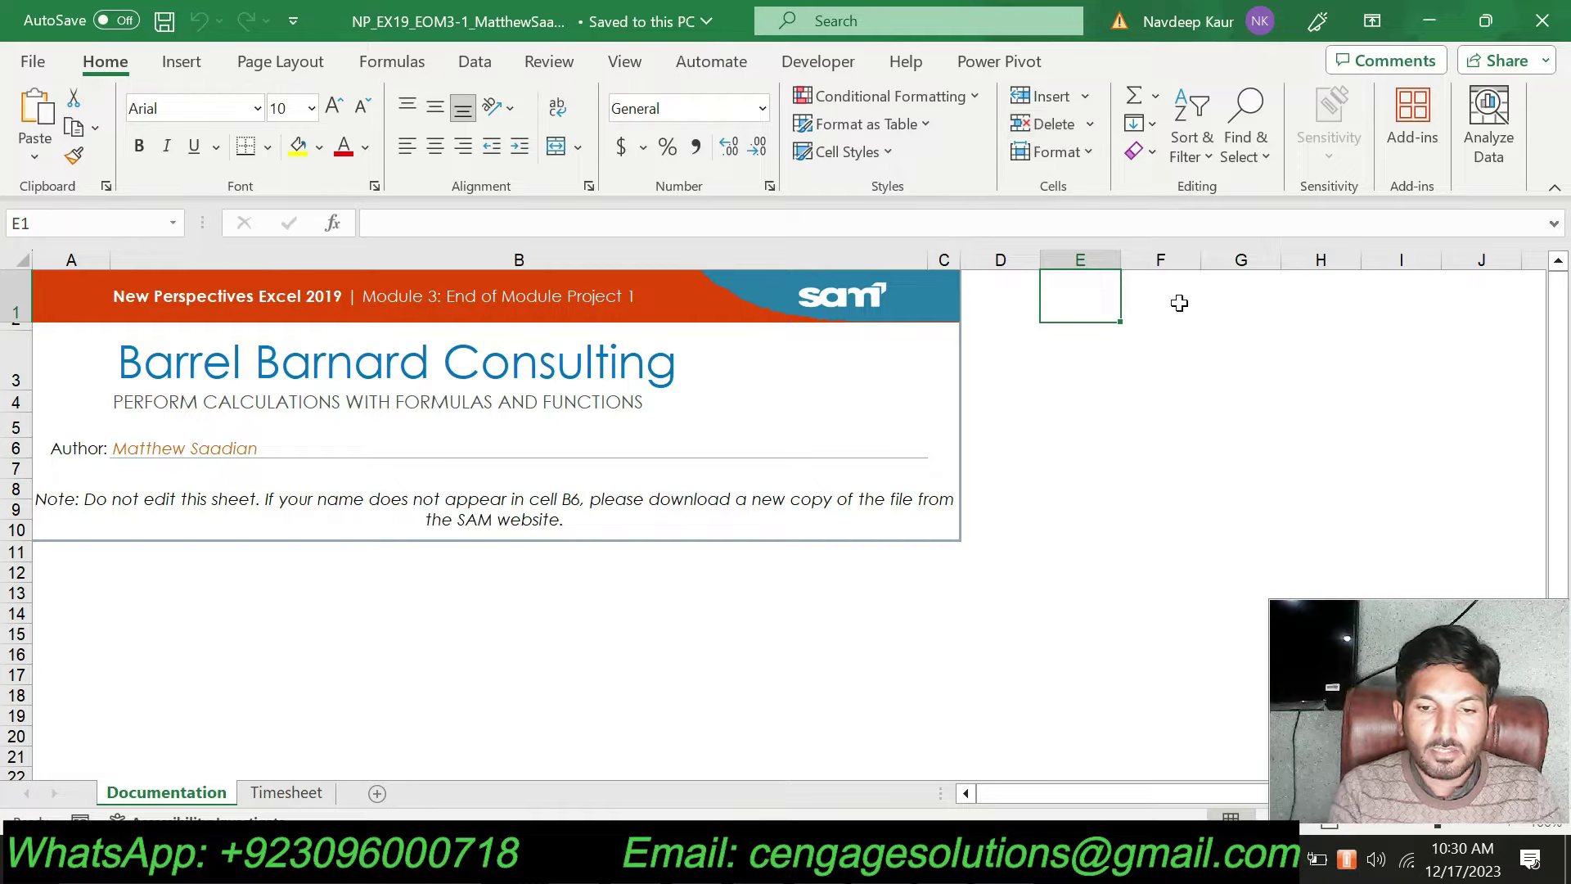
- Bring the Word instructions for the Barrel Barnard Module 3 project in front of the Excel workbook
key("alt+Tab")
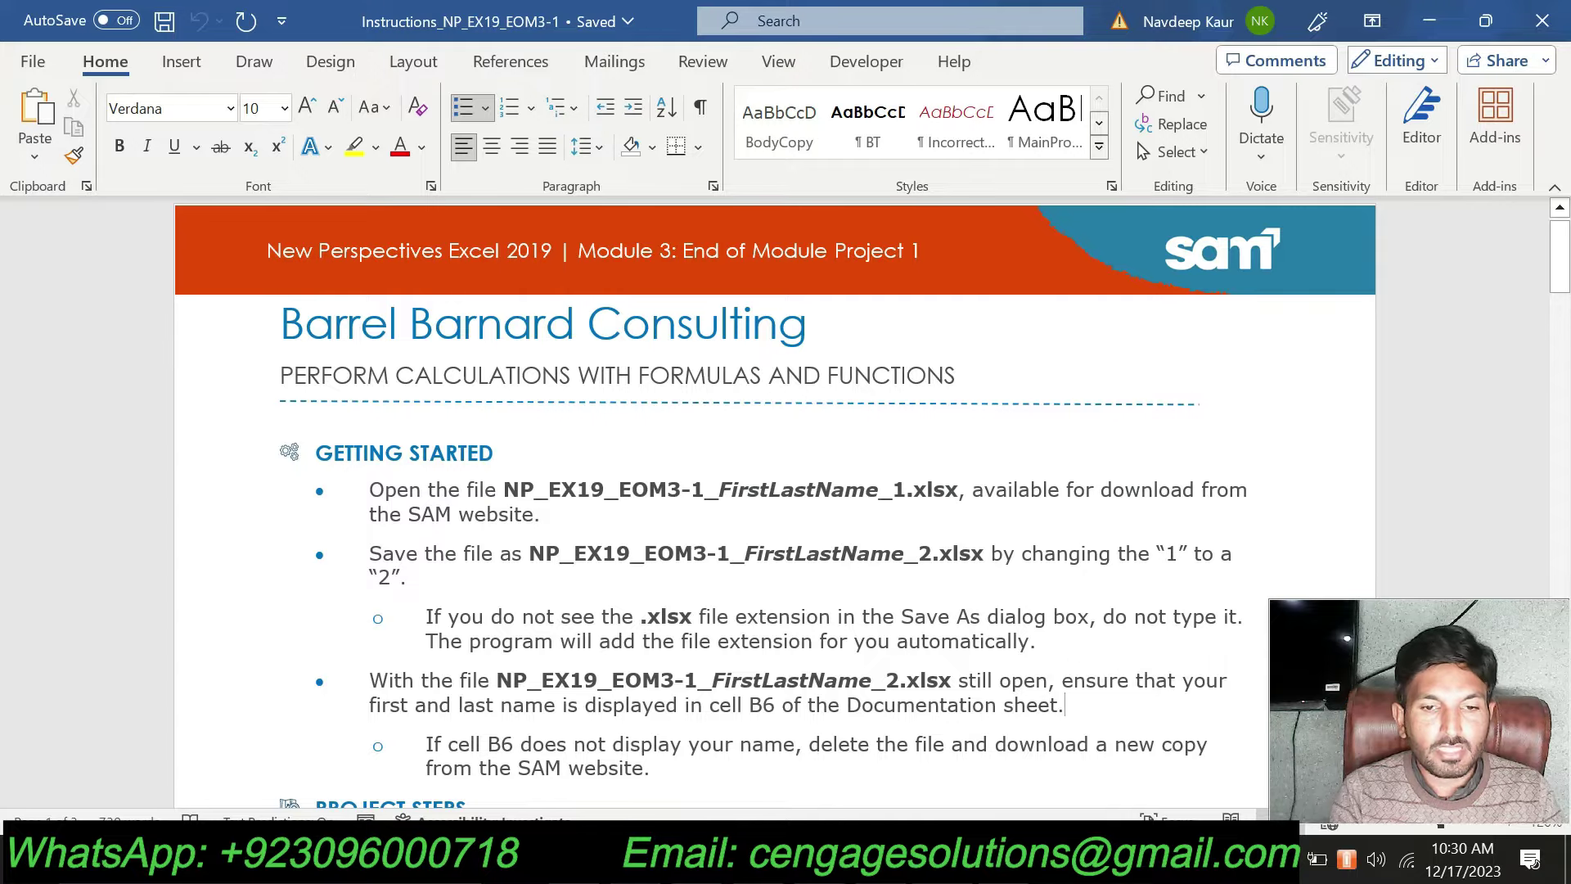
- Note the starting file name and look over the Timesheet sheet in Excel
left_click_drag(504, 490, 958, 490)
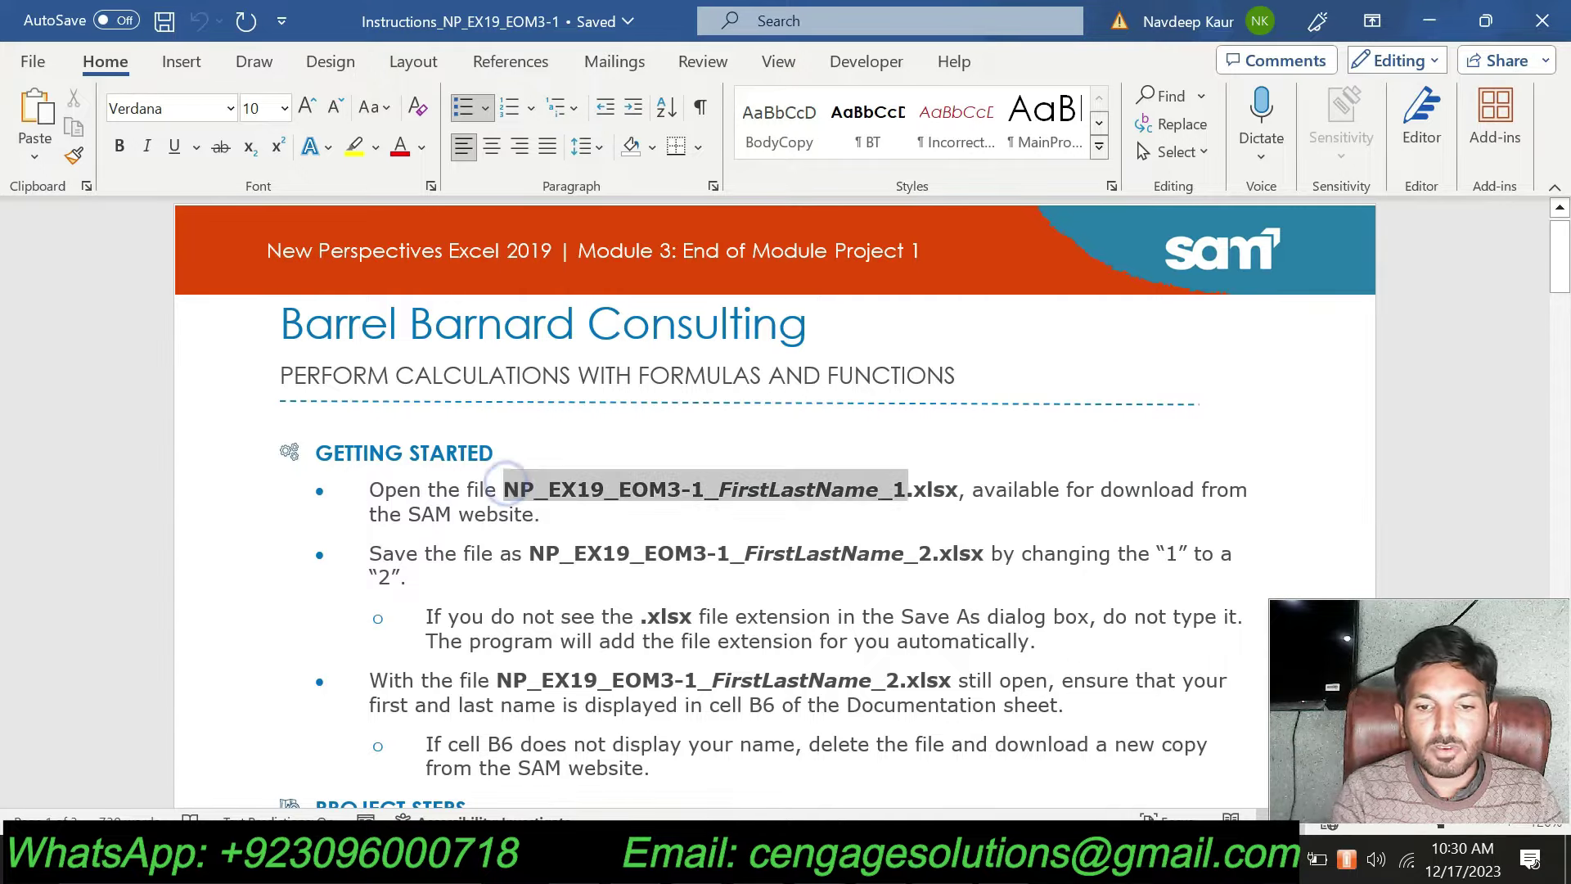
key("alt+Tab")
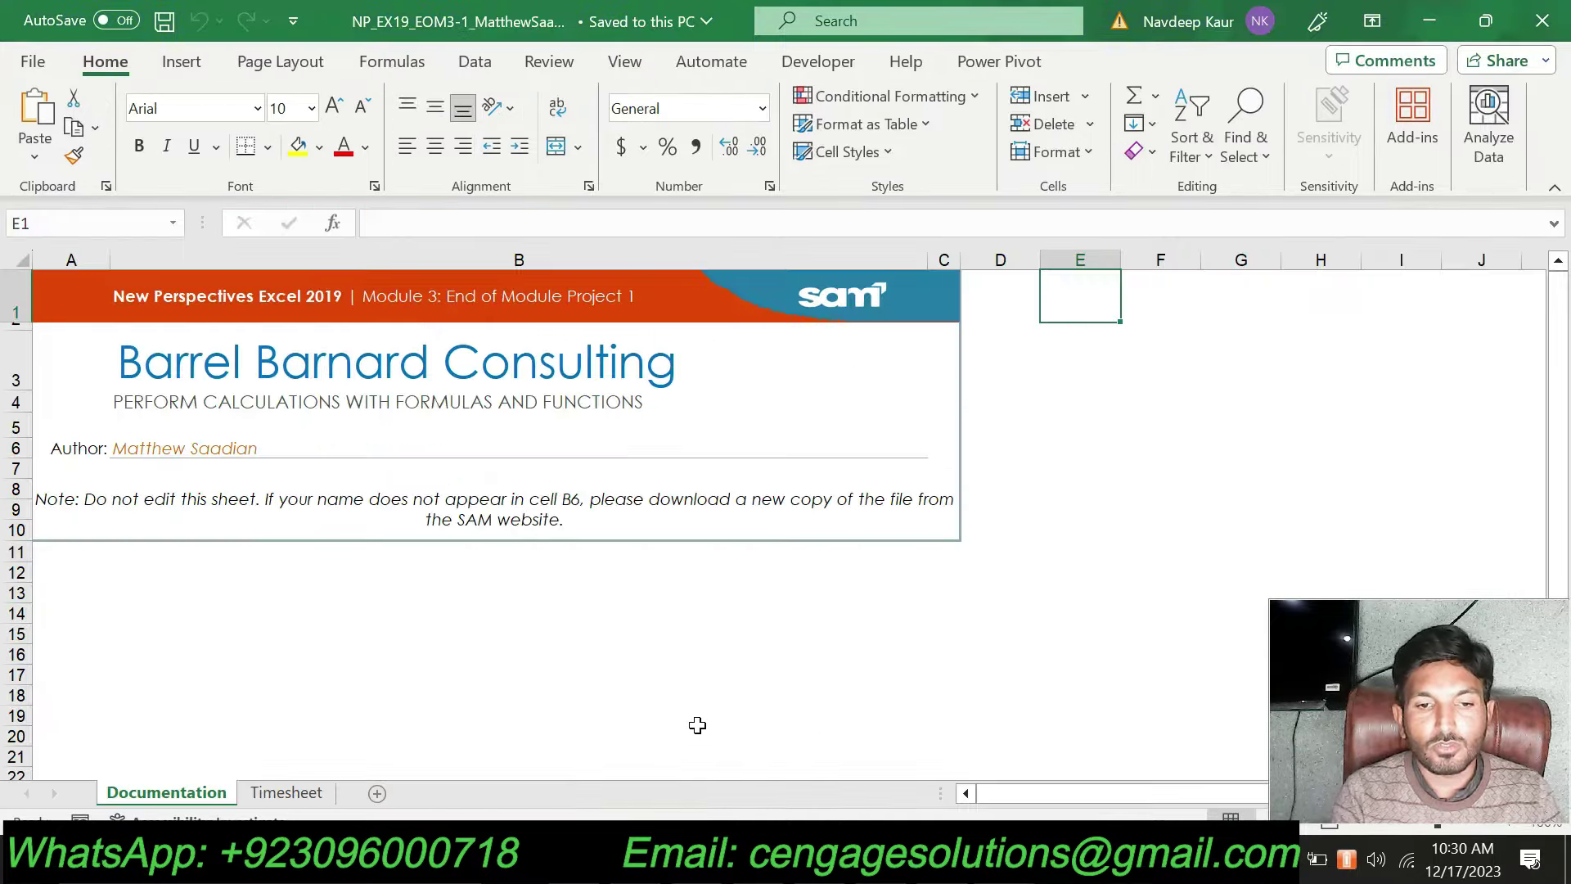
left_click(312, 800)
scroll(733, 595, "down", 3)
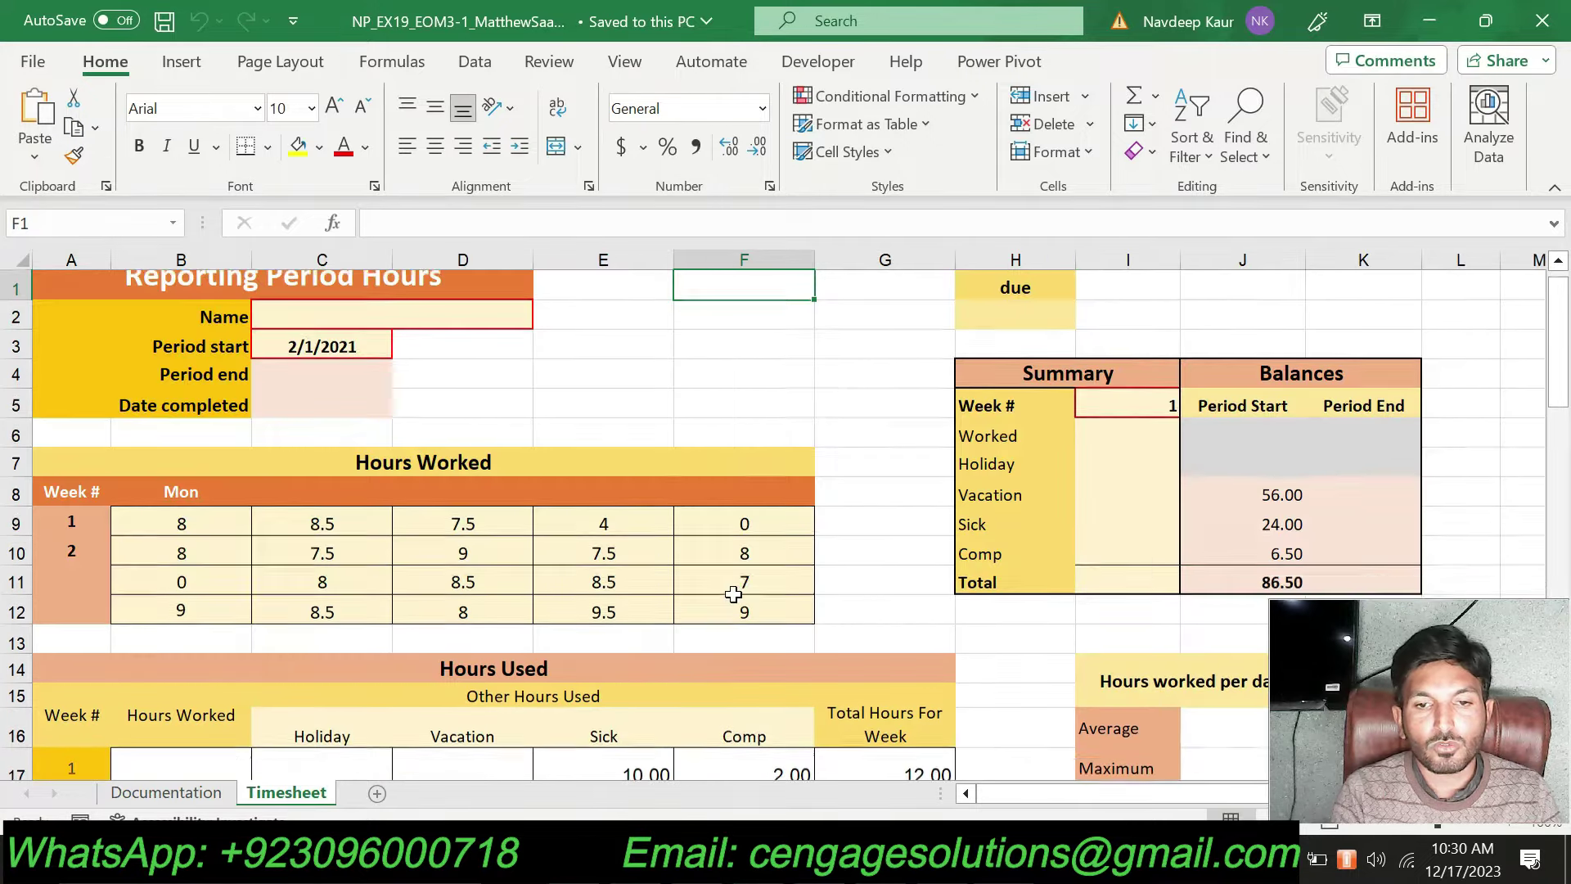
scroll(733, 595, "up", 3)
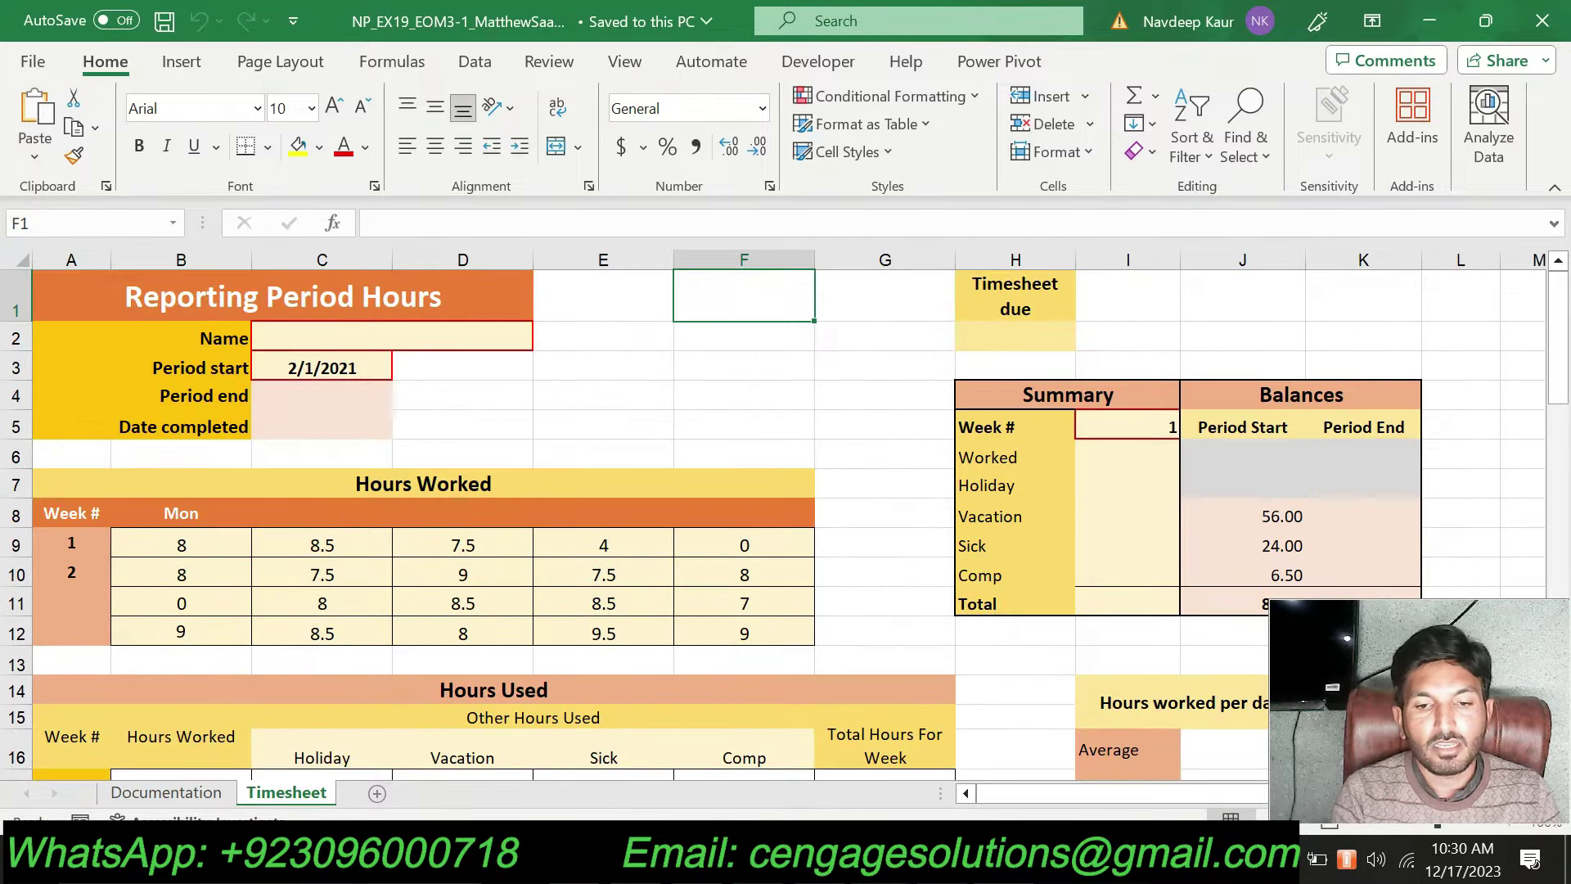
left_click(832, 397)
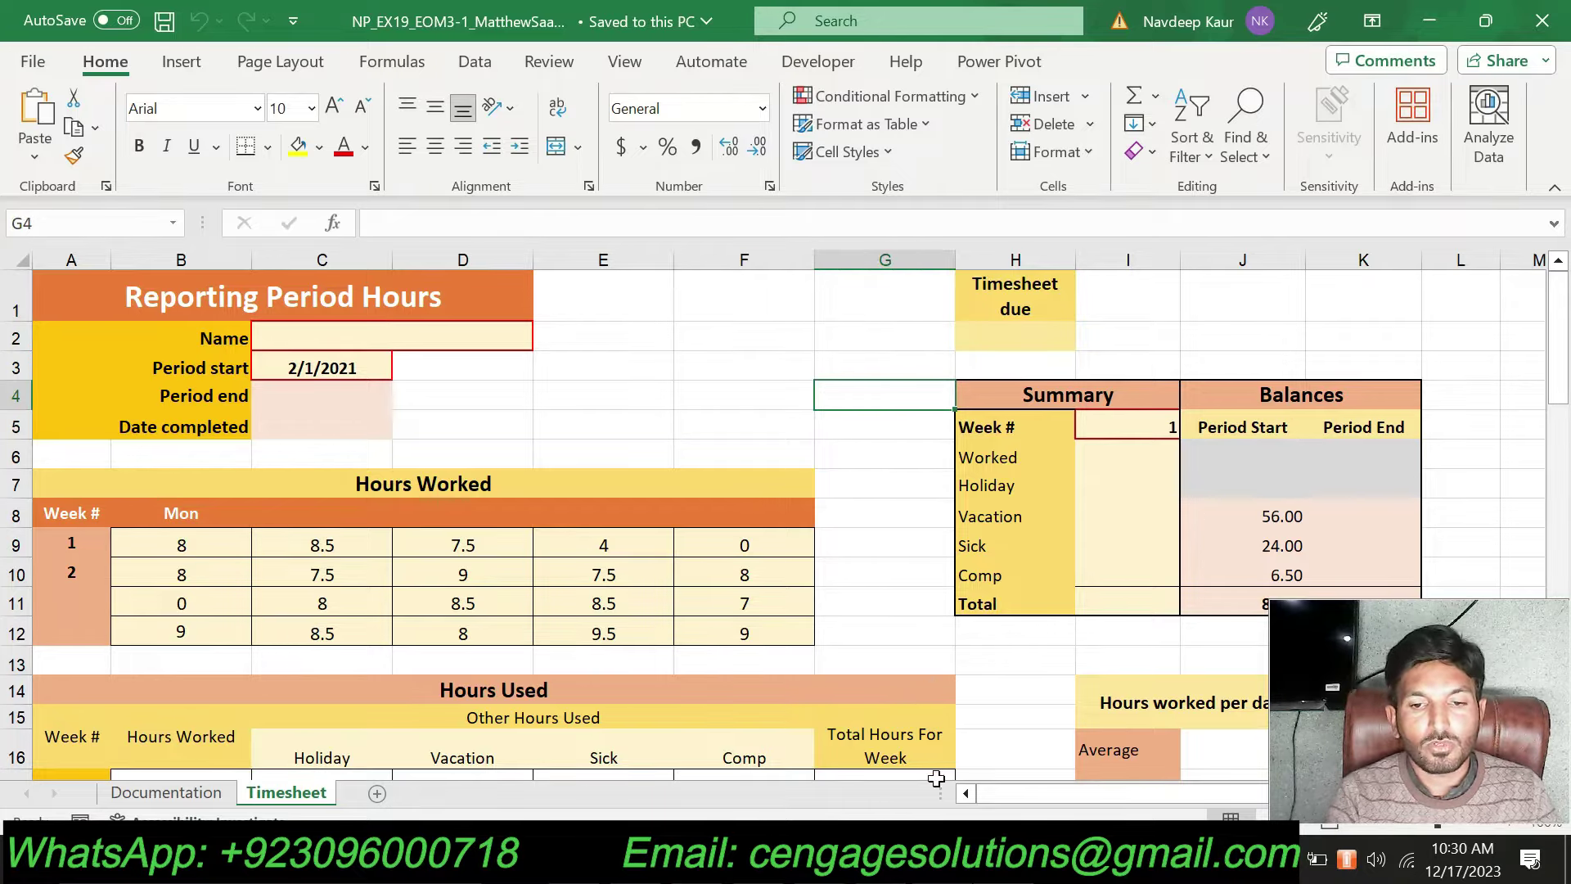
scroll(785, 503, "down", 2)
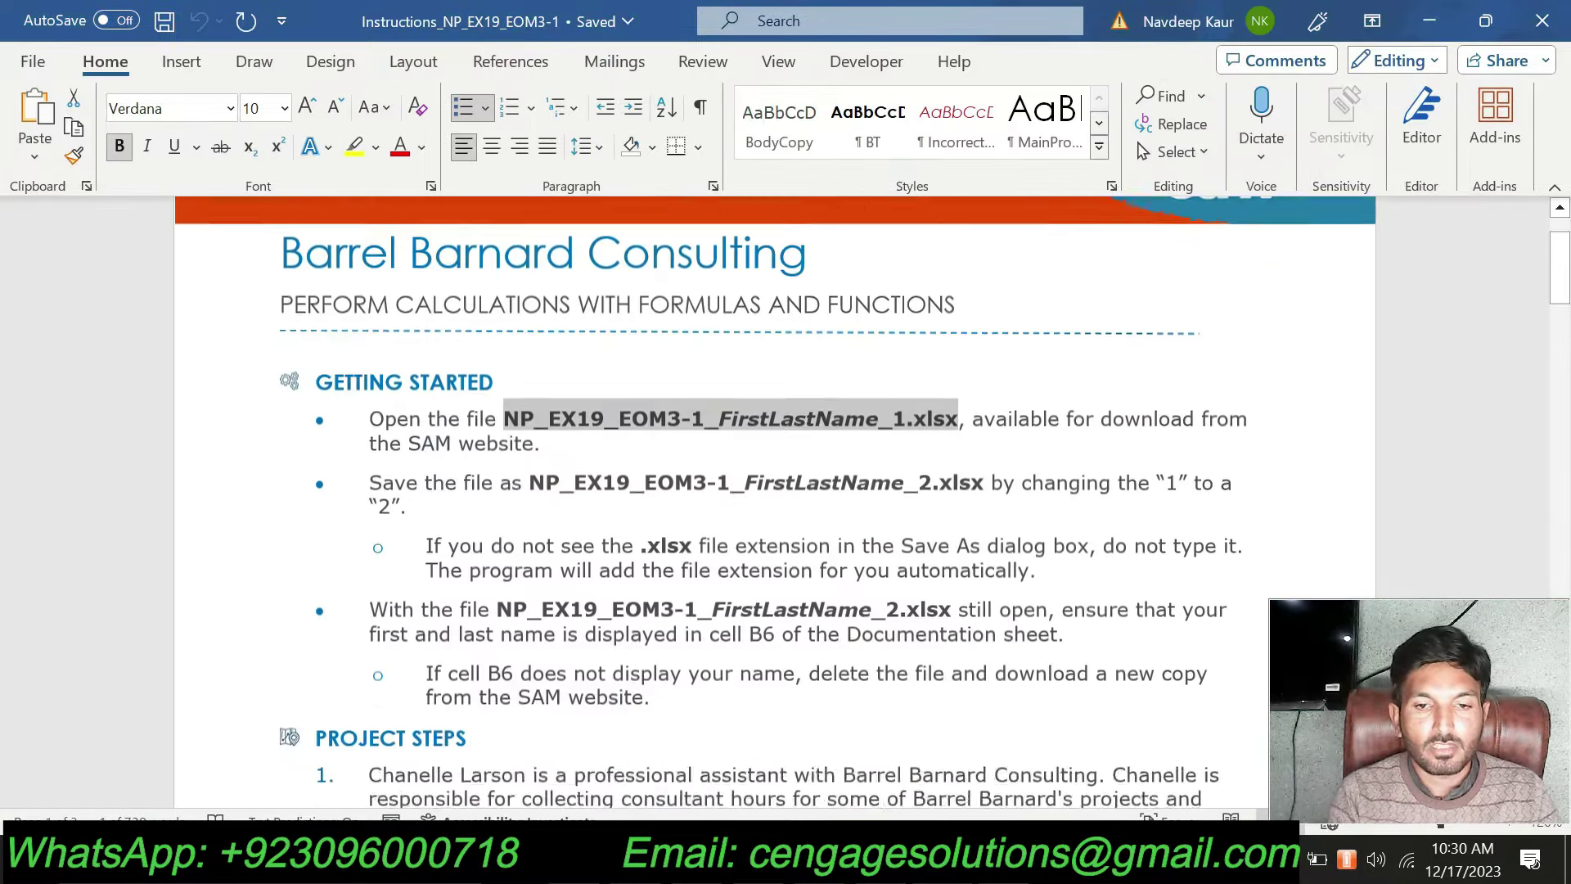
scroll(785, 503, "down", 2)
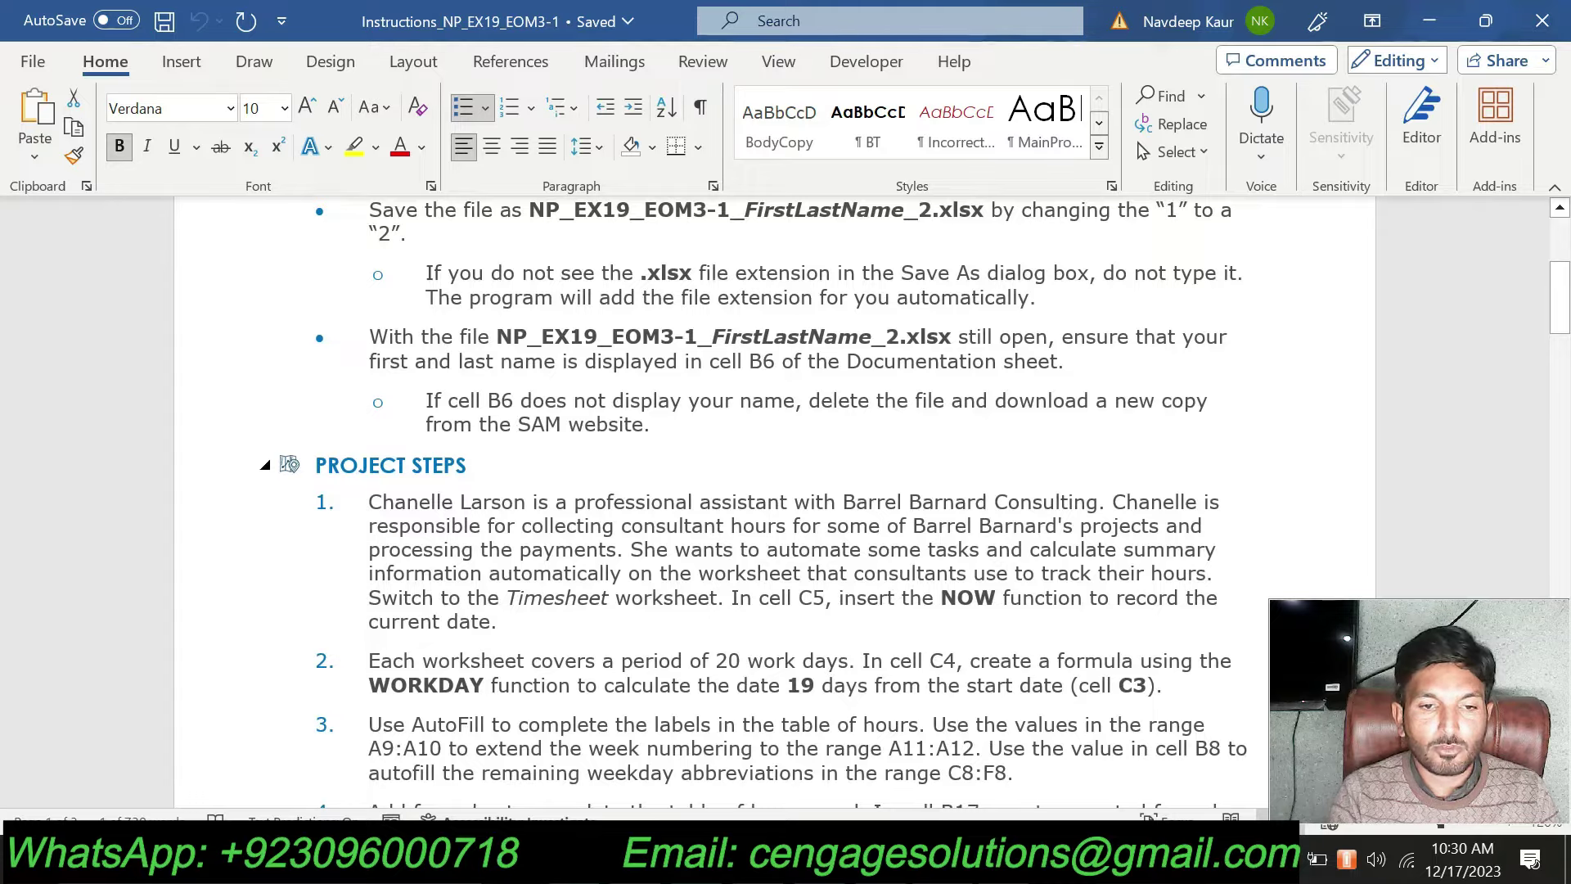
- Highlight the PROJECT STEPS heading in yellow and review the final timesheet figure
left_click_drag(312, 465, 499, 464)
left_click(563, 419)
scroll(768, 587, "down", 3)
scroll(768, 587, "down", 7)
scroll(768, 587, "down", 5)
scroll(768, 588, "down", 6)
scroll(767, 588, "down", 5)
scroll(767, 588, "down", 4)
scroll(768, 587, "down", 5)
scroll(767, 588, "down", 4)
scroll(768, 588, "down", 3)
scroll(768, 588, "down", 4)
scroll(767, 588, "down", 3)
scroll(768, 587, "up", 4)
scroll(765, 589, "up", 3)
left_click(765, 589)
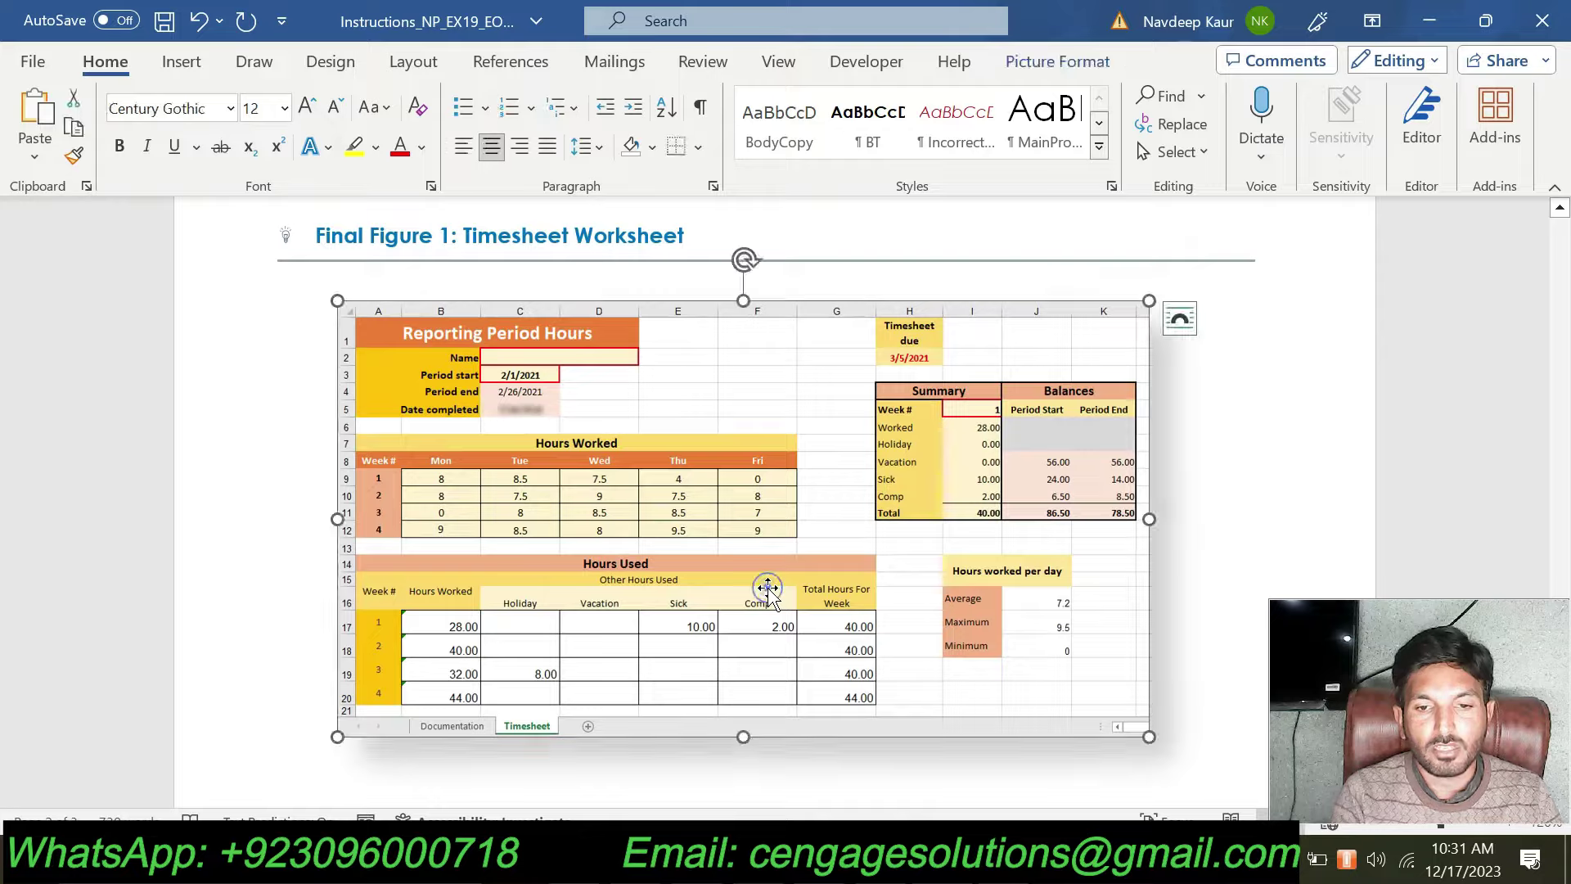
scroll(765, 589, "up", 4)
scroll(745, 602, "up", 4)
scroll(768, 596, "up", 3)
scroll(767, 595, "up", 4)
scroll(768, 596, "up", 5)
scroll(768, 596, "up", 6)
scroll(768, 596, "up", 2)
scroll(768, 596, "down", 1)
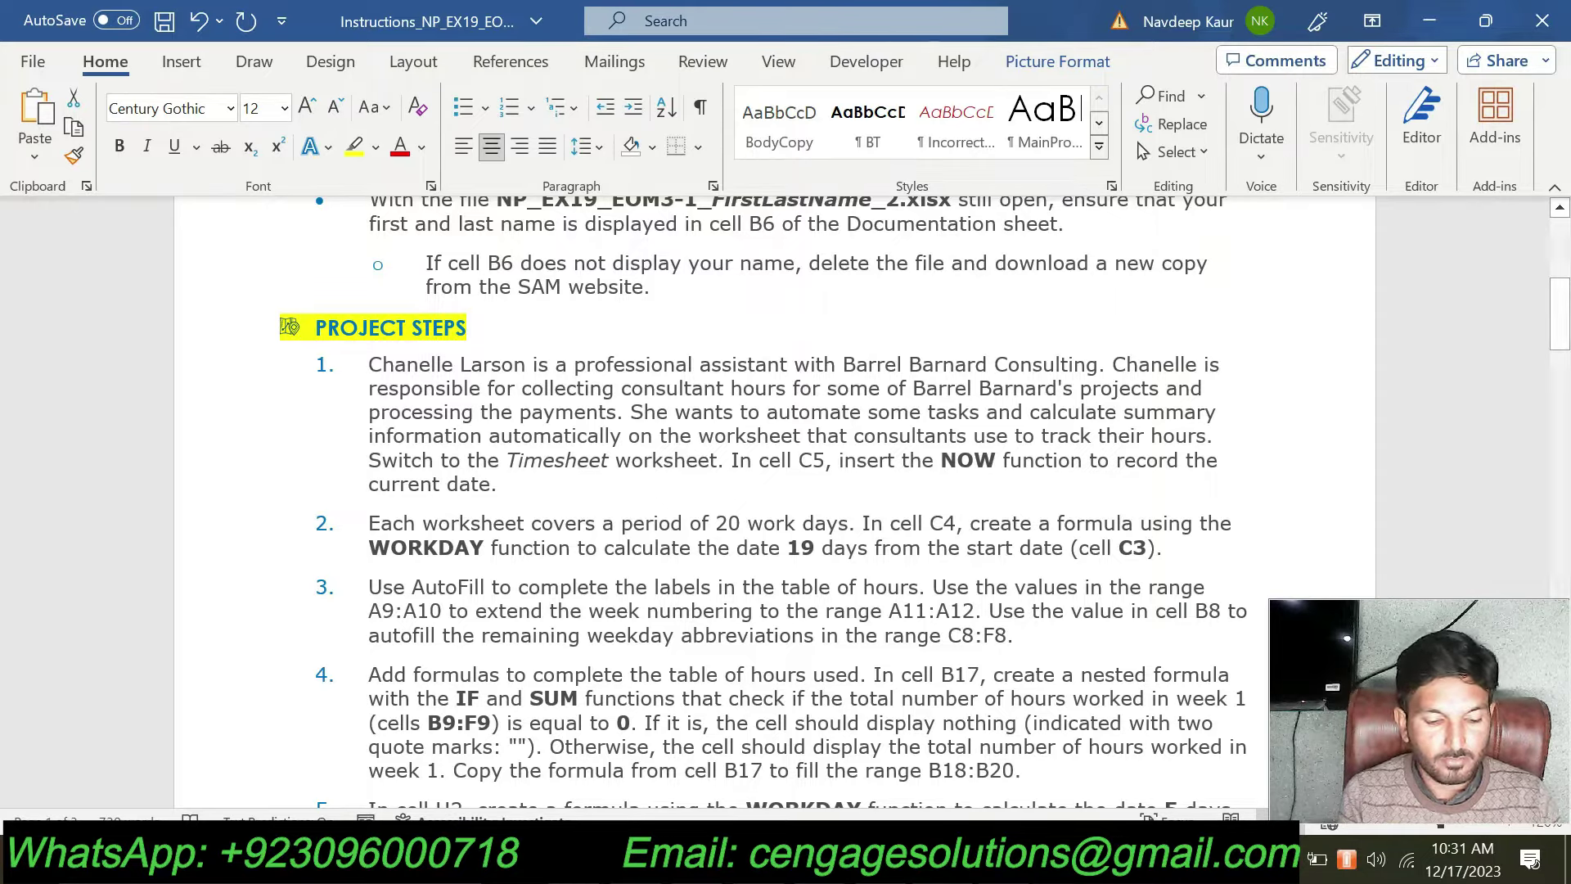
- Highlight the entire step 1 paragraph in yellow
mouse_move(503, 491)
left_mouse_down()
mouse_move(369, 409)
mouse_move(368, 360)
left_mouse_up()
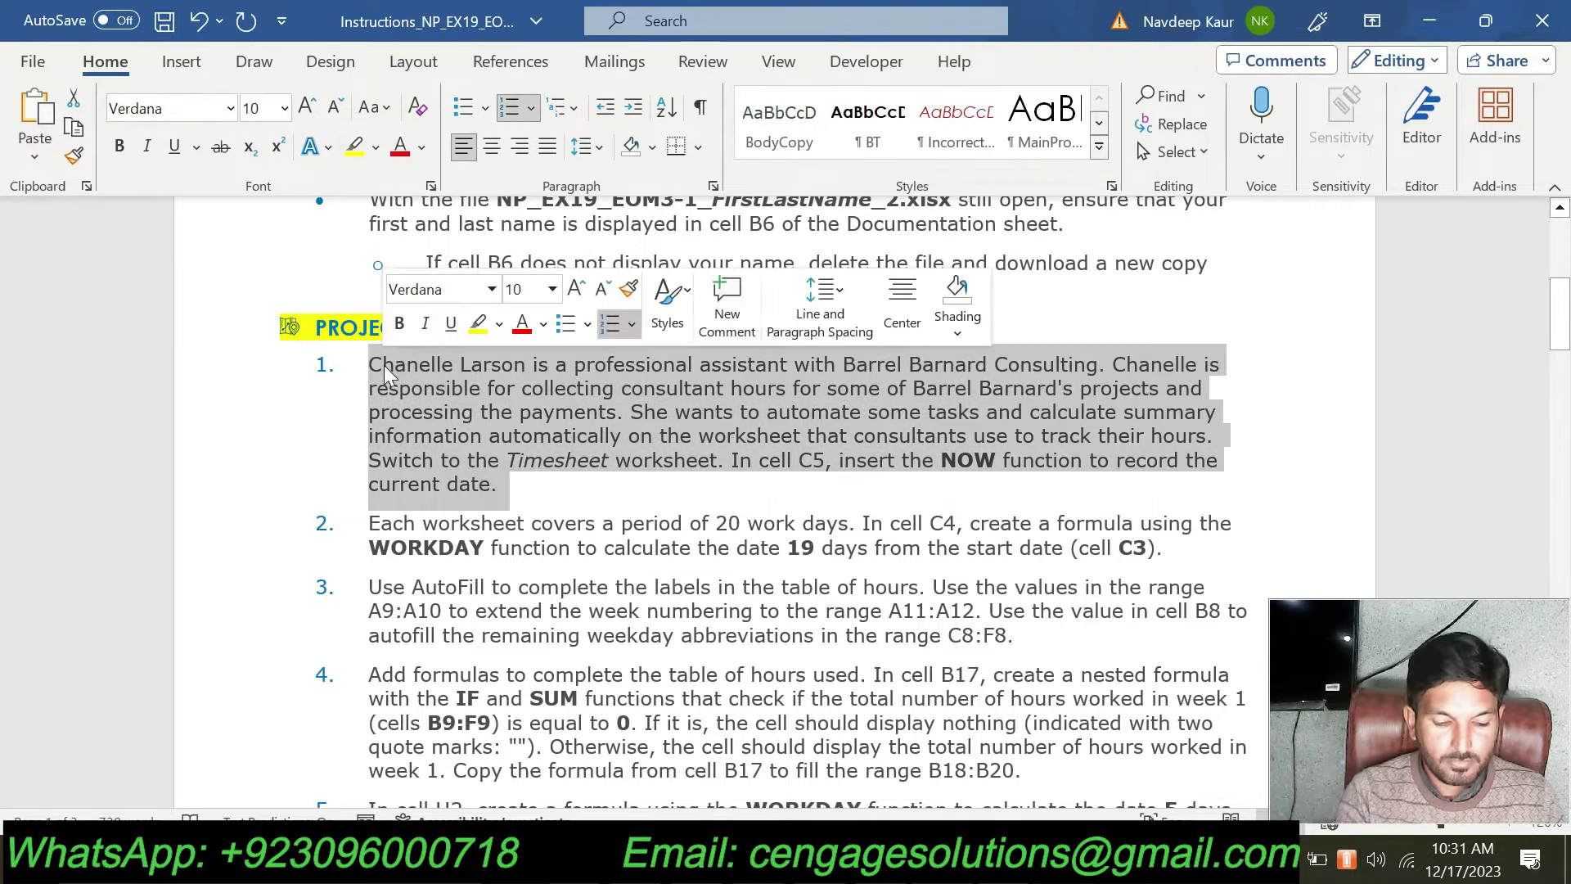
left_click(478, 324)
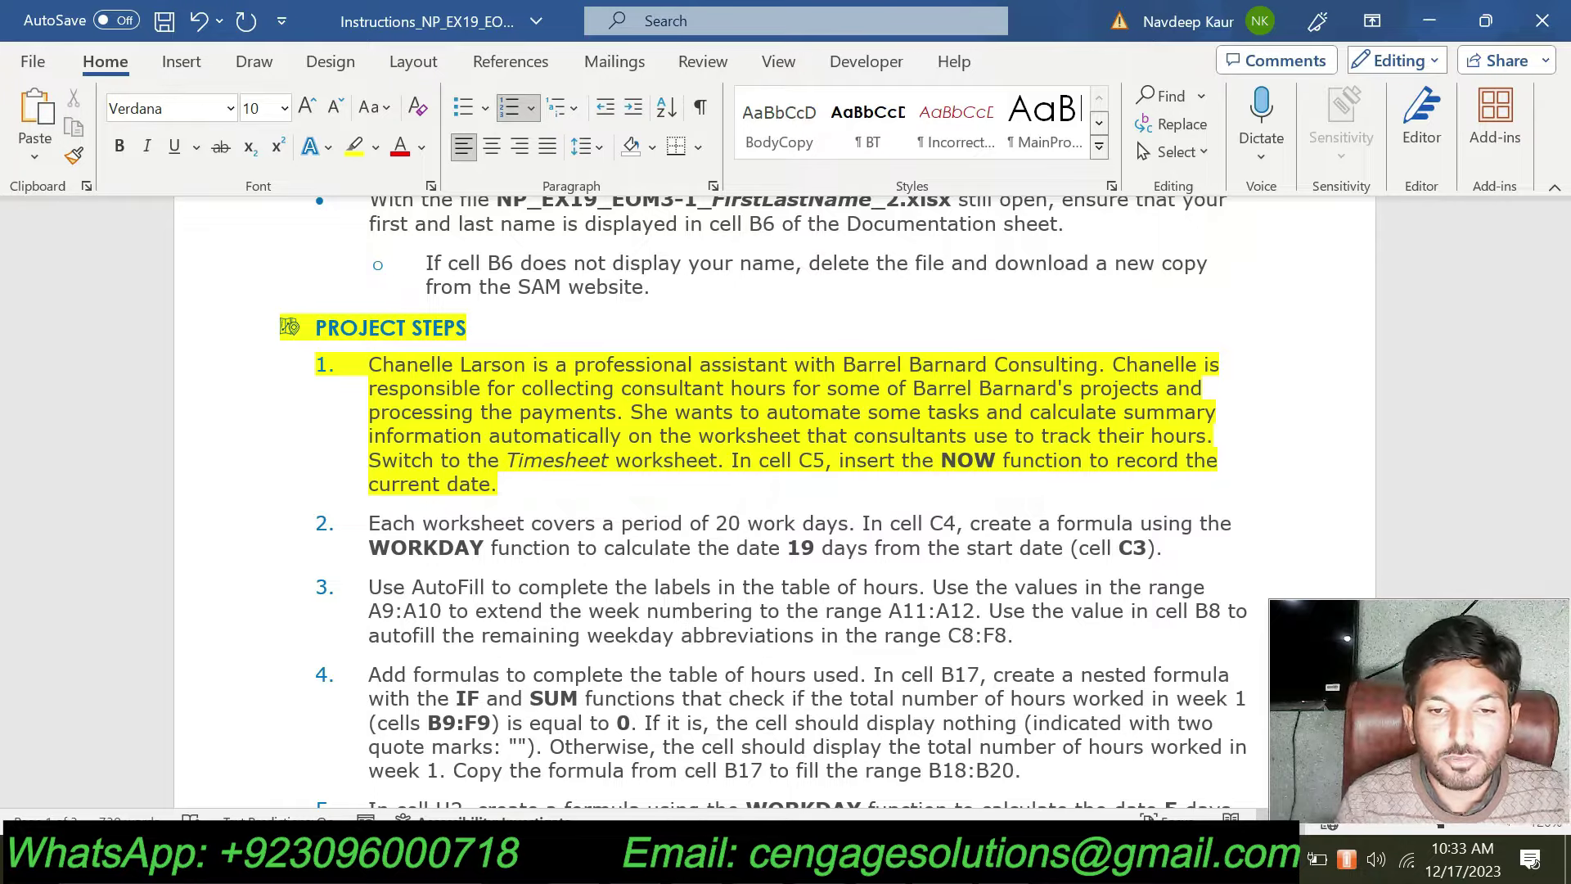
key("alt+Tab")
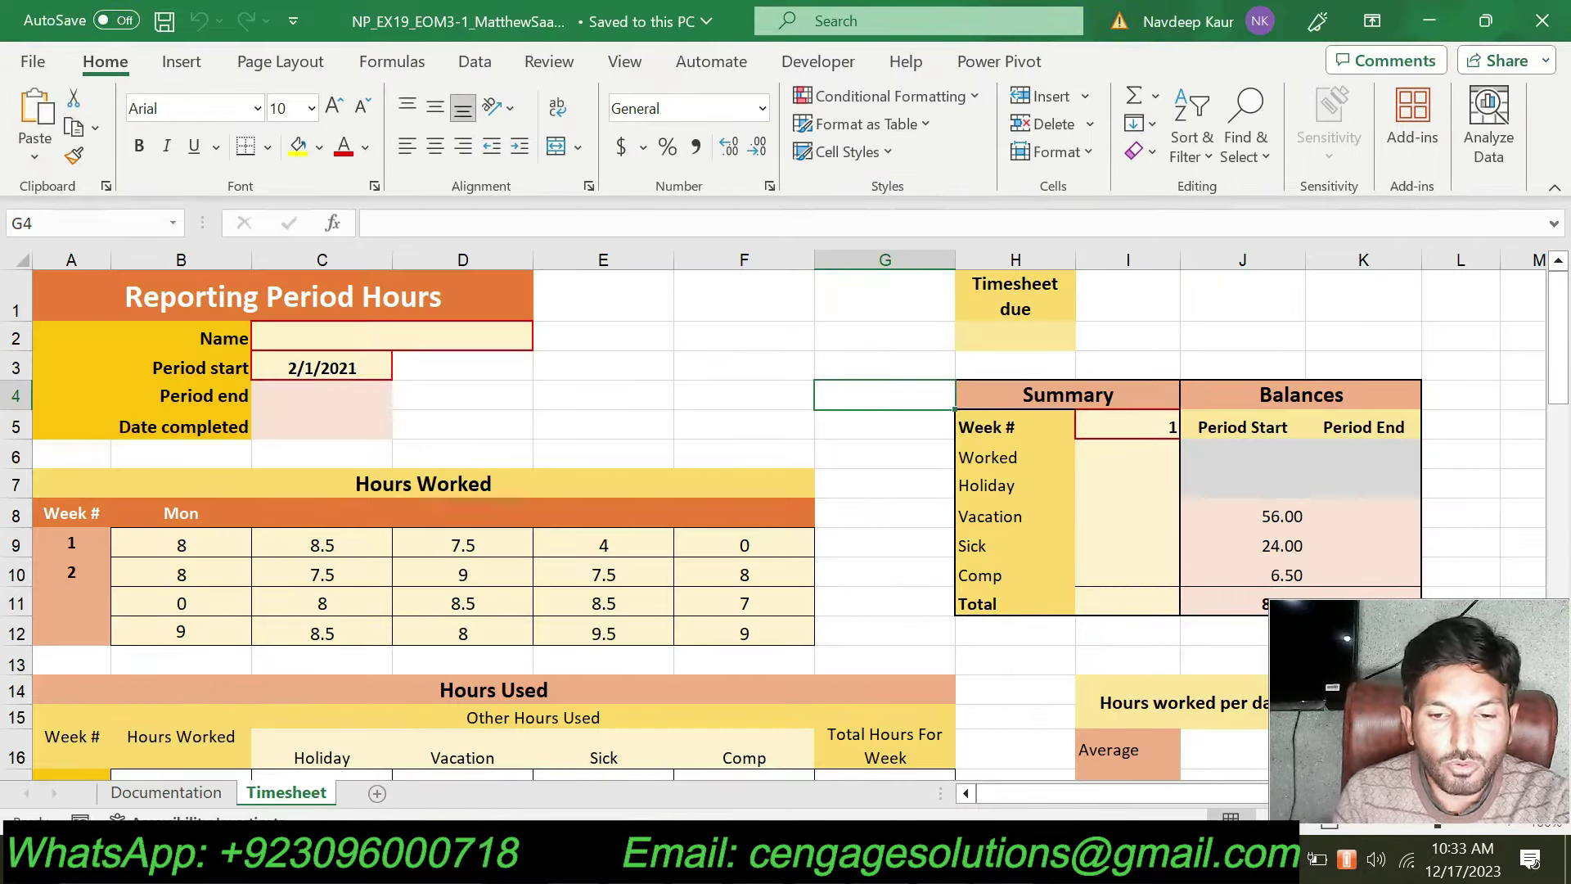
- Enter =NOW() in the Date completed cell C5 so it shows 12/17/2023
key("alt+Tab")
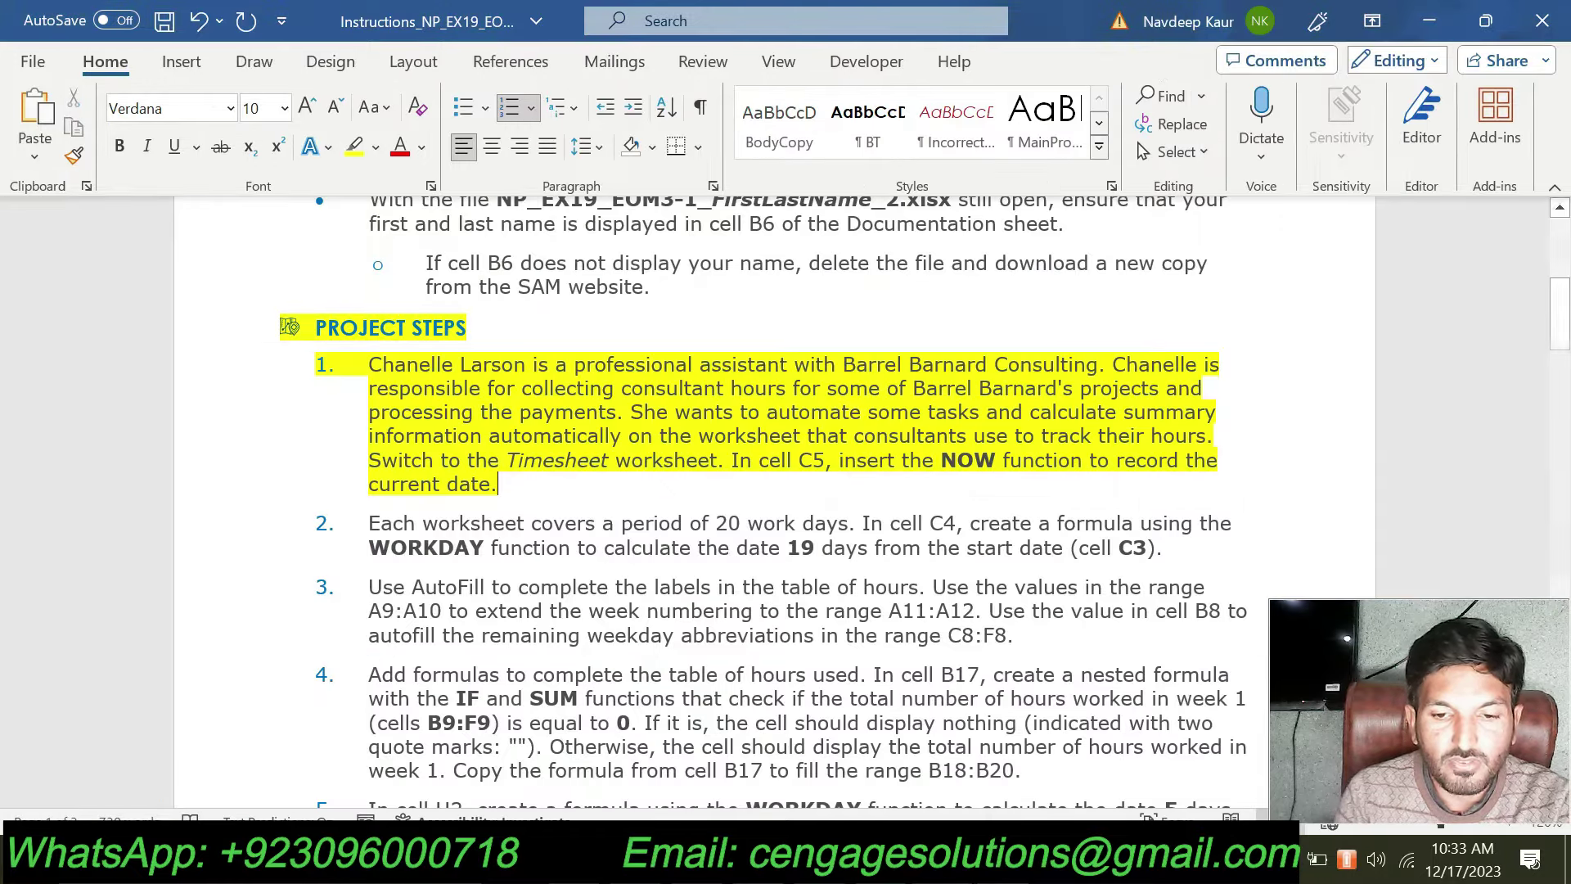
key("alt+Tab")
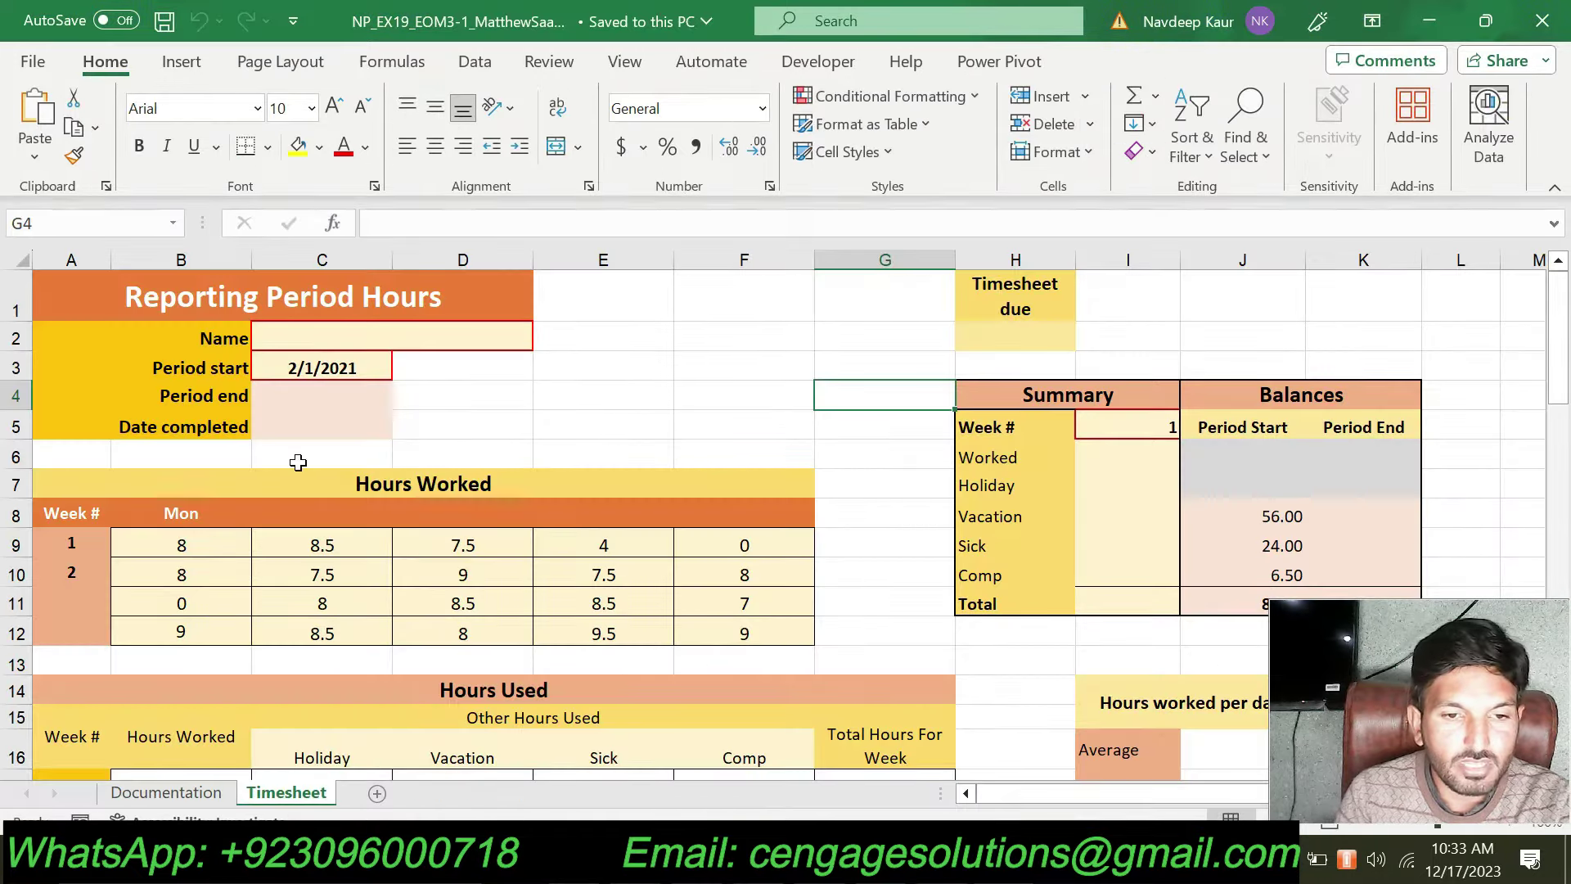
left_click(304, 429)
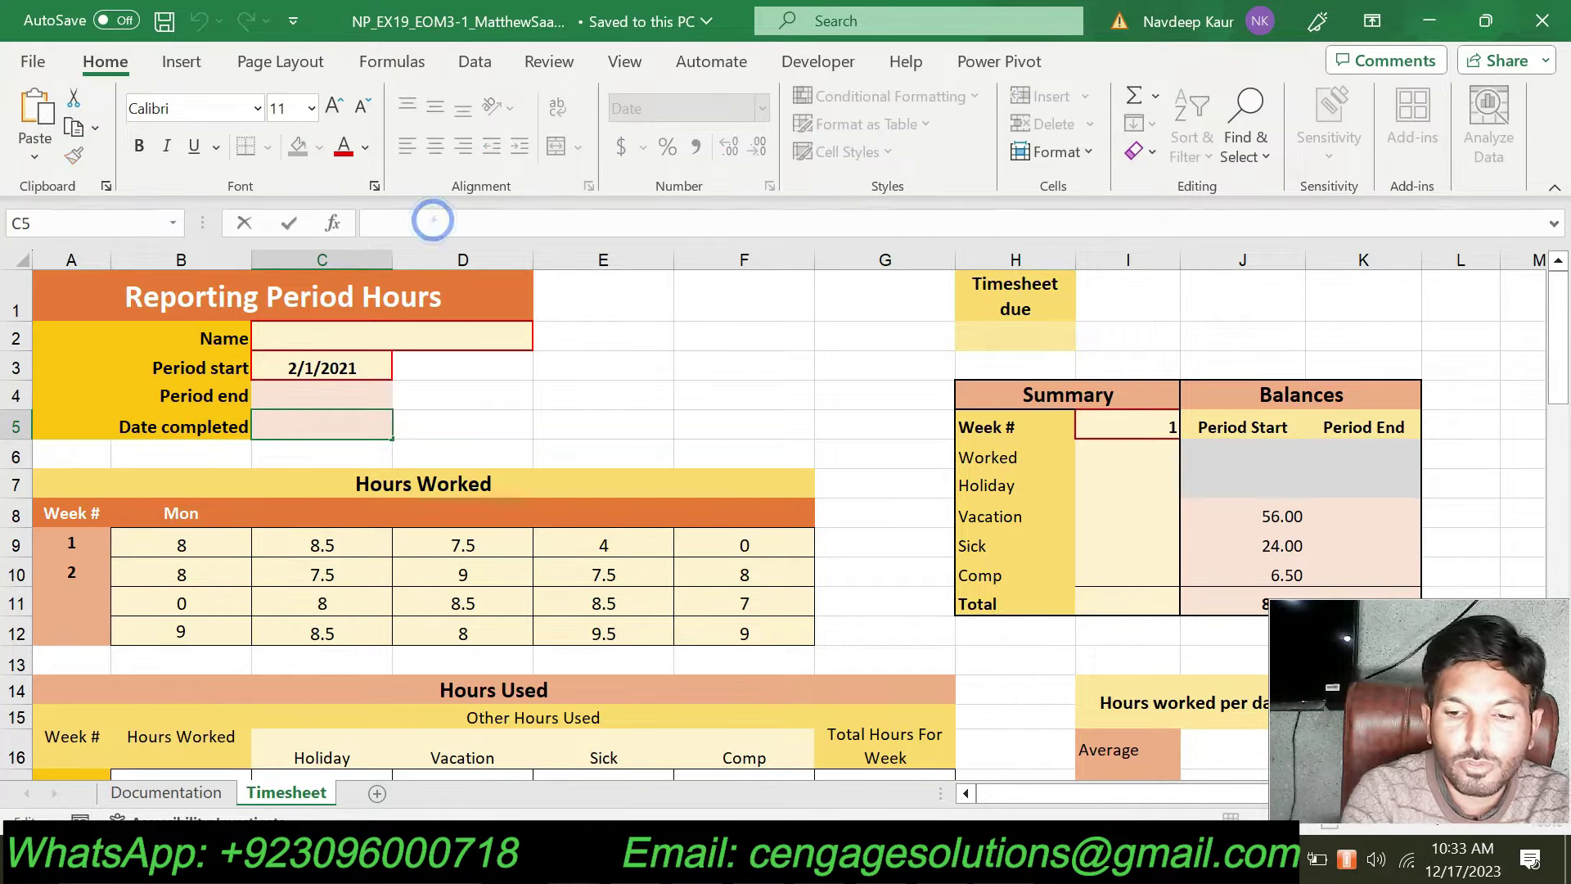
type("=now")
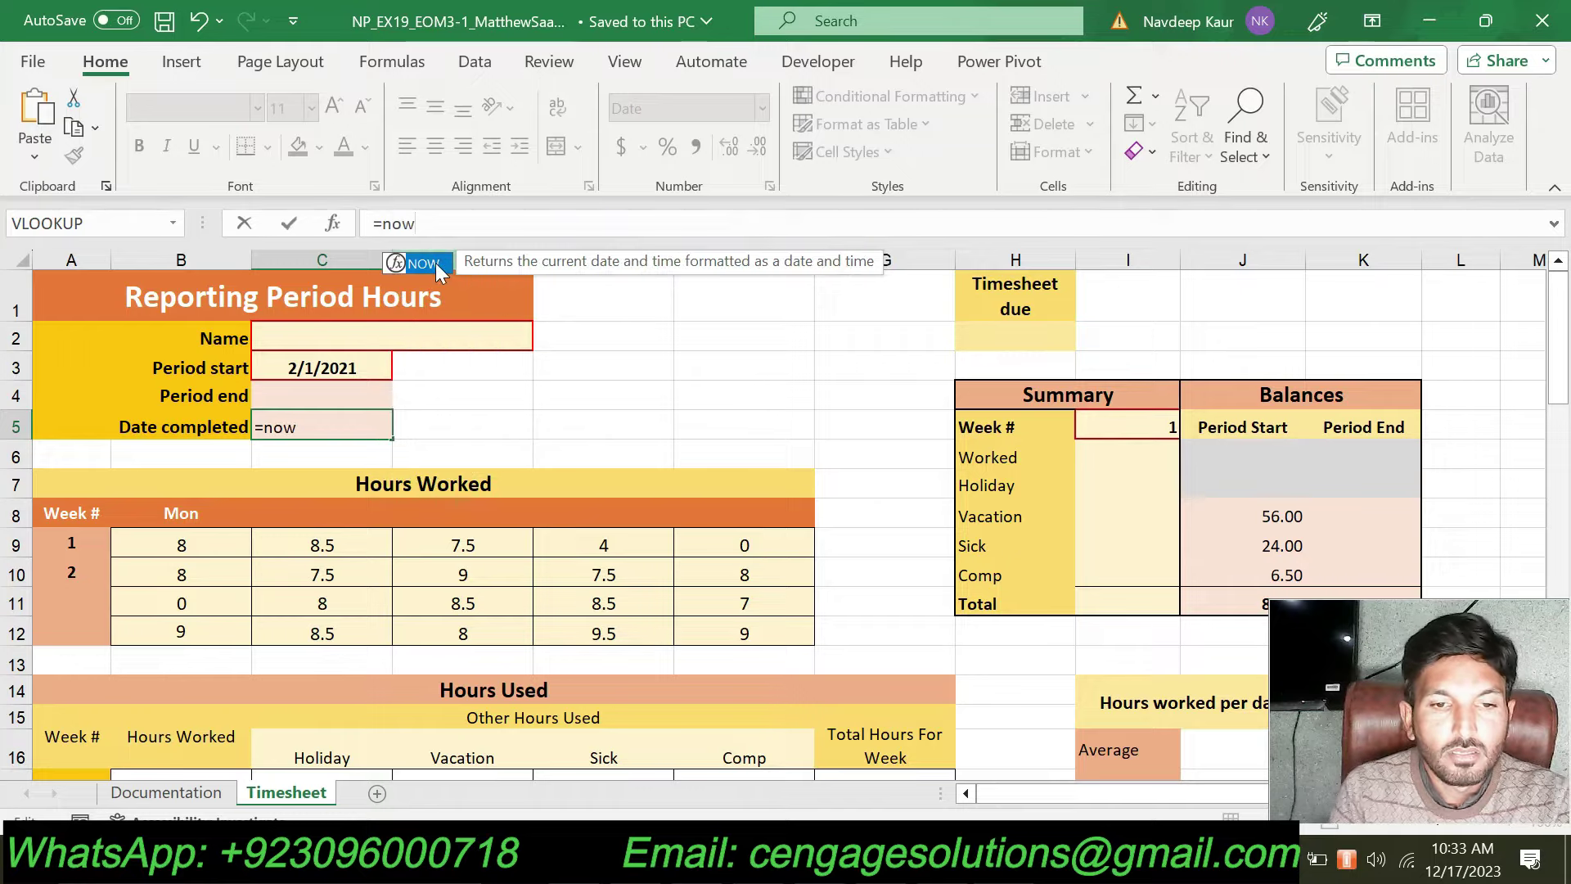
double_click(435, 262)
key("Return")
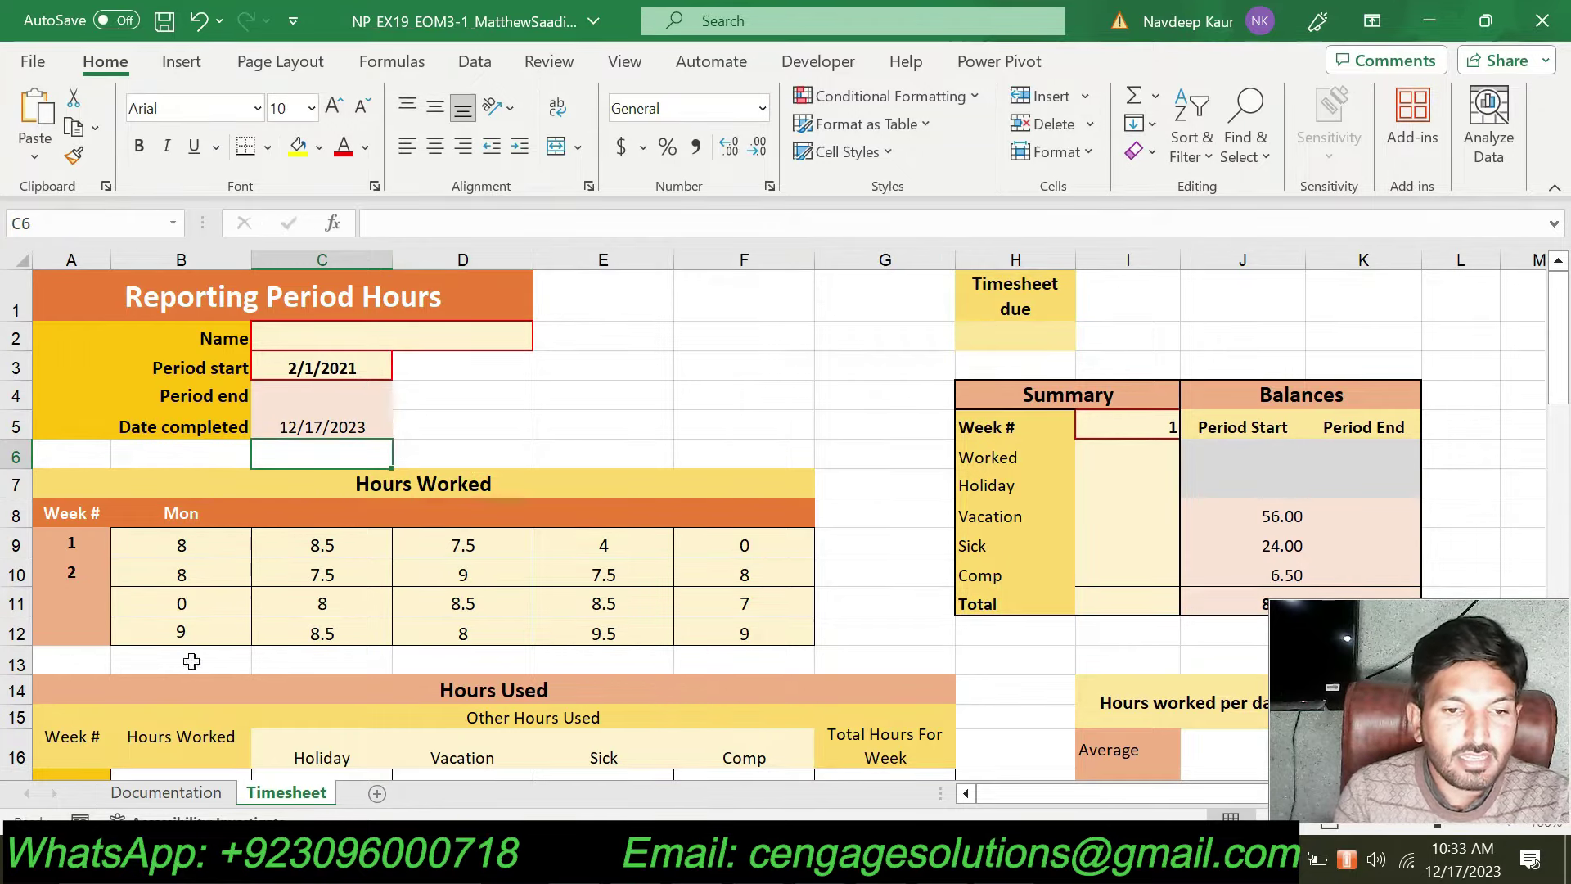
left_click(369, 415)
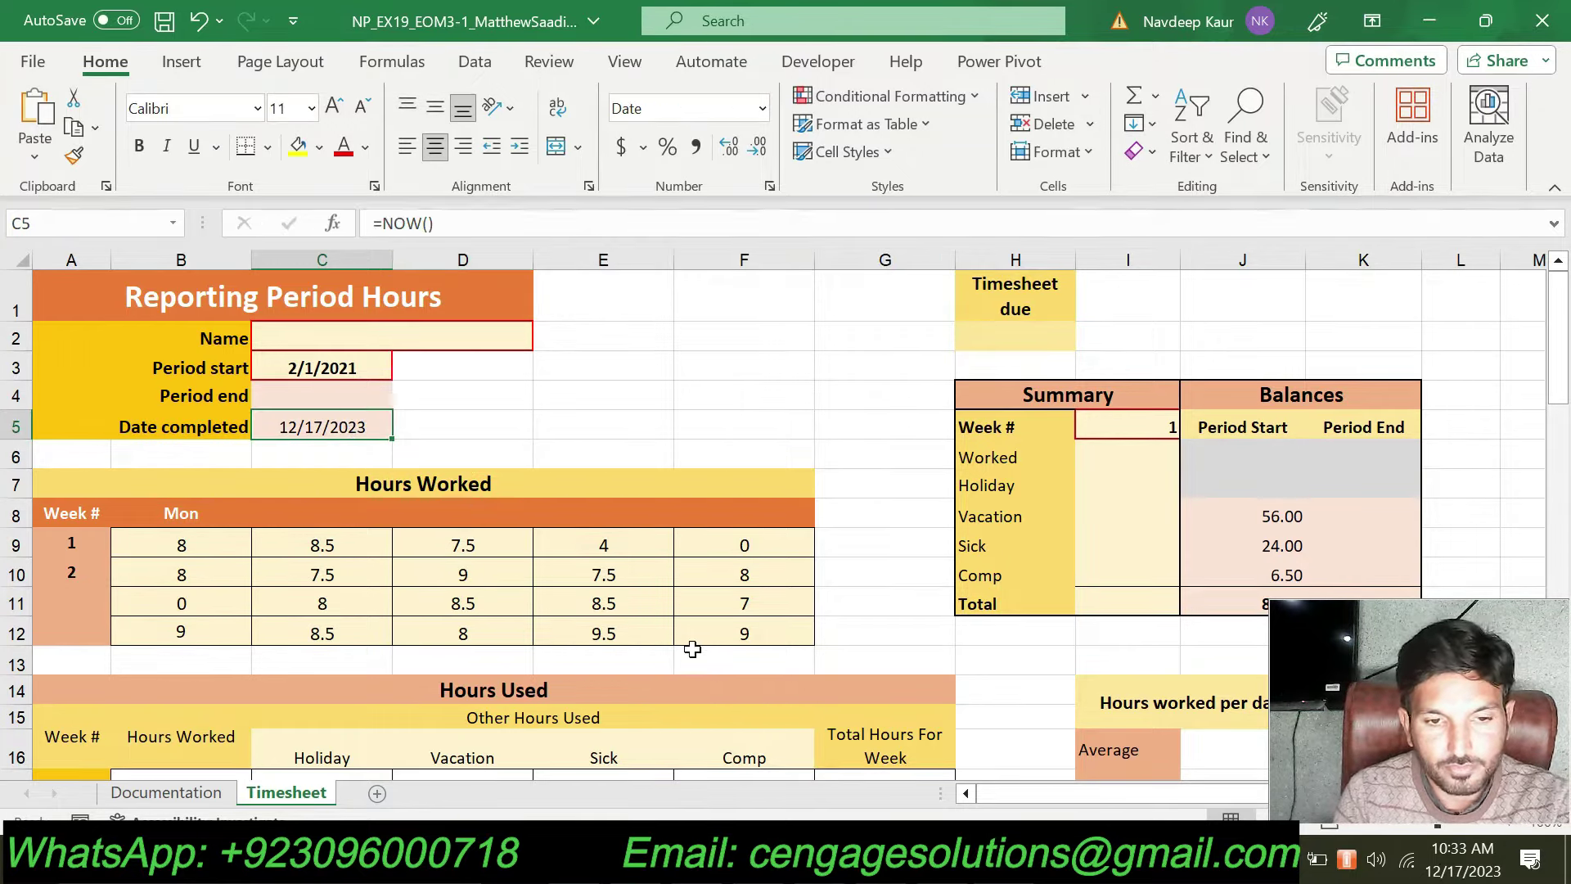
key("alt+Tab")
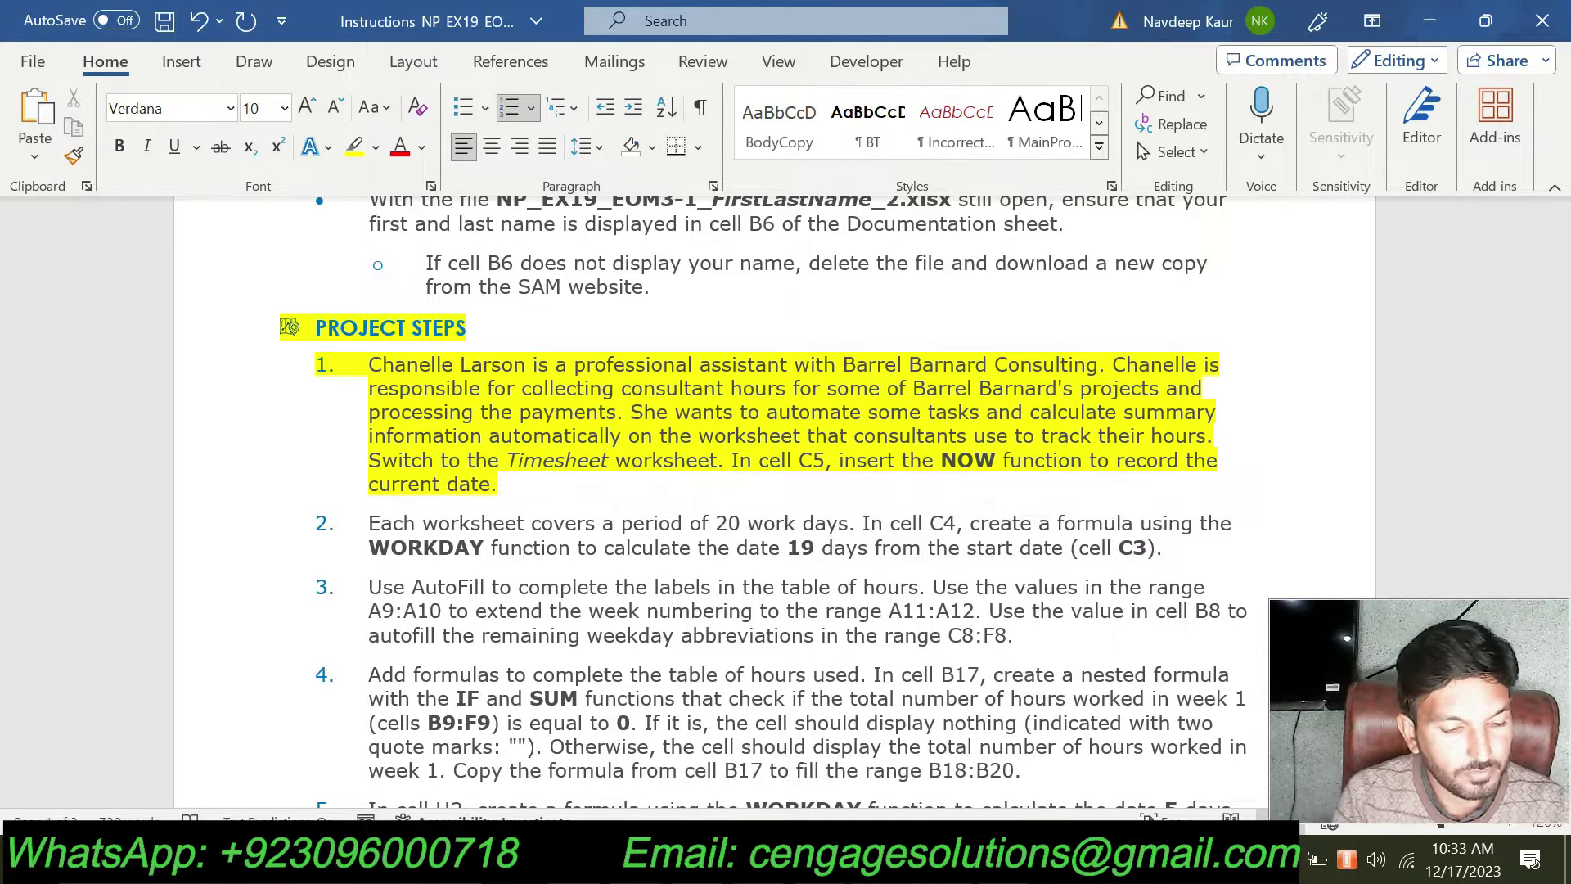
- Remove the yellow highlight from step 1
mouse_move(368, 388)
left_mouse_down()
mouse_move(521, 485)
mouse_move(369, 364)
left_mouse_up()
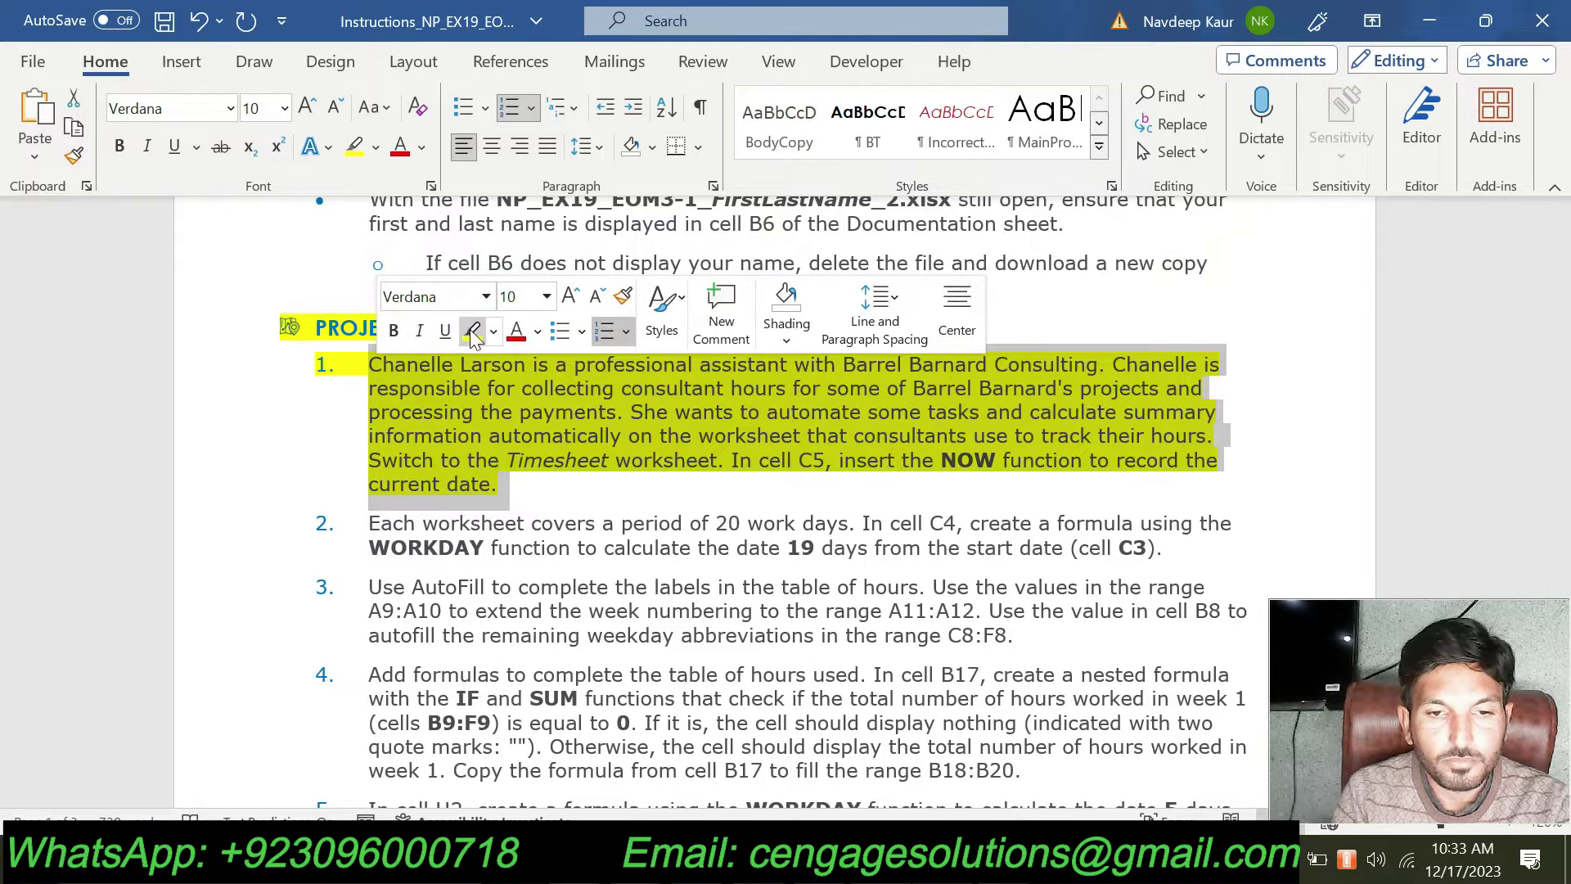
left_click(473, 335)
left_click(646, 495)
- Highlight the step 2 WORKDAY instruction in yellow
scroll(646, 499, "down", 2)
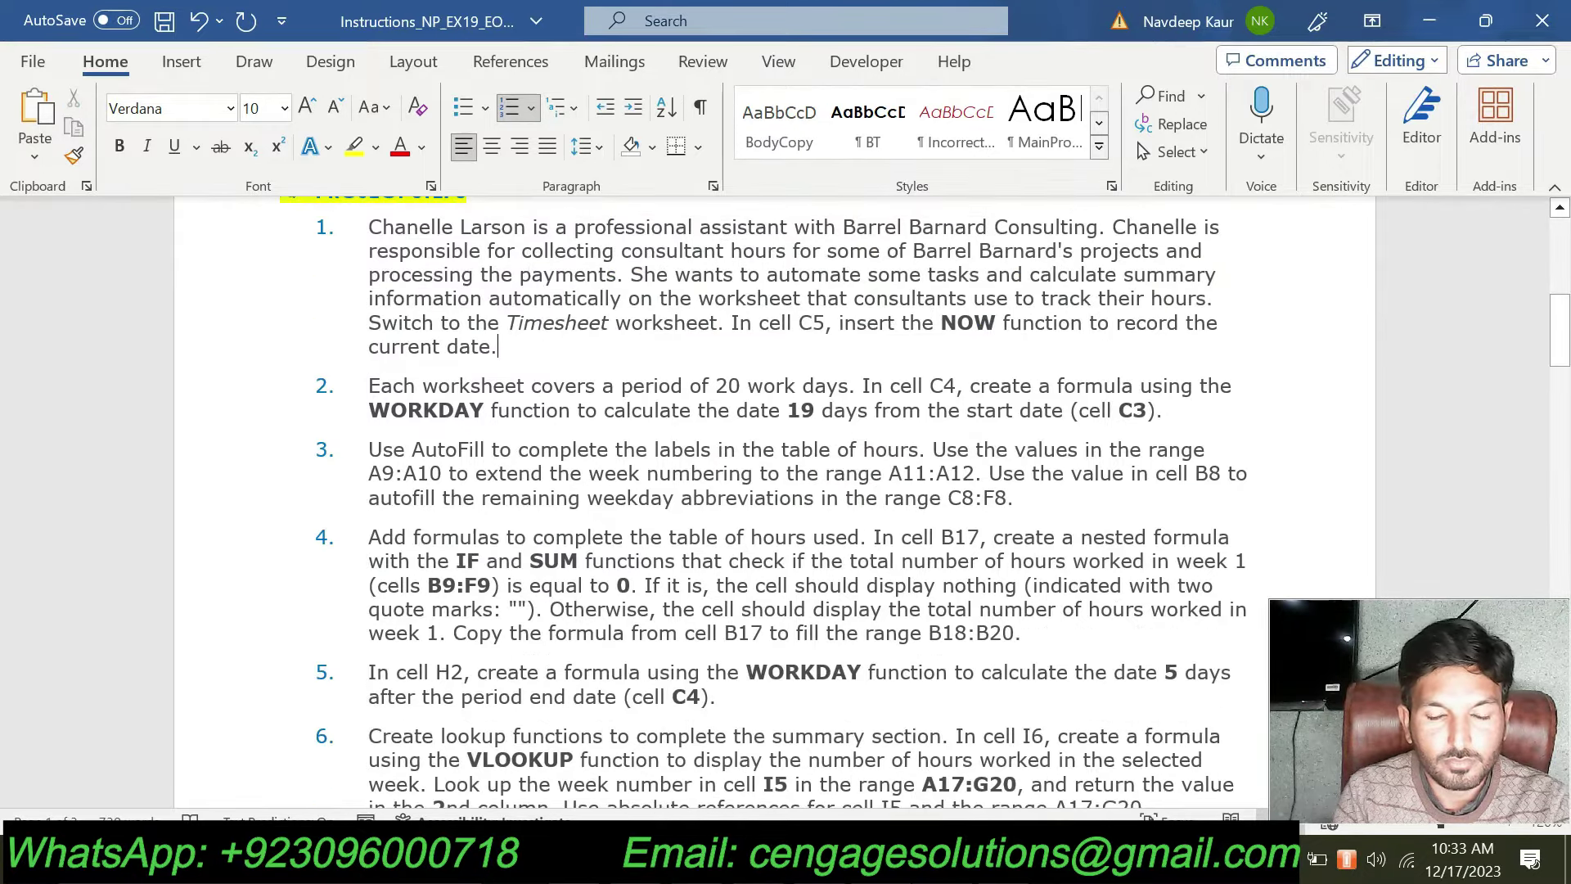
left_click_drag(1171, 413, 368, 385)
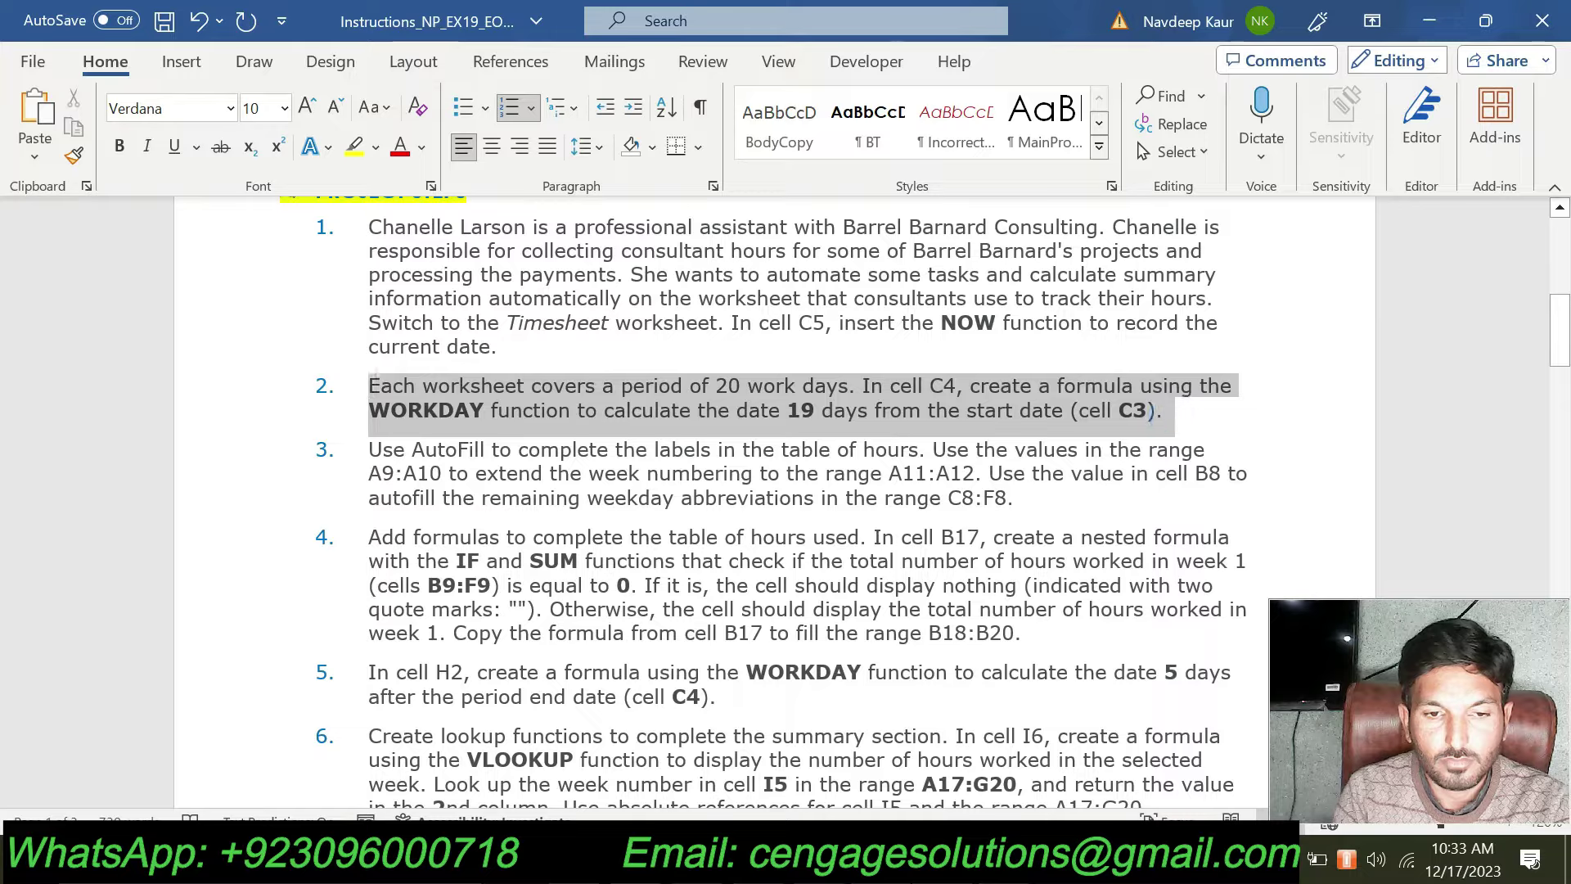
left_click(473, 354)
left_click(642, 410)
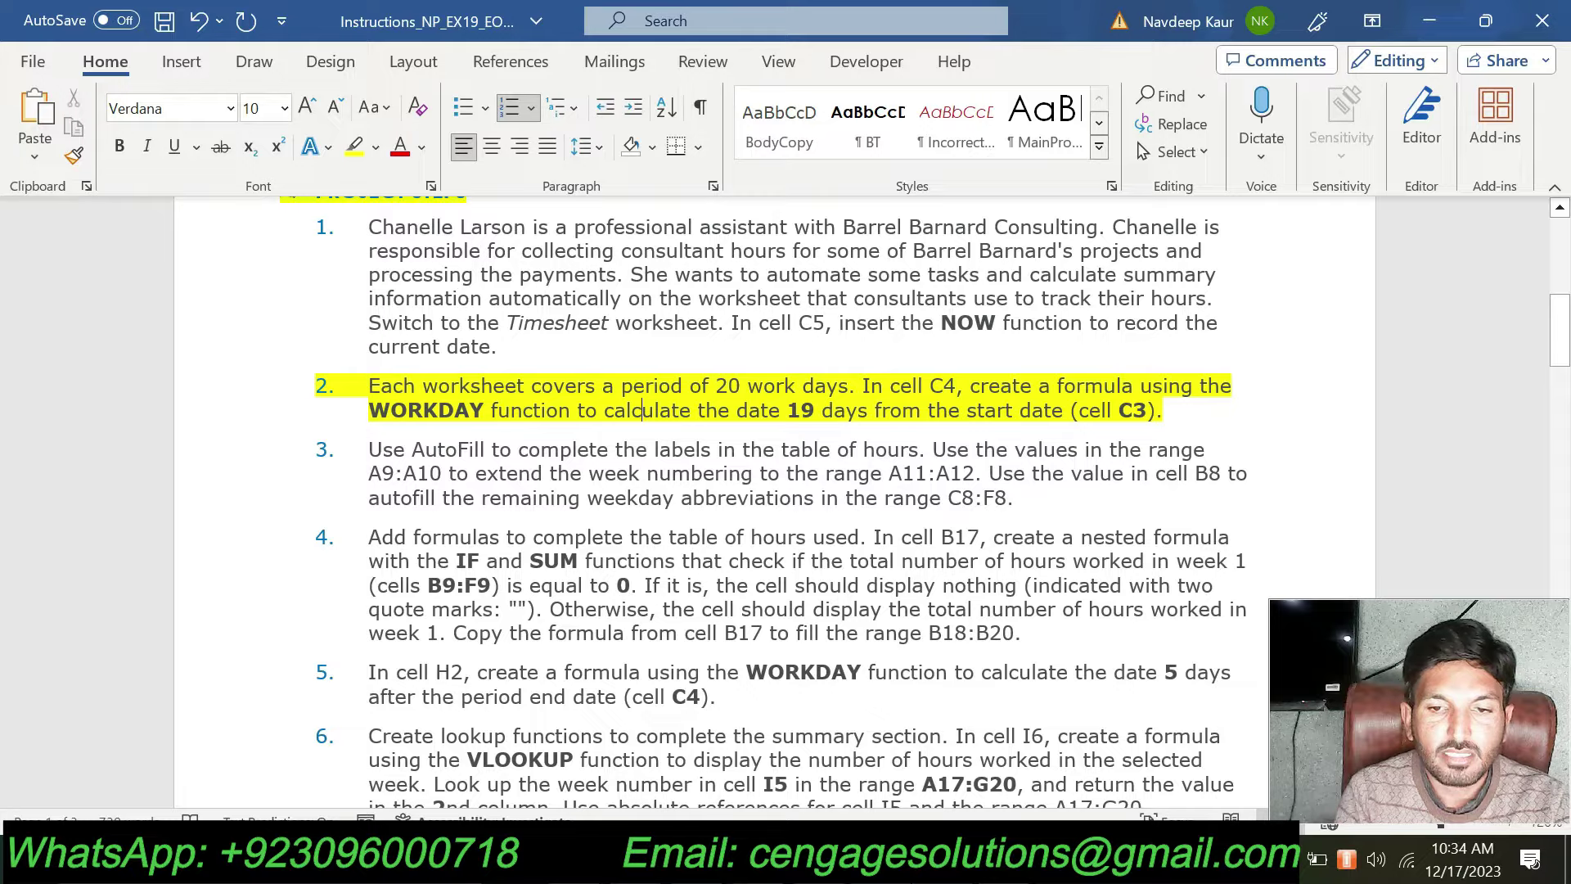
left_click(1181, 415)
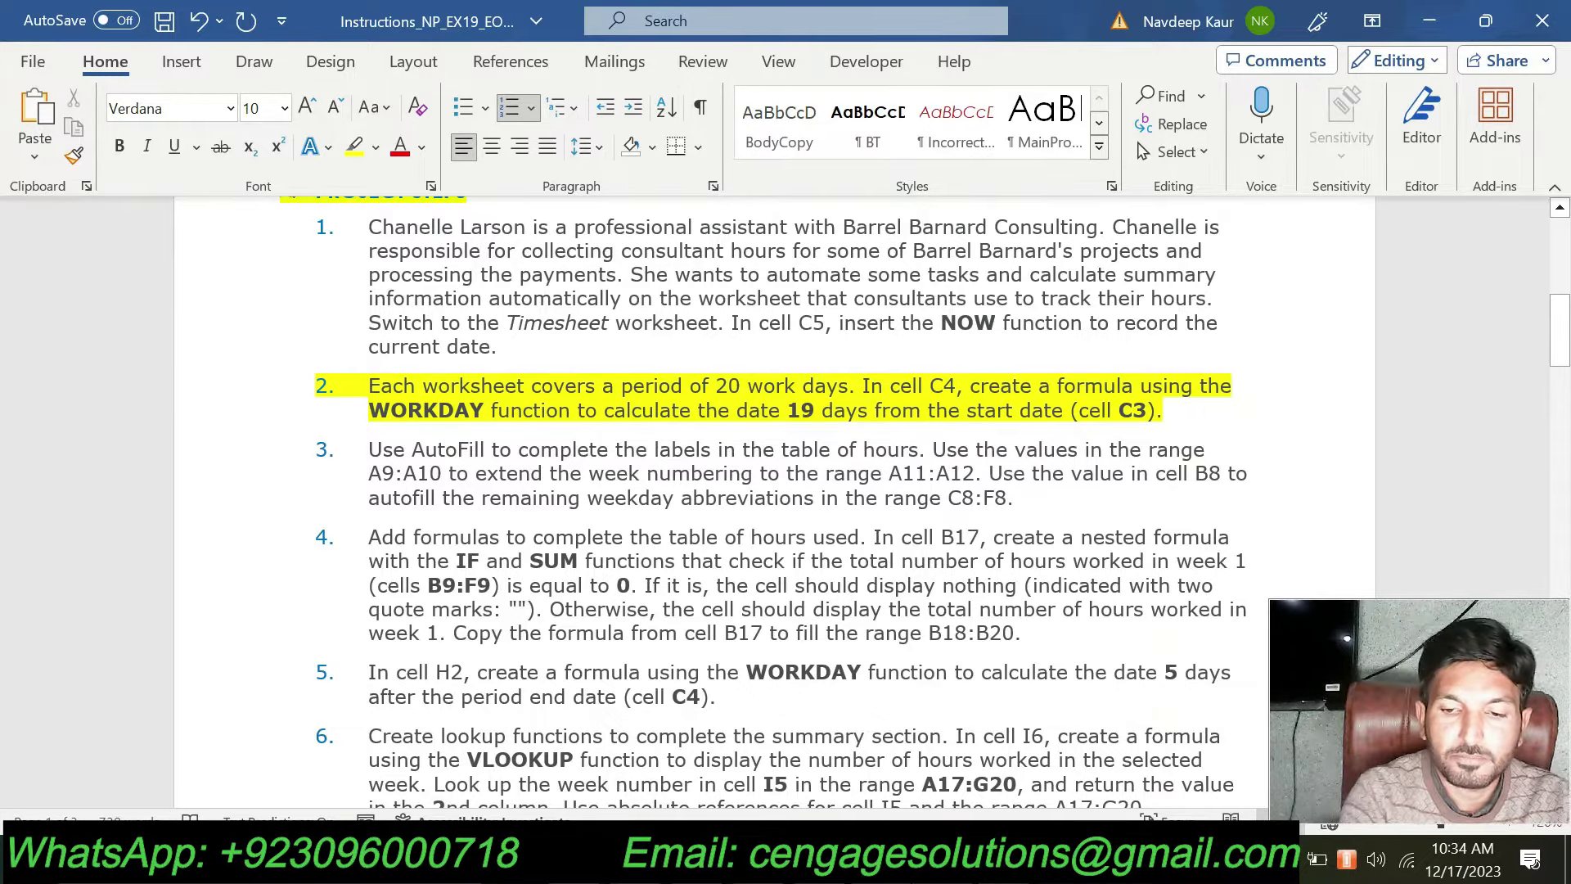
scroll(1182, 415, "down", 1)
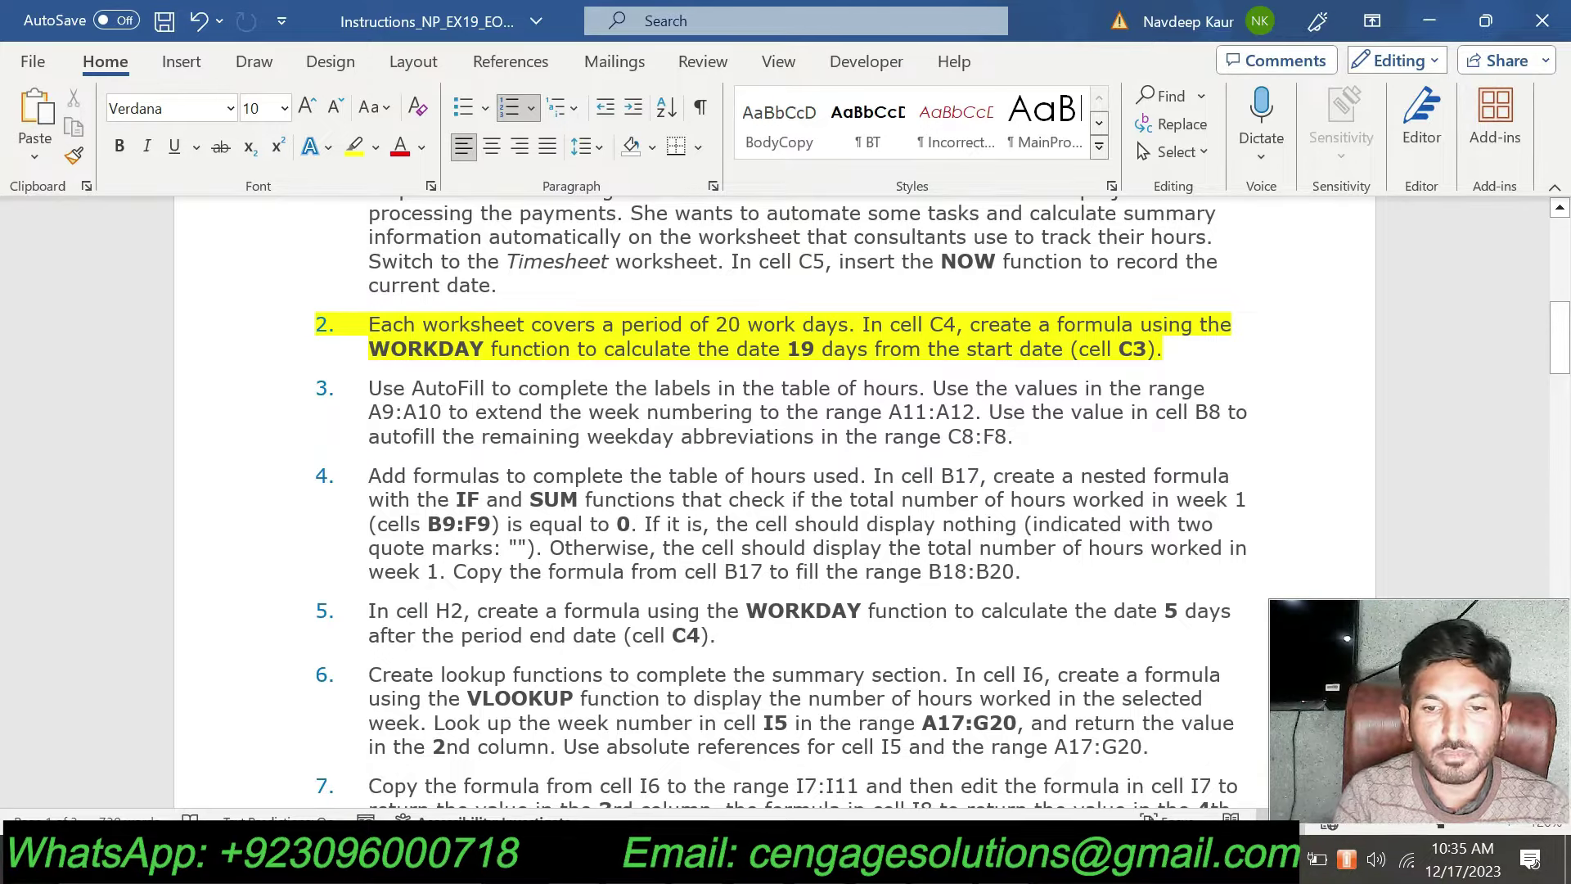
key("alt+Tab")
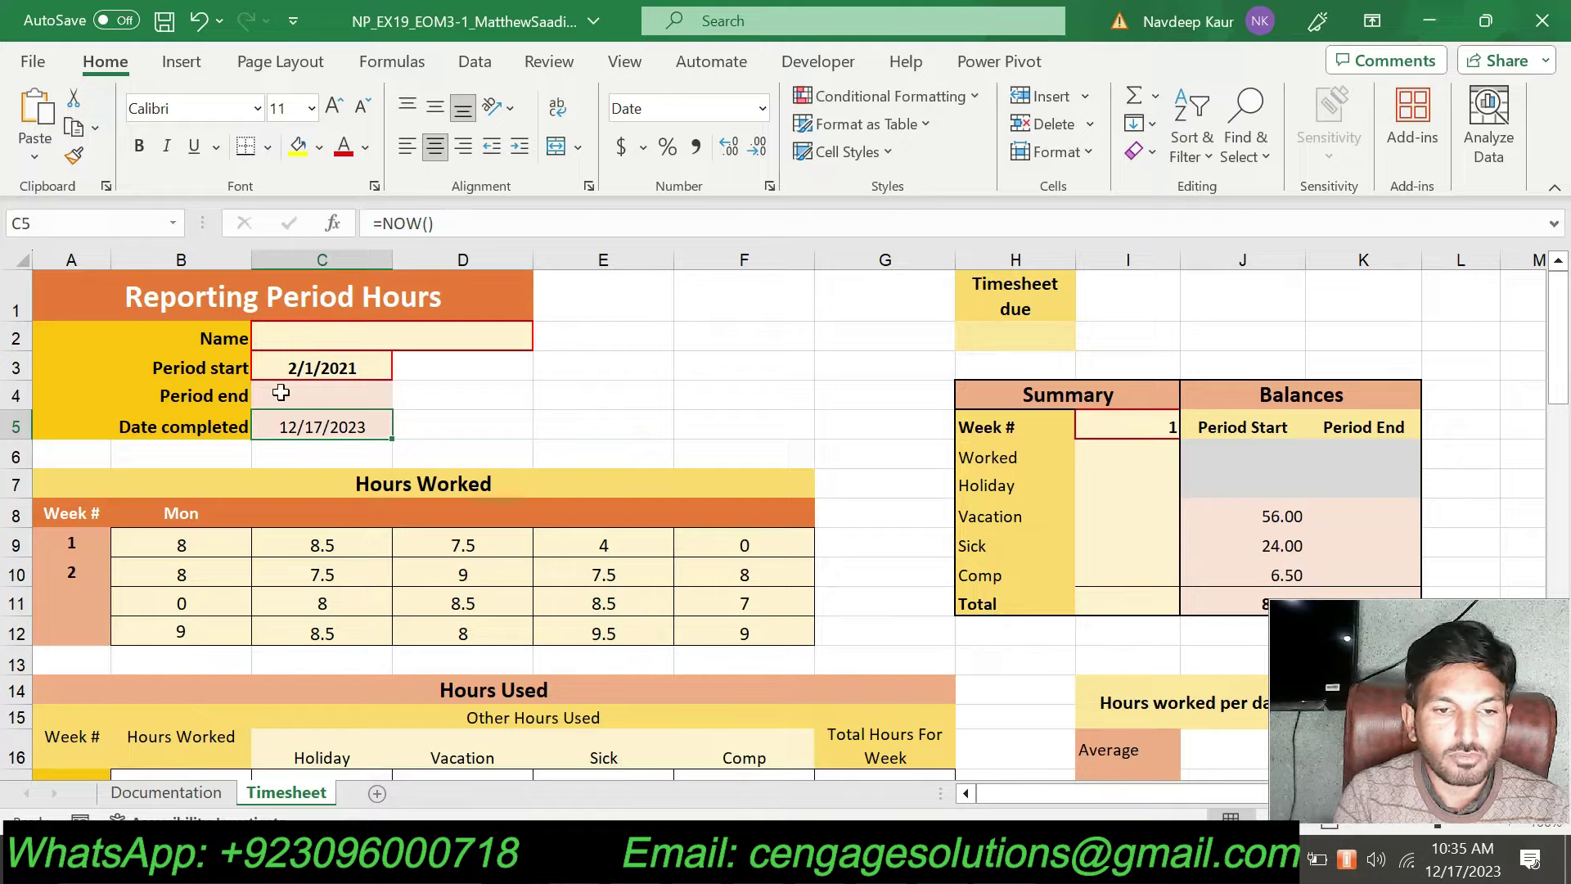
- Enter =WORKDAY(C3,19) in Period end cell C4 via Function Arguments, showing 2/26/2021
left_click(281, 393)
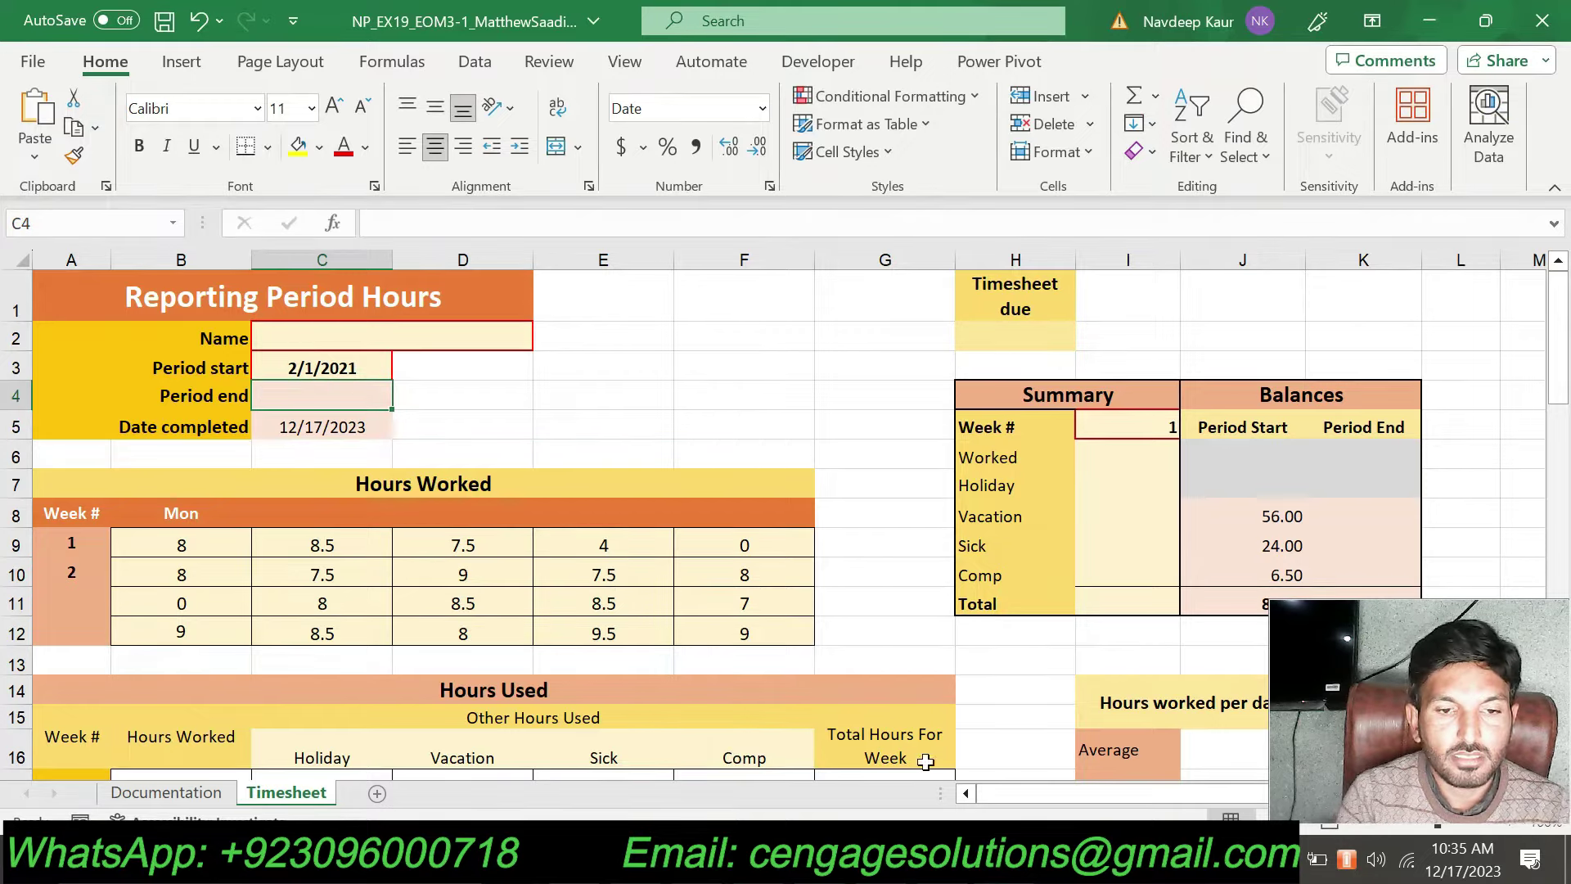
key("alt+Tab")
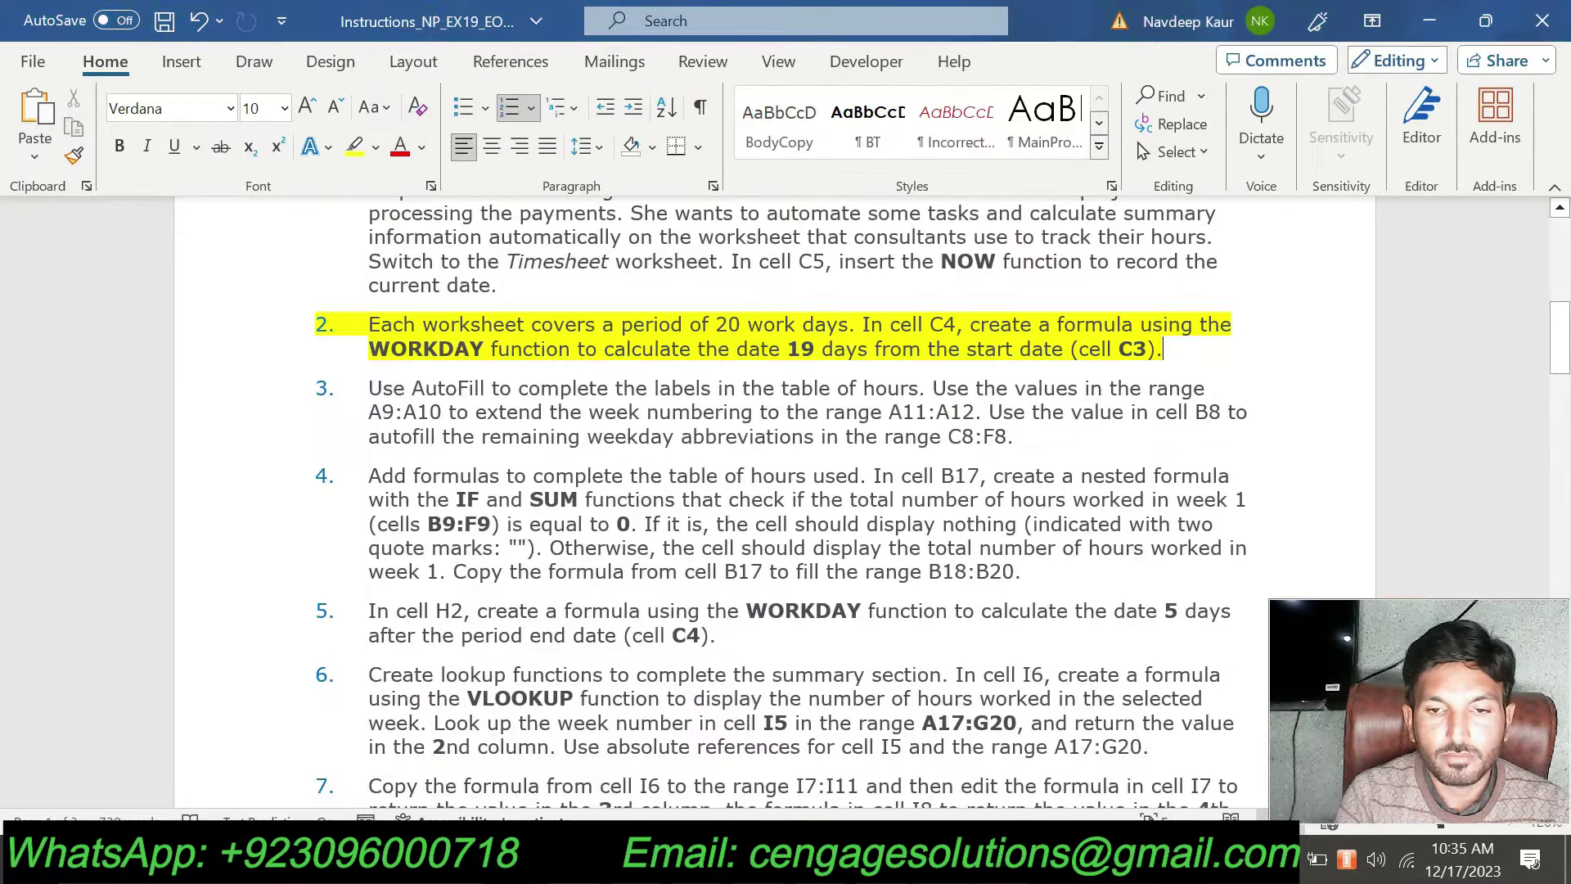
key("alt+Tab")
type("=wo")
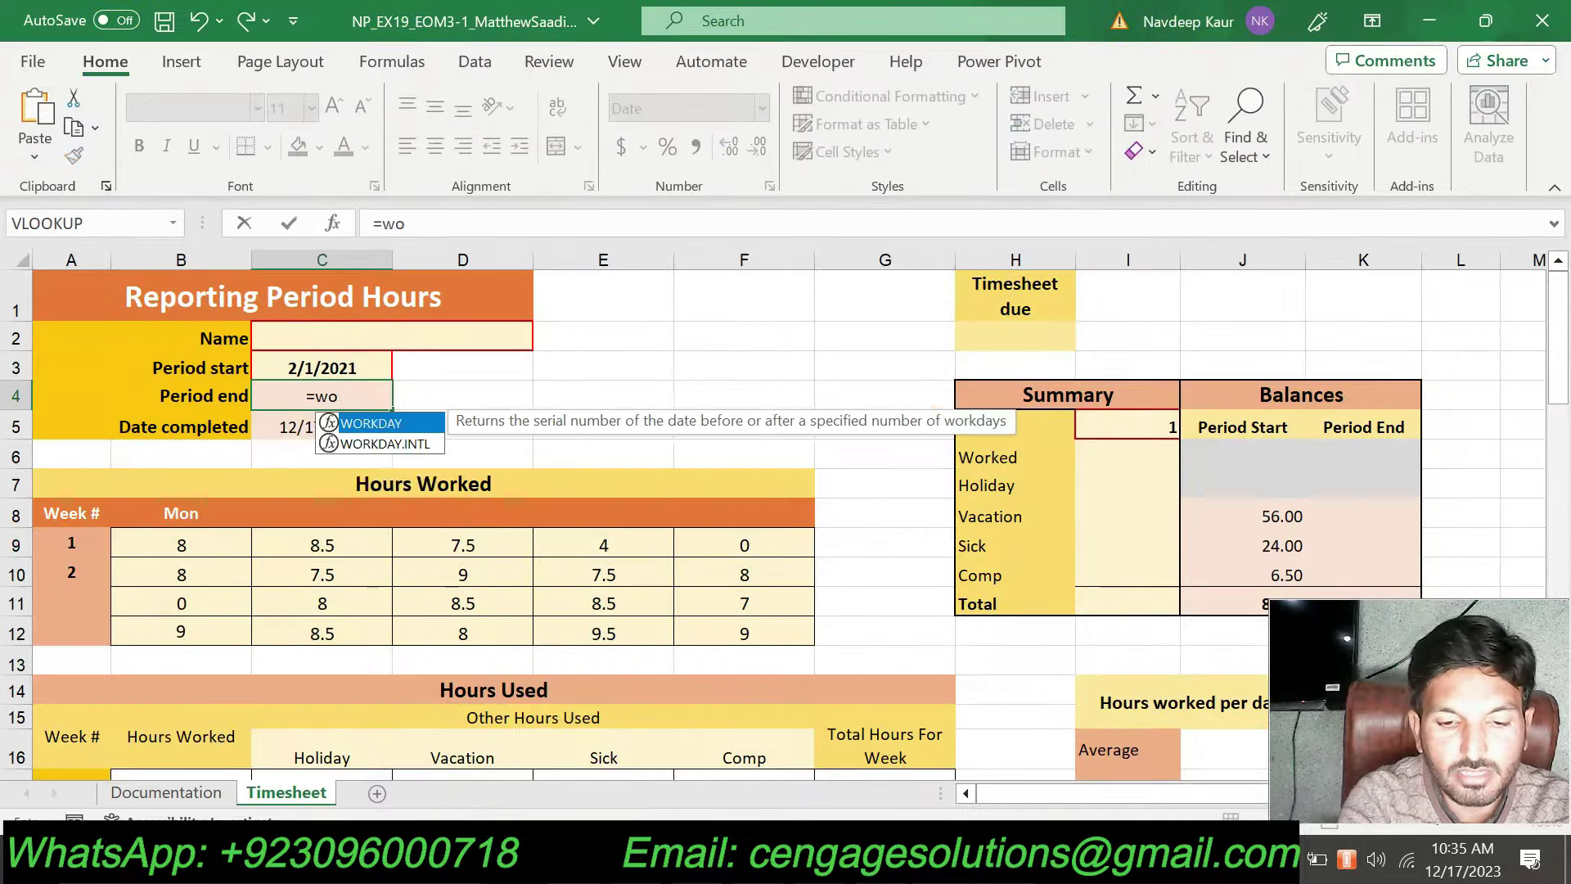
type("rk")
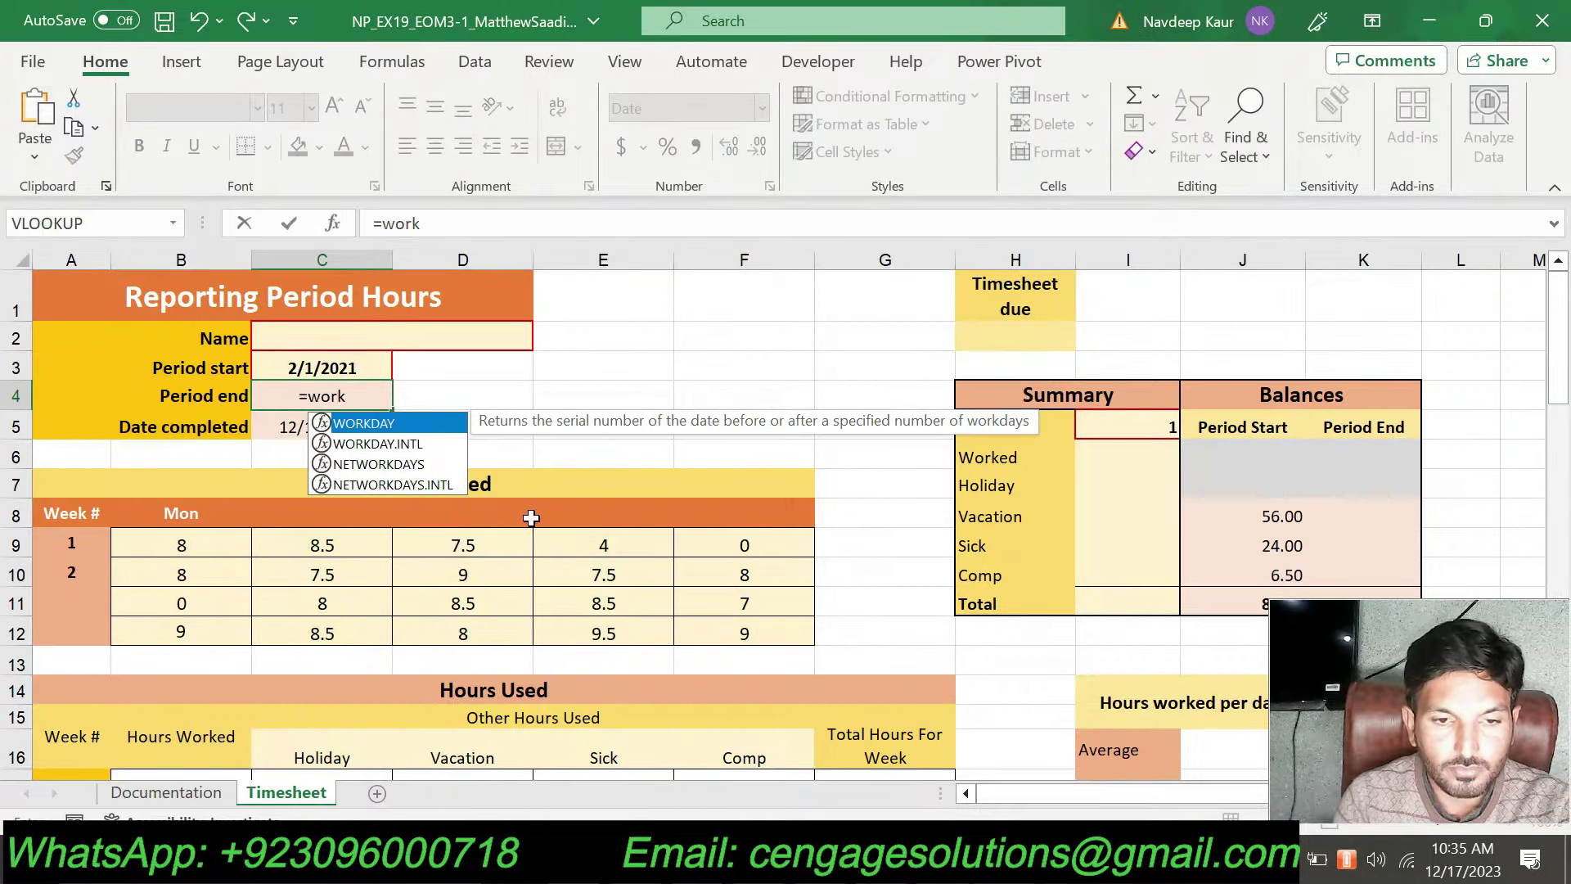
double_click(421, 424)
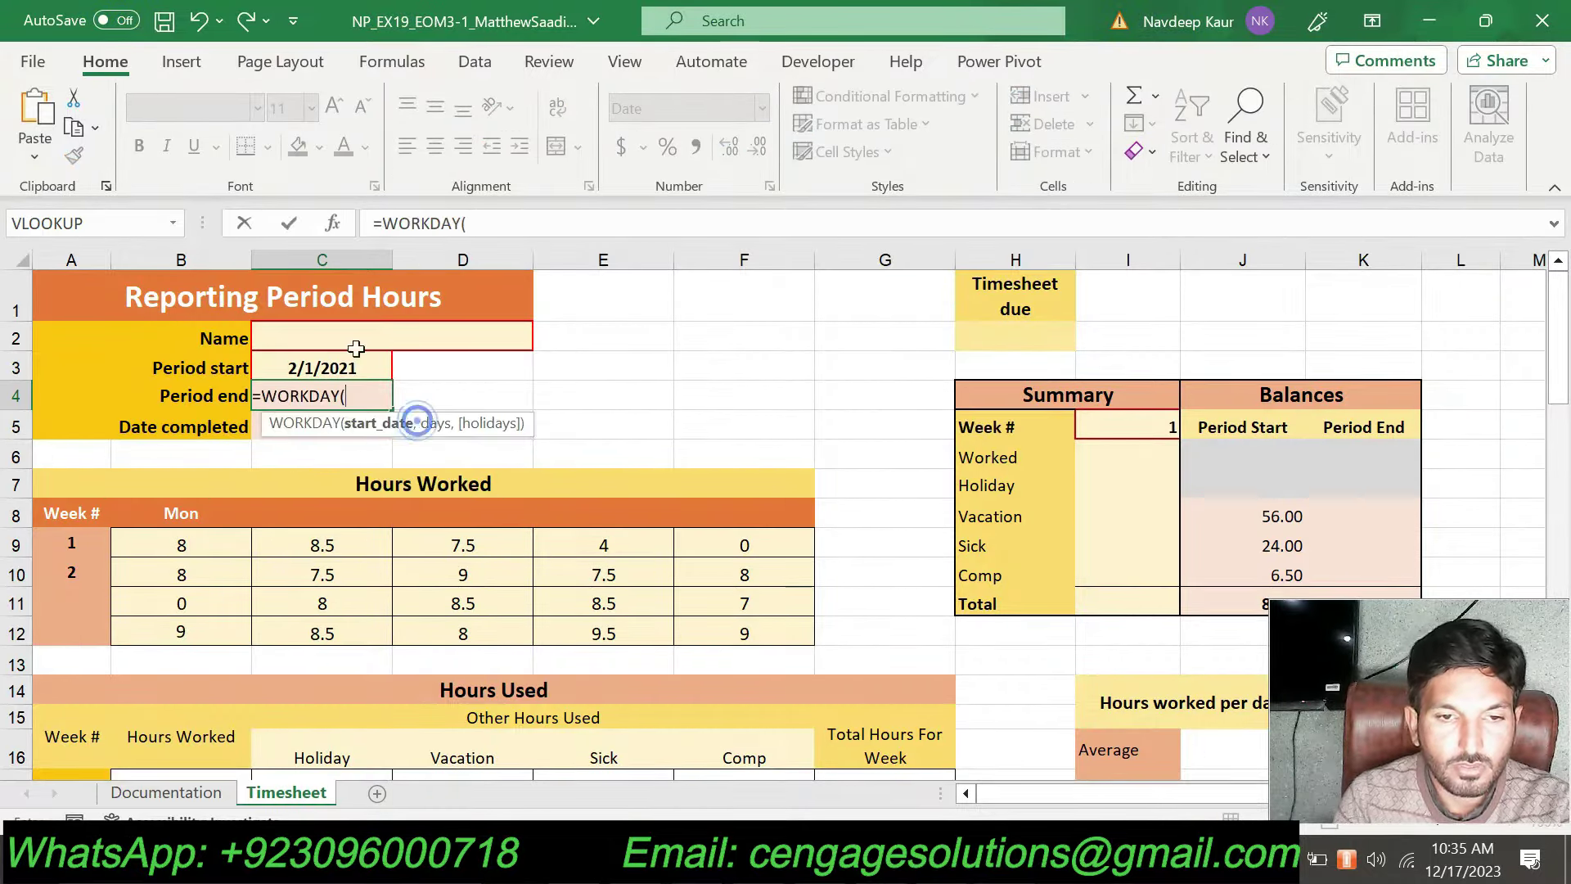
left_click(333, 223)
mouse_move(693, 233)
left_mouse_down()
mouse_move(872, 236)
mouse_move(1056, 210)
left_mouse_up()
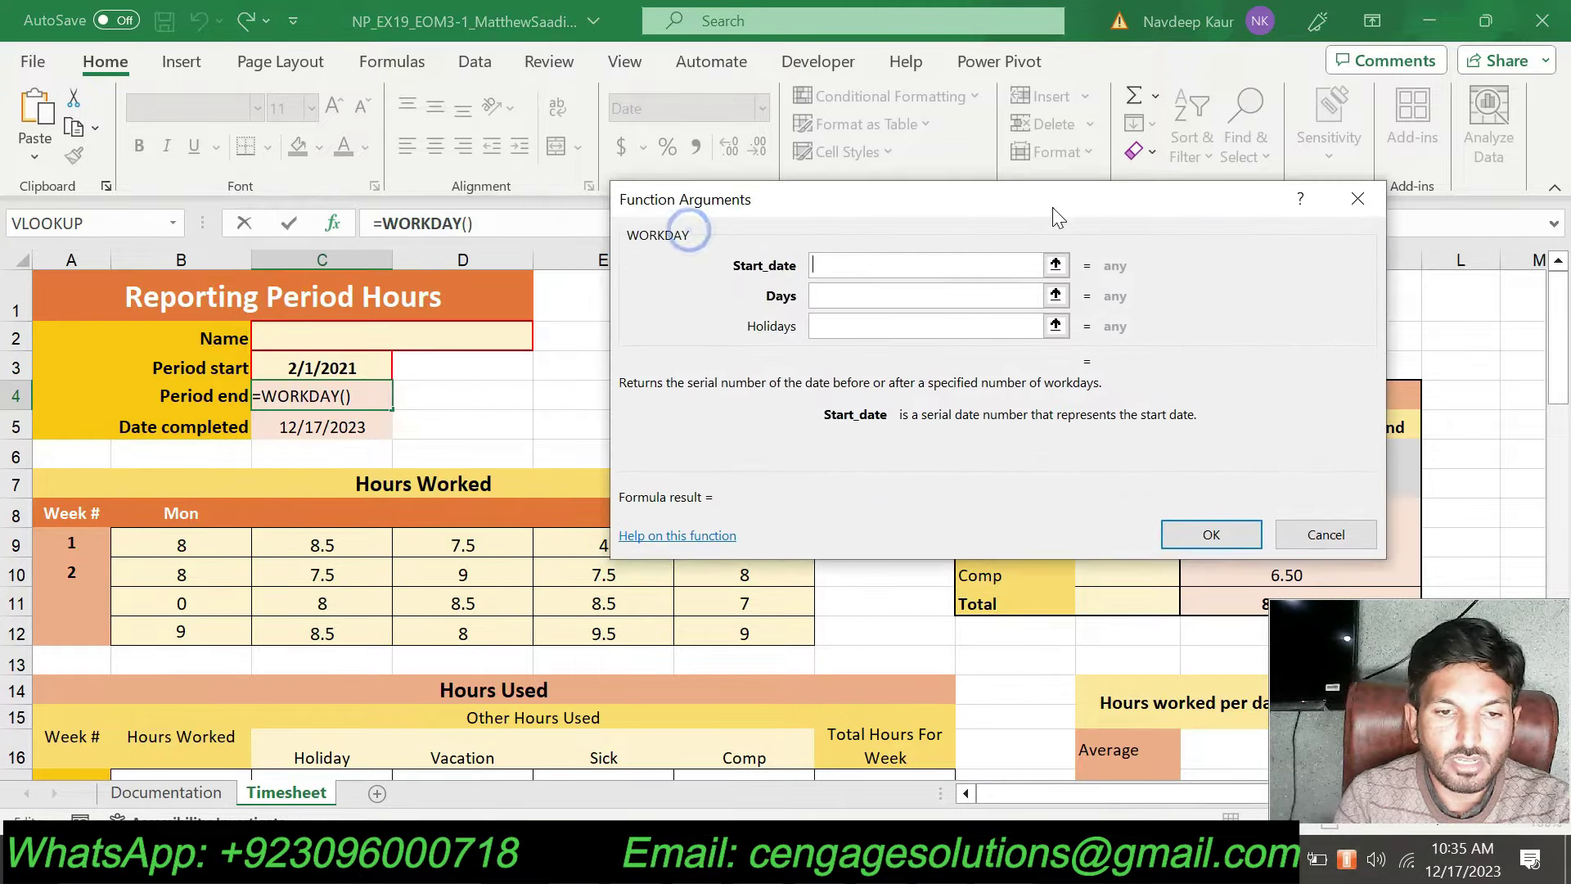
left_click(322, 366)
left_click(889, 291)
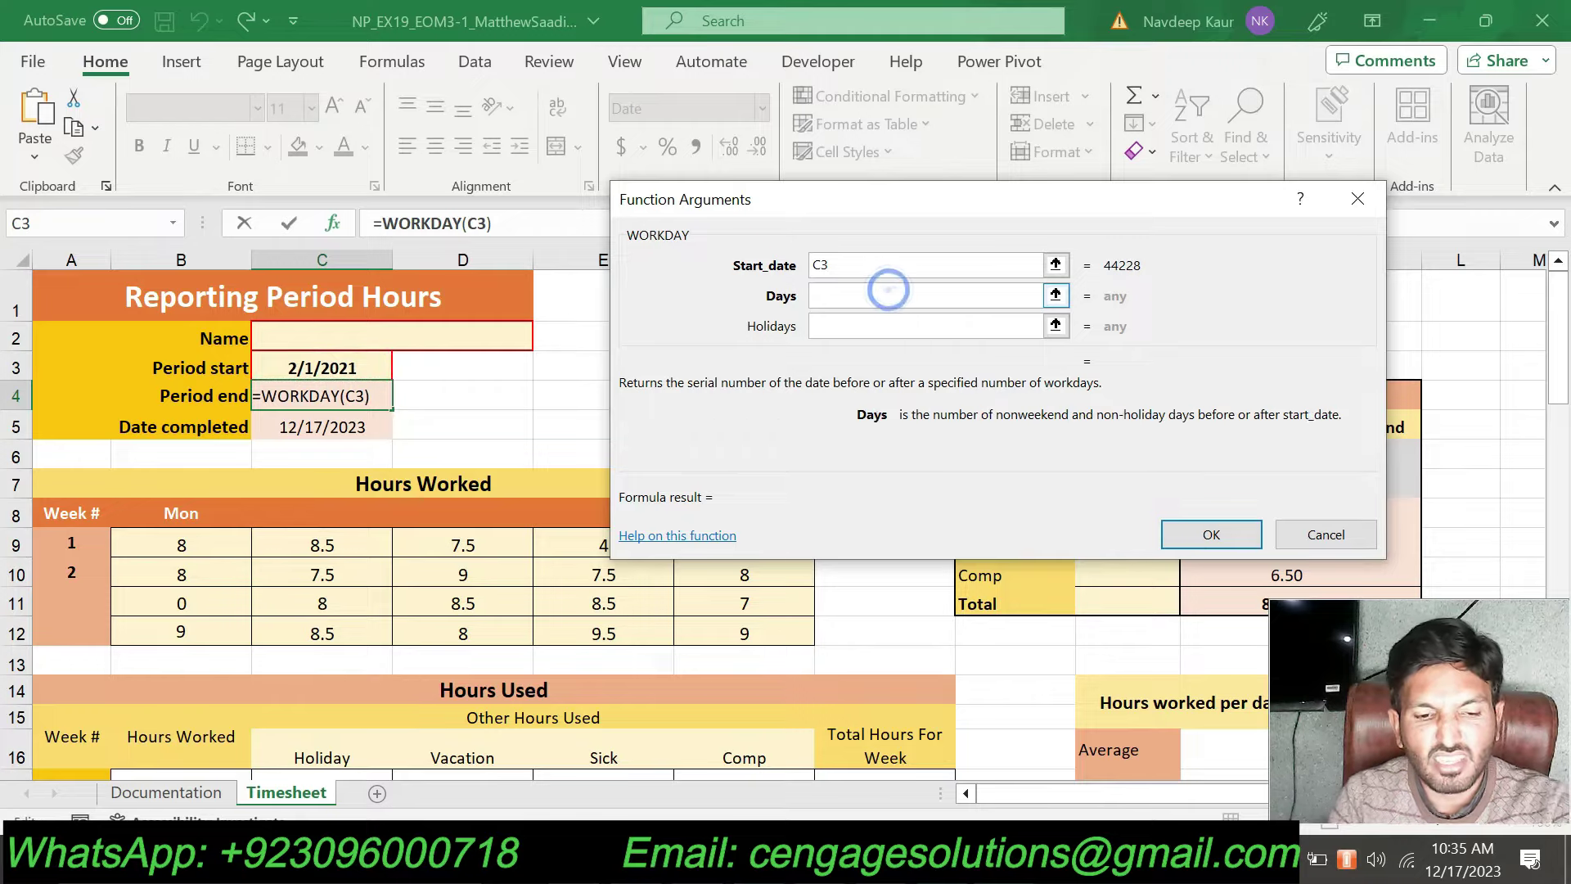
type("19")
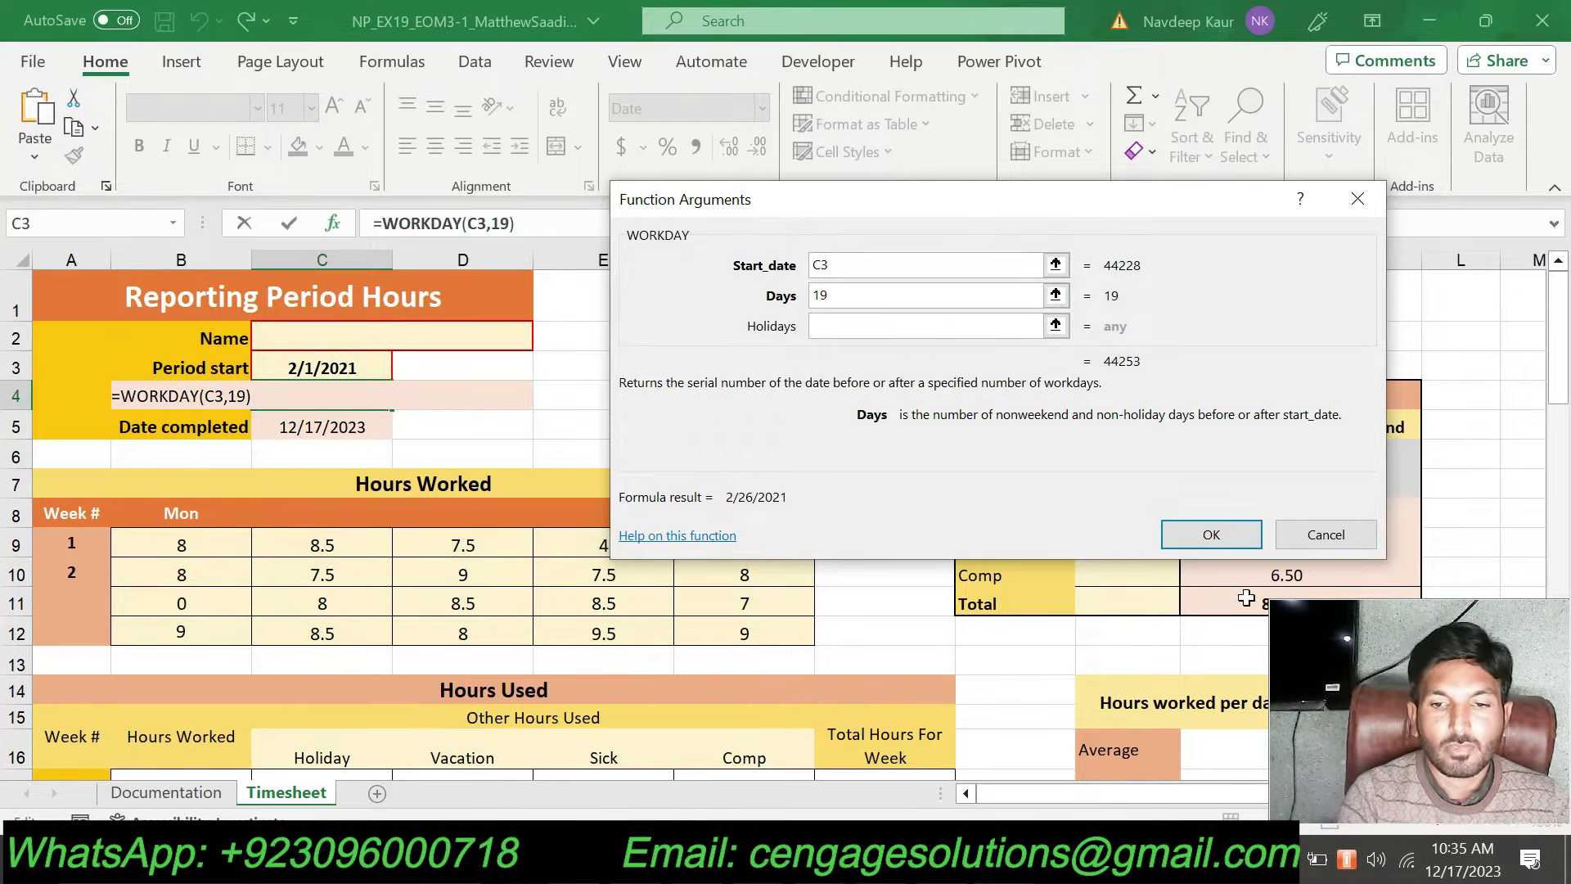
left_click(1224, 550)
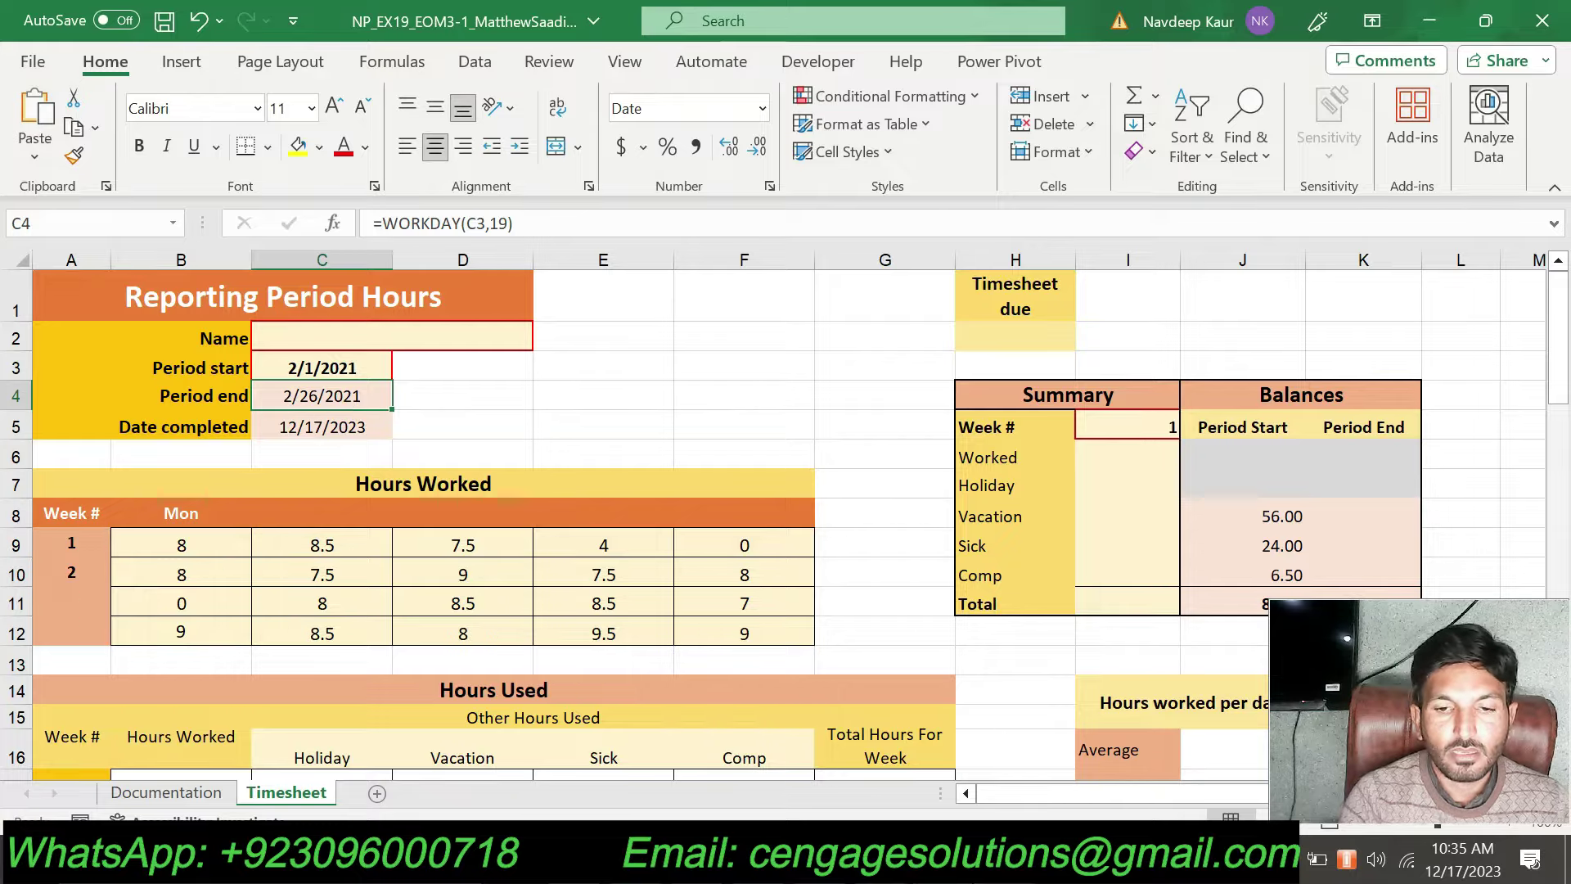
key("alt+Tab")
left_click_drag(1559, 335, 1559, 352)
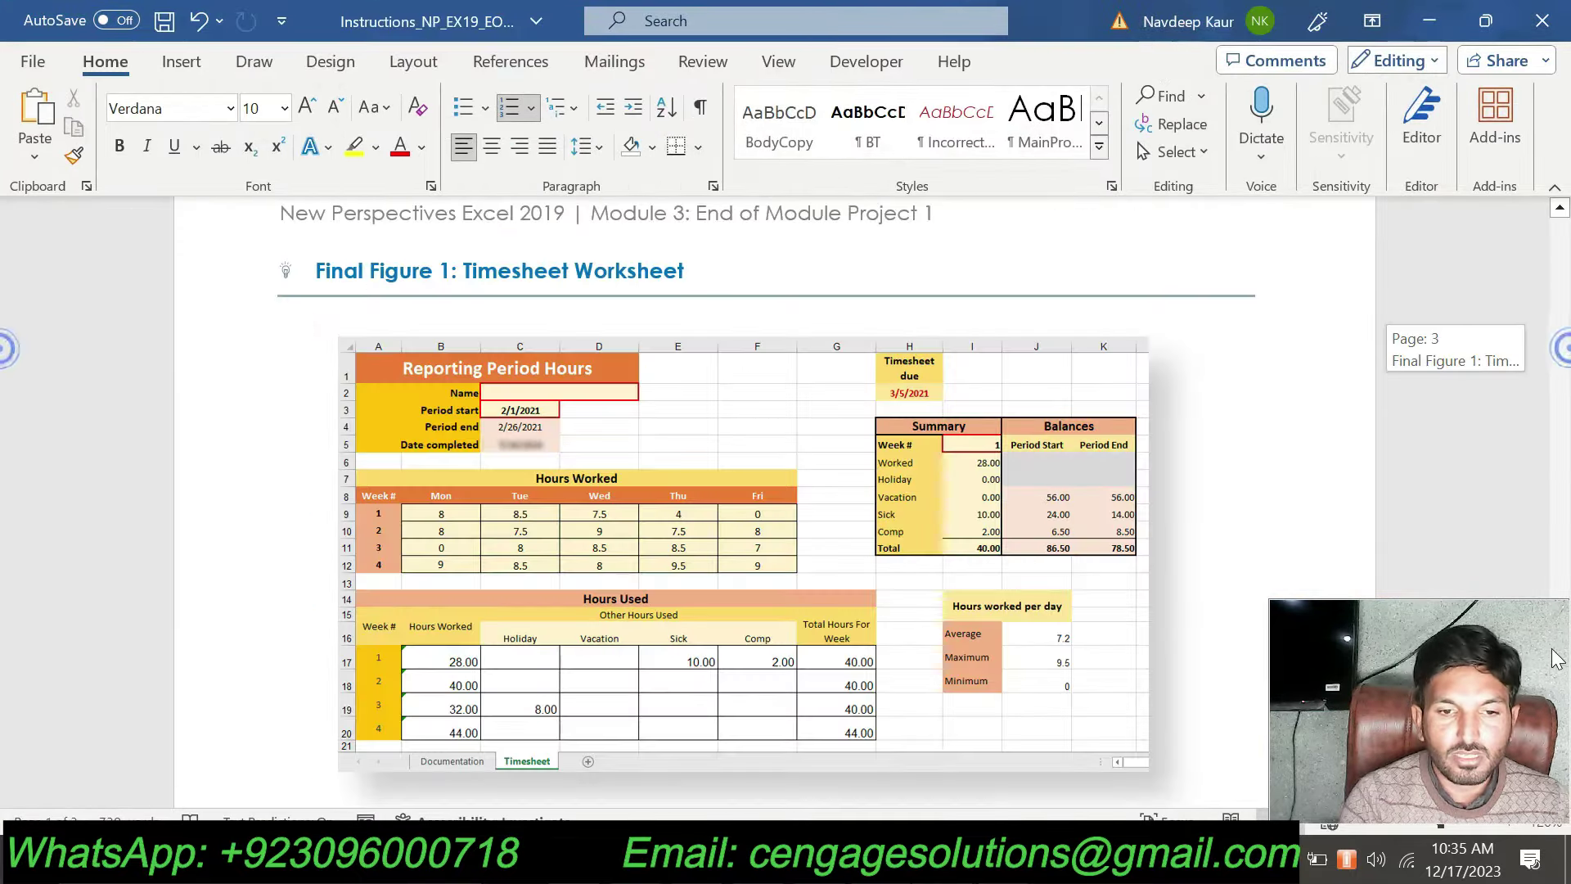
- Remove the yellow highlight from the step 2 WORKDAY instruction
left_click(516, 432)
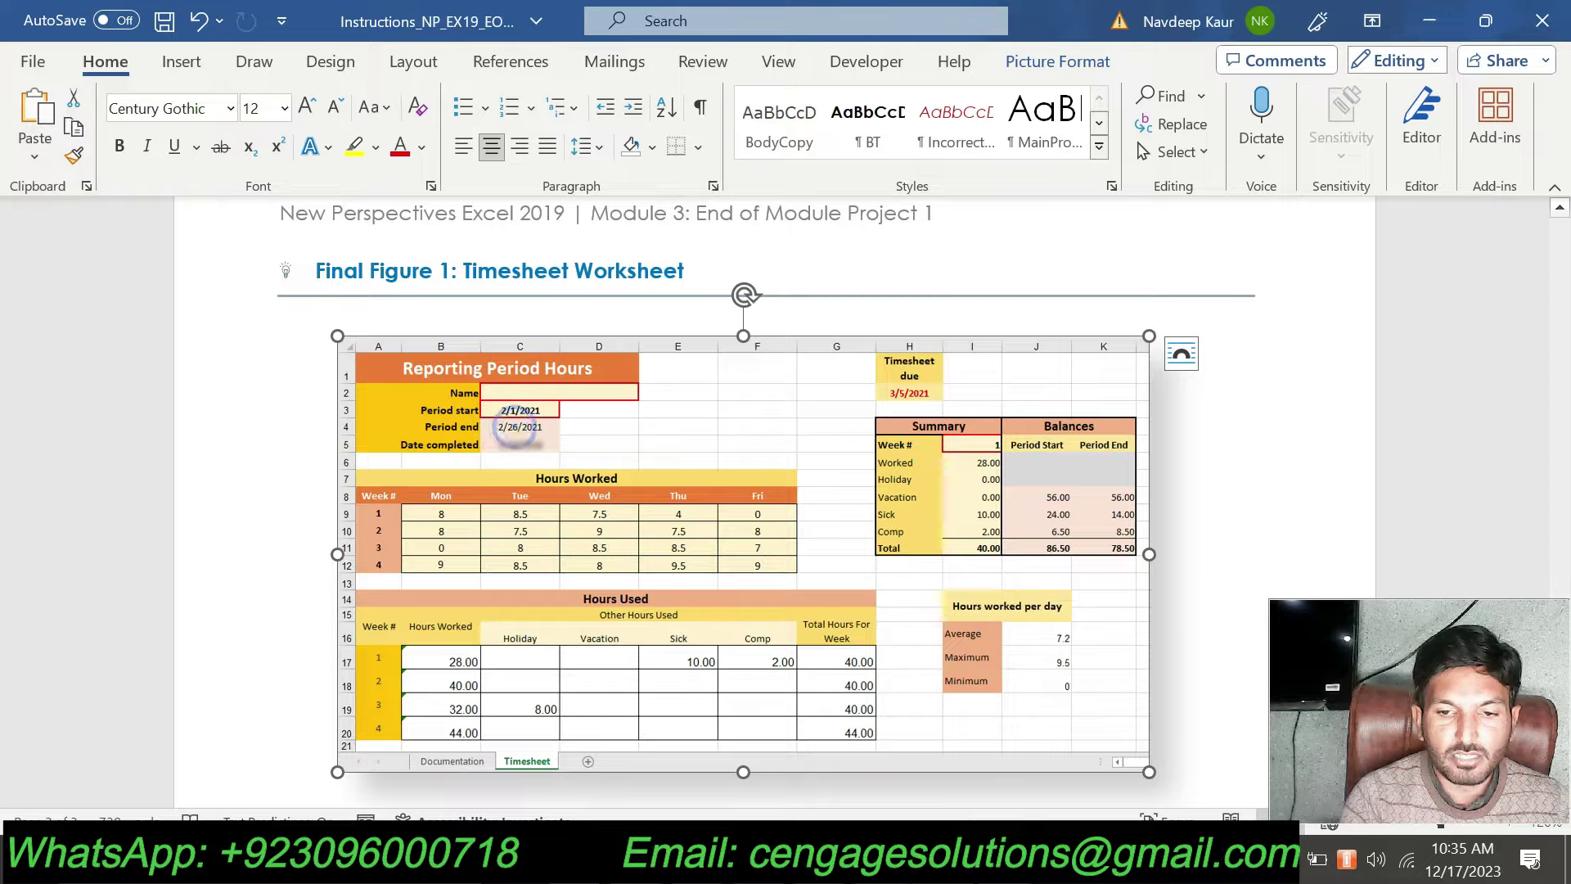
key("alt+Tab")
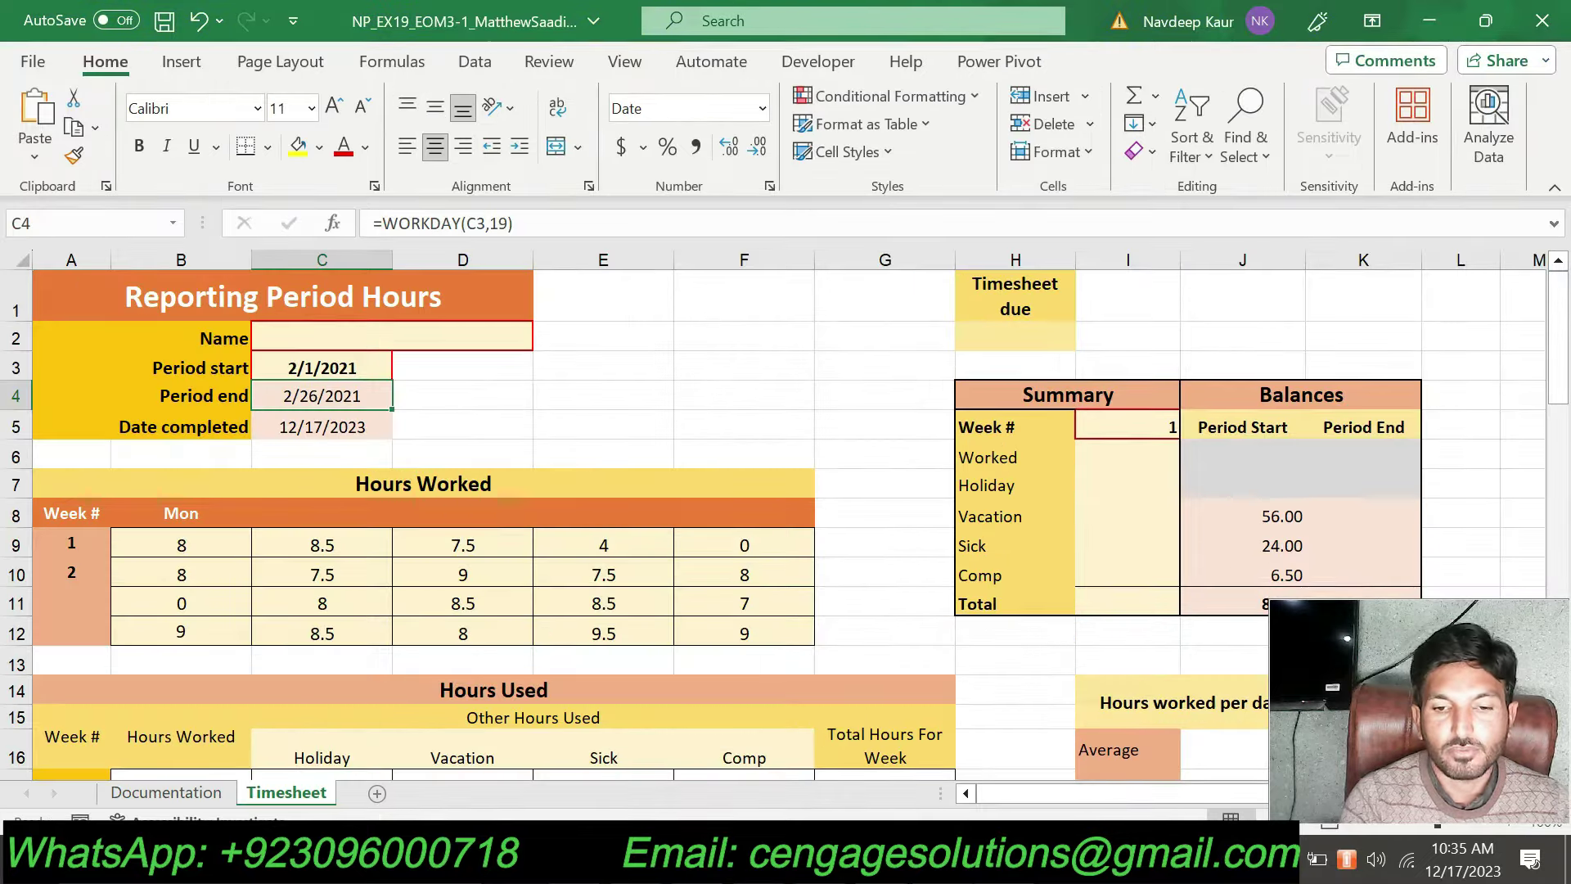
key("alt+Tab")
scroll(919, 603, "up", 5)
scroll(919, 603, "up", 5)
scroll(919, 603, "up", 5)
scroll(775, 503, "up", 5)
scroll(774, 503, "up", 5)
scroll(774, 503, "up", 4)
scroll(774, 503, "up", 3)
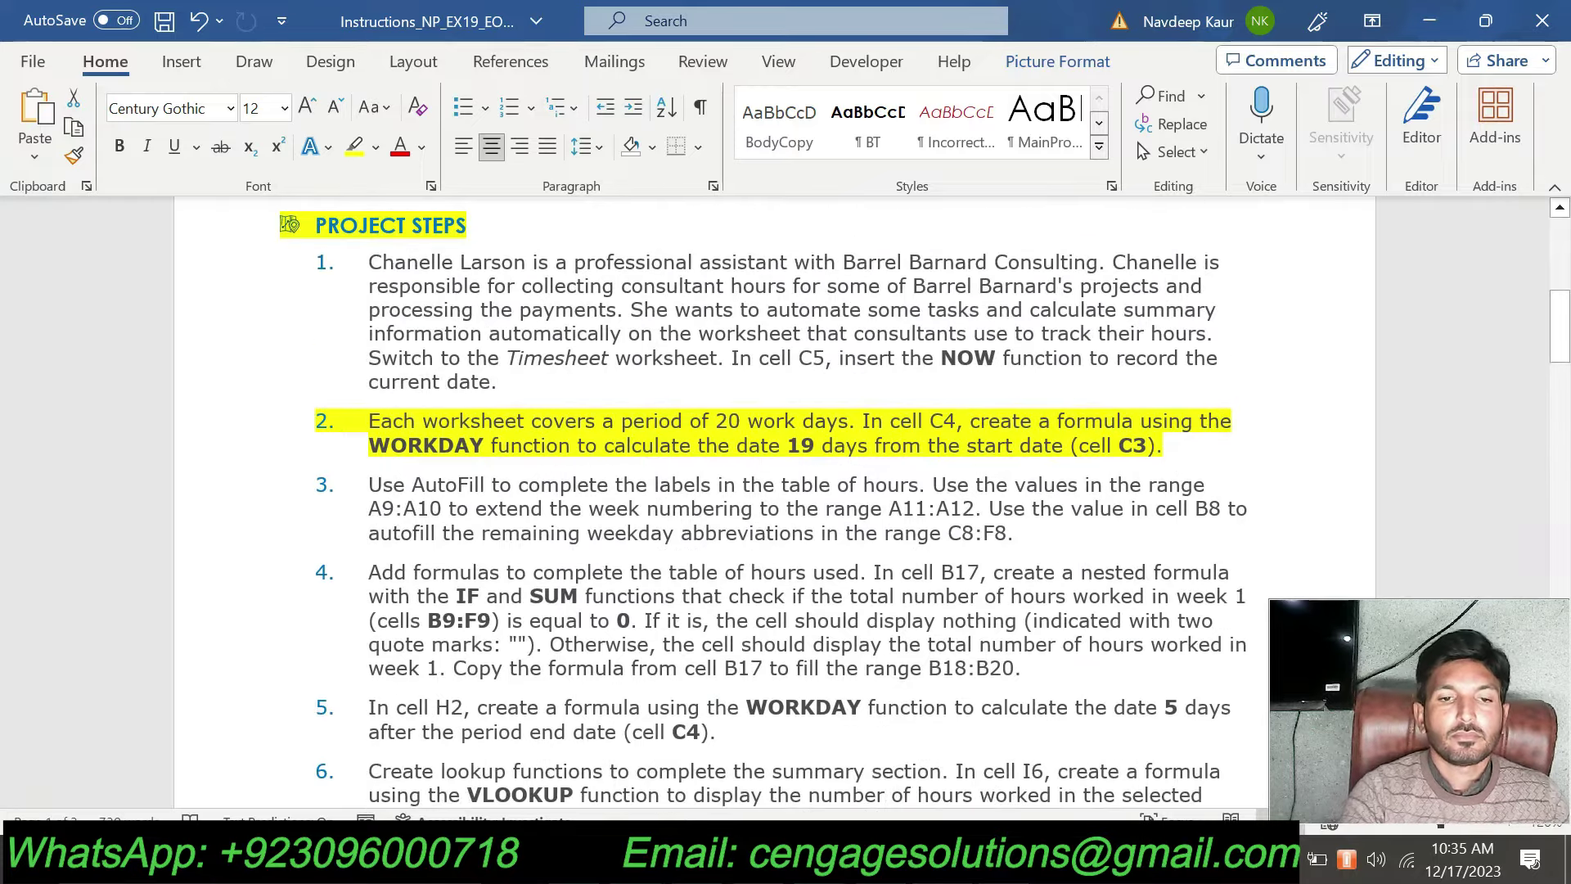
left_click_drag(1166, 448, 368, 421)
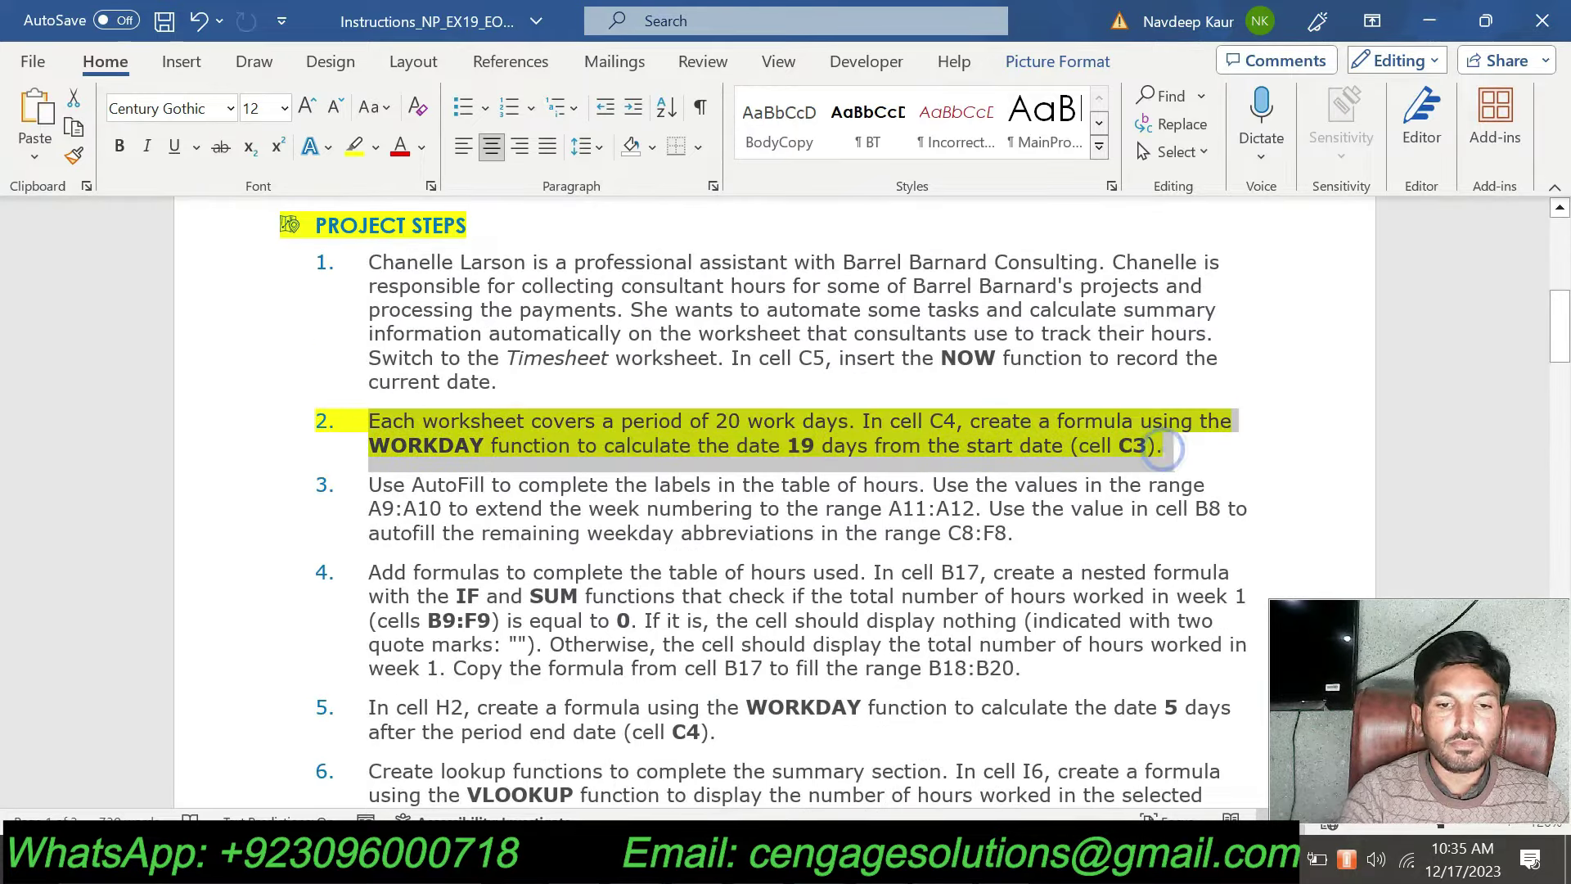
left_click(468, 386)
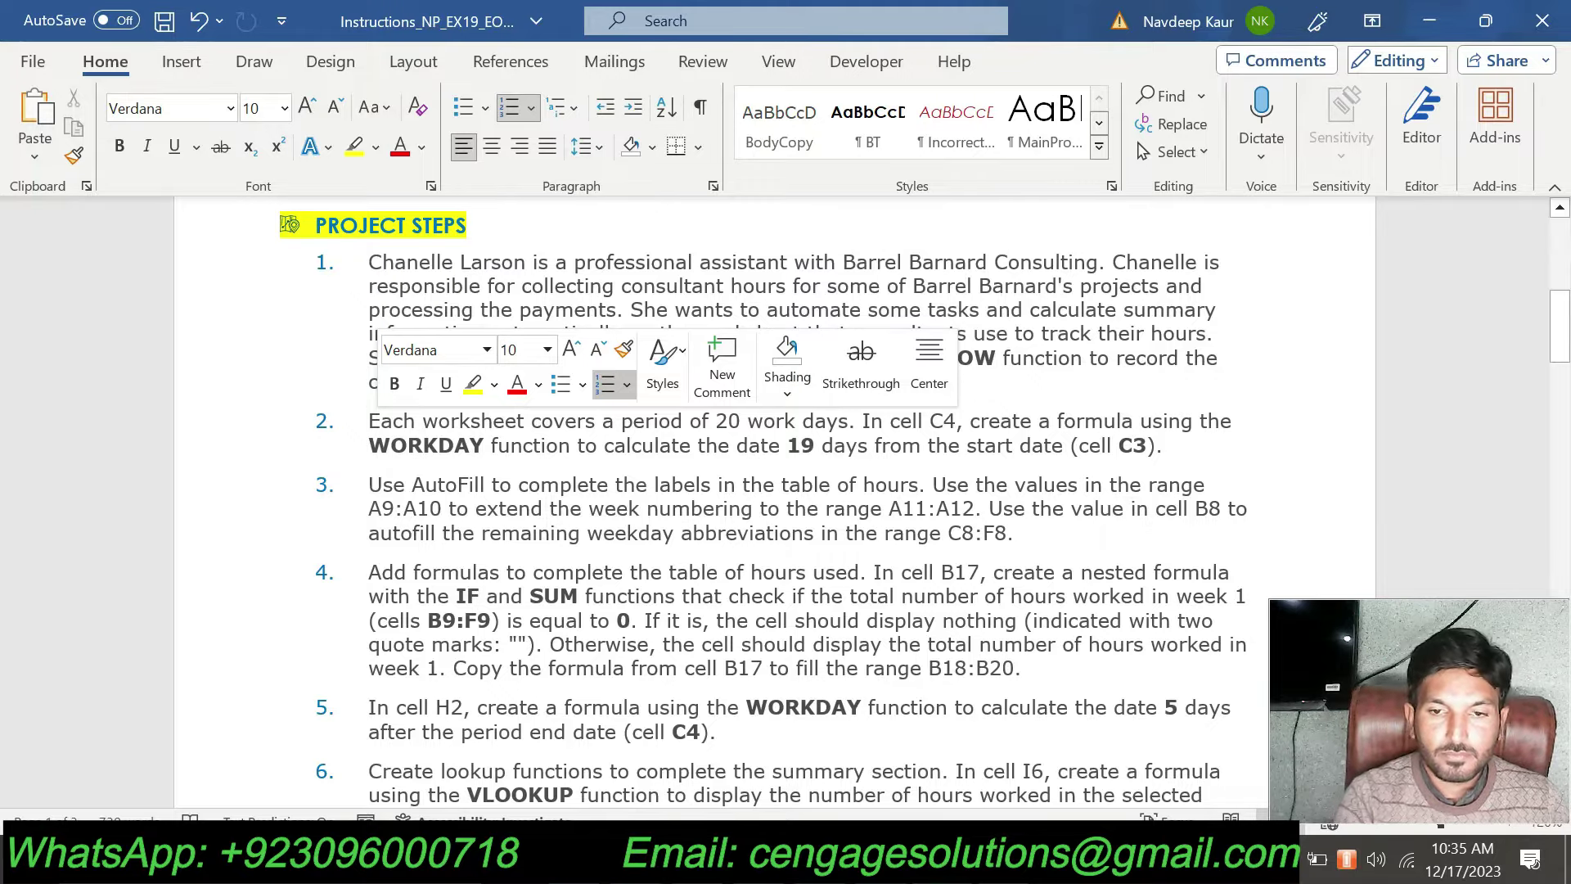
left_click(1219, 446)
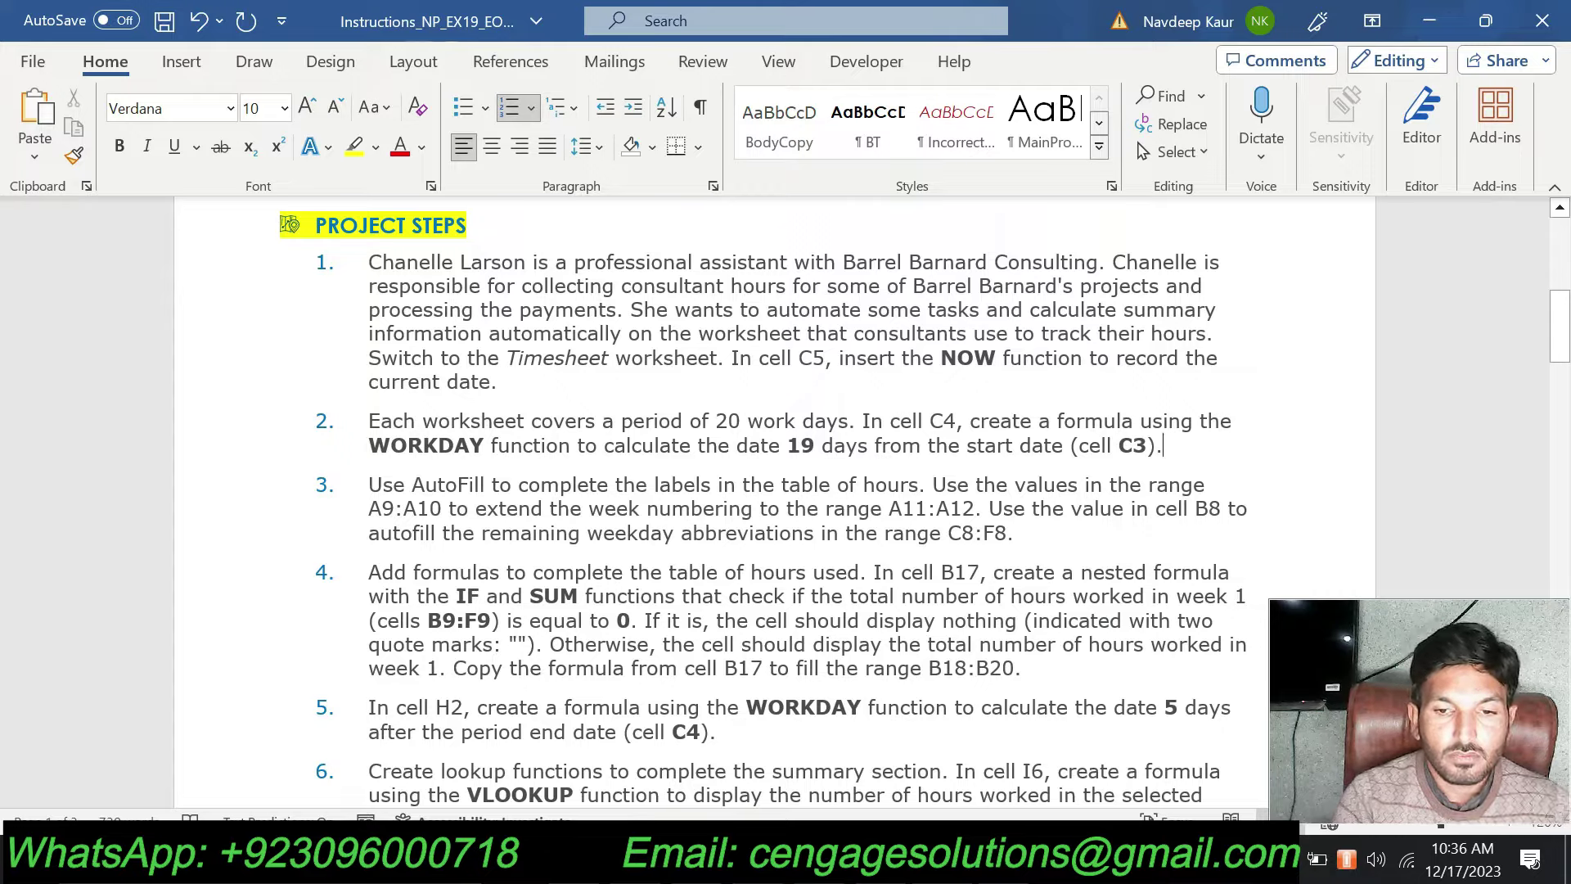
triple_click(473, 487)
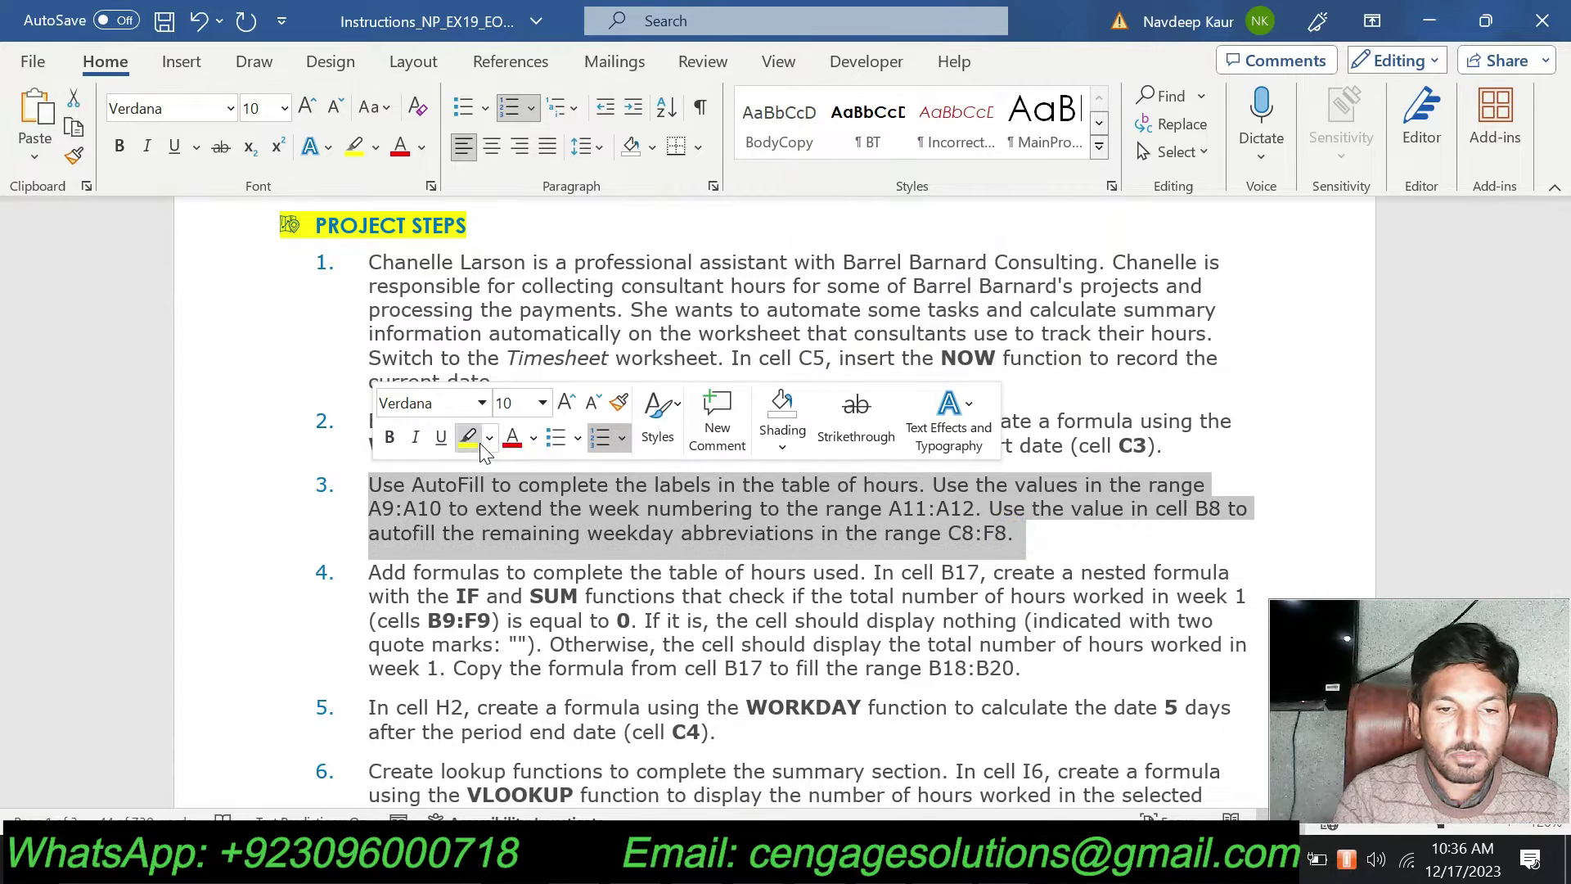
- Highlight step 3 in yellow and paste its A9:A10 reference into Excel's Name Box
left_click(468, 438)
left_click(519, 534)
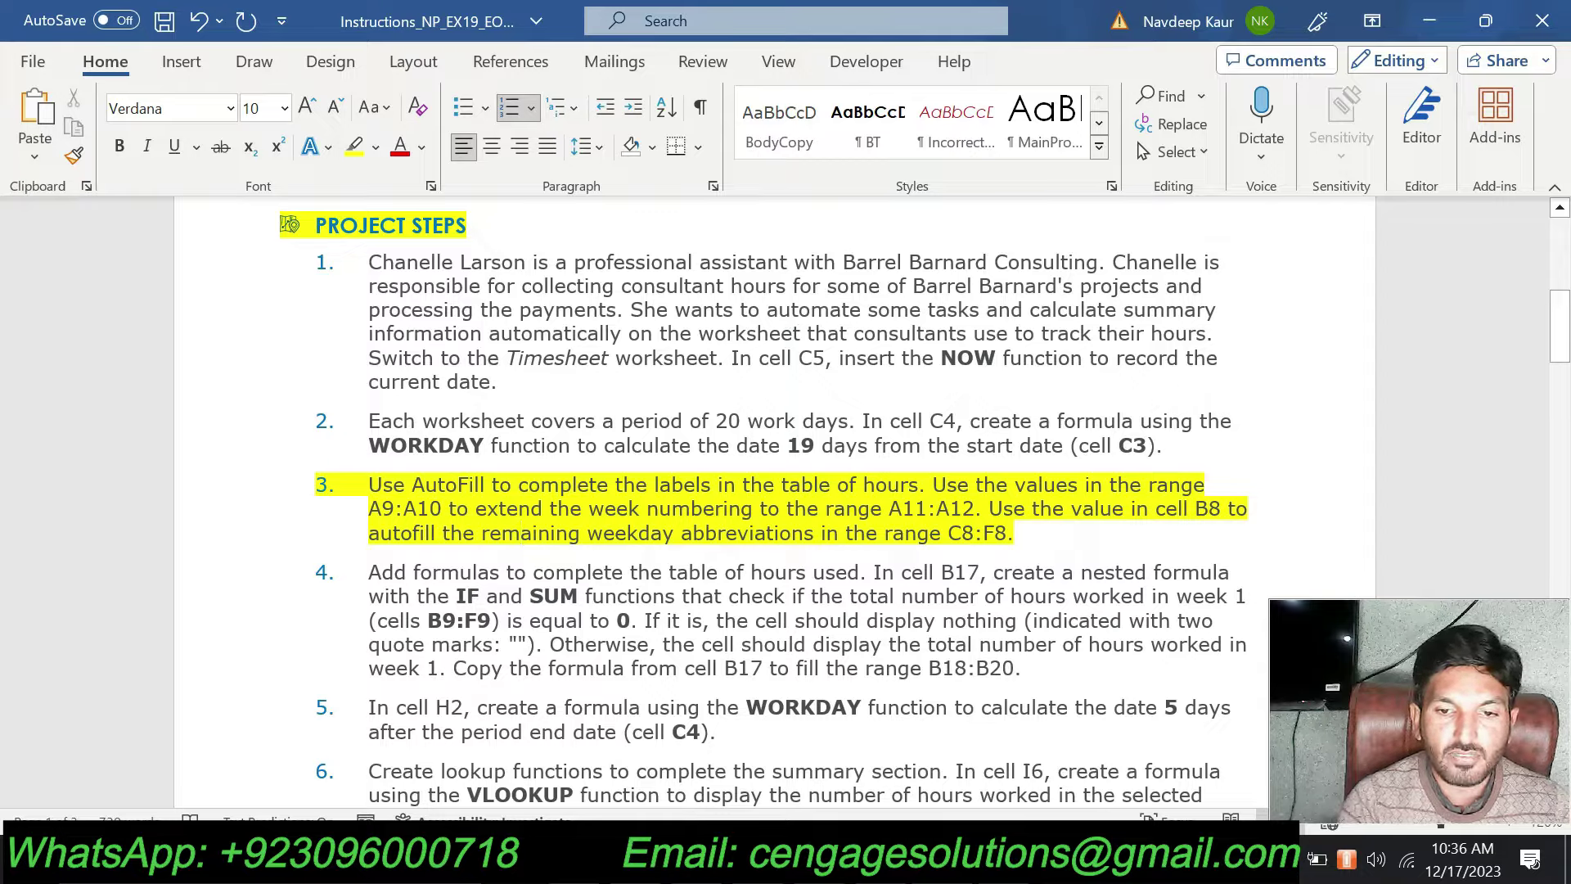
left_click_drag(890, 508, 974, 509)
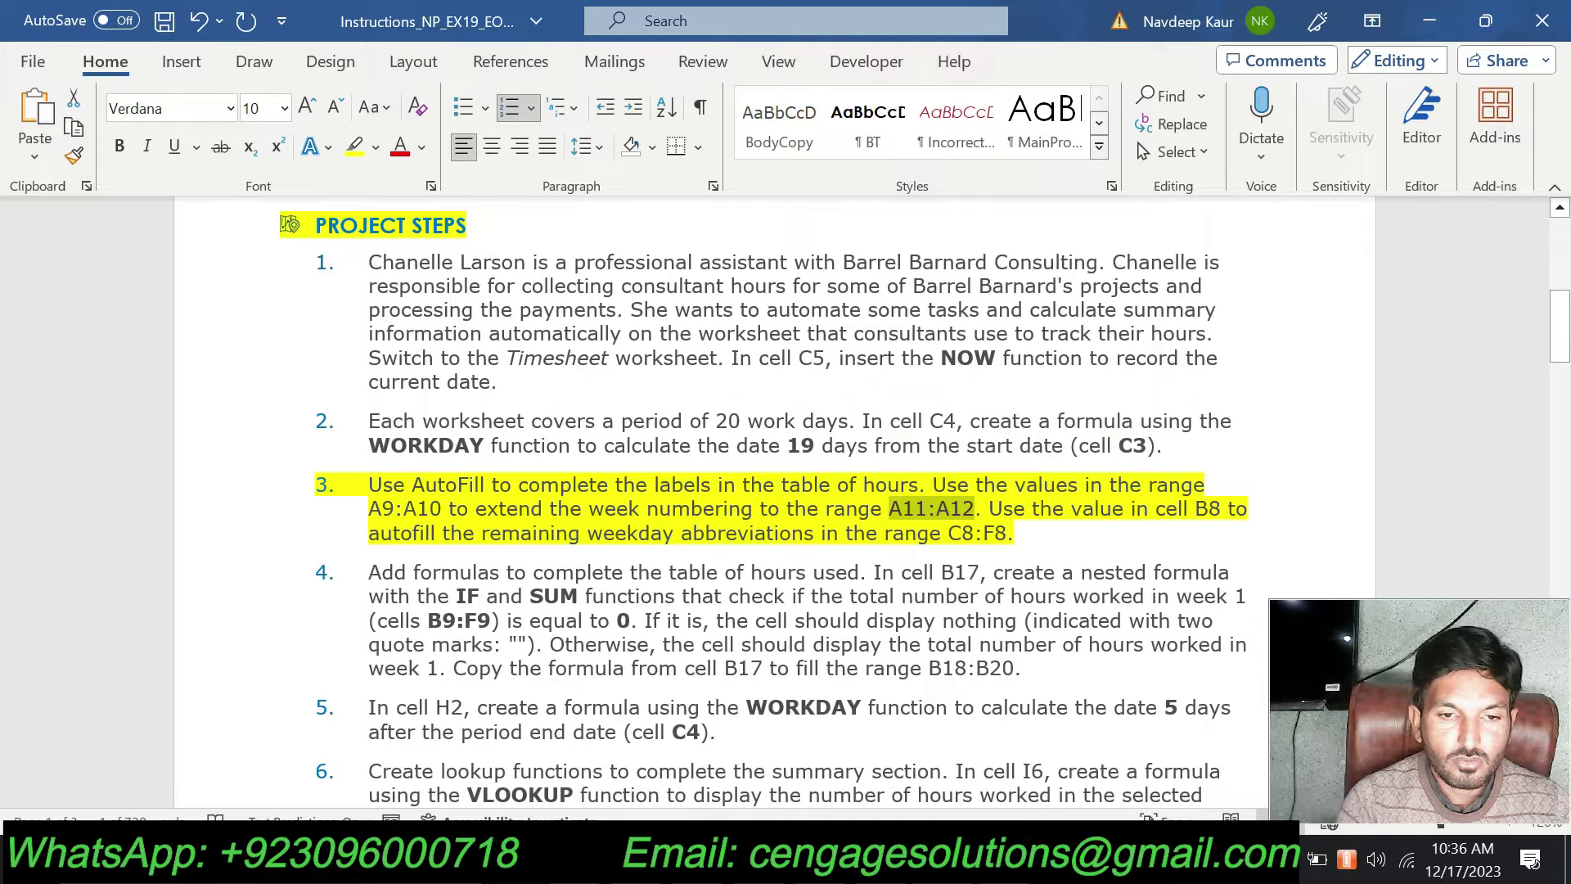
left_click_drag(369, 509, 443, 508)
key("ctrl+c")
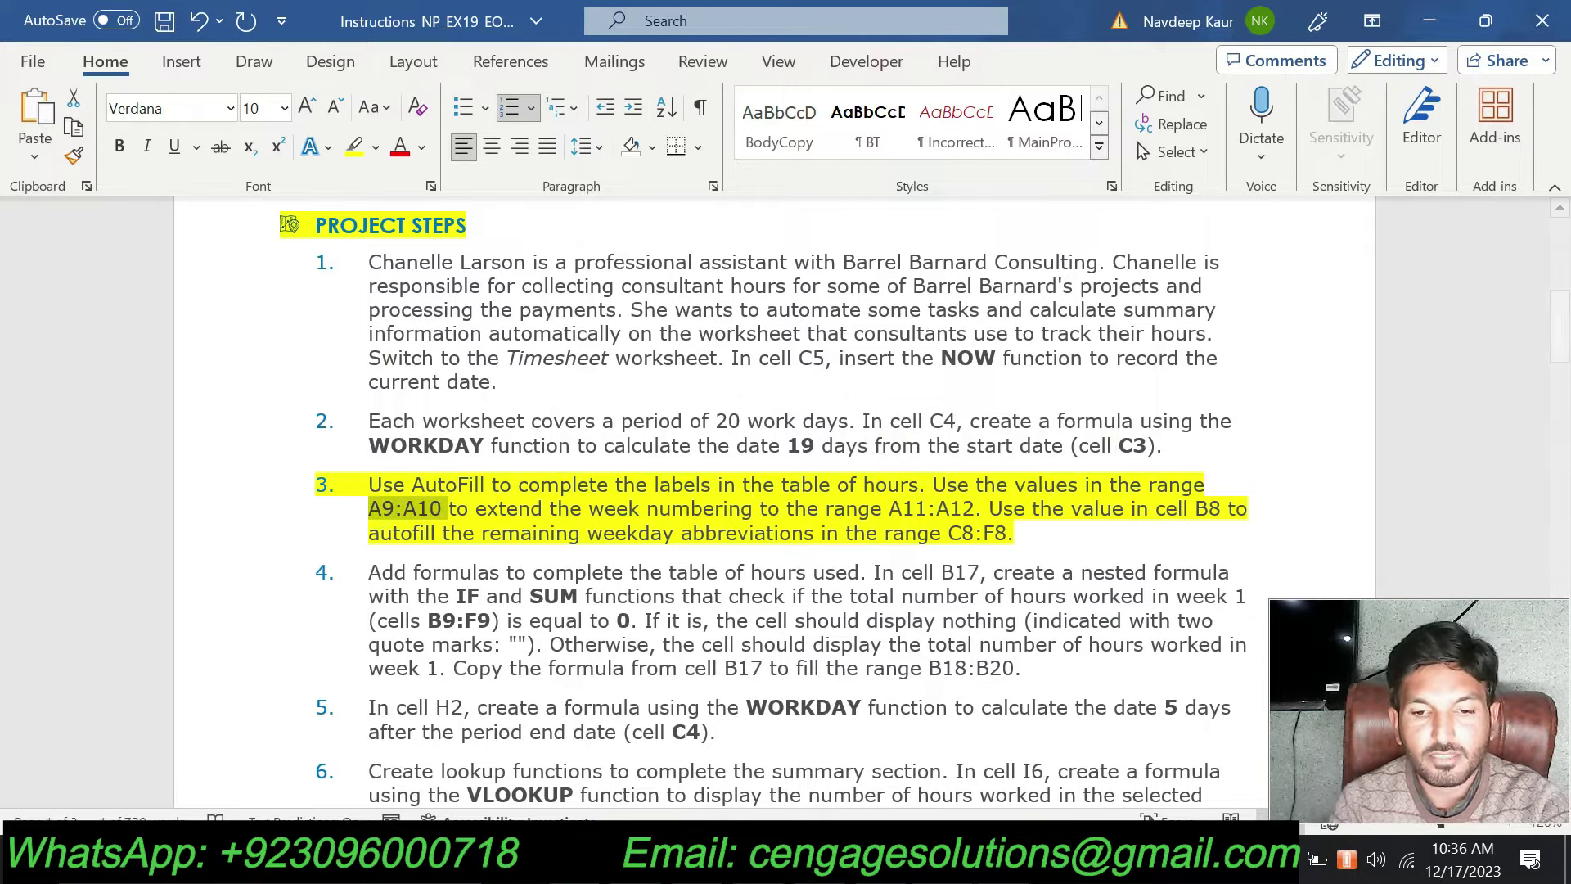
key("alt+Tab")
left_click(153, 225)
key("ctrl+v")
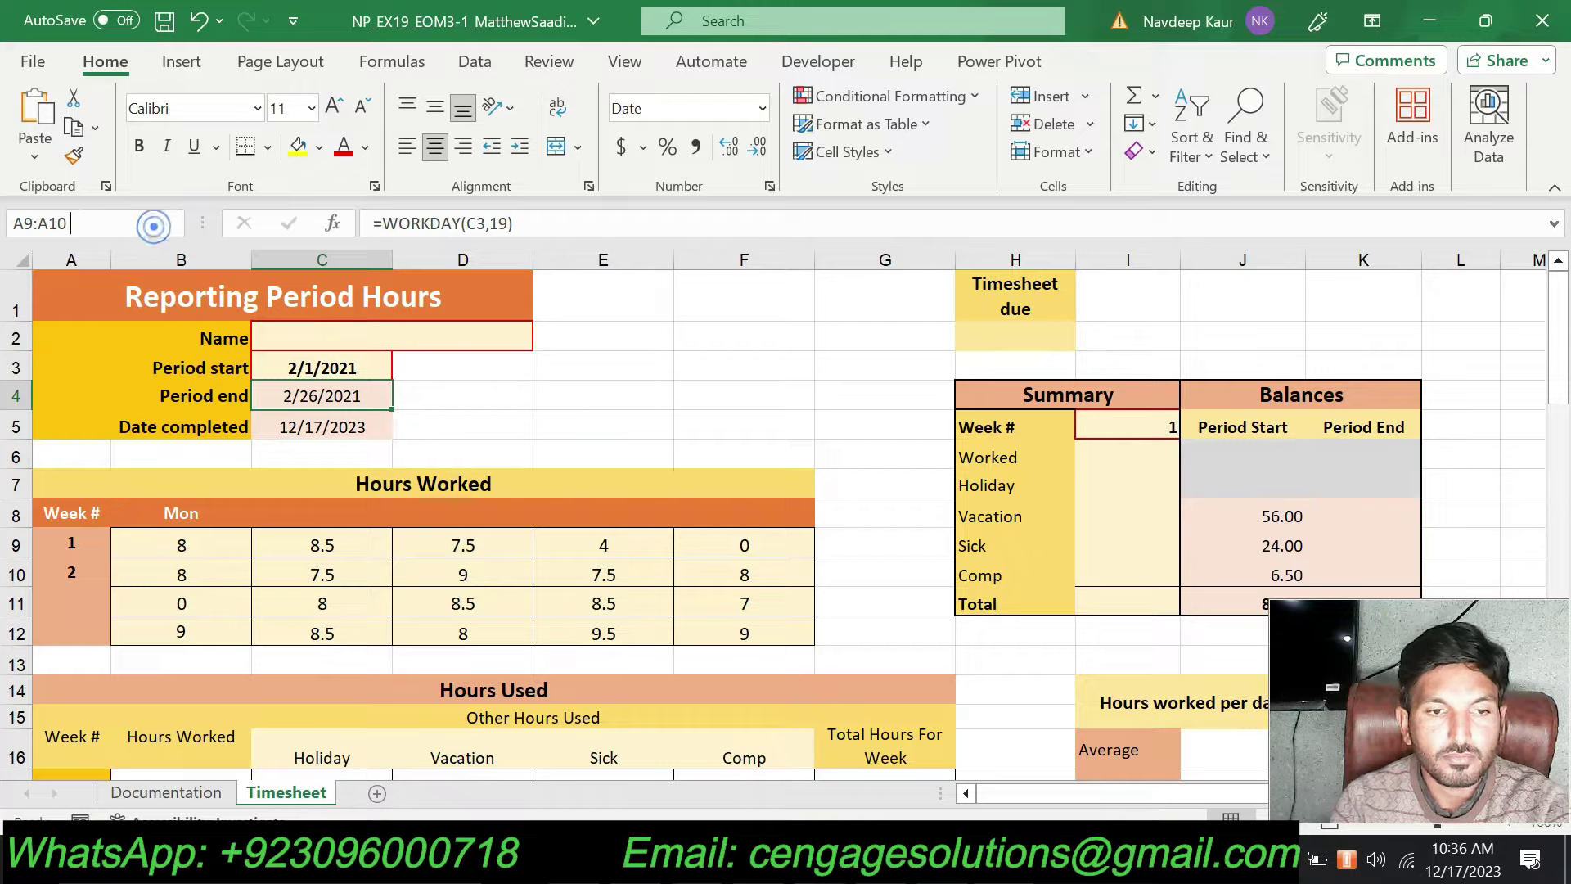
- Select A9:A10 and AutoFill week numbers 3 and 4 down into A11:A12
key("Return")
key("ctrl+v")
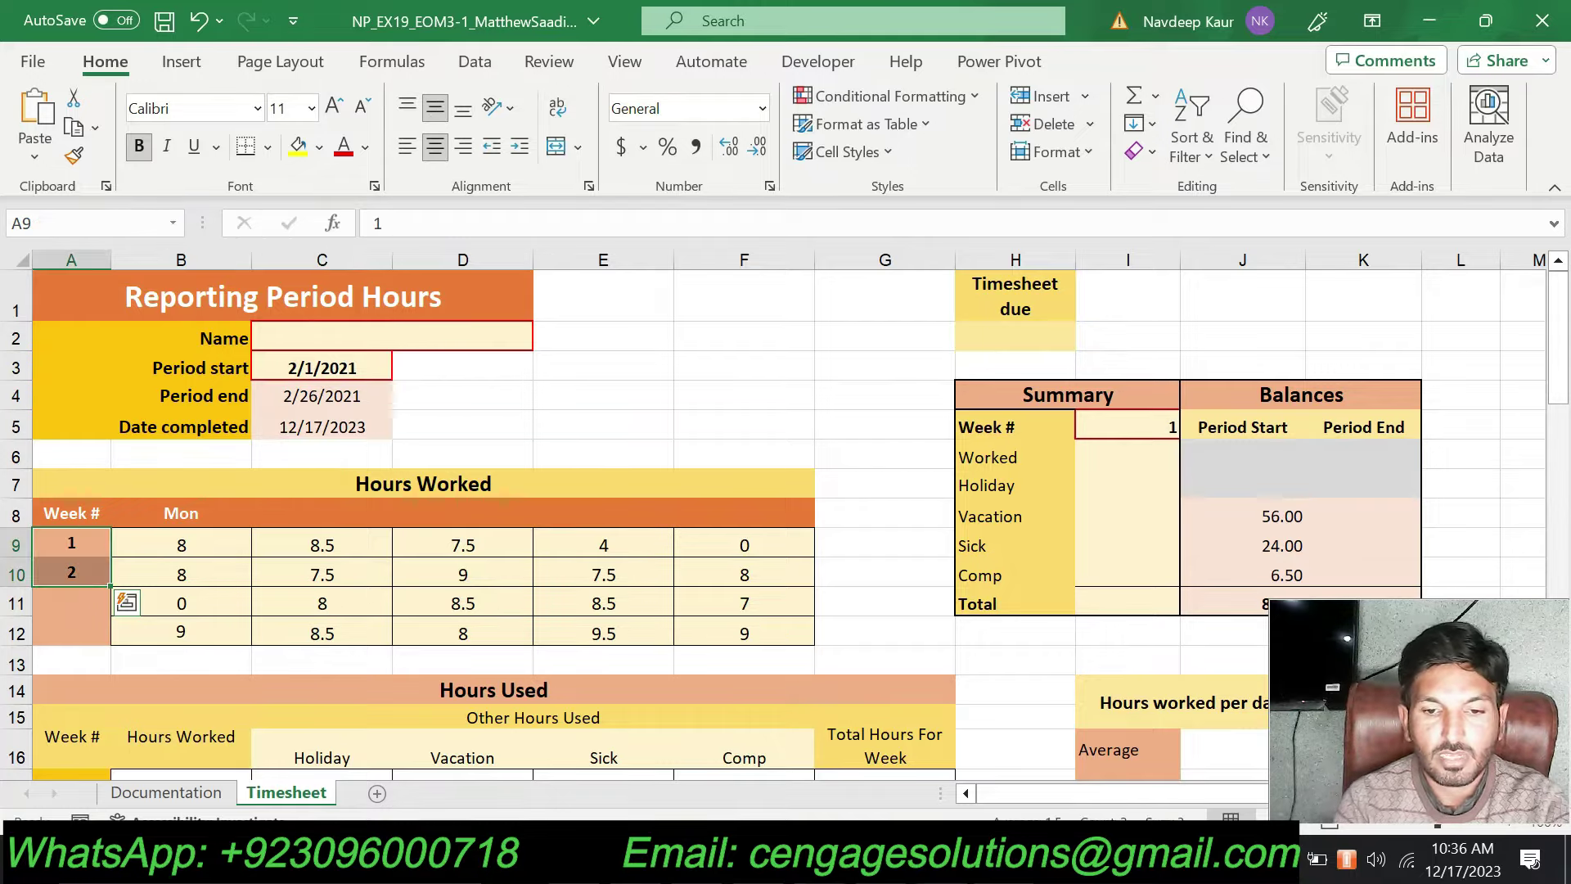
key("alt+Tab")
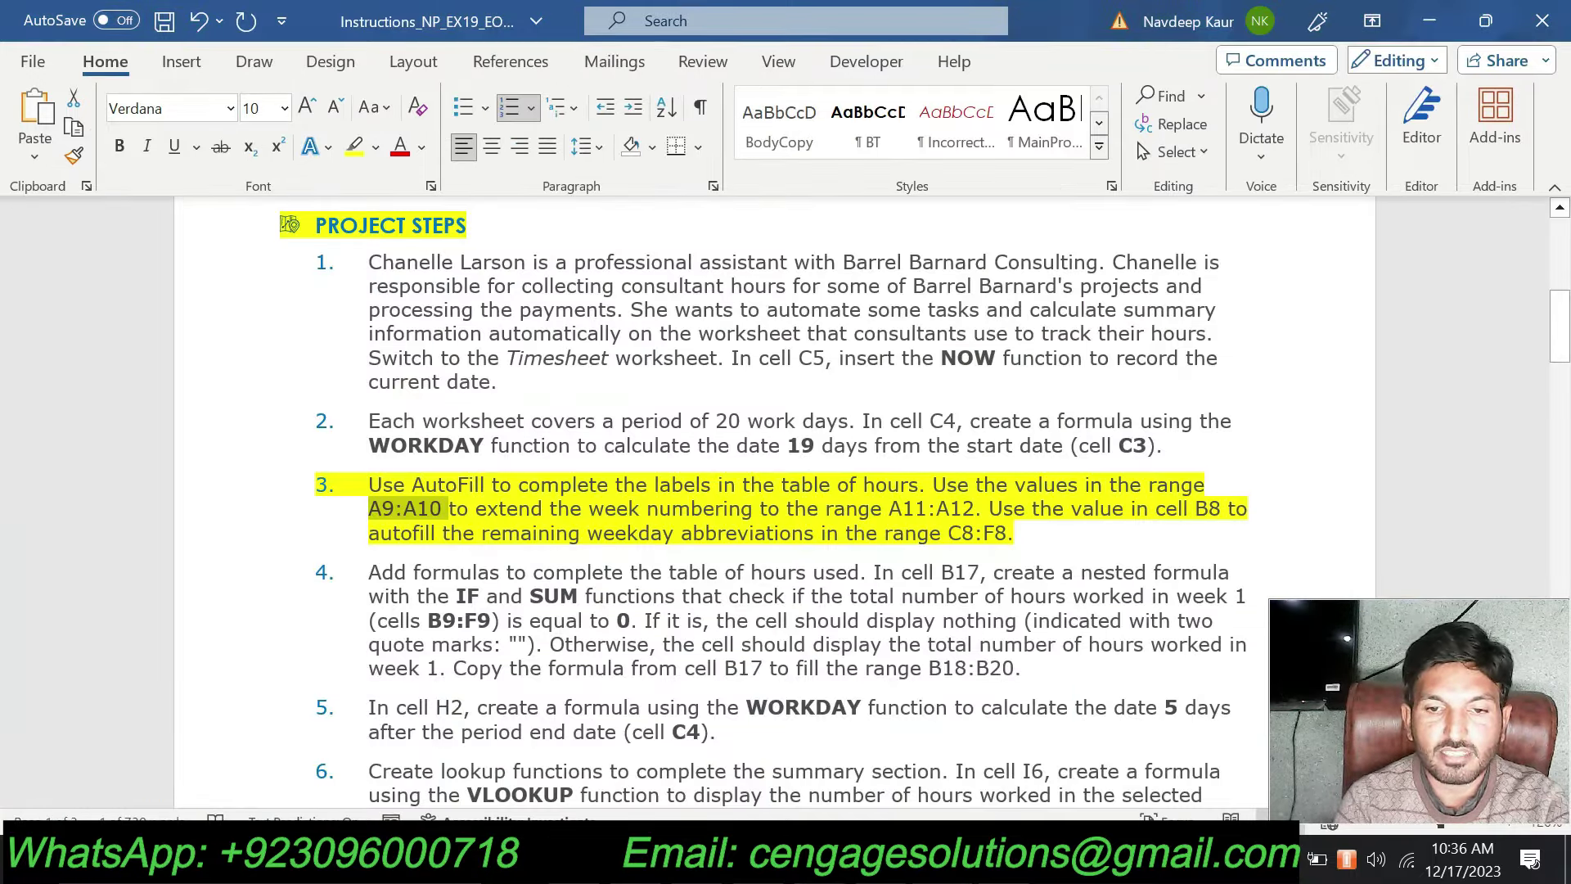
key("alt+Tab")
scroll(298, 603, "down", 1)
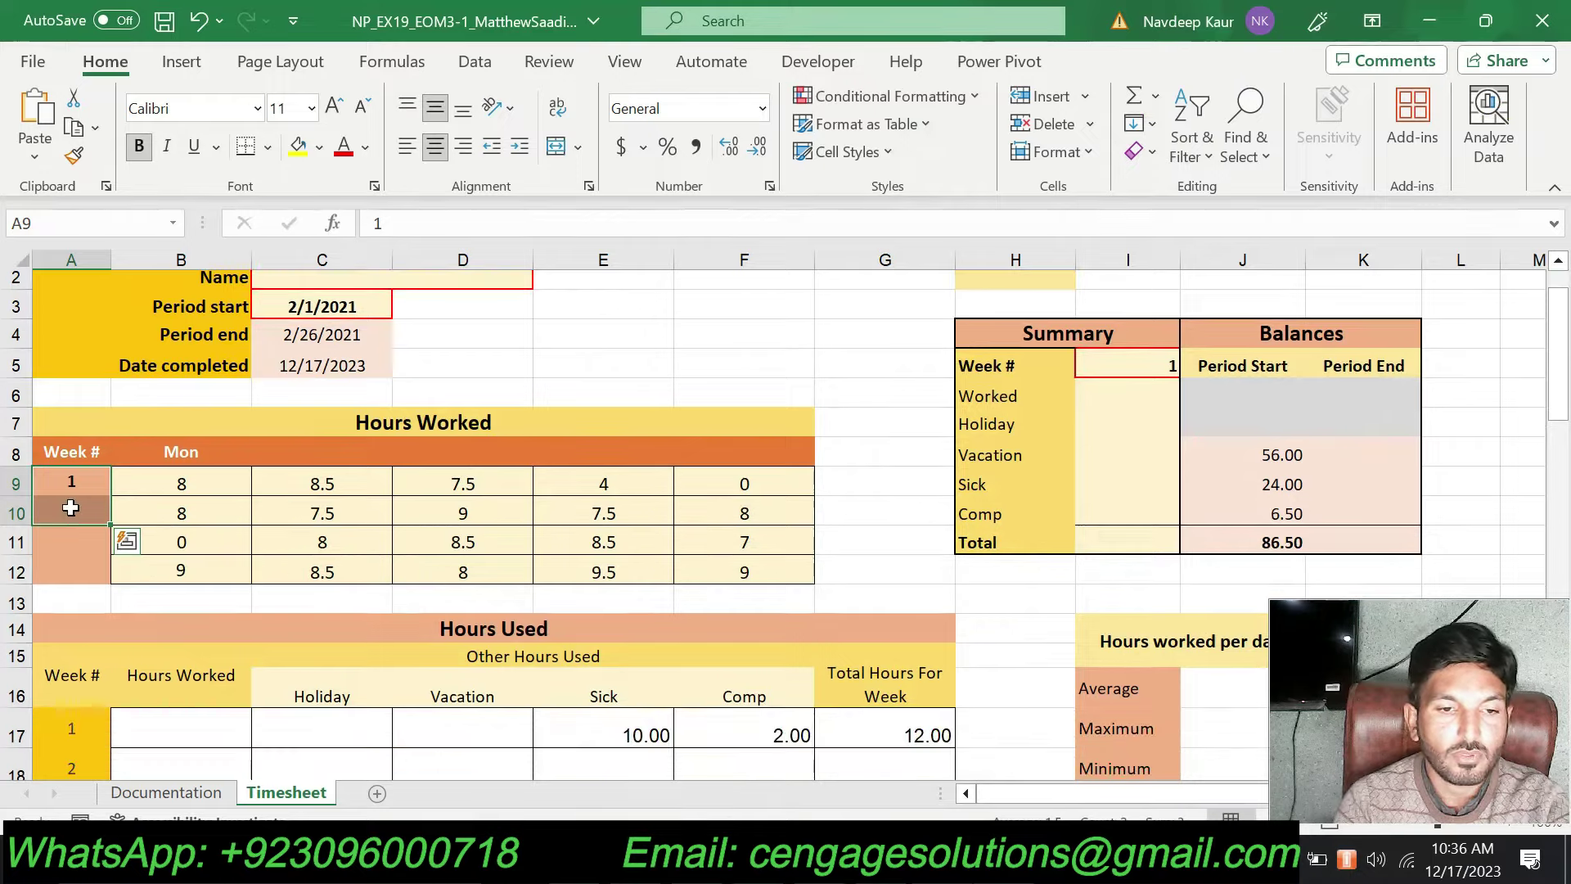
left_click_drag(107, 524, 107, 583)
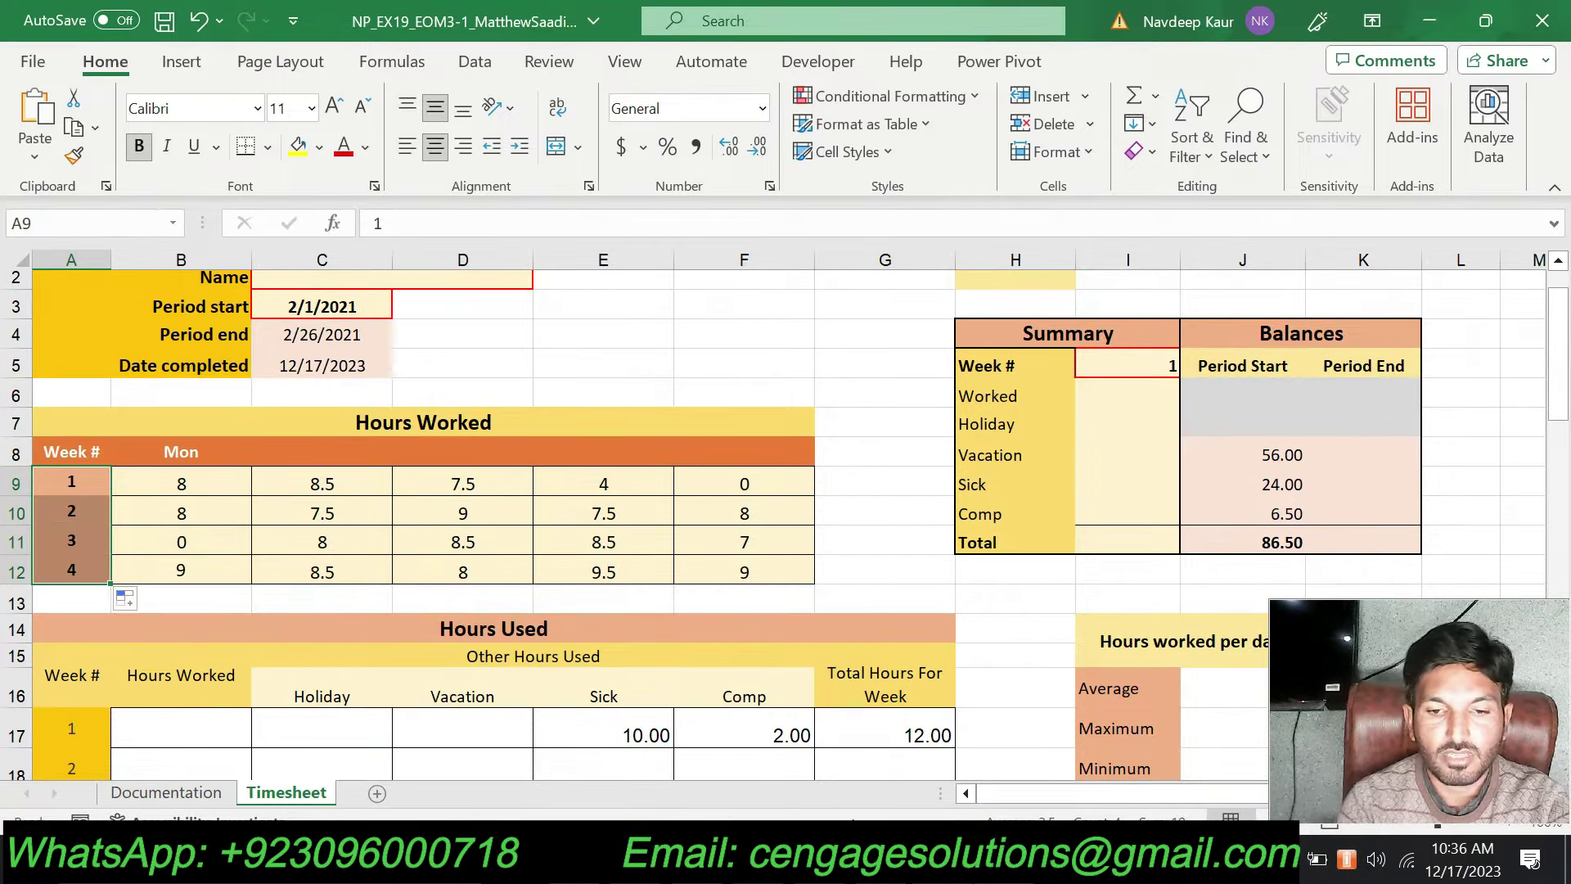
key("alt+Tab")
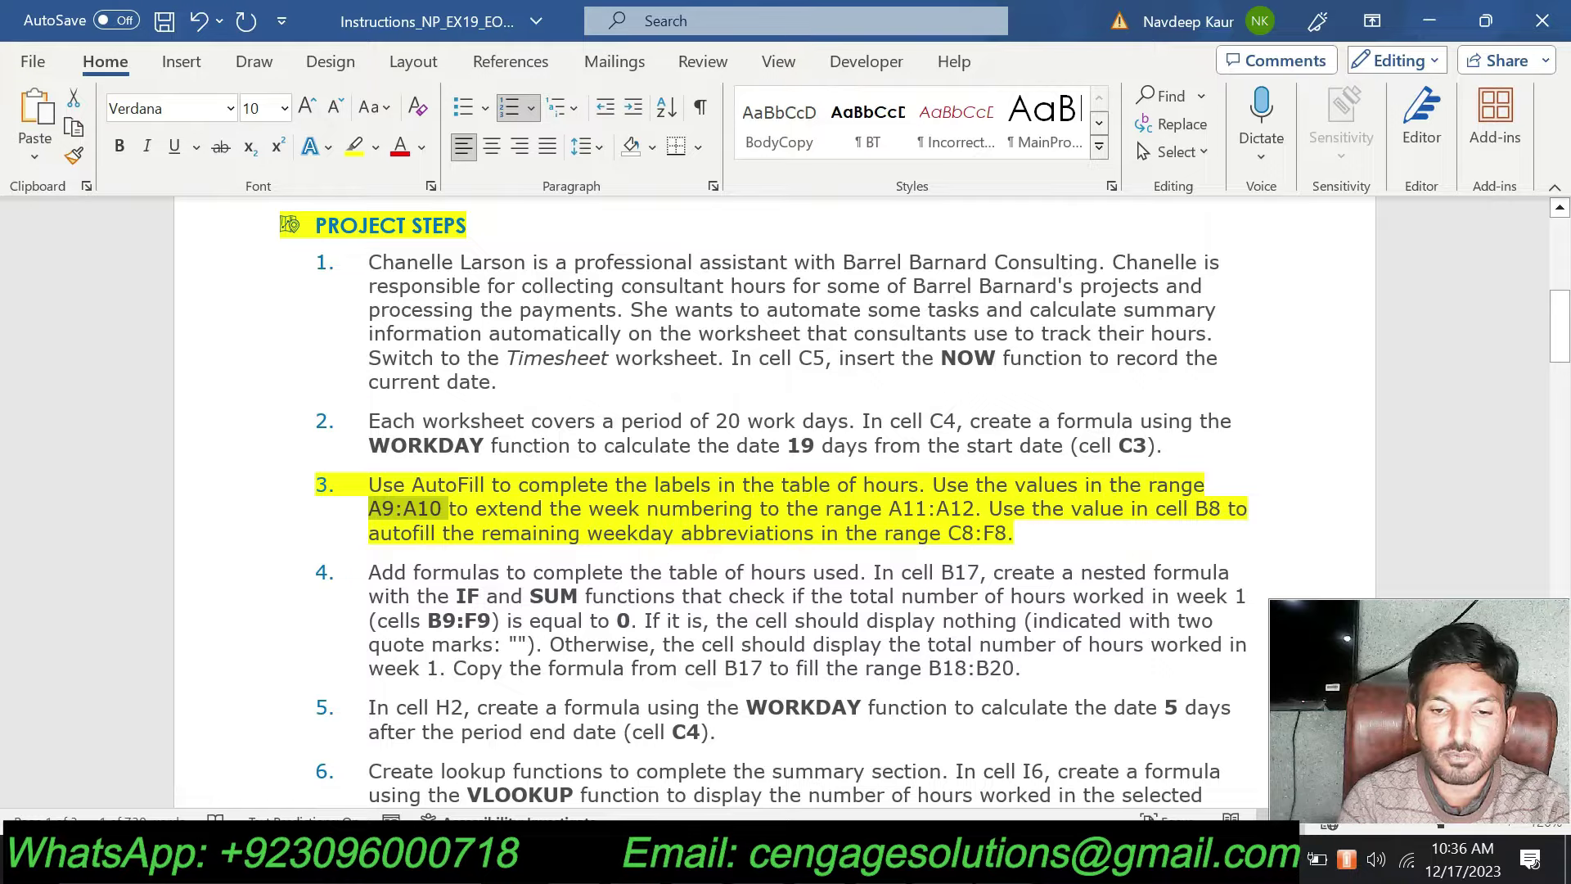
key("alt+Tab")
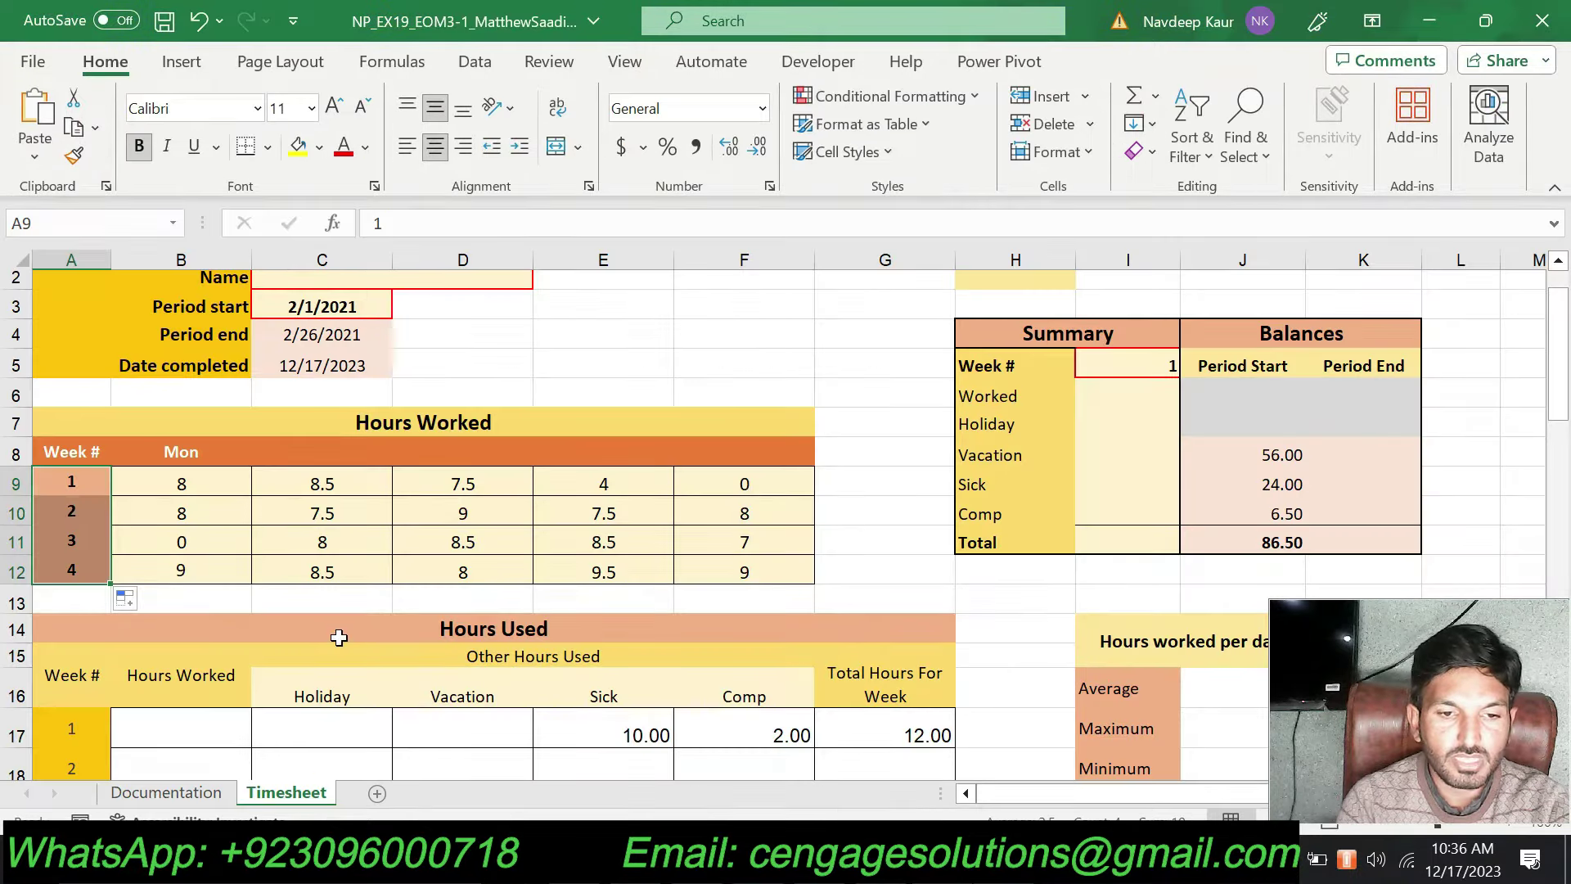
- AutoFill Tue through Fri from the Mon label in B8 across C8:F8, checking each cell
left_click(209, 450)
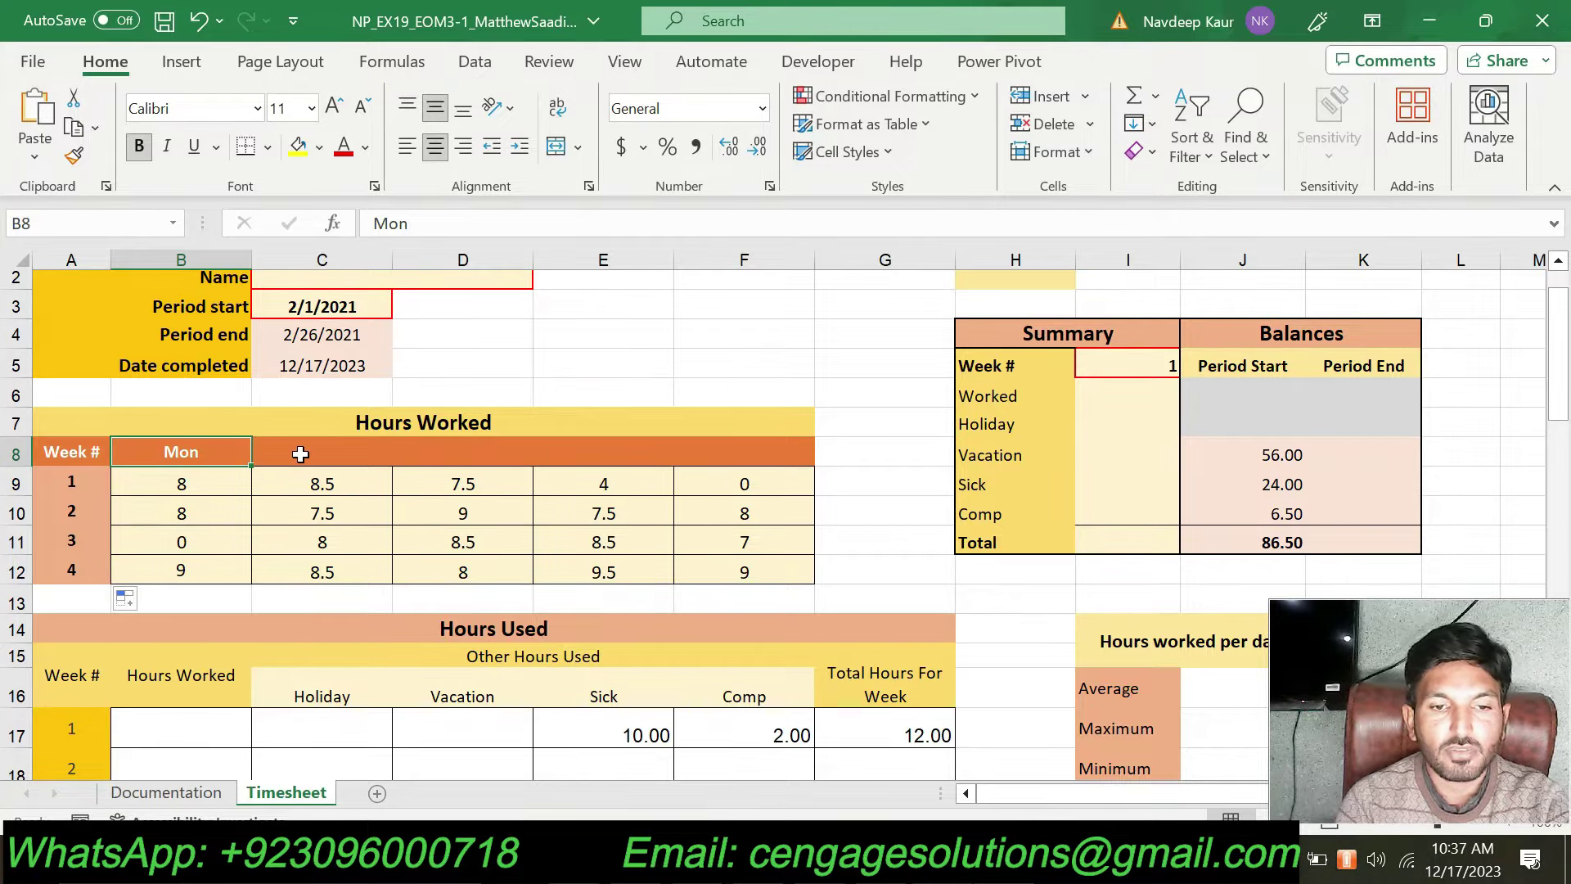
left_click(794, 455)
left_click(235, 461)
left_click_drag(251, 466, 781, 455)
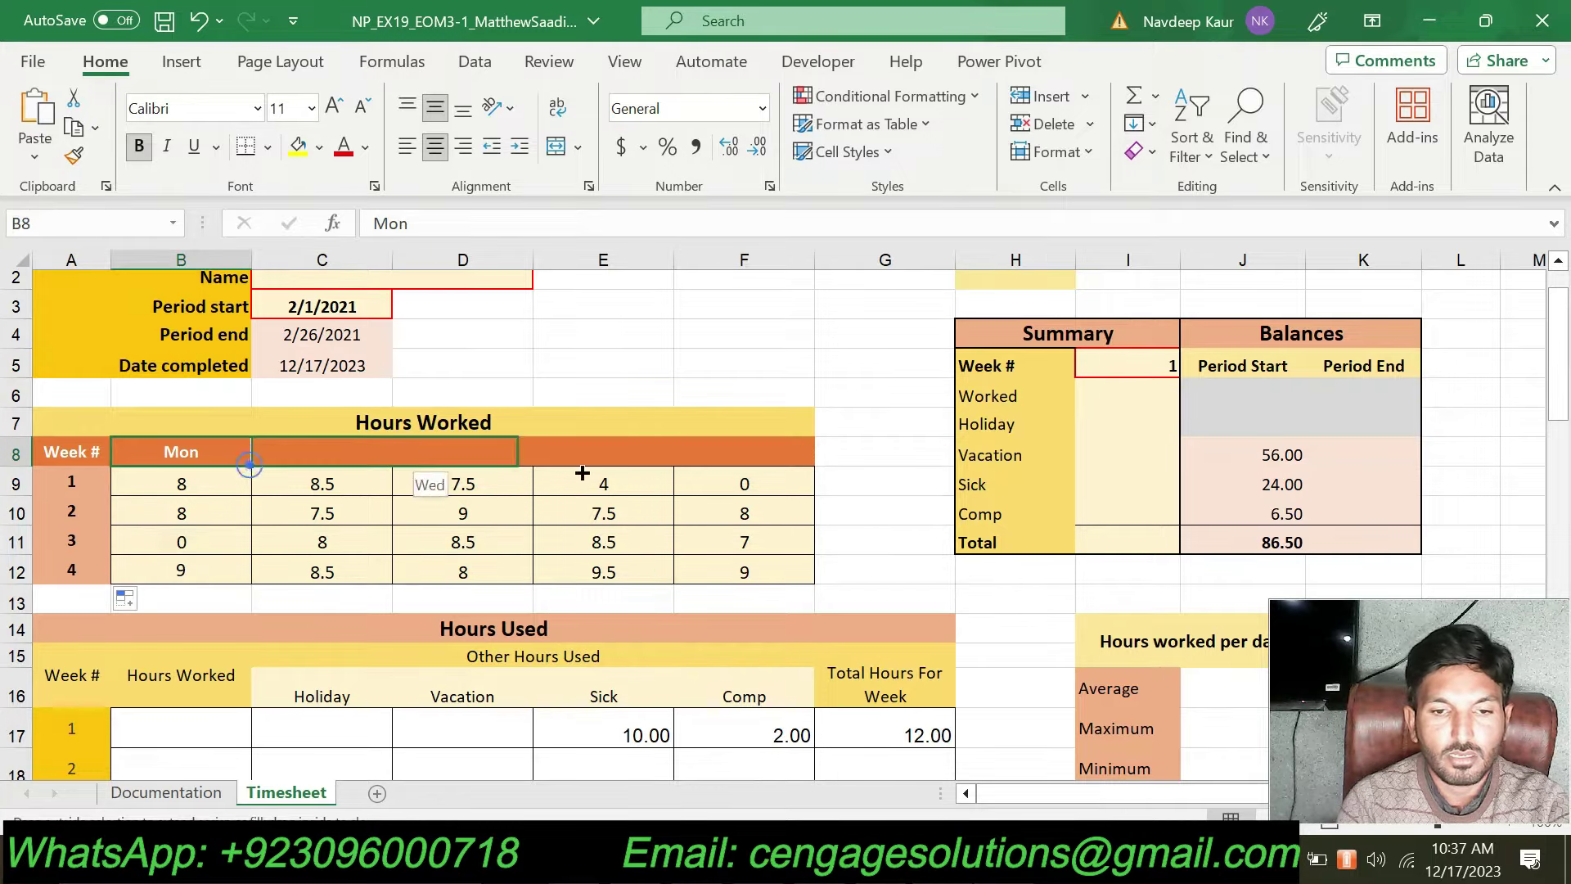
left_click(326, 455)
left_click(496, 455)
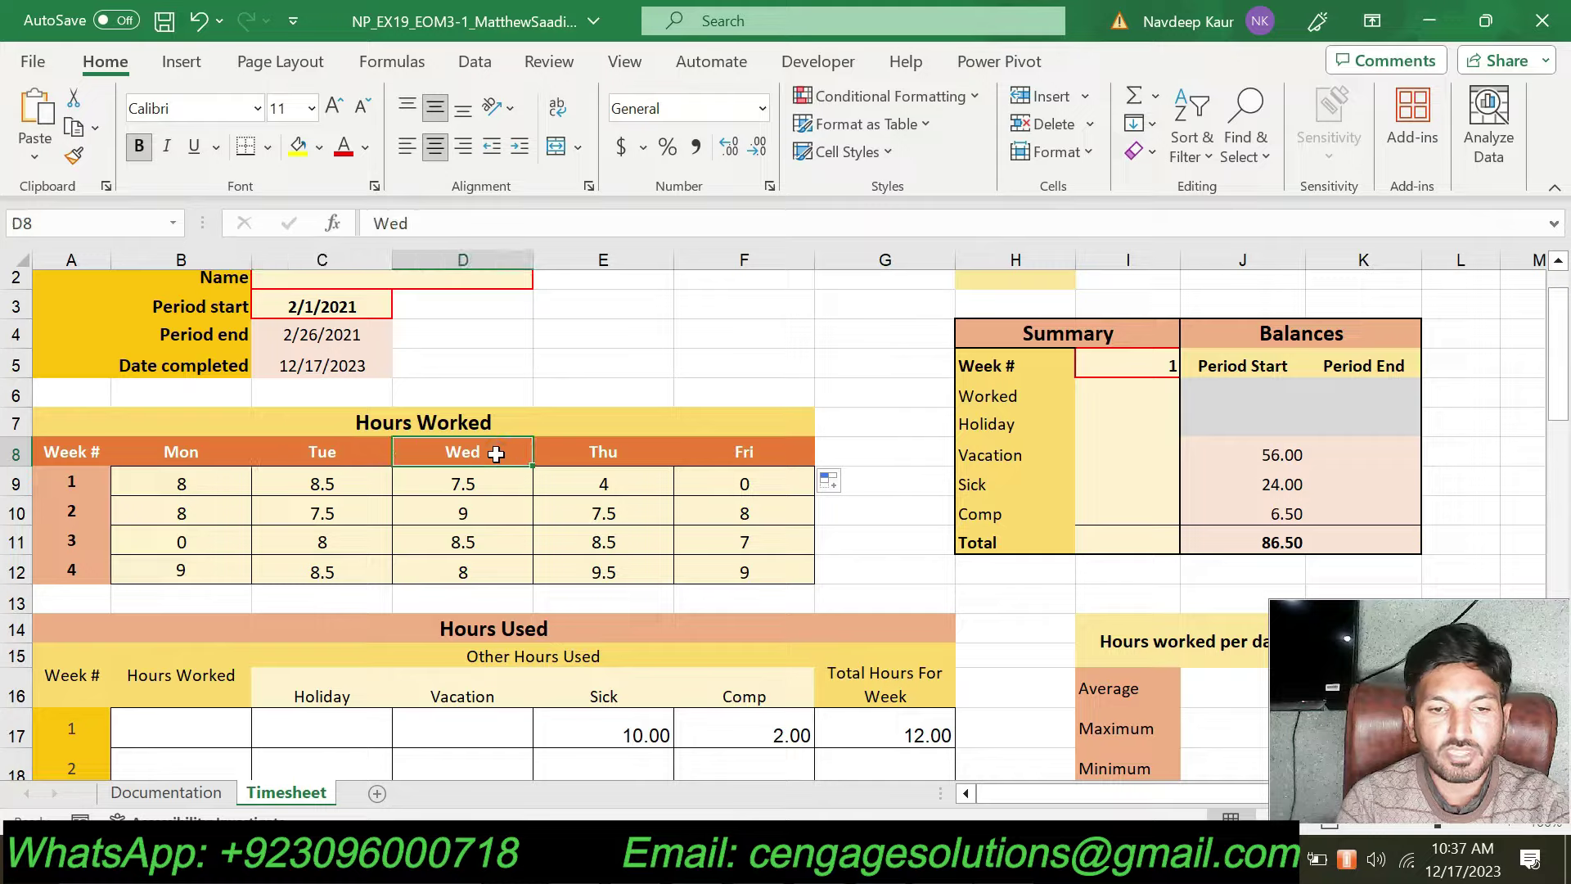
left_click(603, 455)
left_click(727, 455)
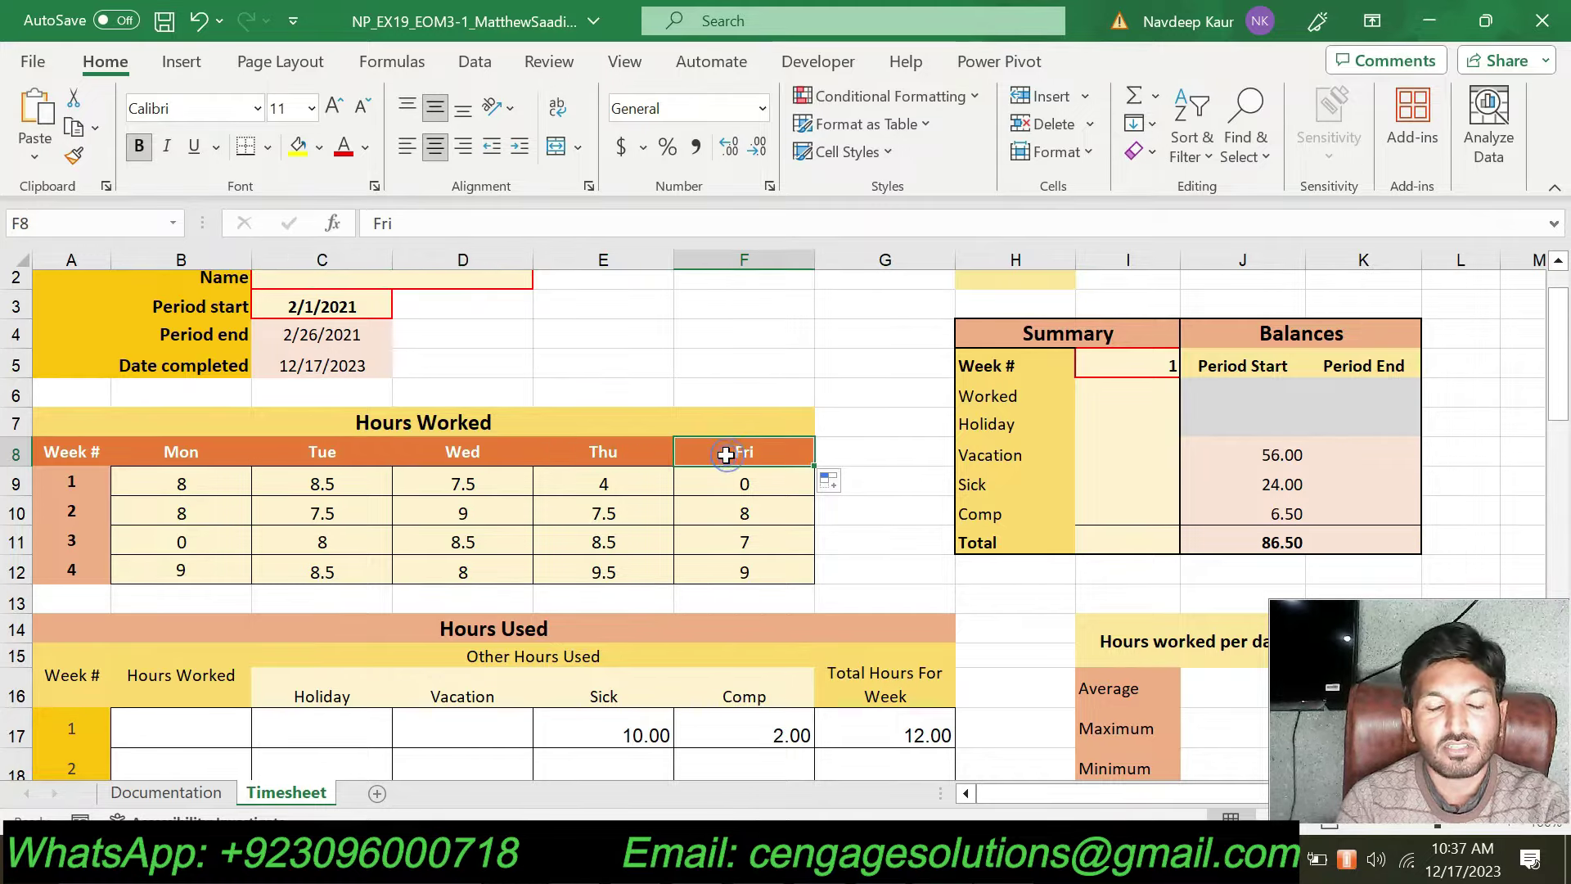
key("alt+Tab")
double_click(405, 508)
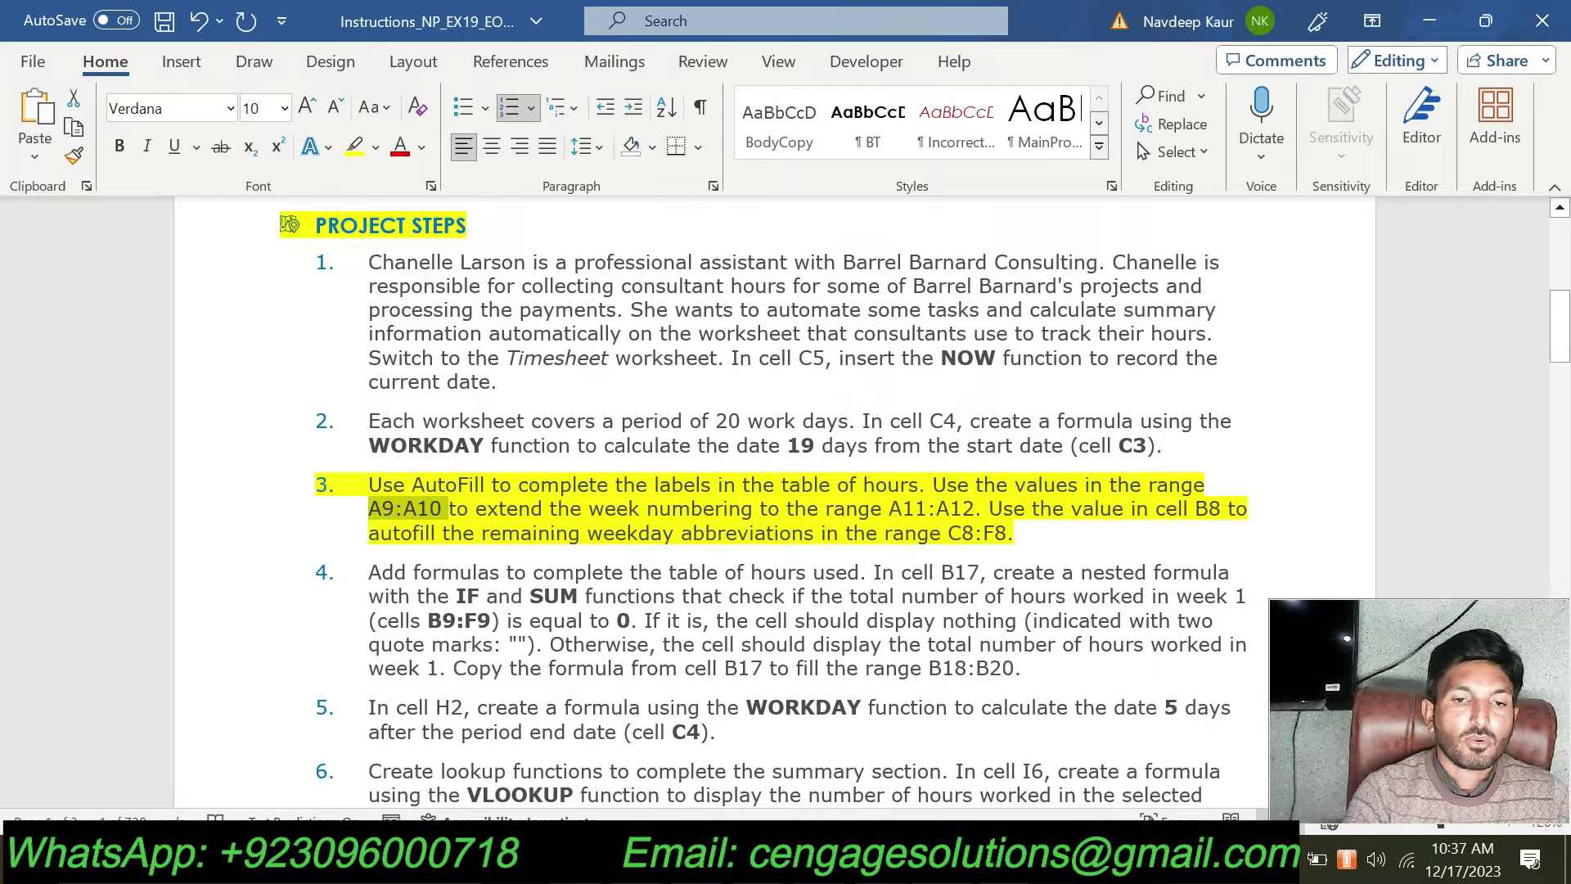
- Set step 3's Text Highlight Color to No Color
left_click_drag(1019, 532, 369, 484)
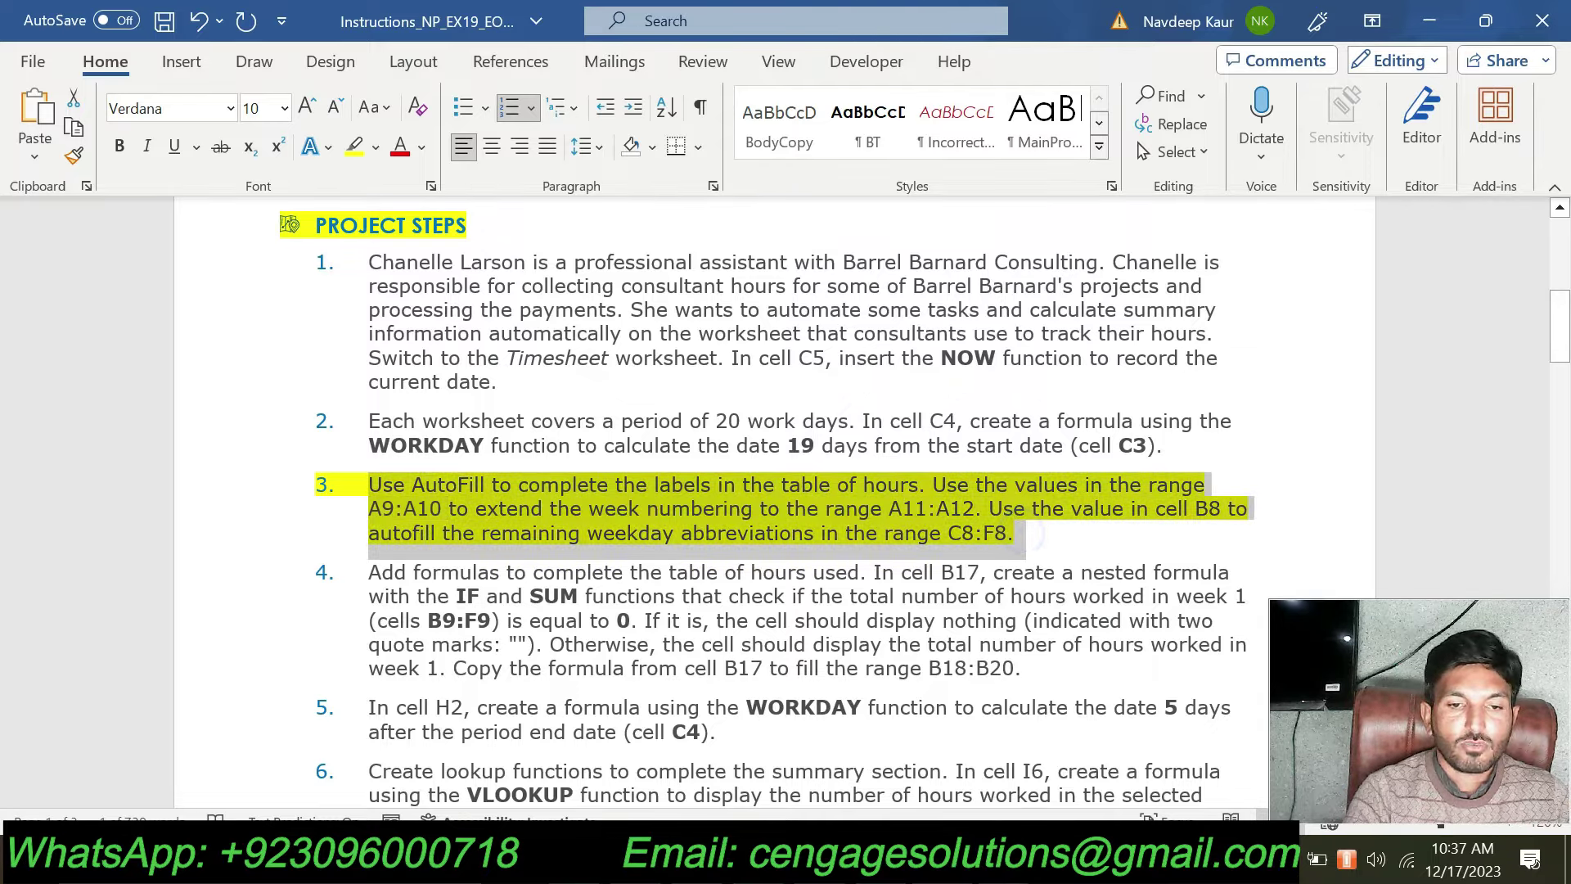
left_click(496, 443)
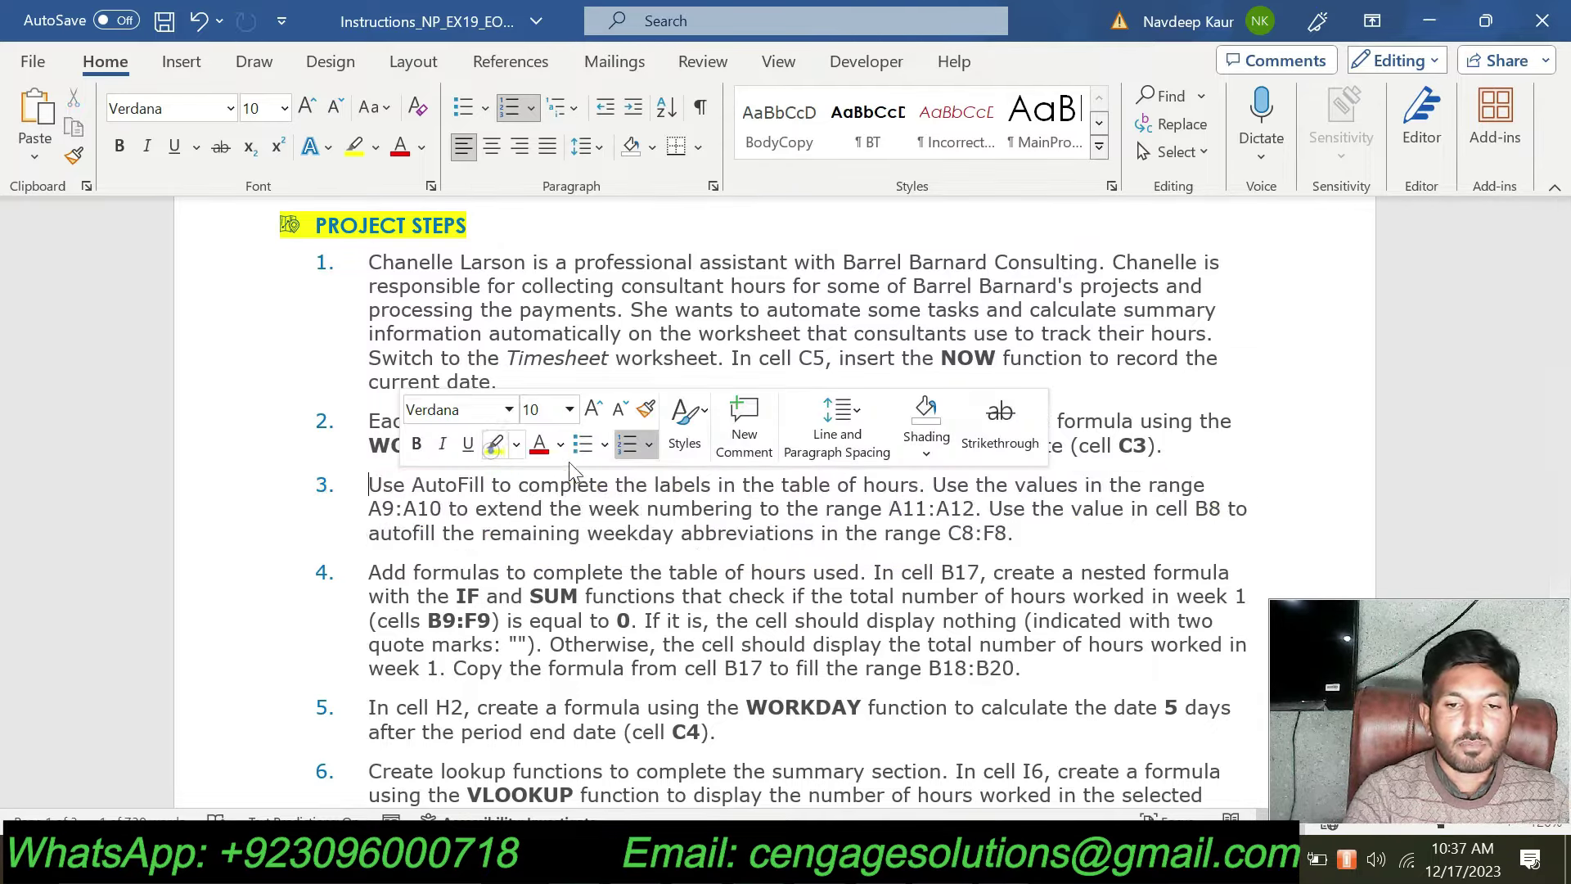
left_click(820, 534)
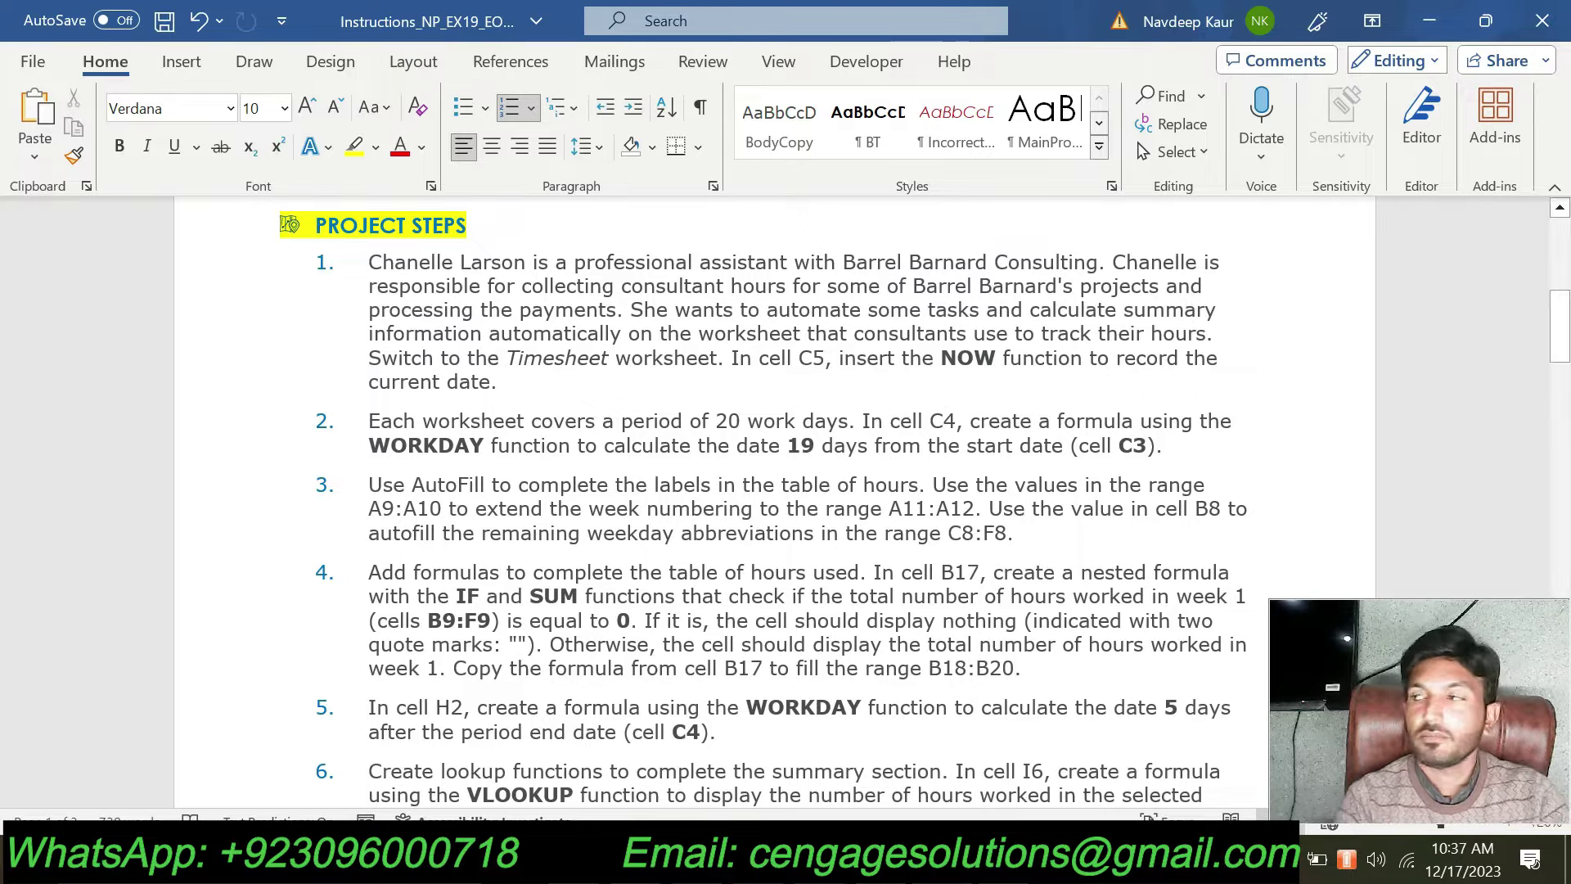
scroll(926, 502, "down", 1)
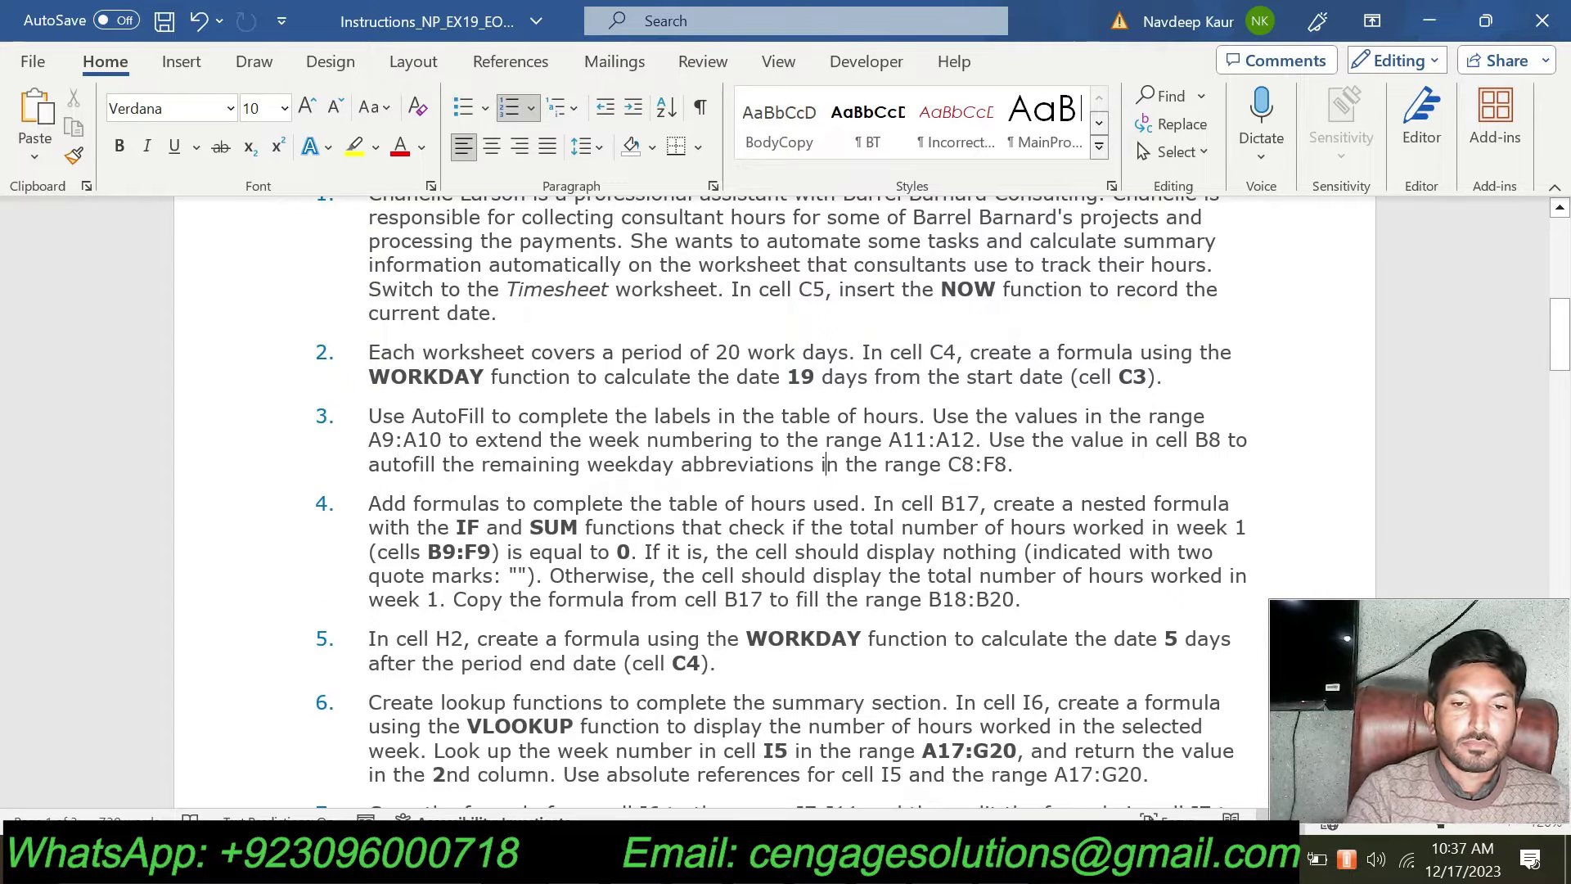
left_click_drag(1033, 603, 368, 503)
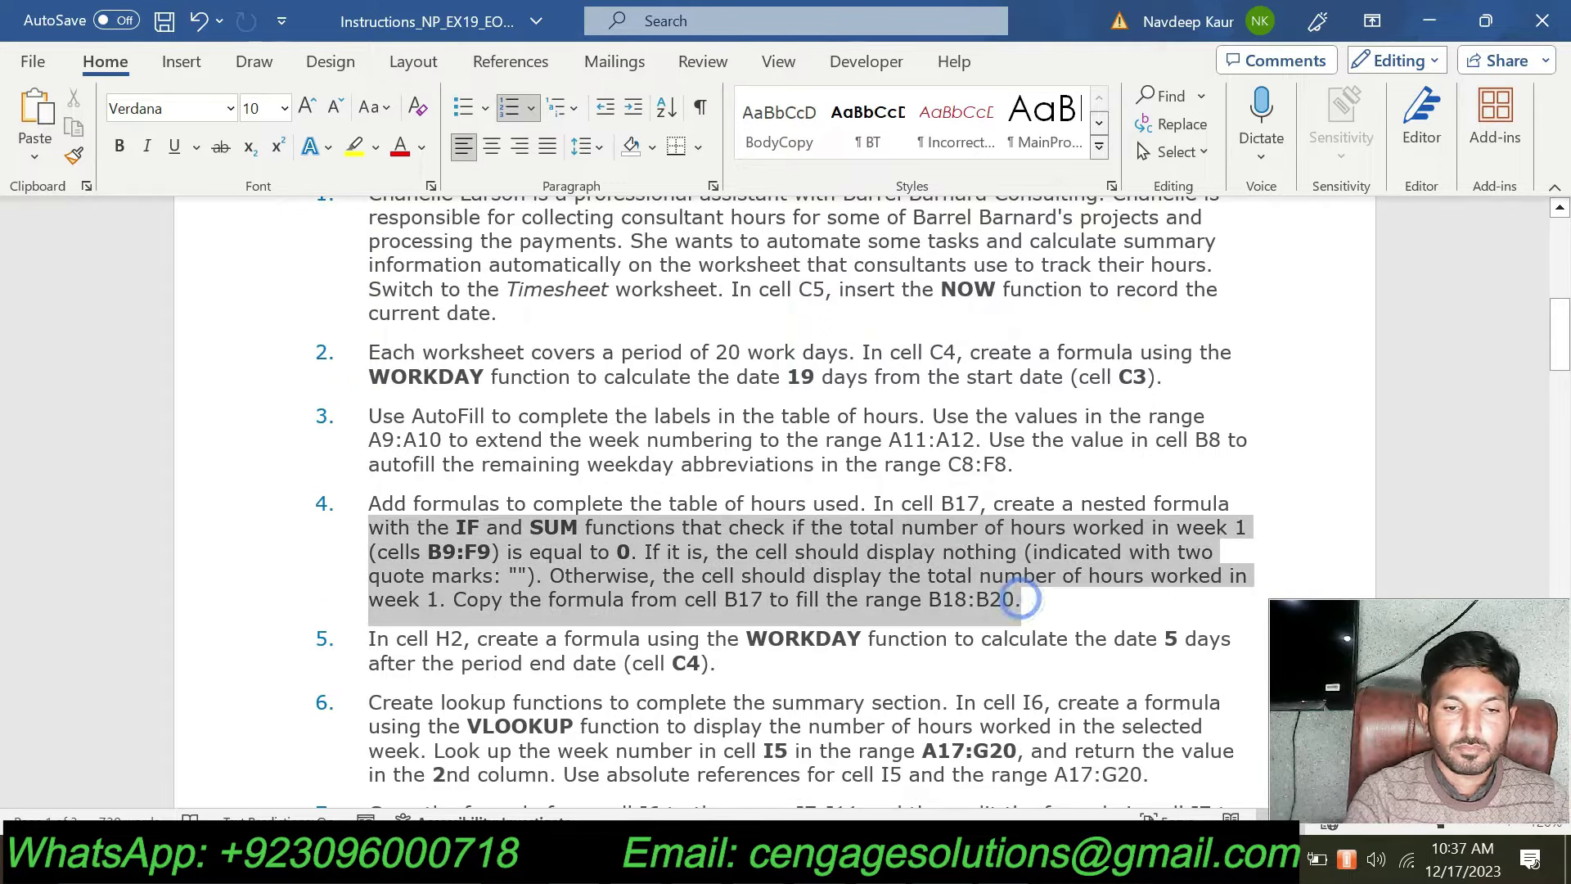
- Highlight step 4's nested IF/SUM instruction in yellow and review its required value 0
left_click(449, 480)
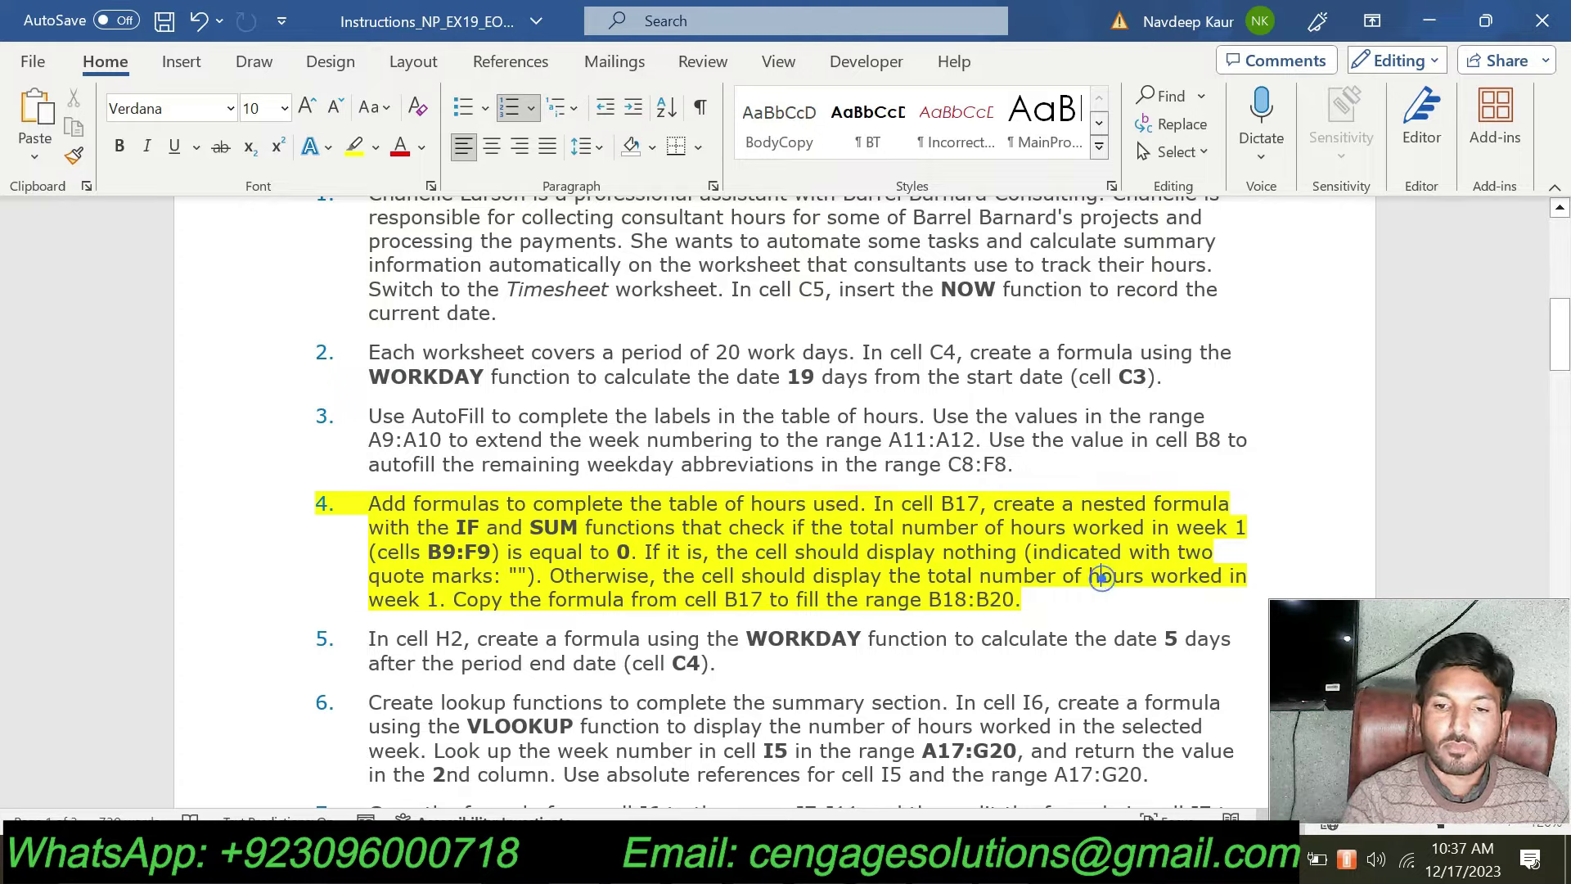
left_click(1064, 600)
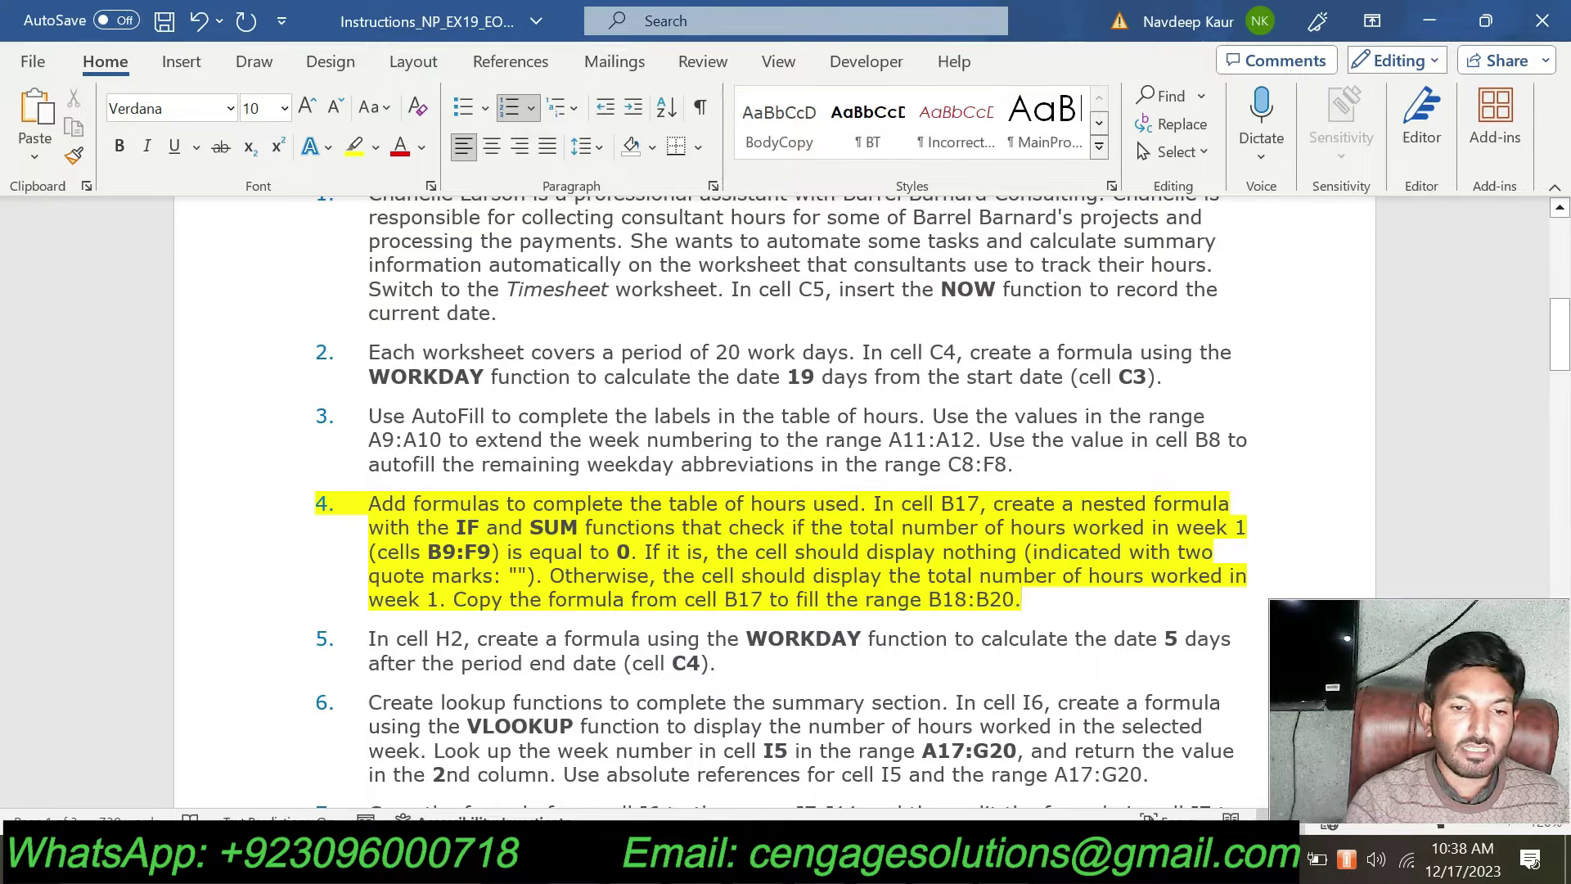
left_click(624, 552)
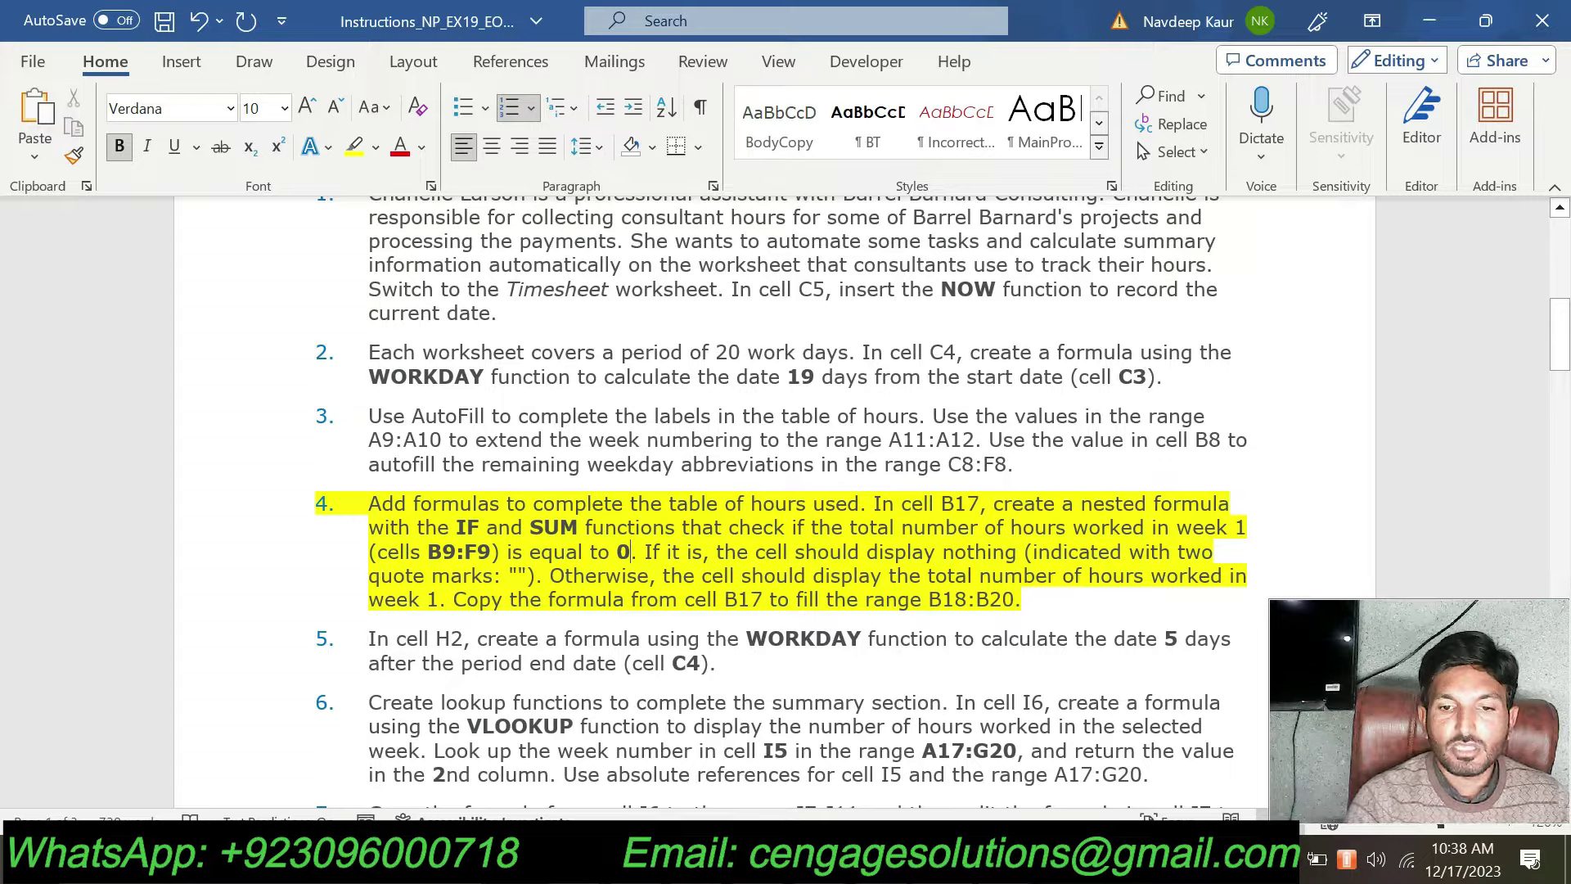
left_click(1045, 603)
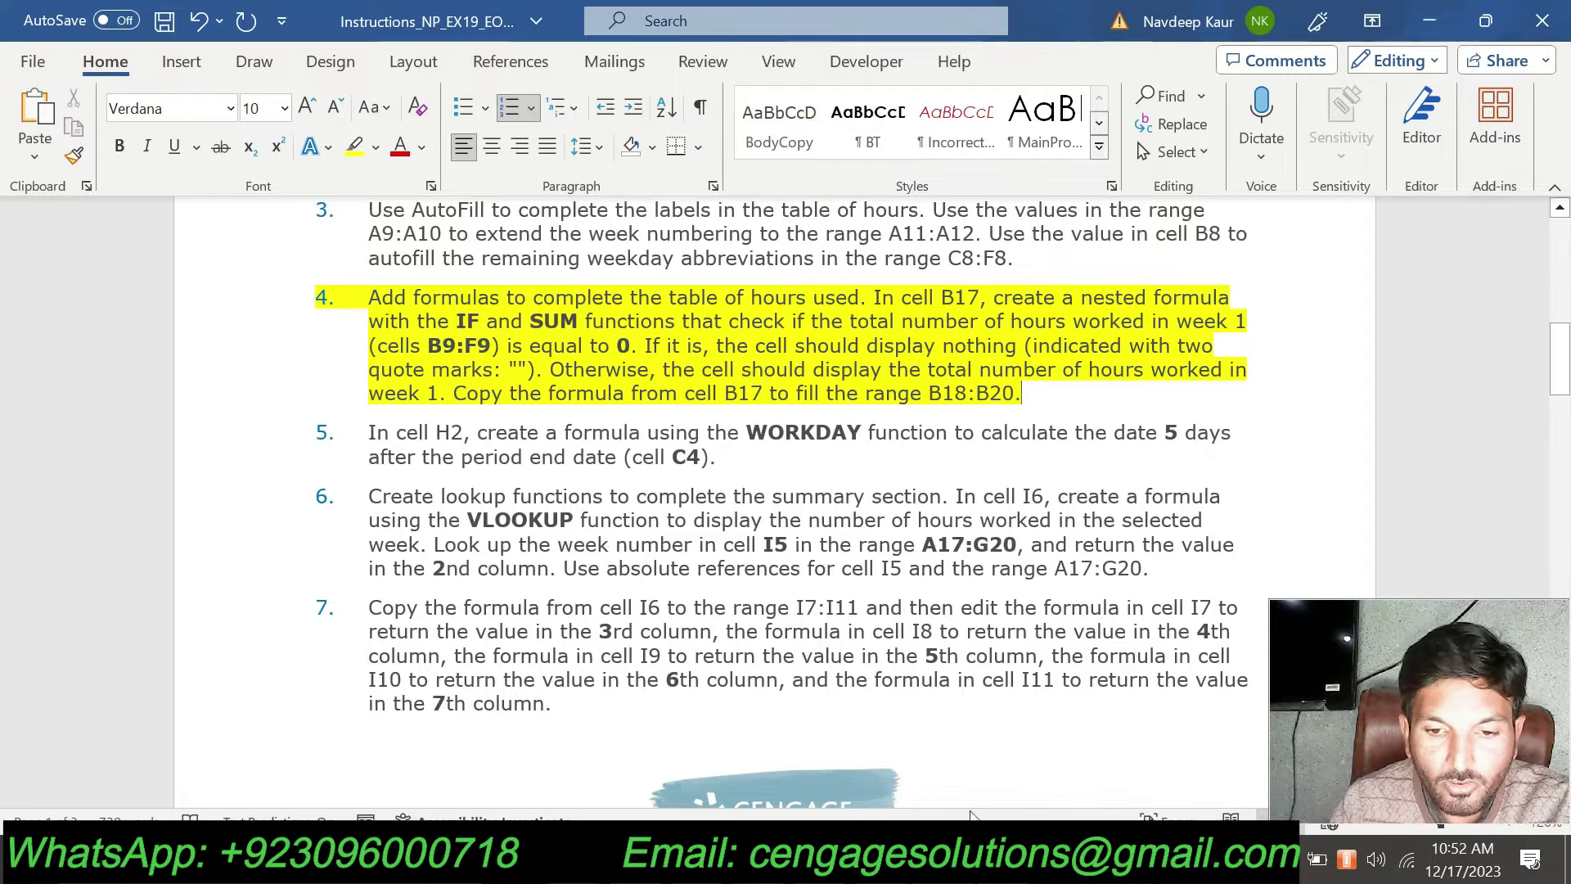
key("alt+Tab")
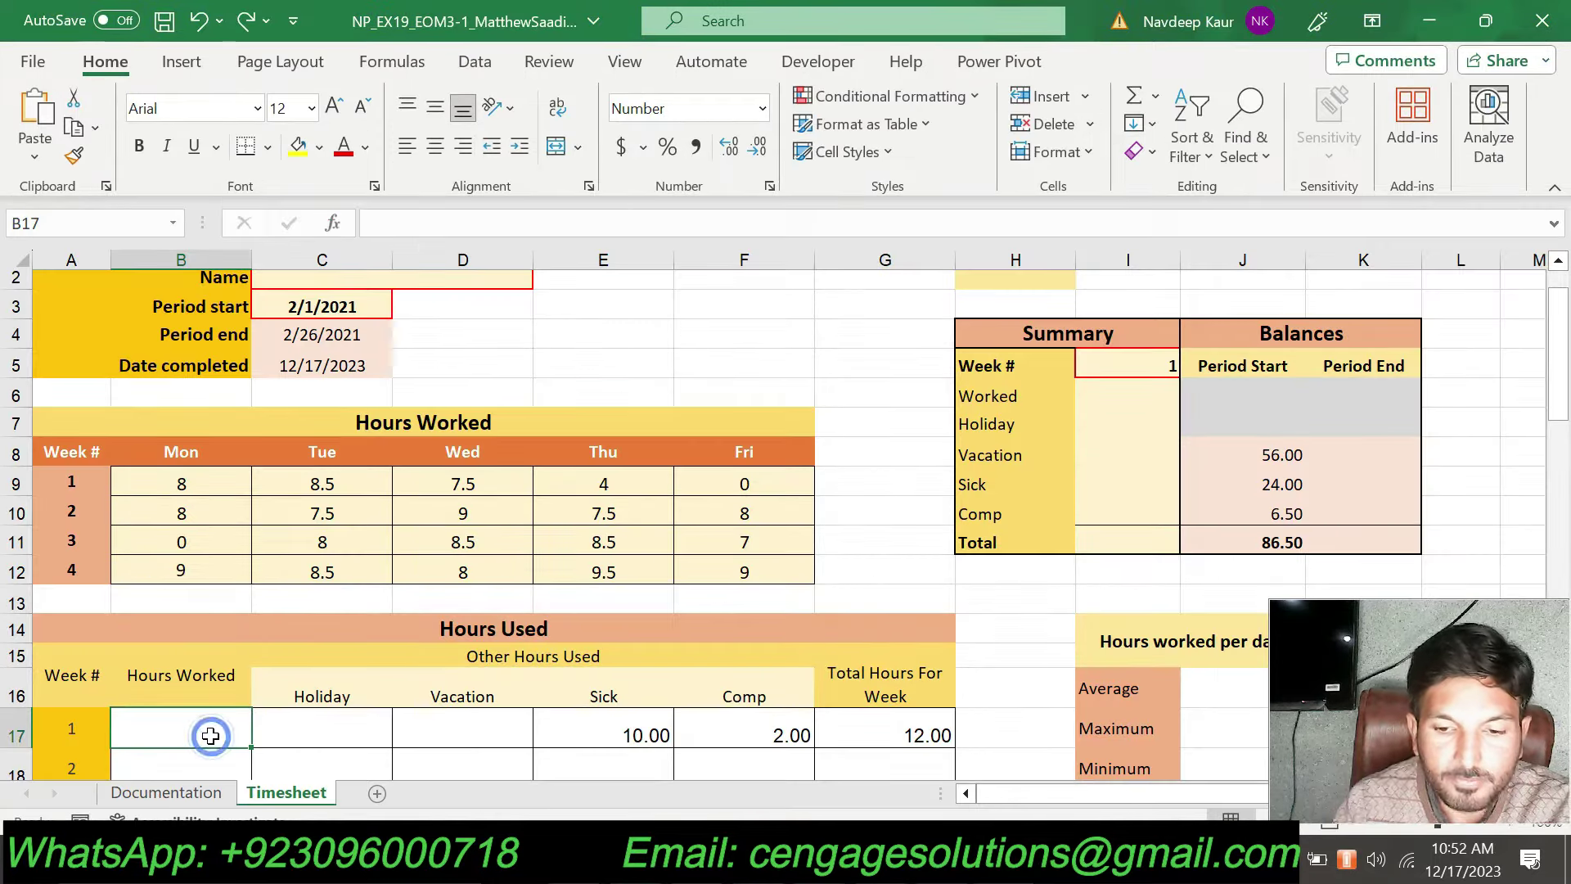
- Start an IF formula in B17 and begin its logical test with 'sum'
type("=if")
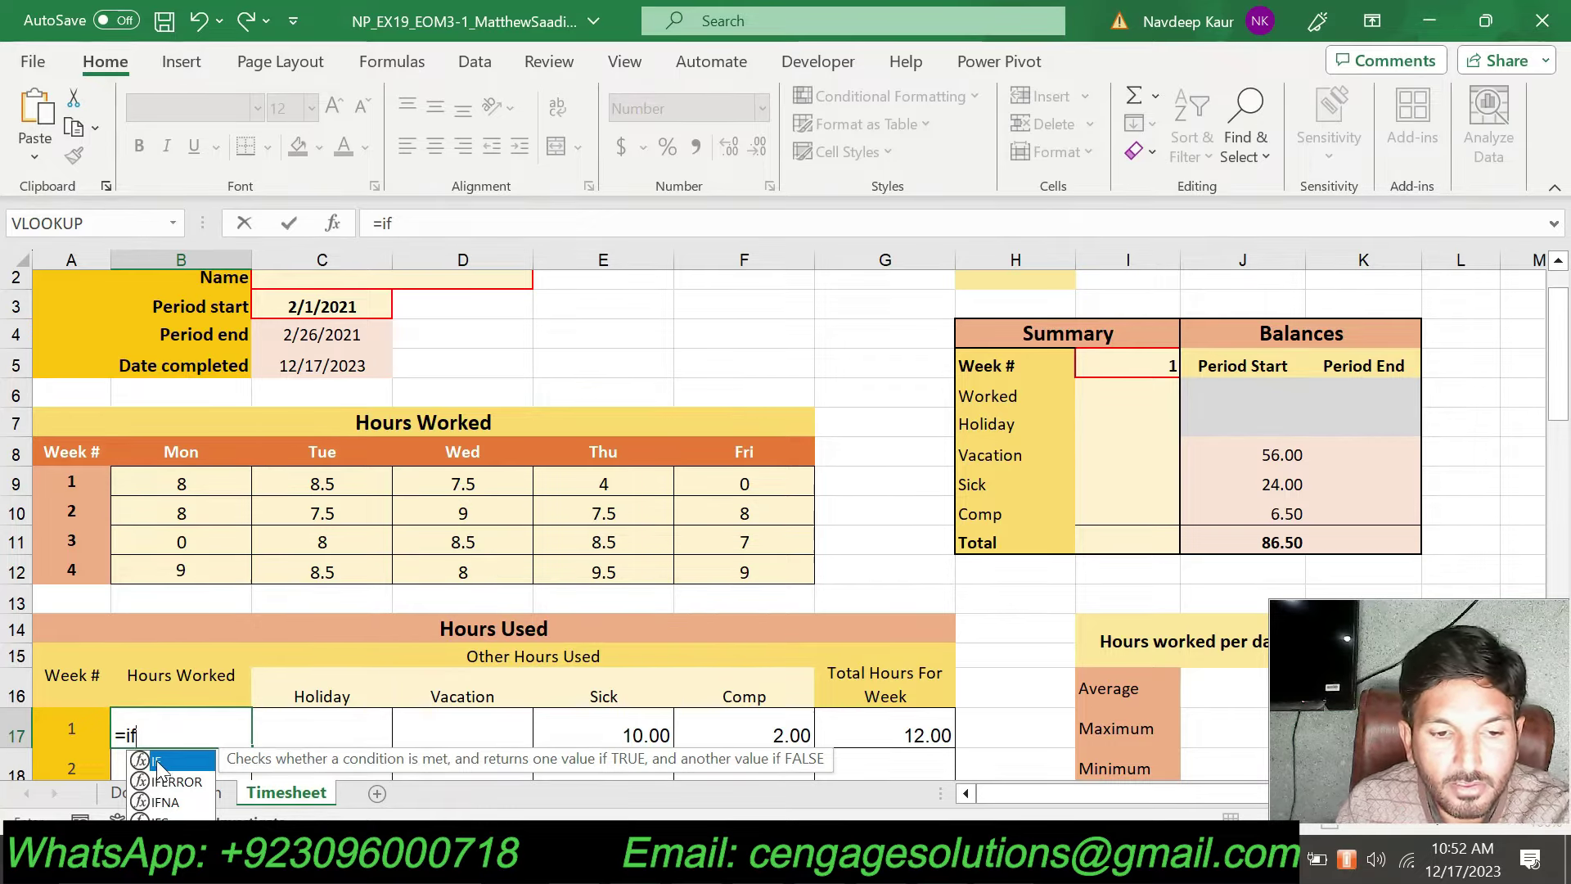
key("Escape")
key("Escape")
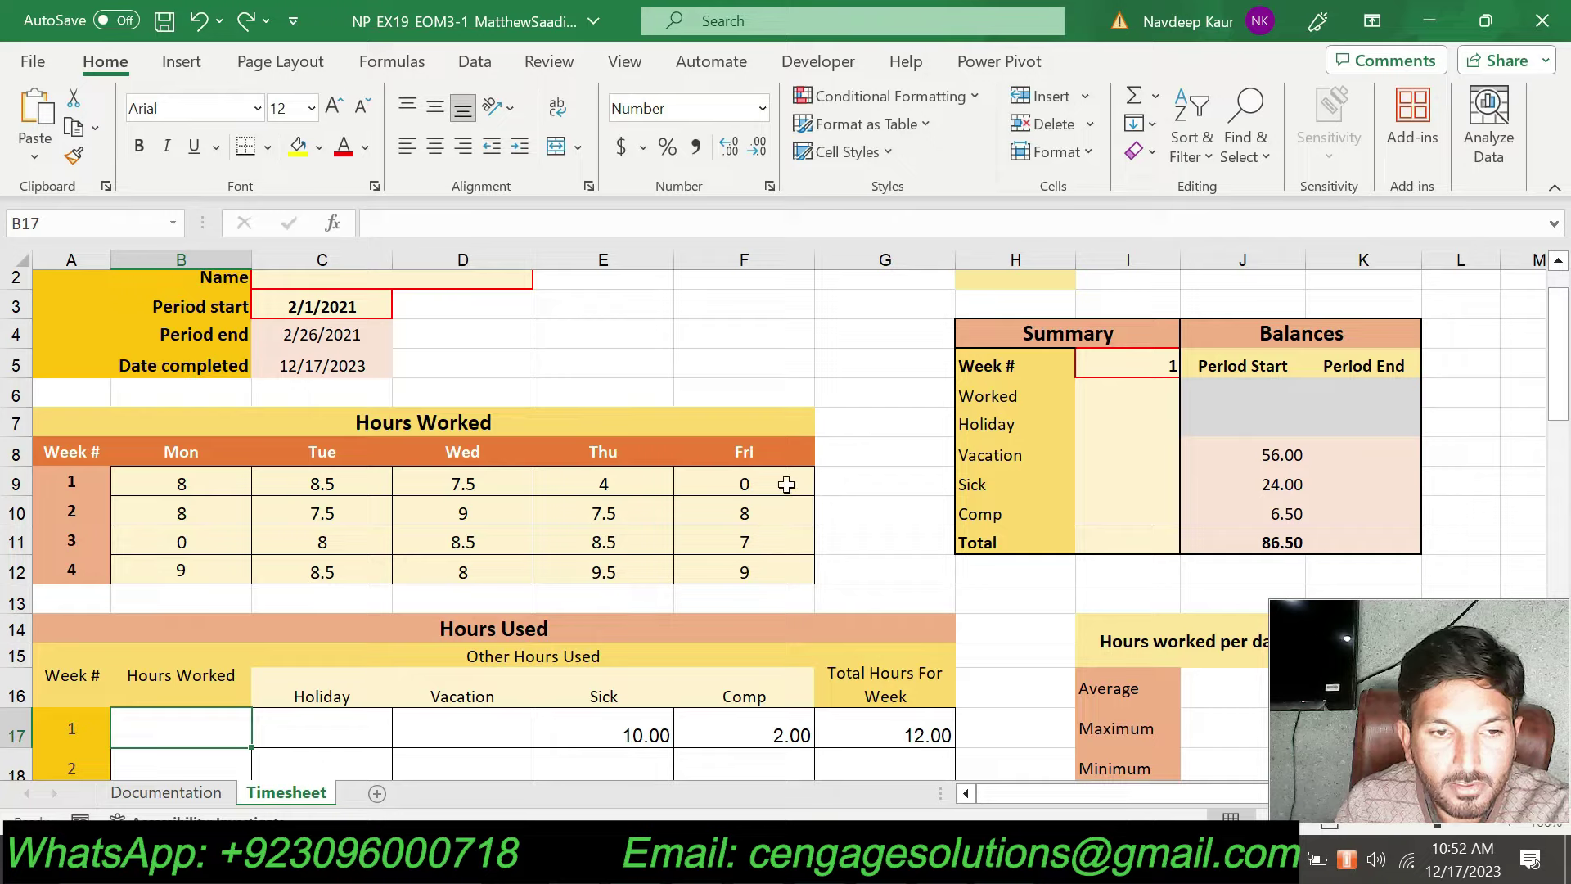
type("=if")
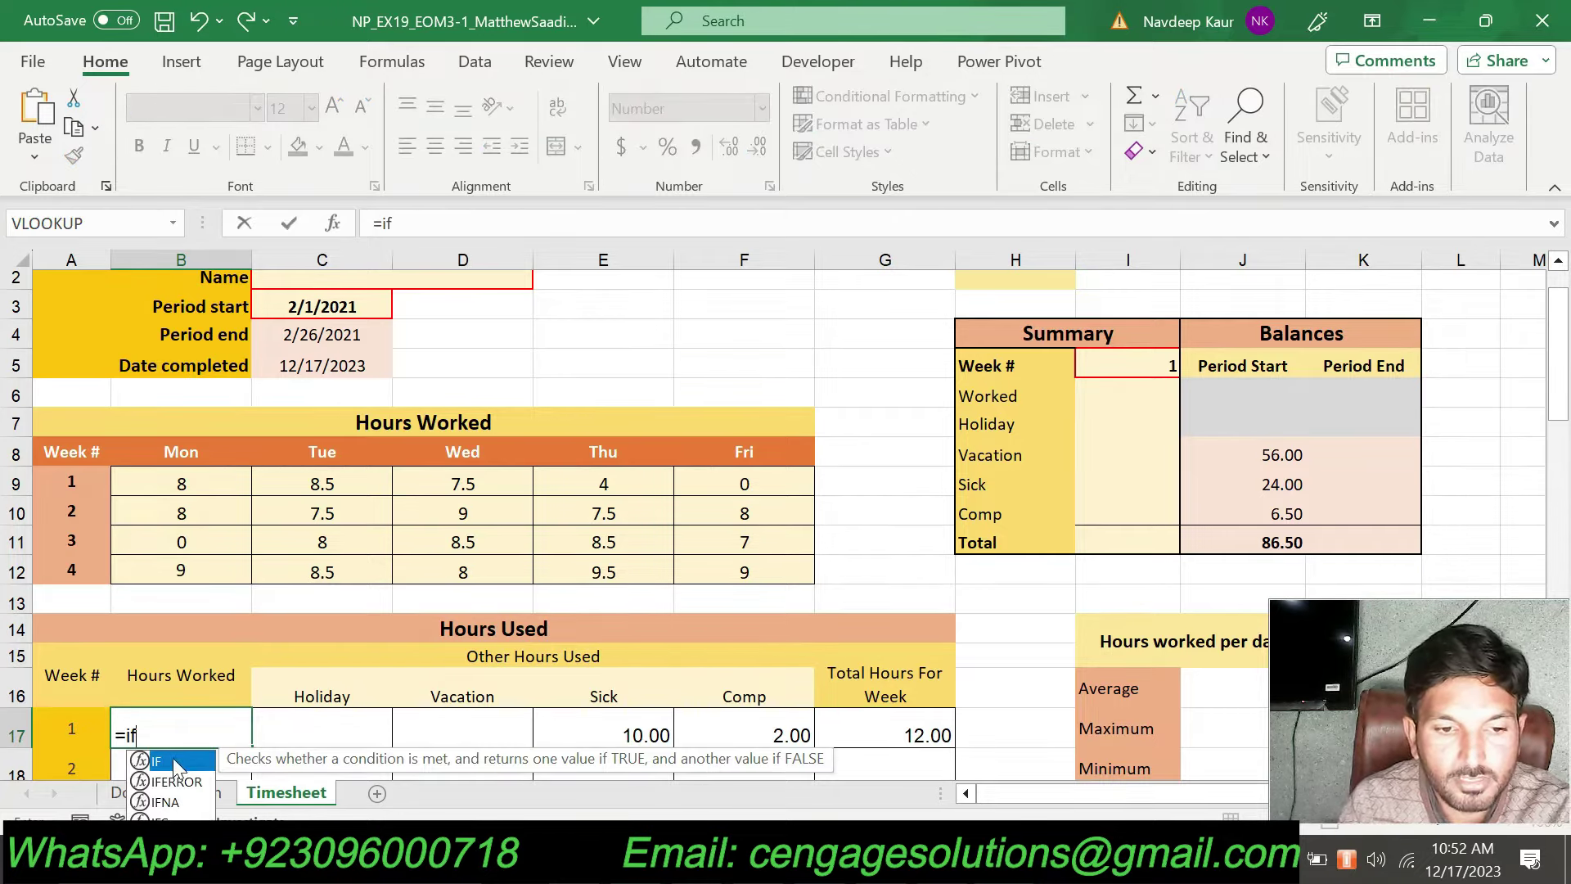
double_click(174, 757)
left_click(325, 223)
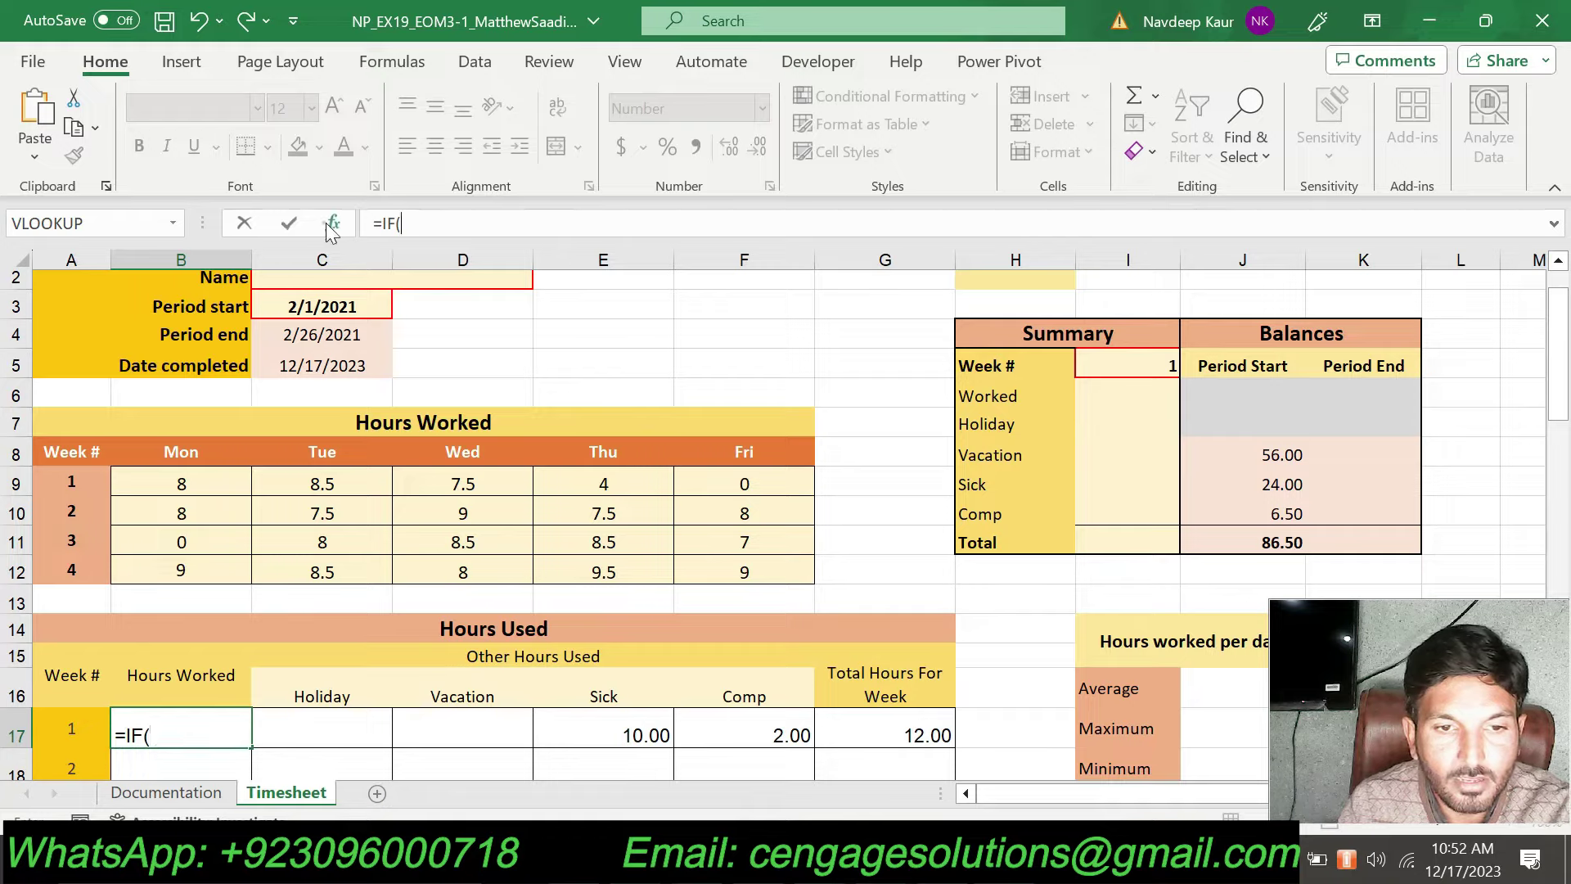
type("sum")
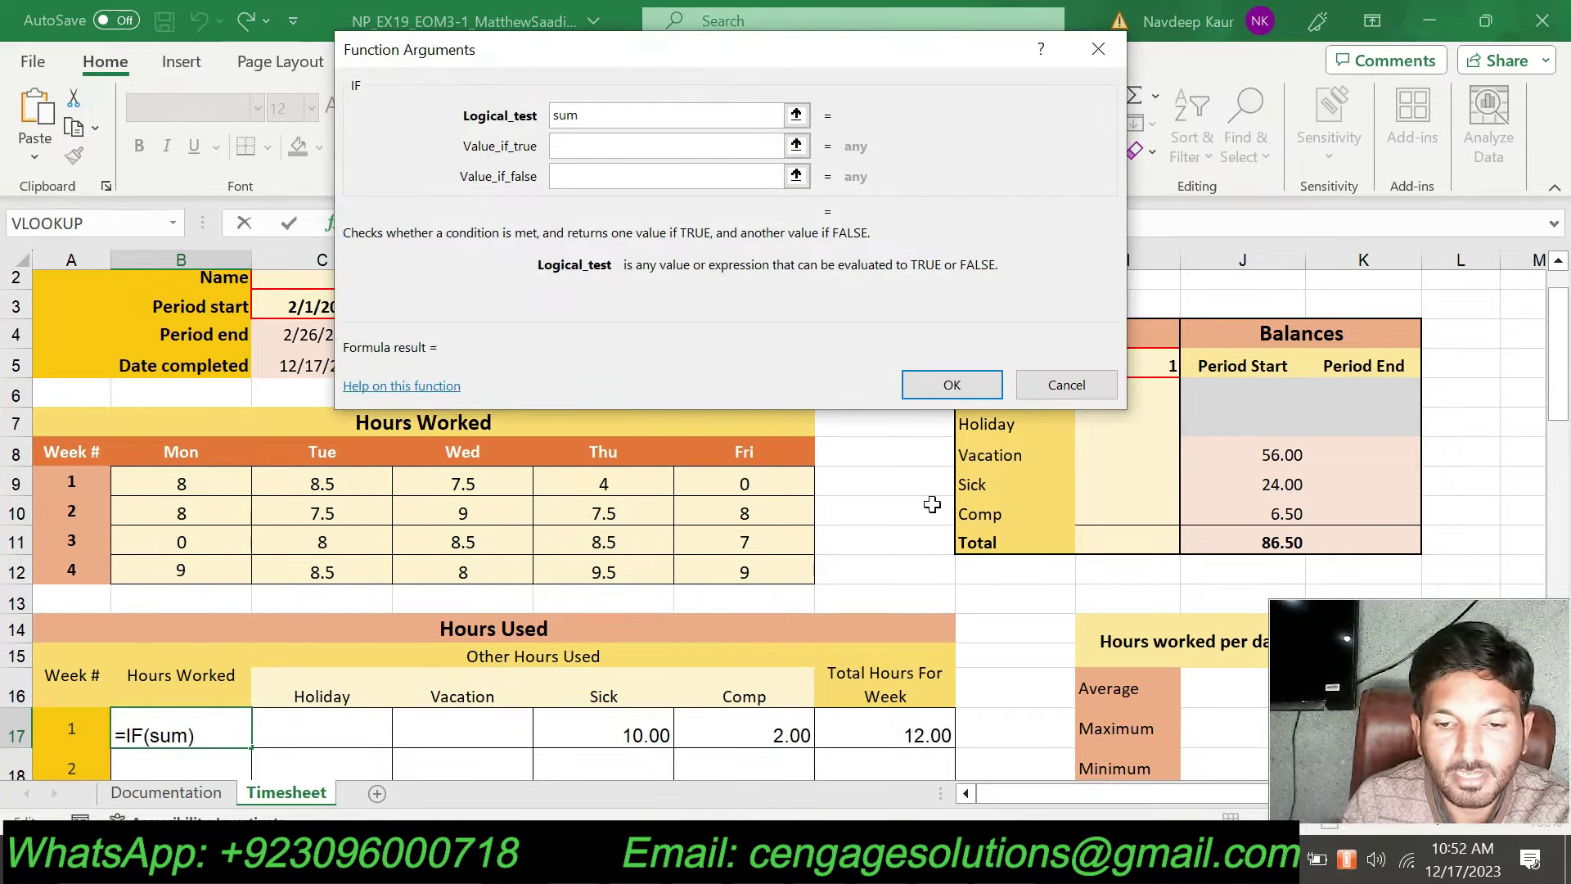
- Complete the IF logical test as SUM(B9:F9)=0, using step 4's range reference
key("alt+Tab")
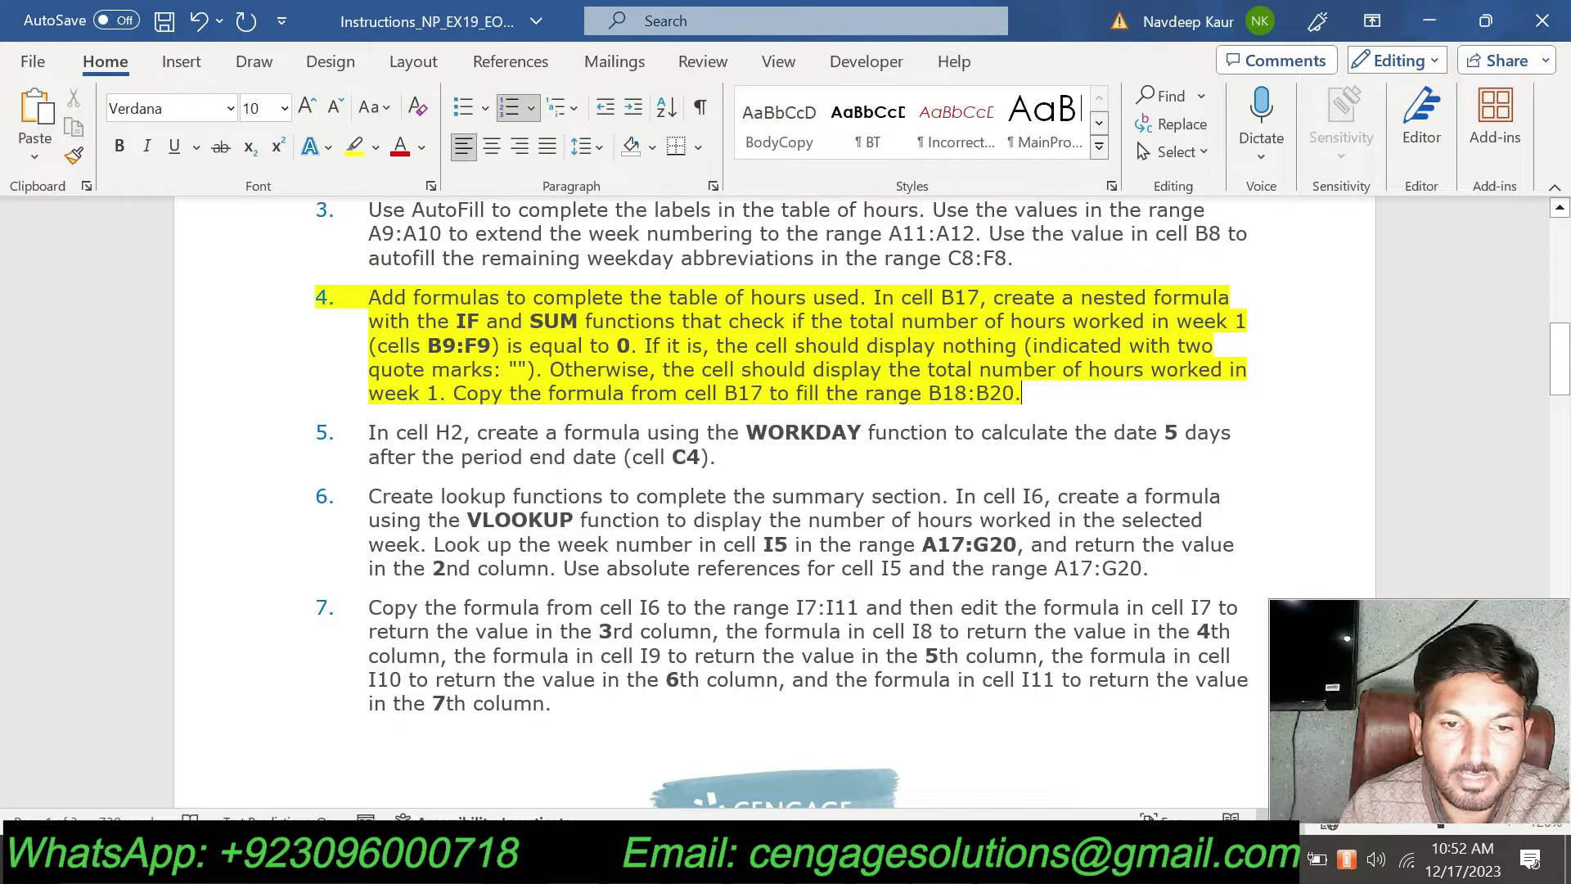
left_click_drag(427, 345, 491, 345)
key("ctrl+c")
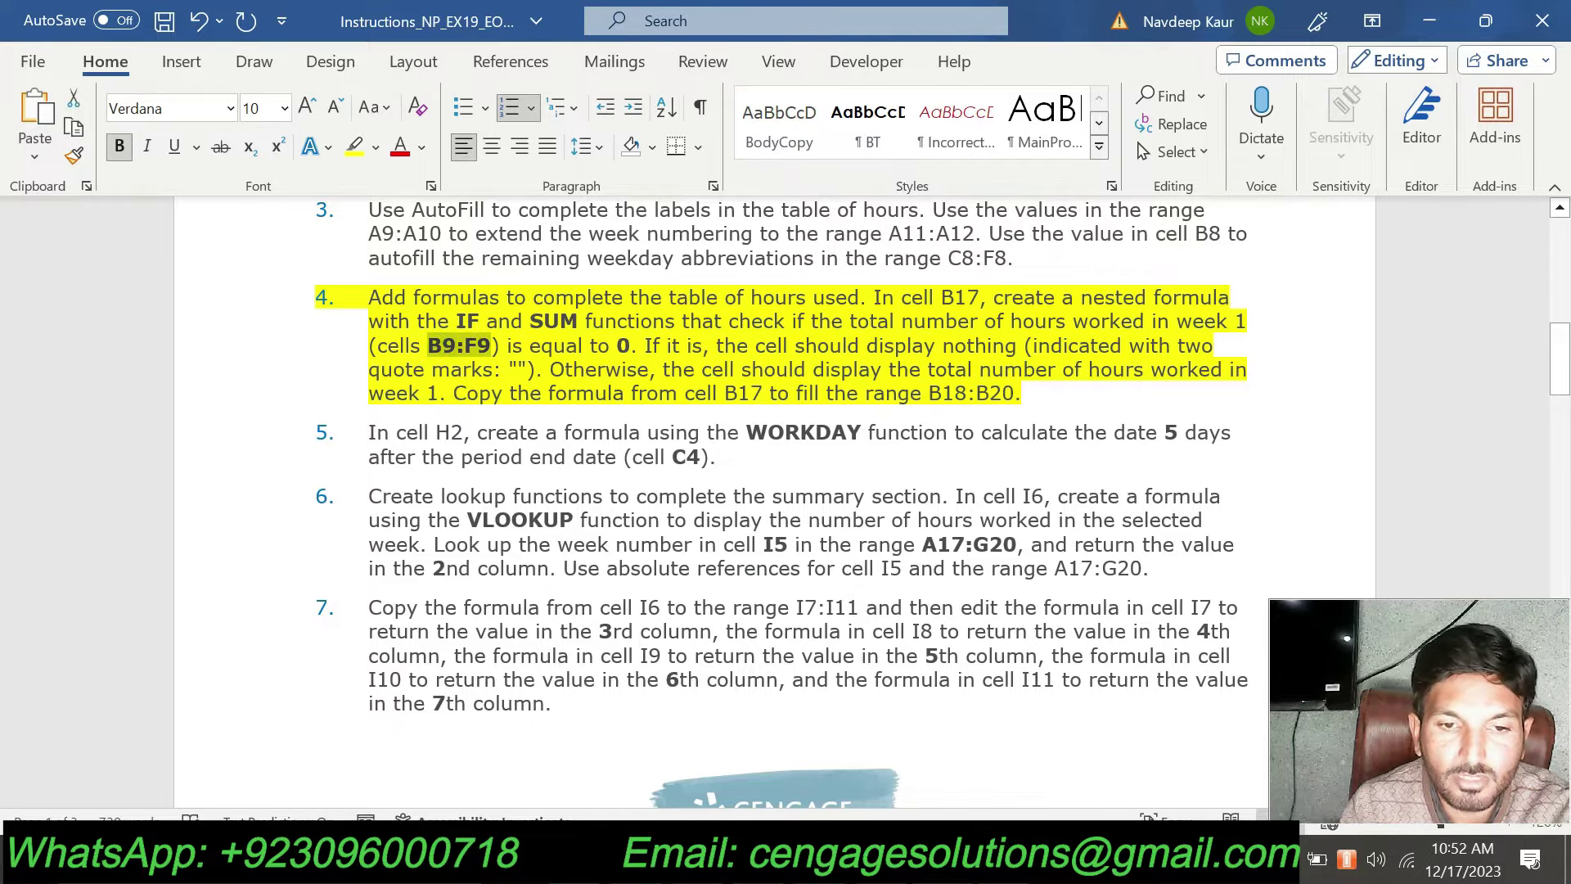
key("alt+Tab")
key("ctrl+v")
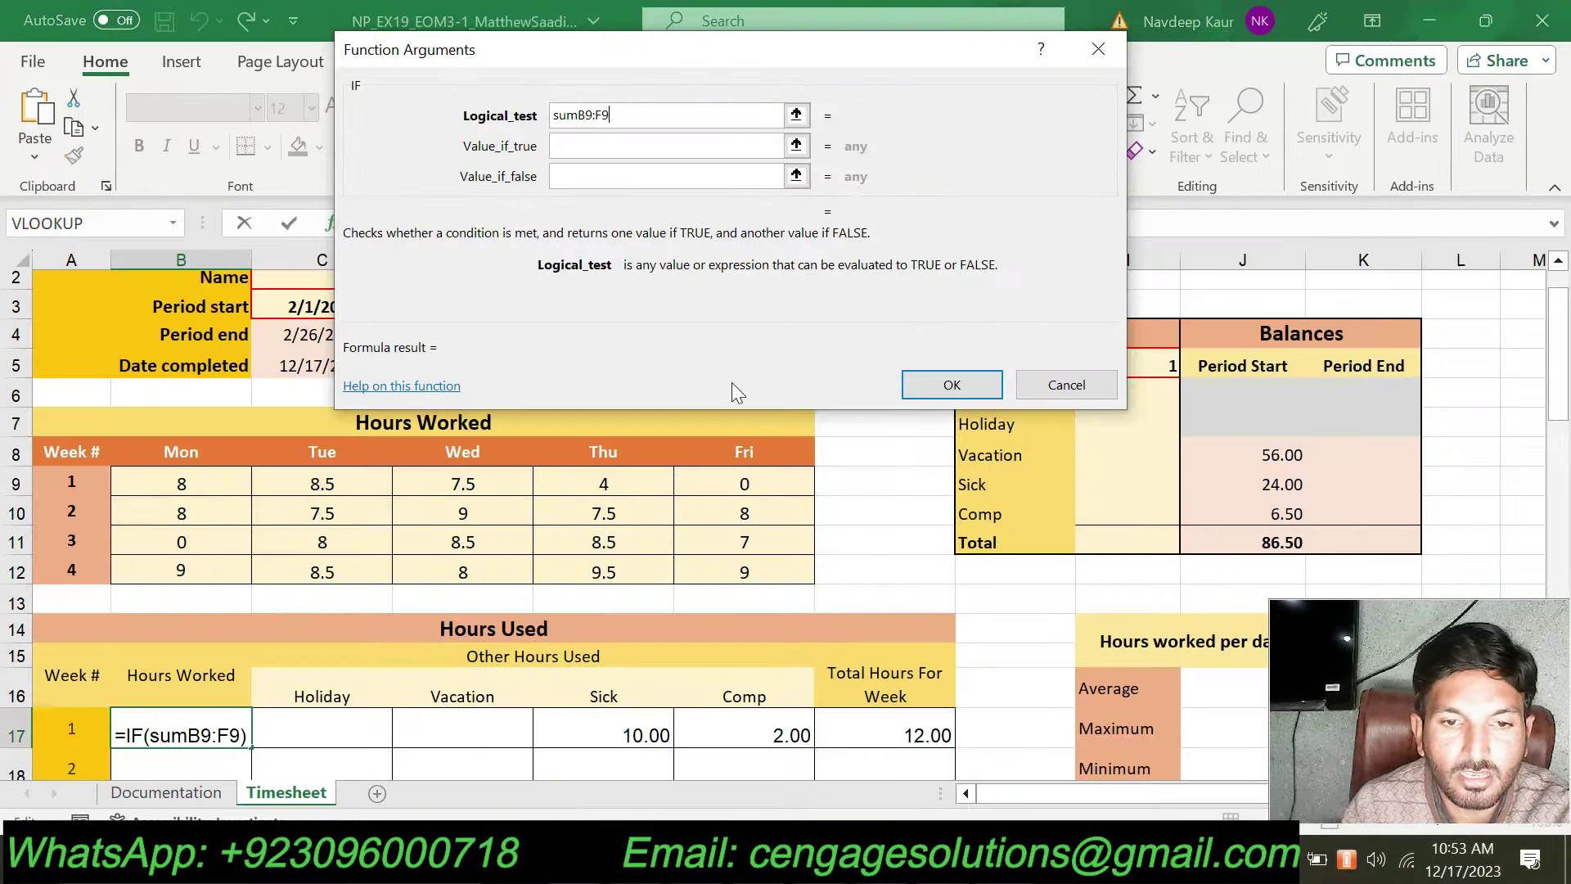
key("BackSpace")
key("BackSpace")
key("BackSpace")
key("BackSpace")
key("BackSpace")
type("(B9:F9)=0")
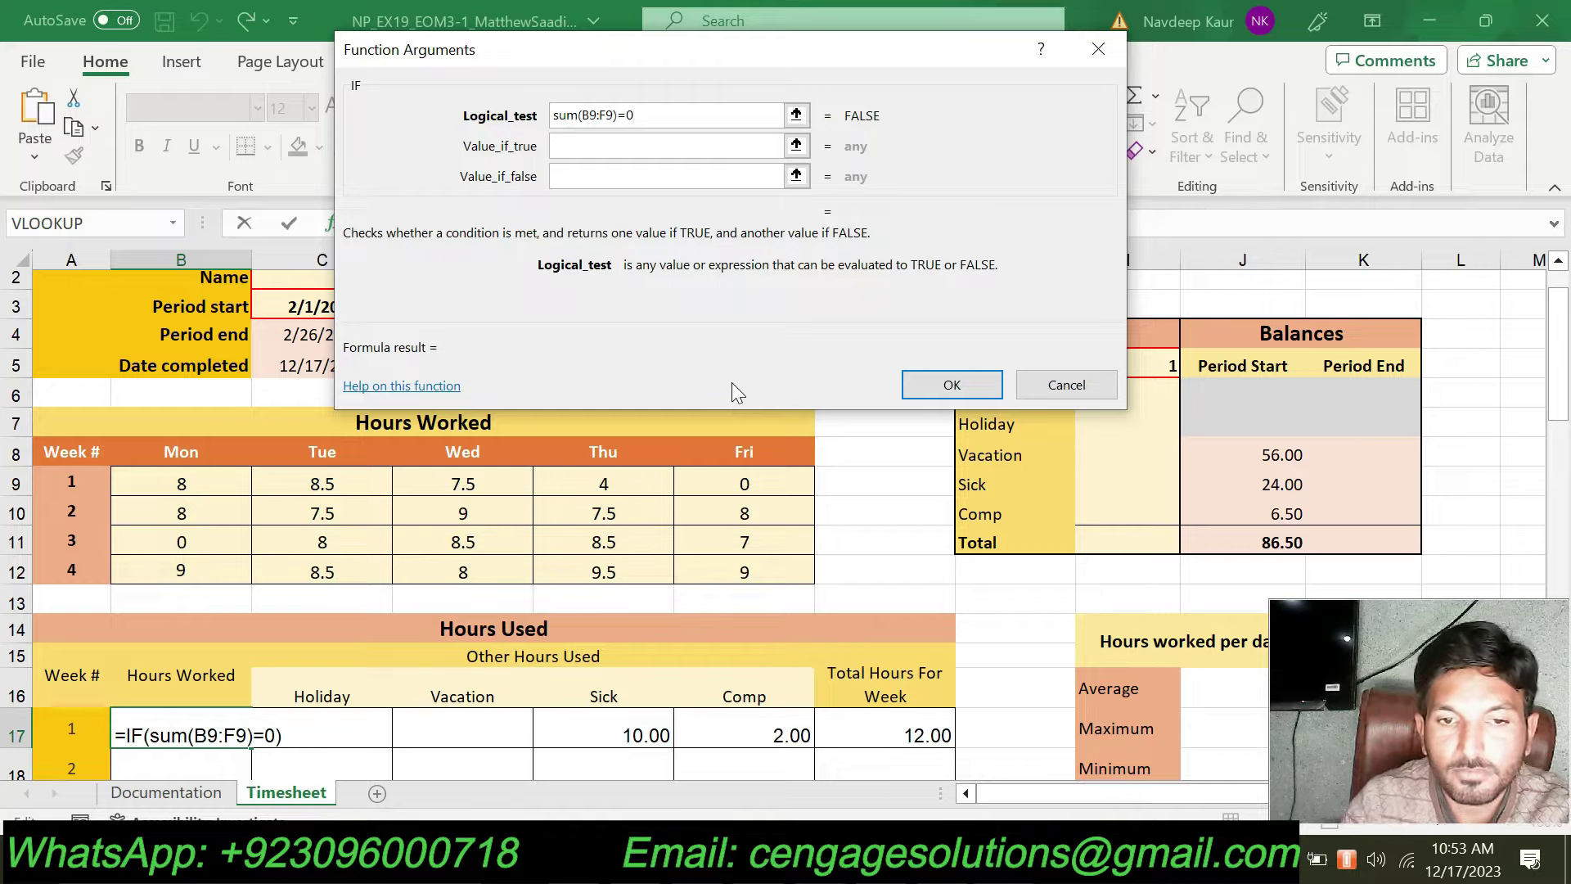
- Set Value_if_true to "" and Value_if_false to SUM(B9:F9), giving 28.00 in B17
key("alt+Tab")
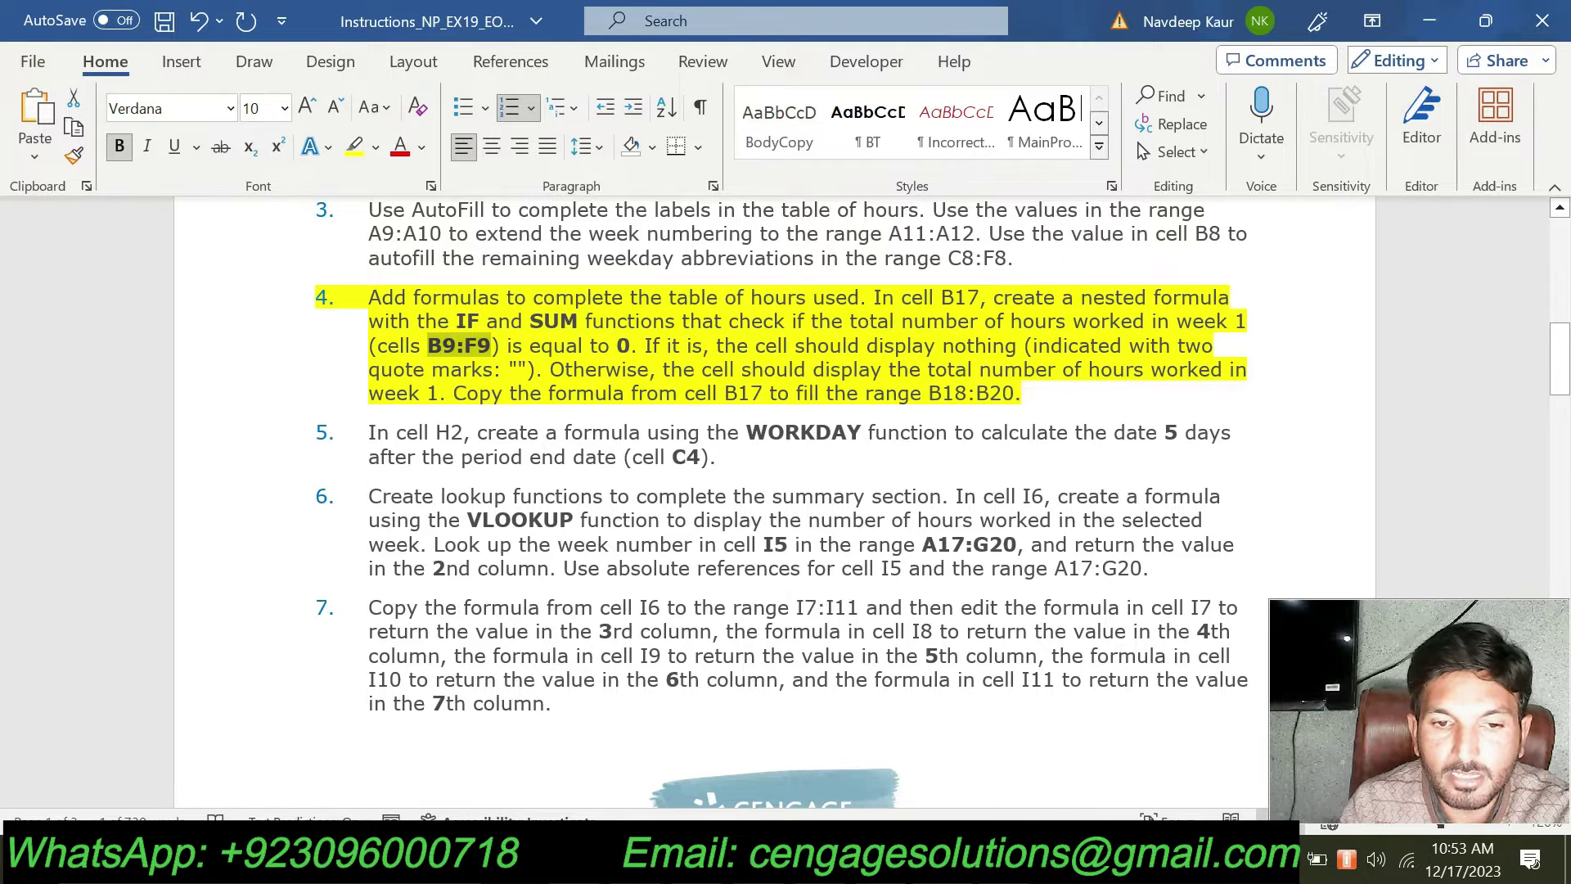
key("alt+Tab")
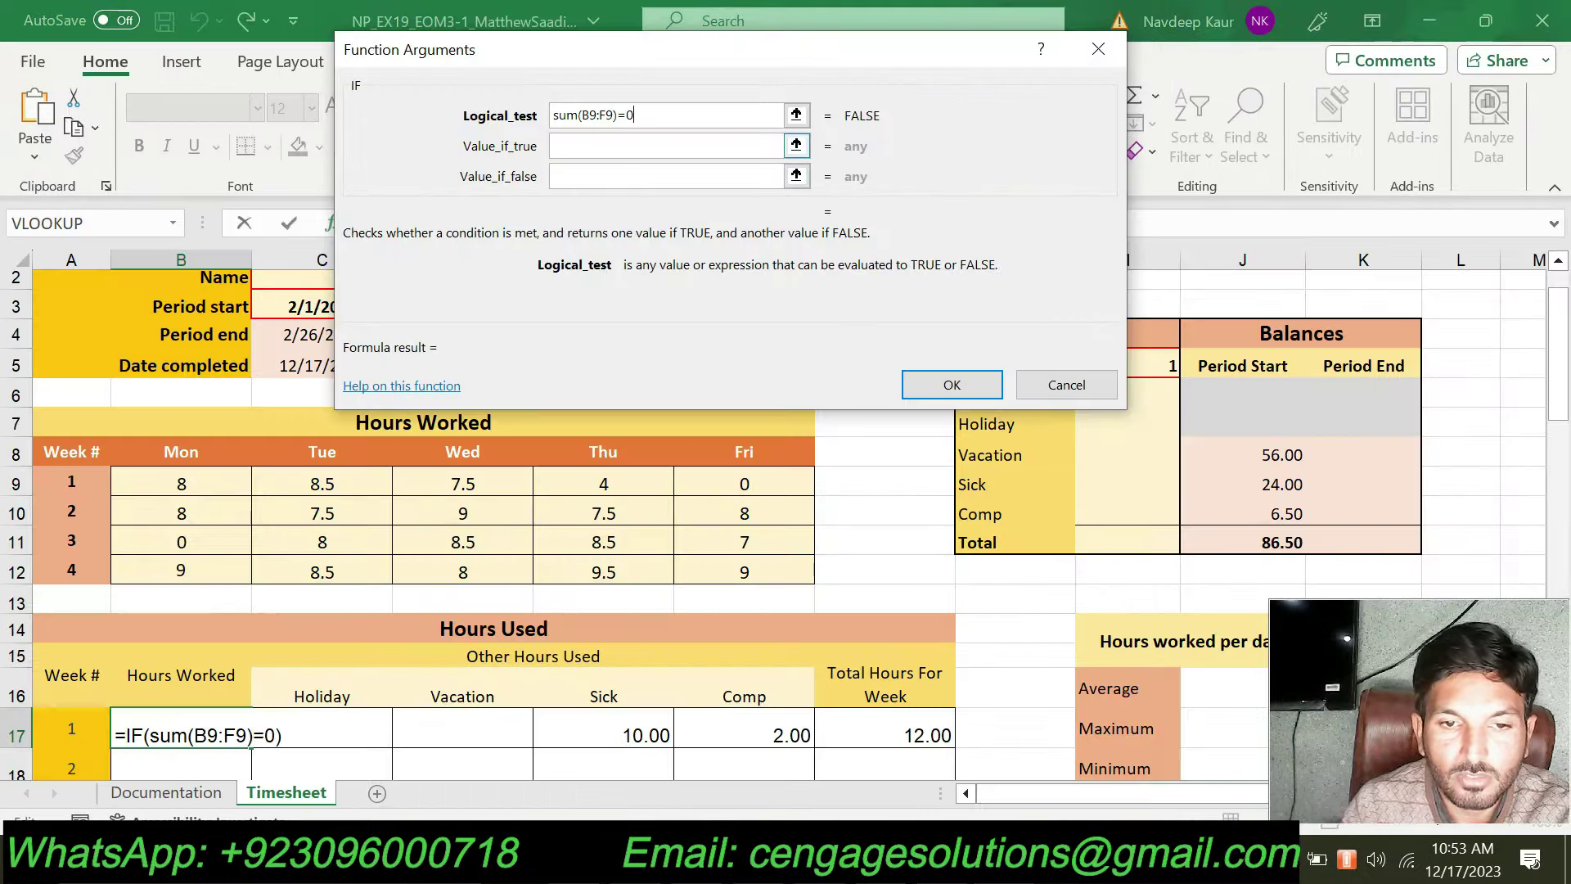
left_click(666, 145)
type("\"\"")
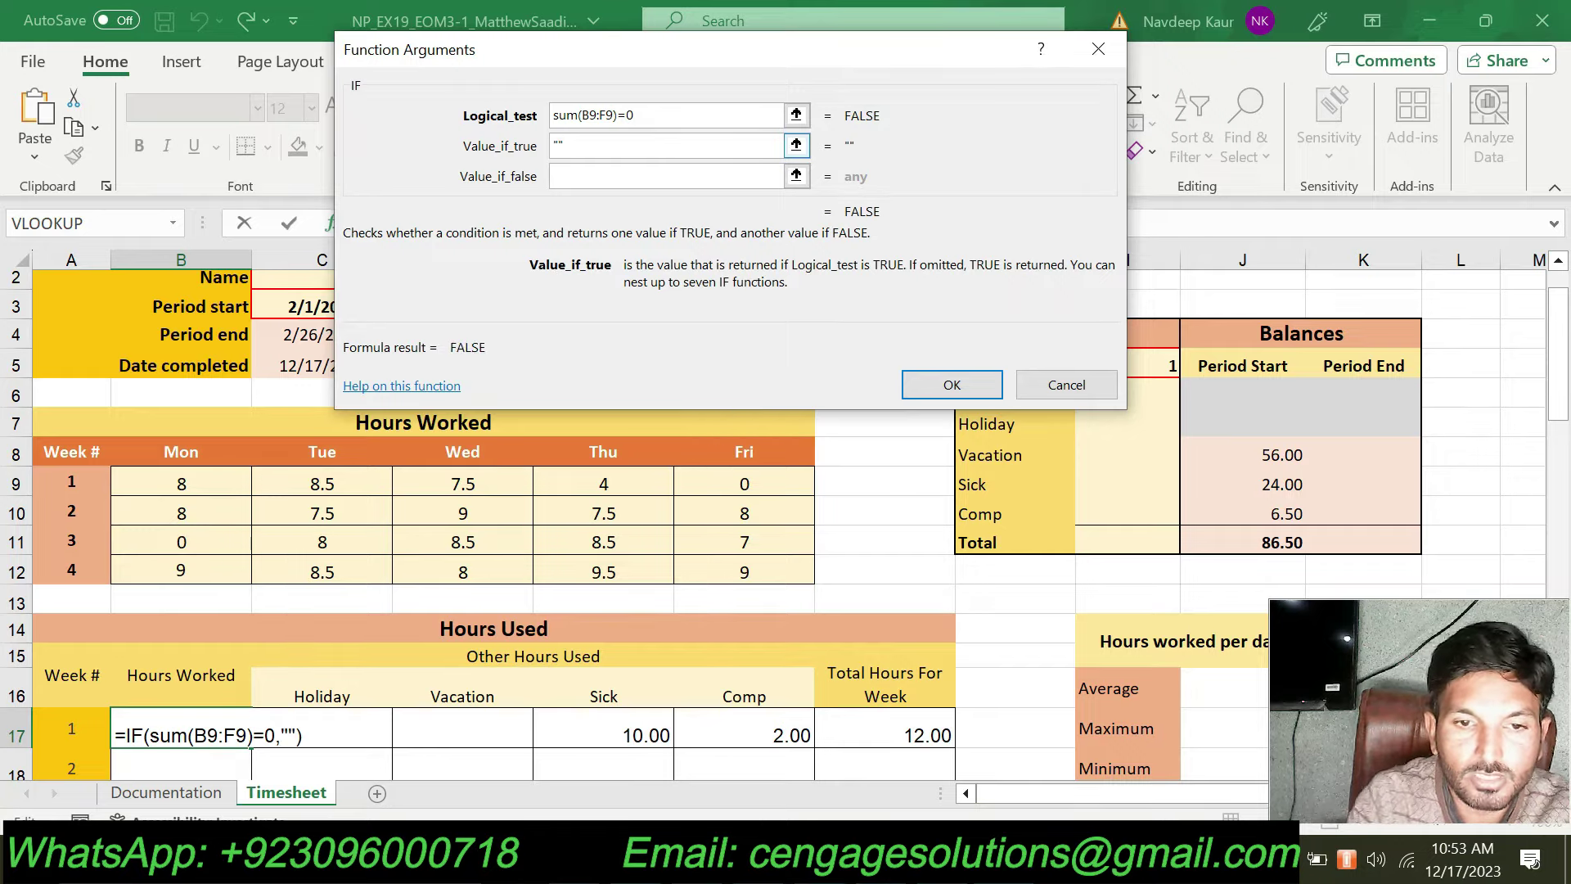
key("Tab")
key("alt+Tab")
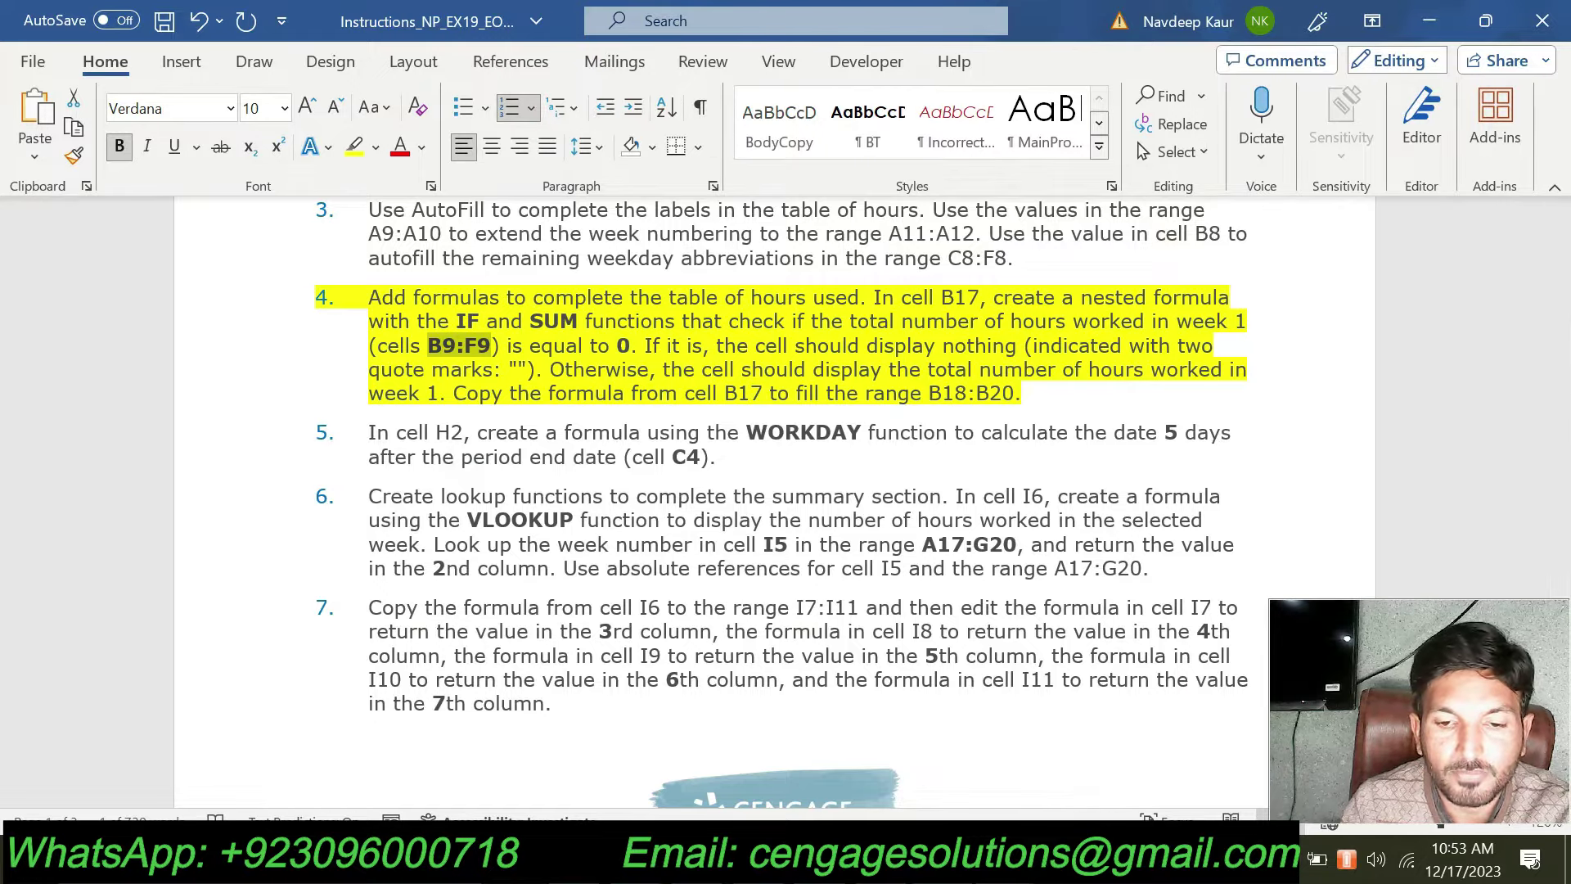
key("alt+Tab")
type("sum(B9:F9")
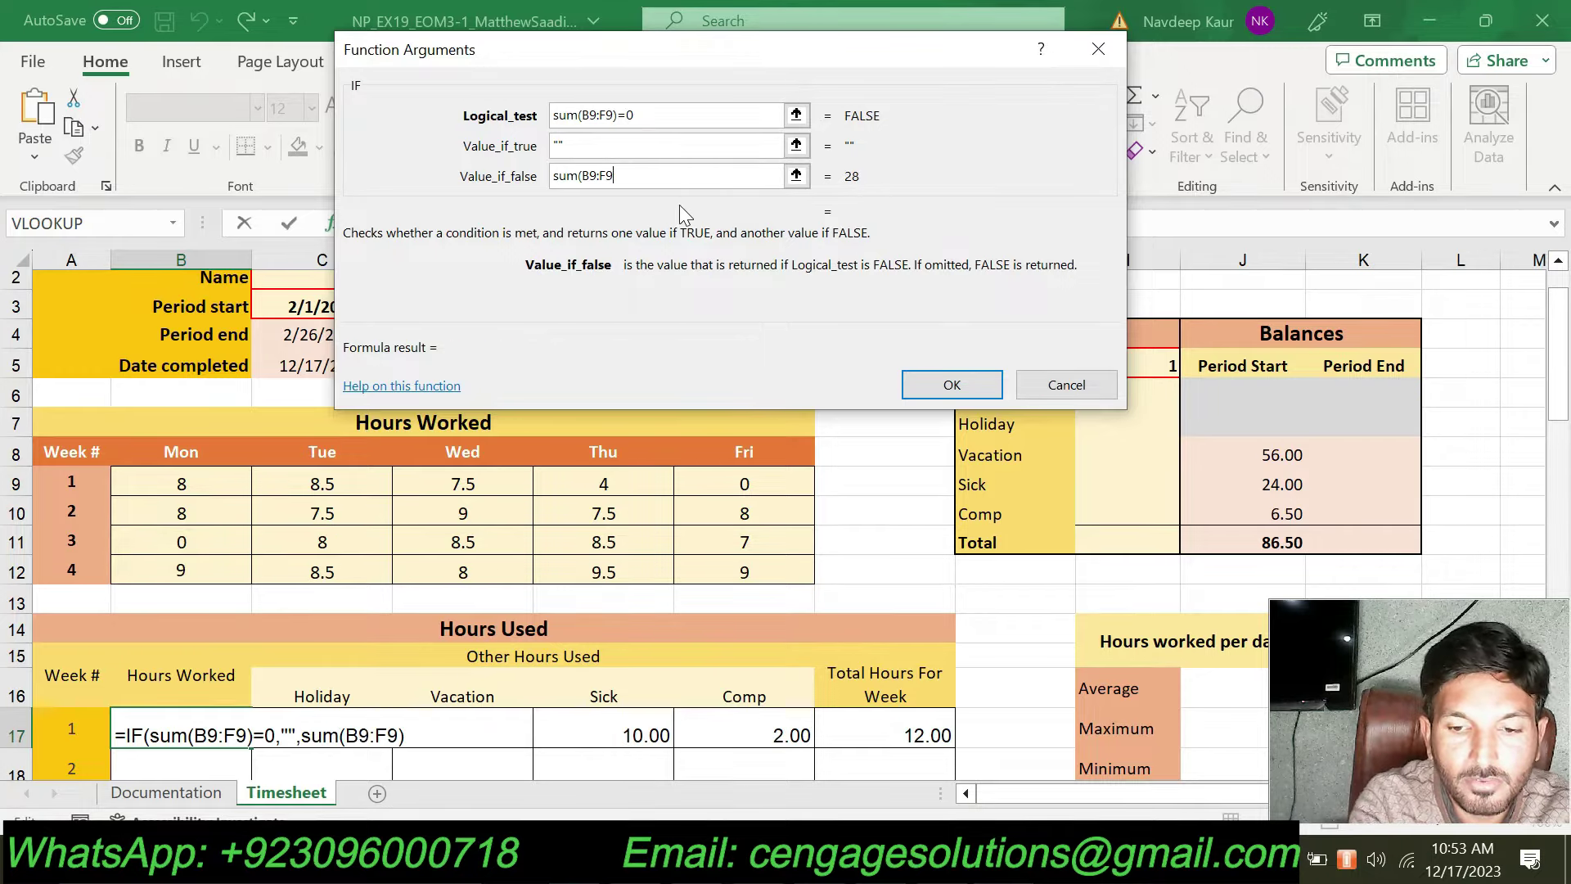
type(")")
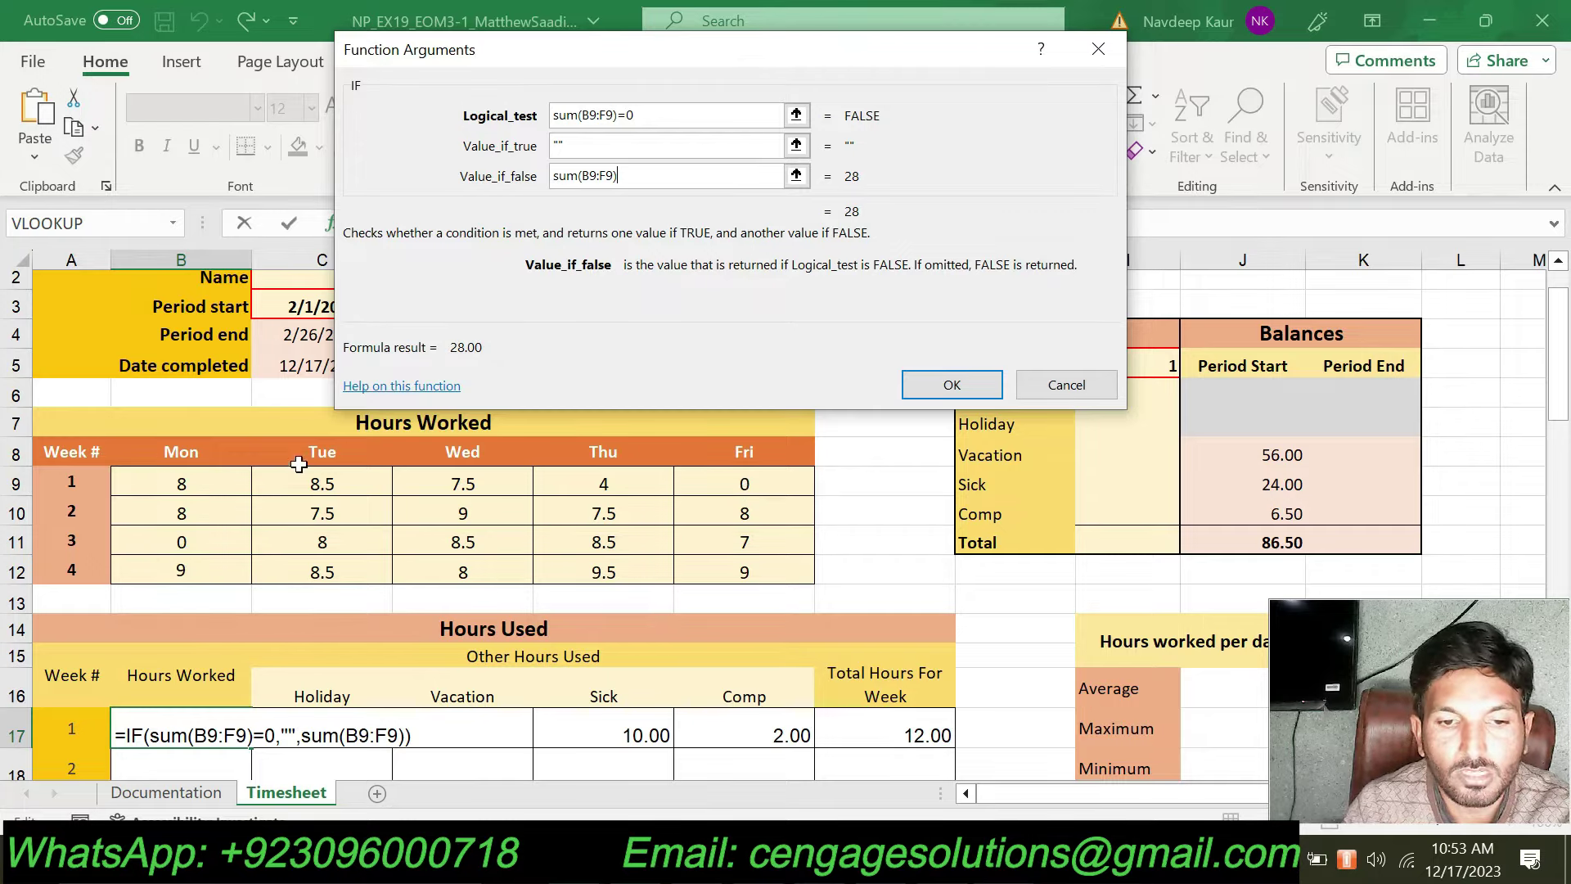
left_click(952, 386)
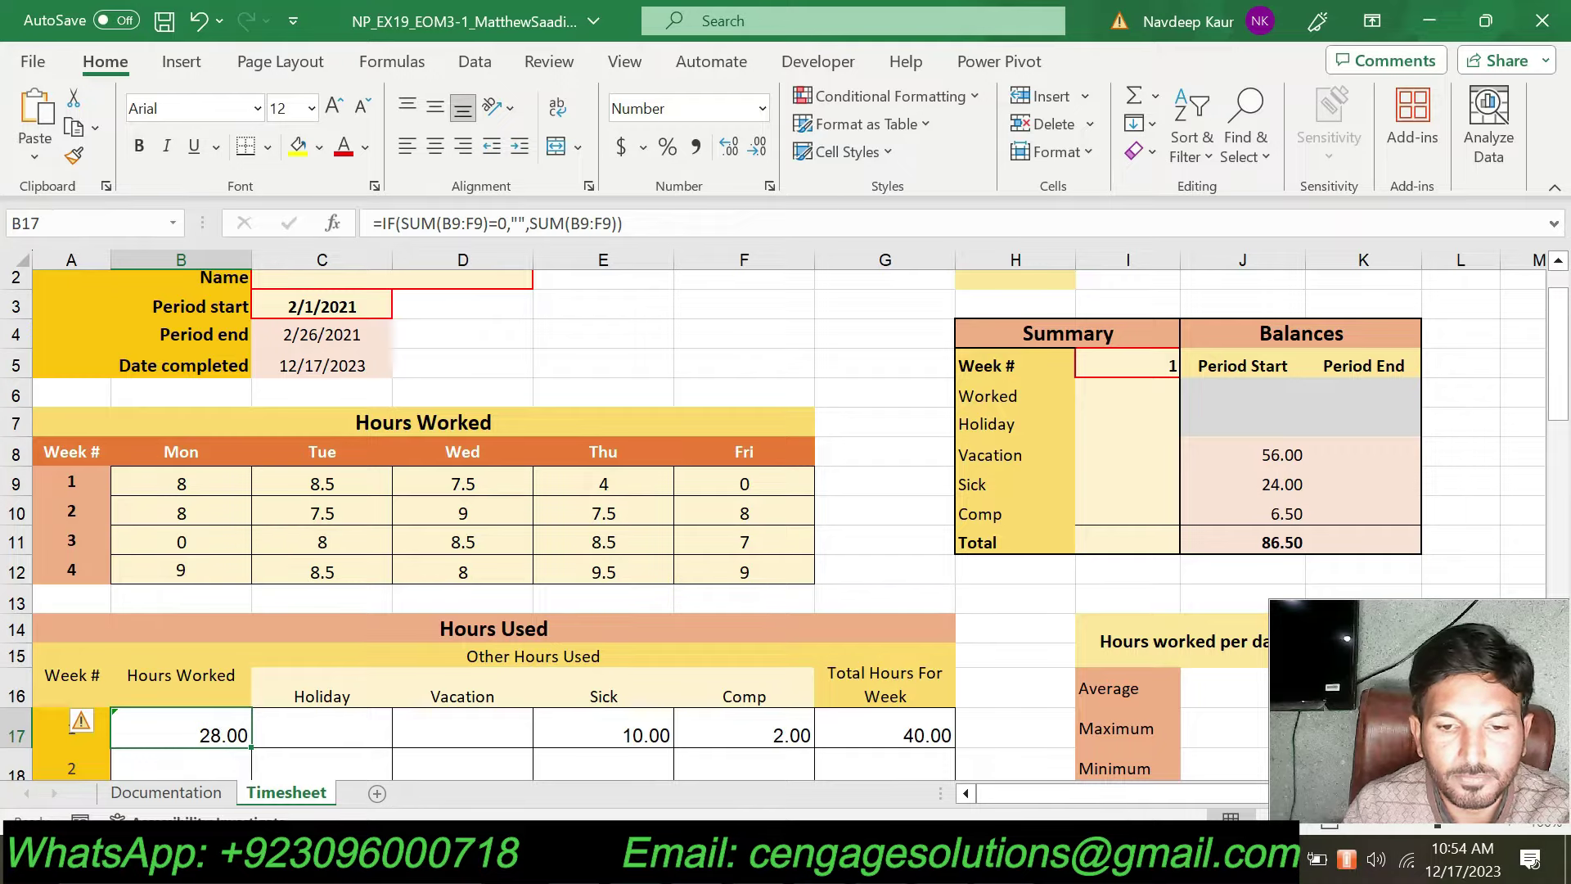
key("alt+Tab")
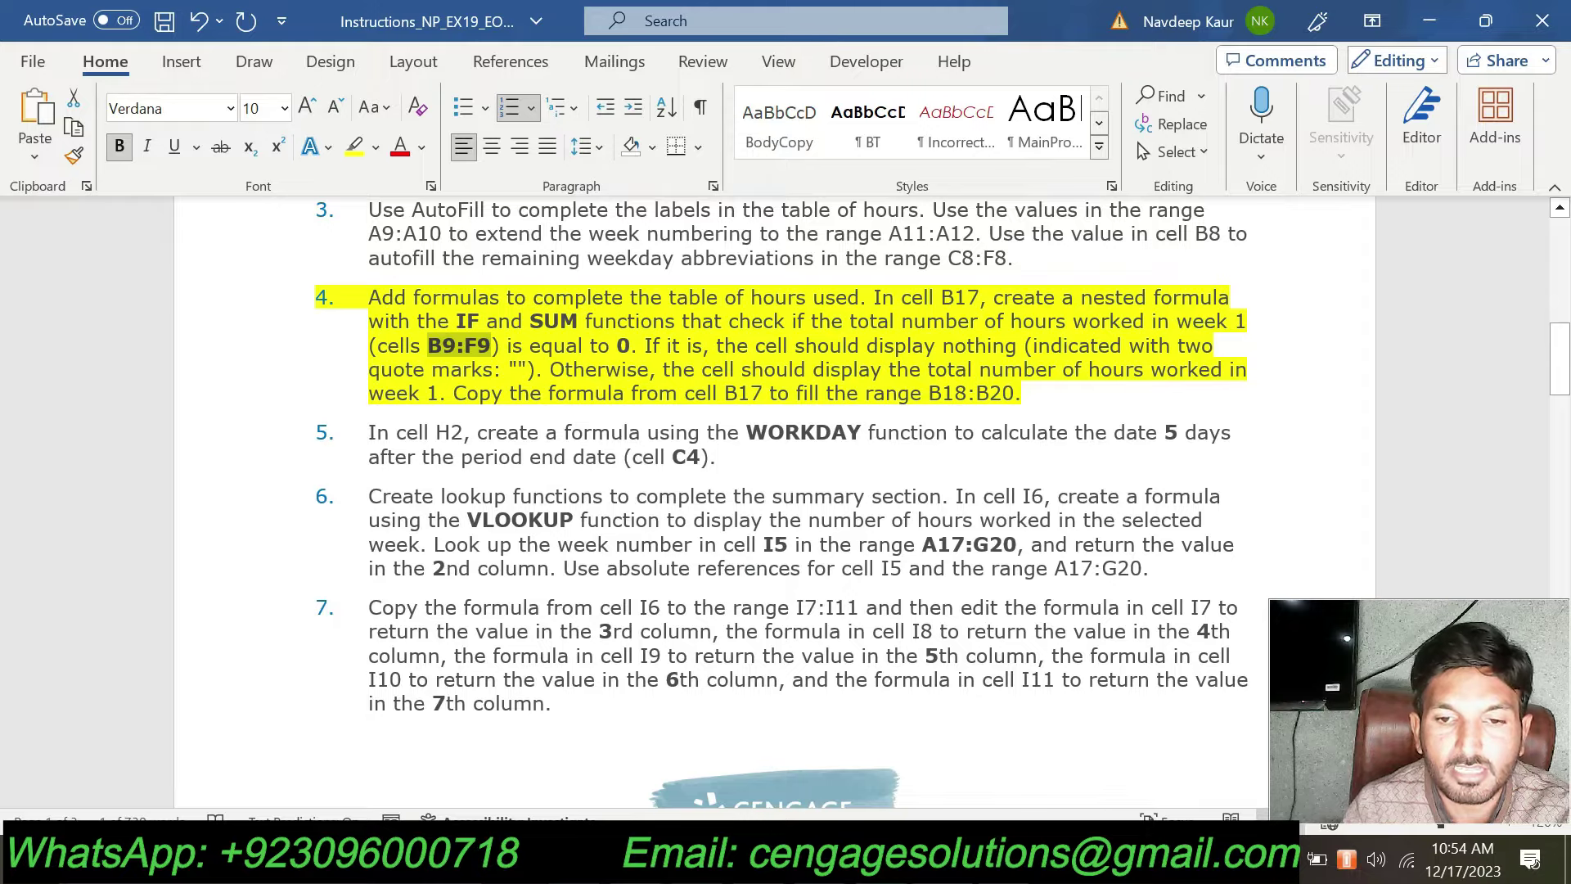
- Fill B17's formula down to B20, showing 40.00, 32.00 and 44.00
key("alt+Tab")
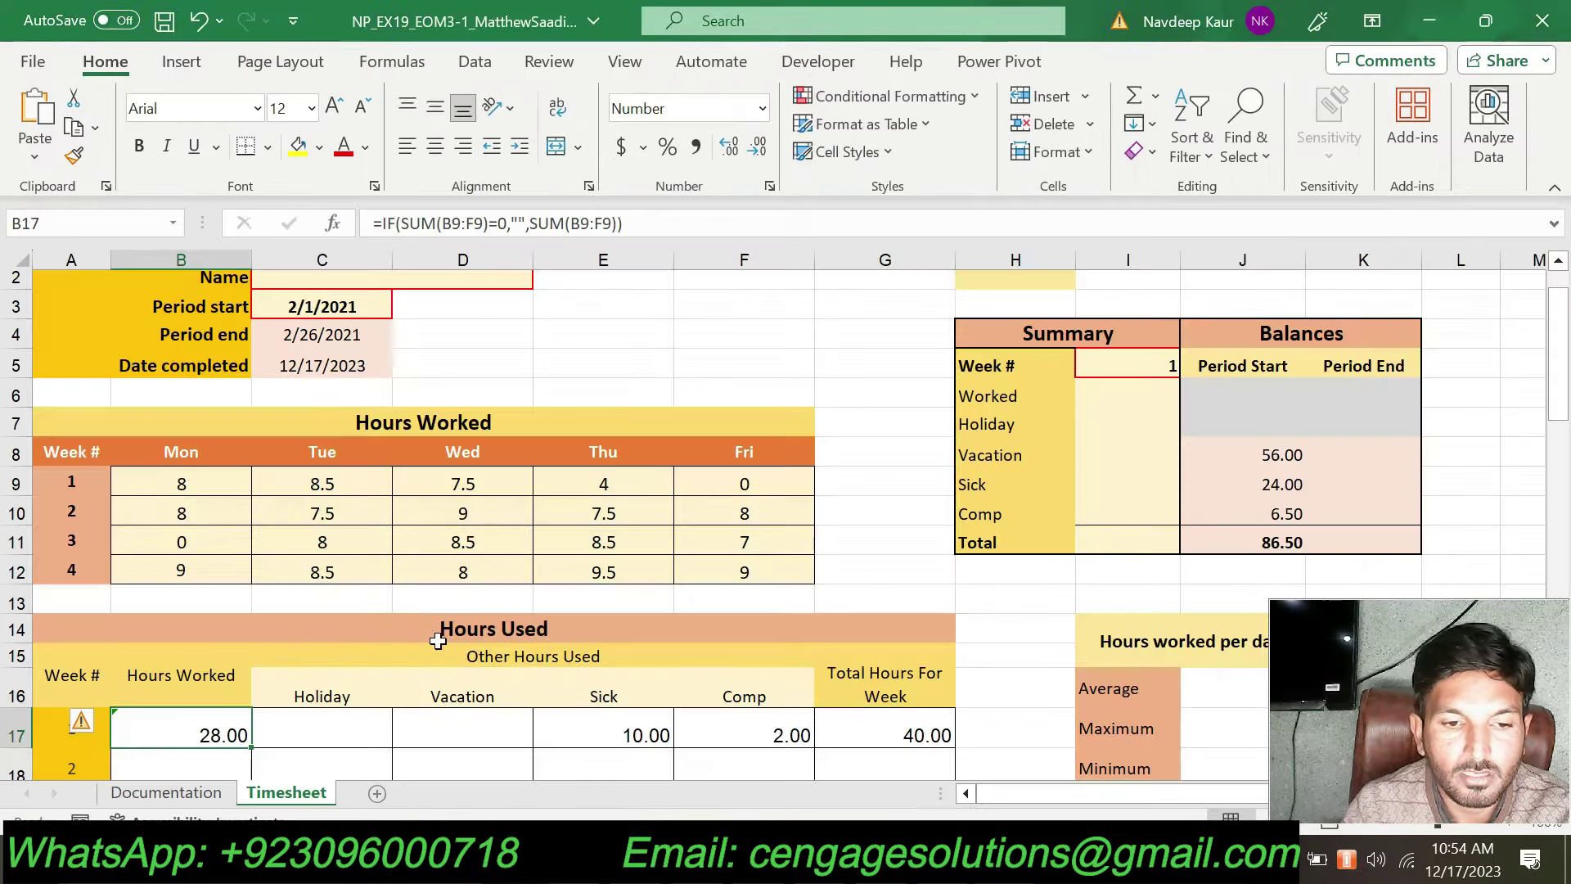
scroll(315, 593, "down", 1)
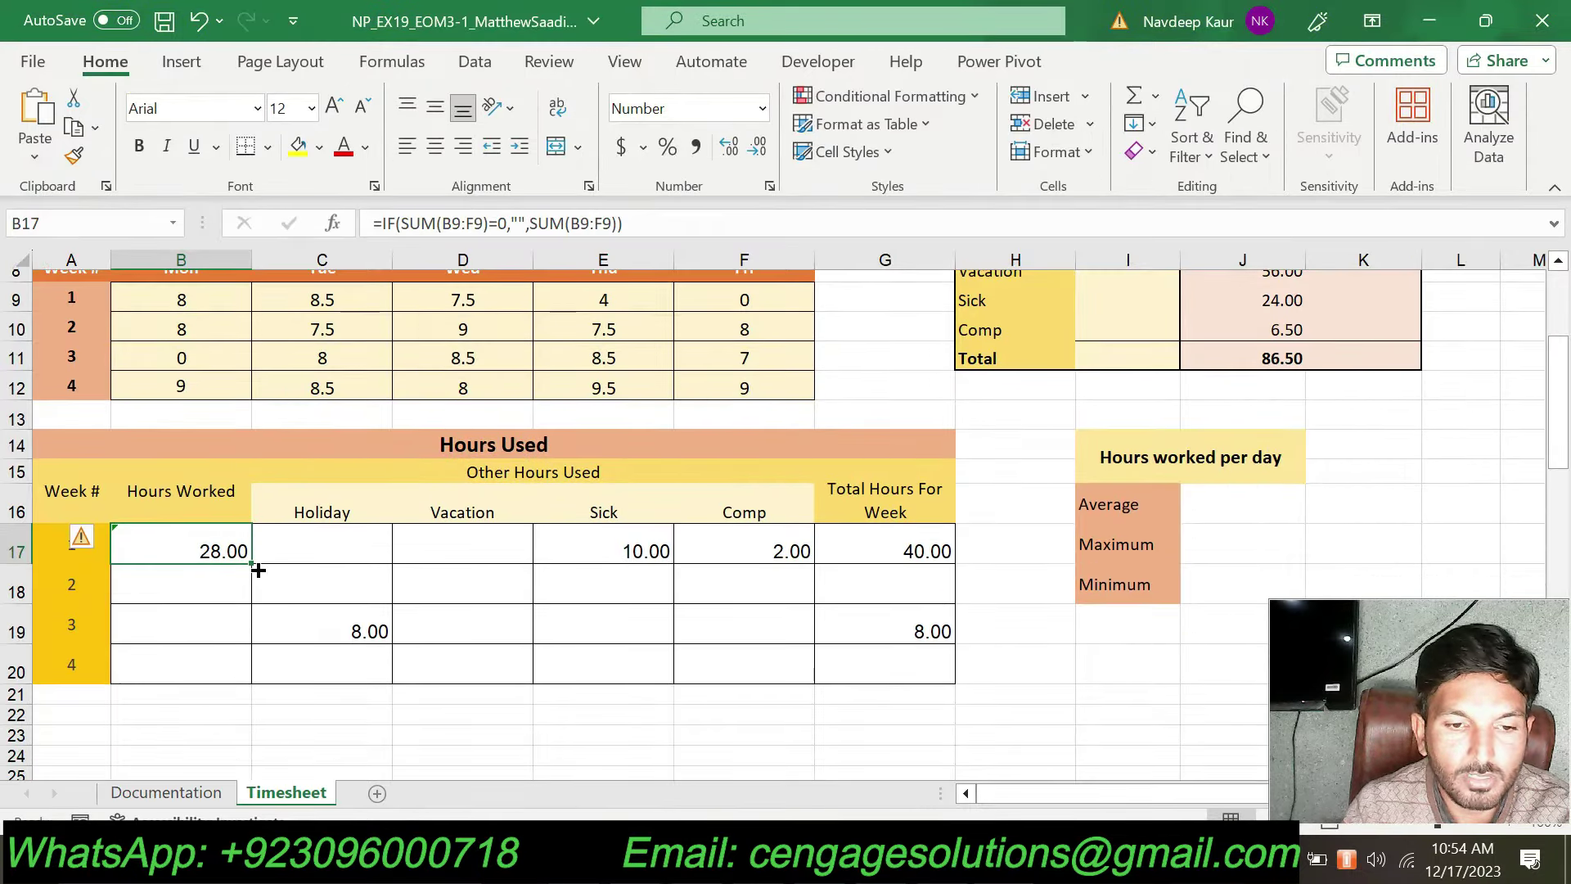
left_click_drag(250, 562, 248, 676)
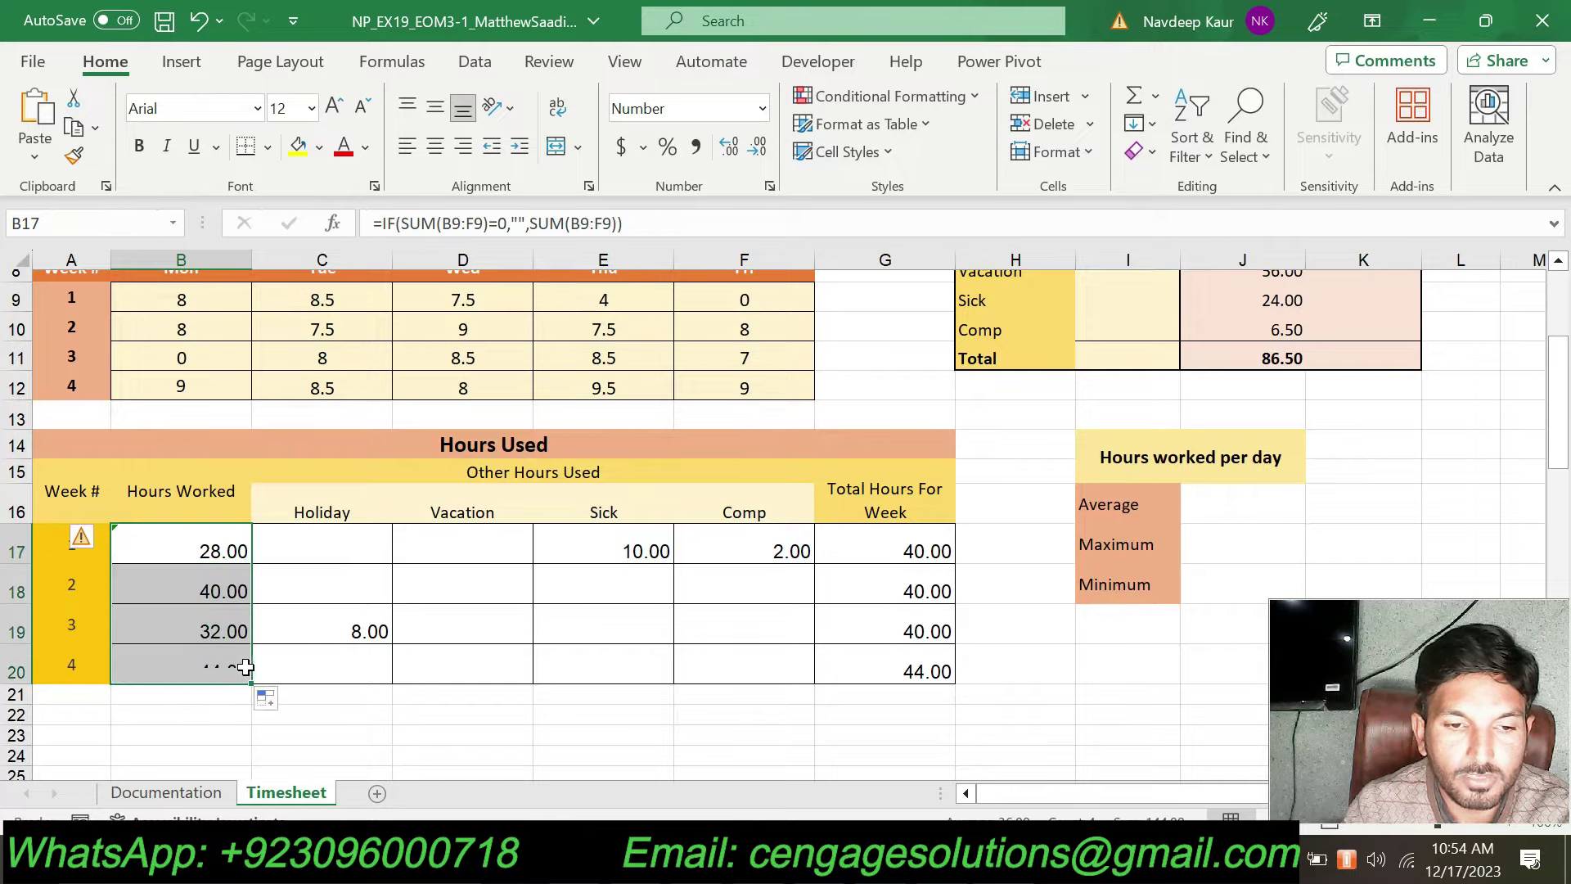
scroll(764, 680, "up", 2)
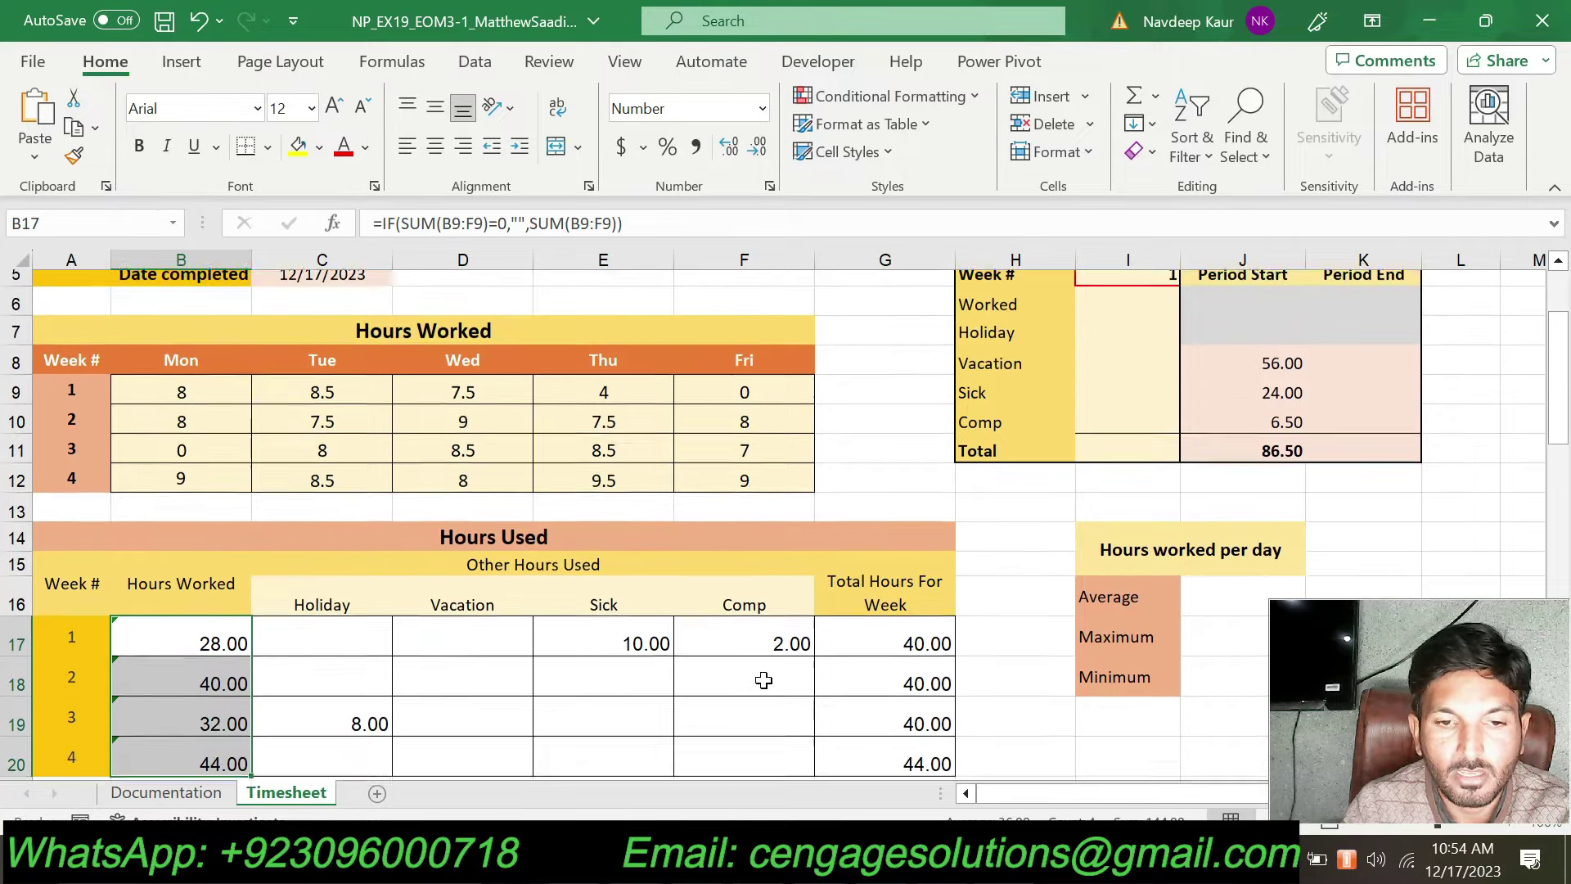
- Remove the yellow highlight from step 4 in the Word instructions
key("alt+Tab")
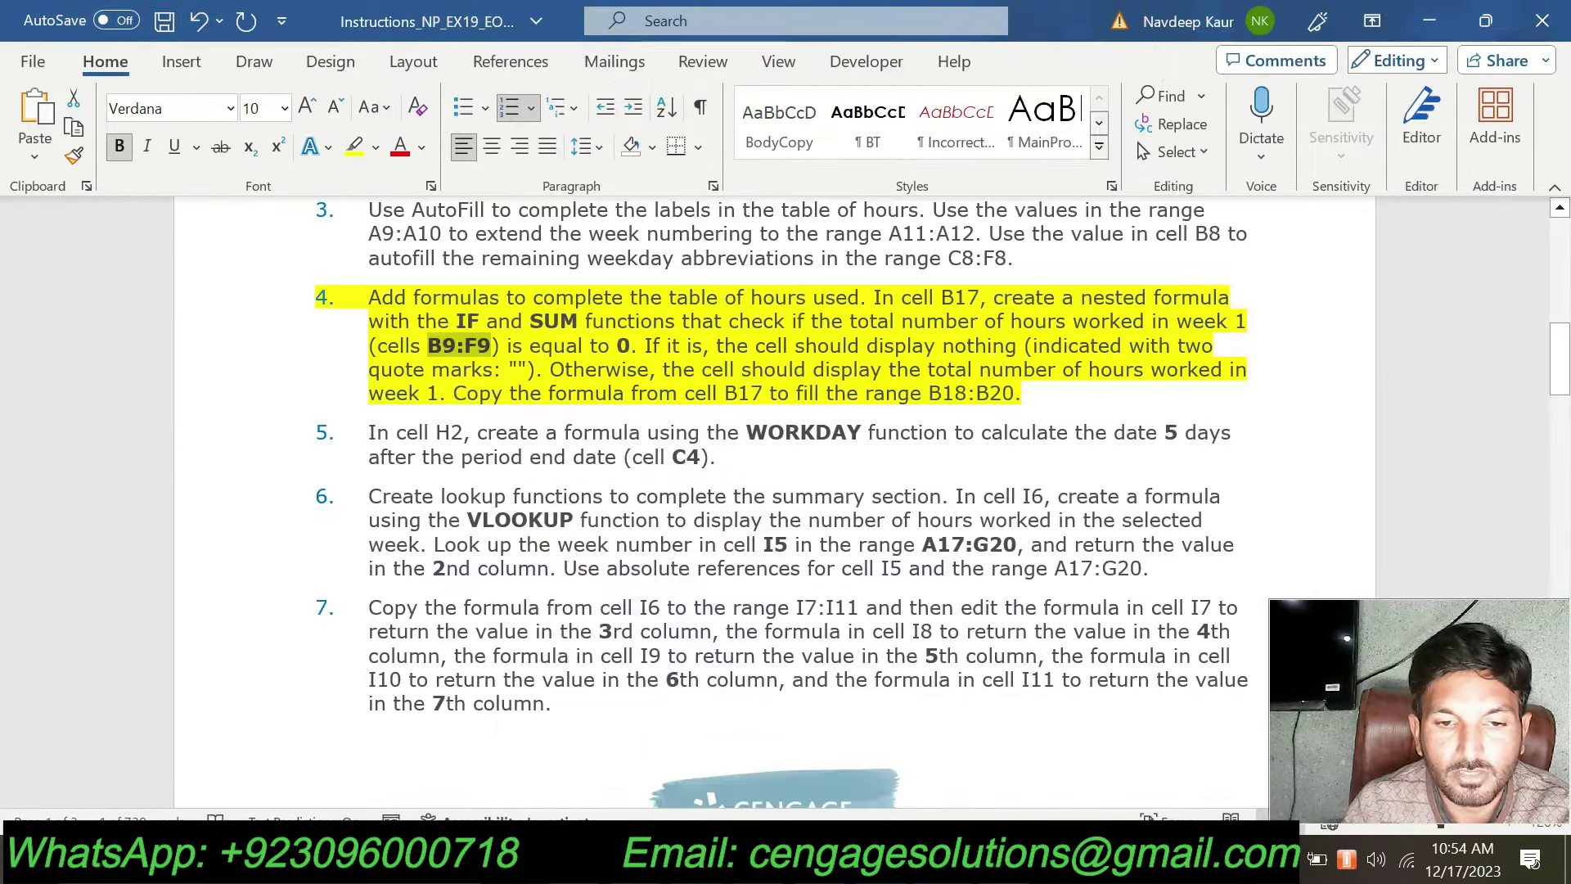
left_click_drag(1032, 405, 369, 297)
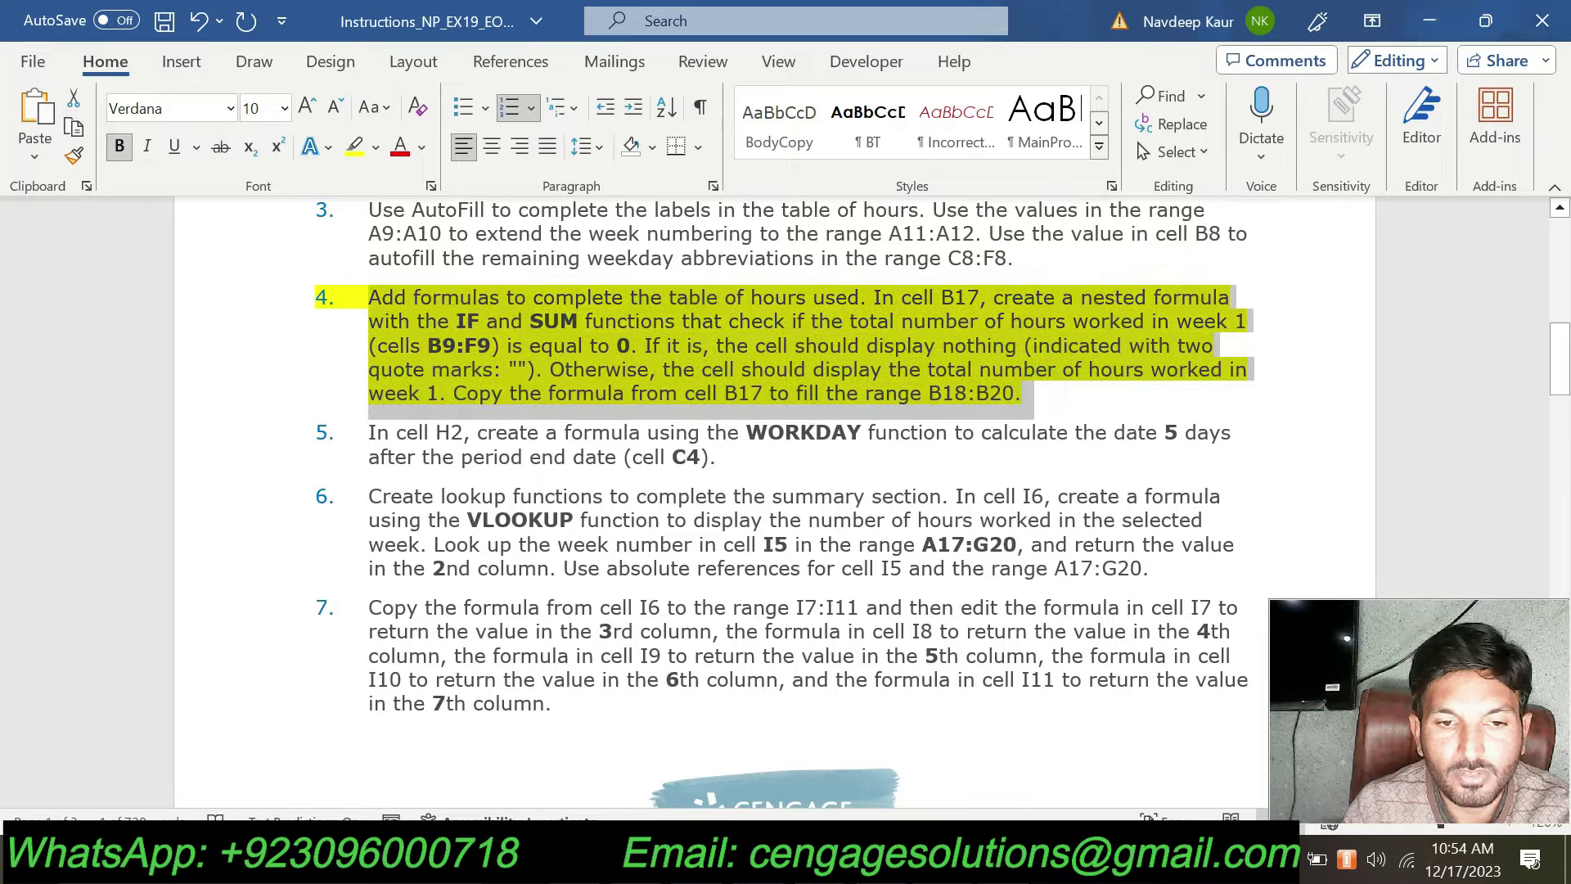
left_click(478, 257)
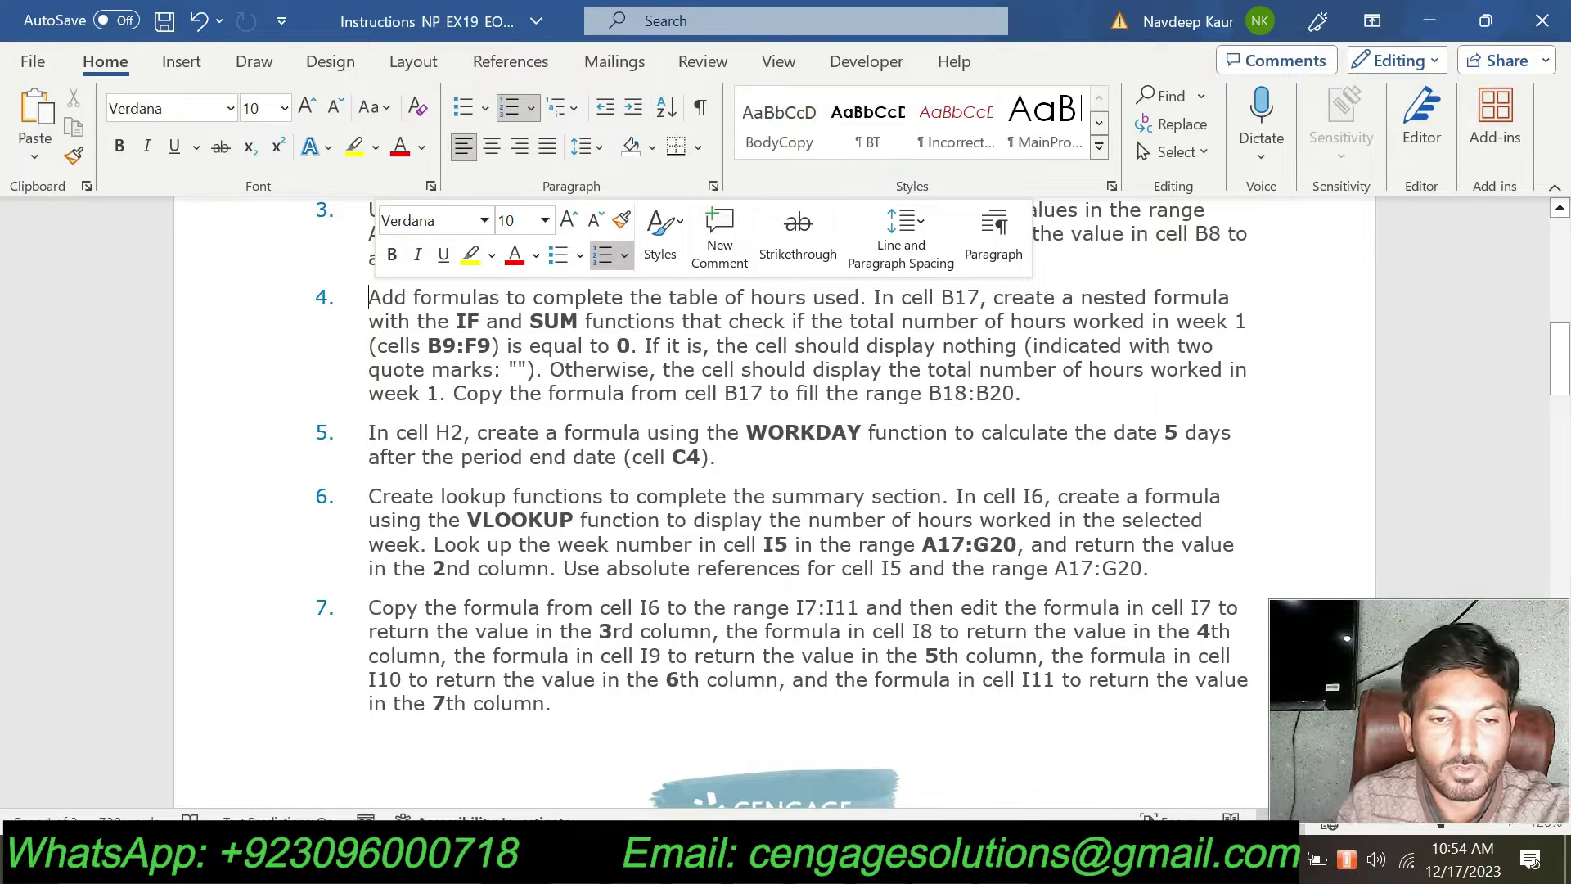
- Mark step 5, the WORKDAY formula for H2, with yellow highlighting
left_click(369, 433)
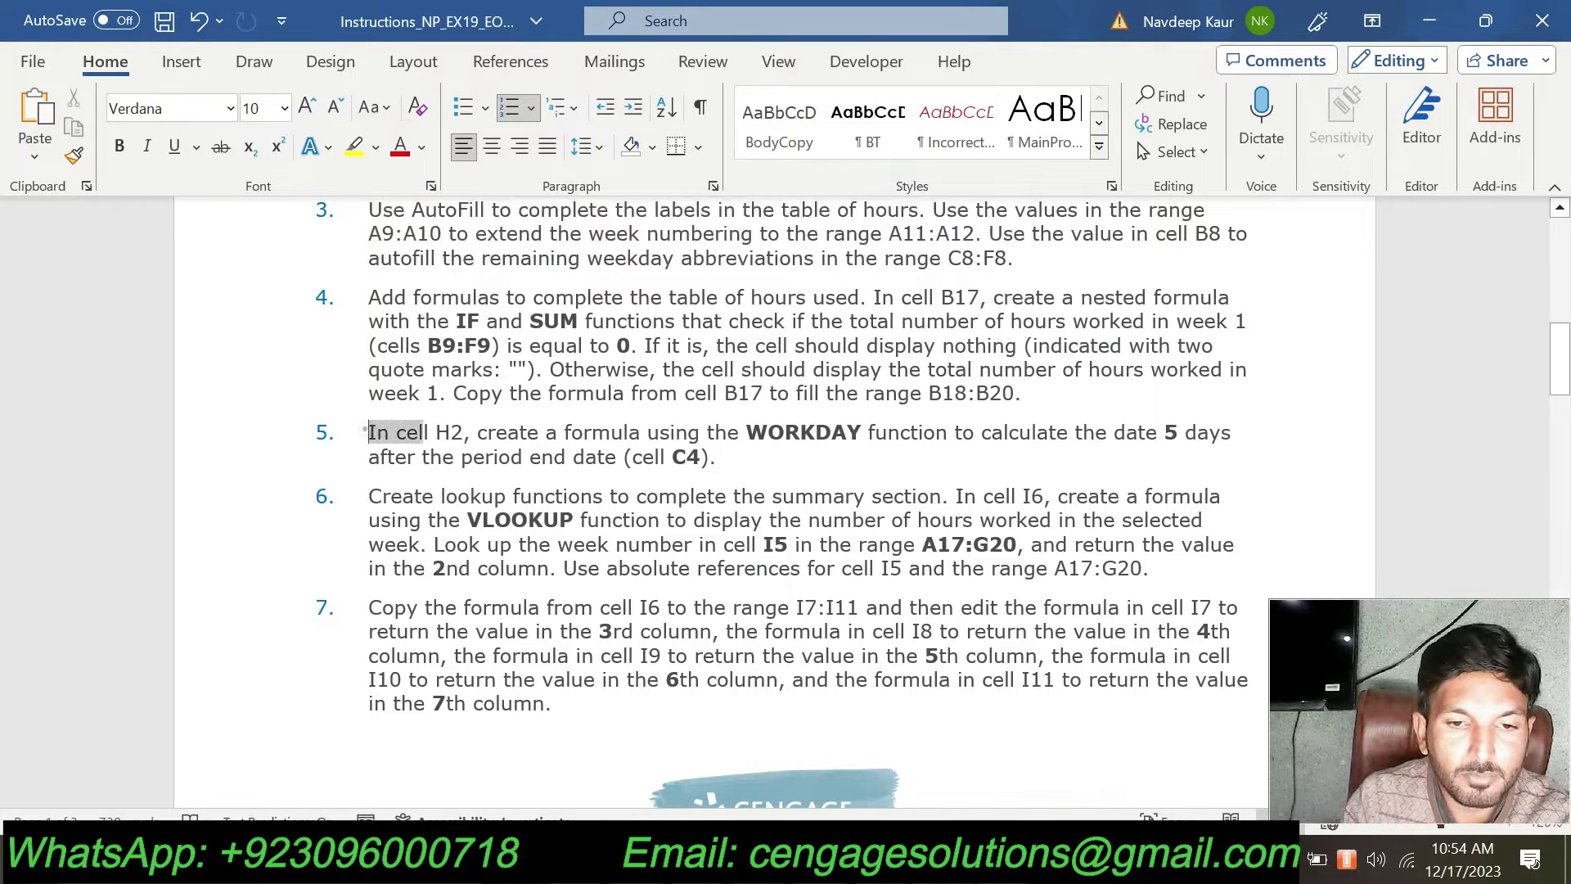
left_click_drag(369, 433, 724, 458)
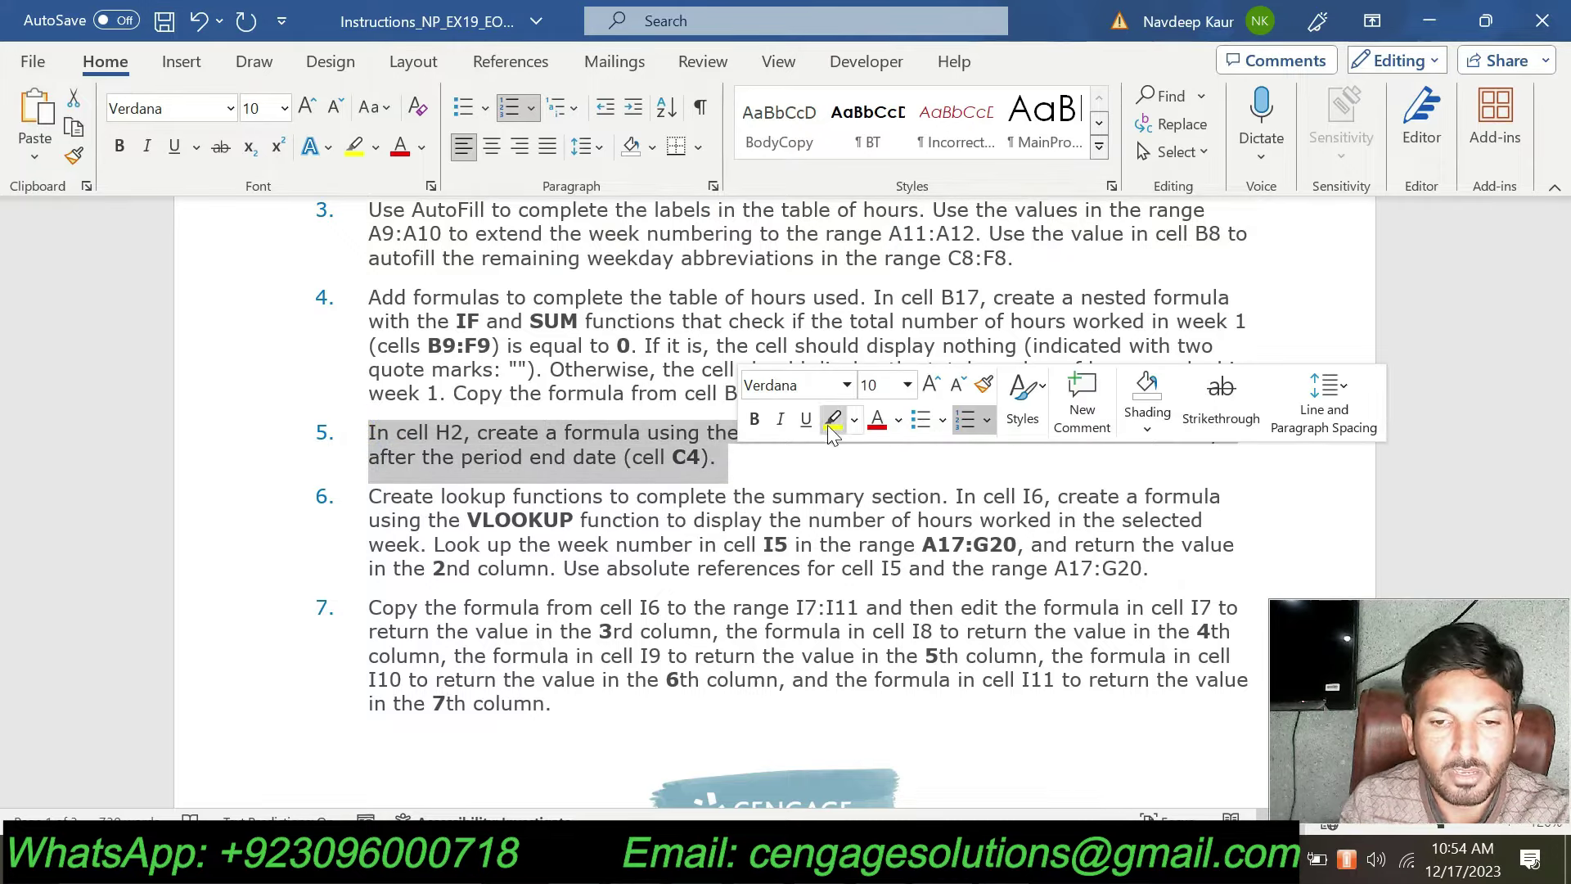
left_click(832, 420)
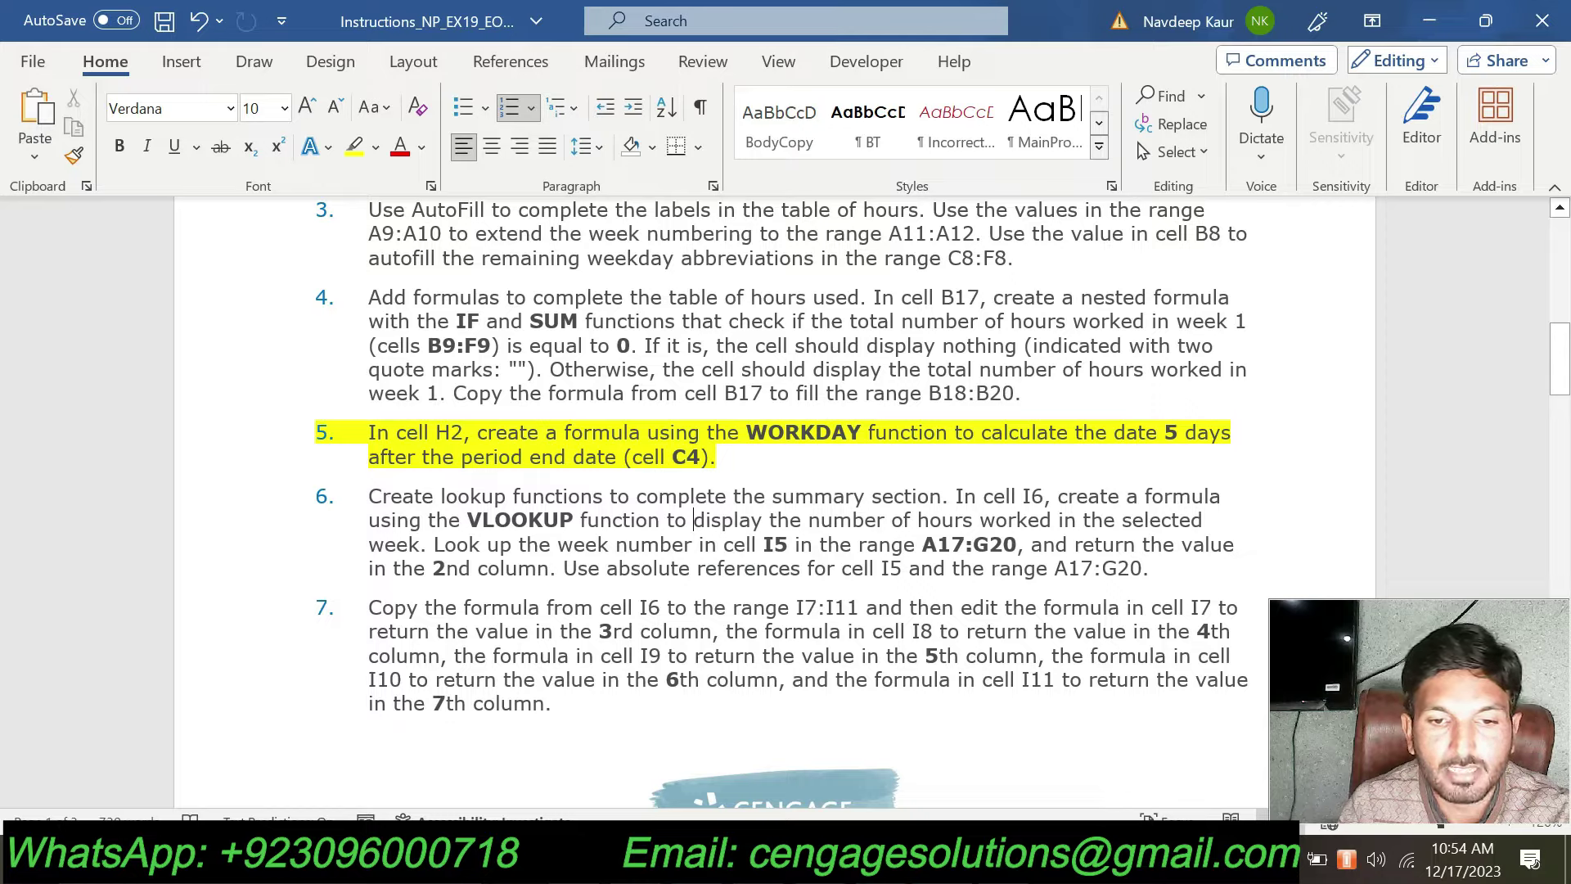
left_click(694, 520)
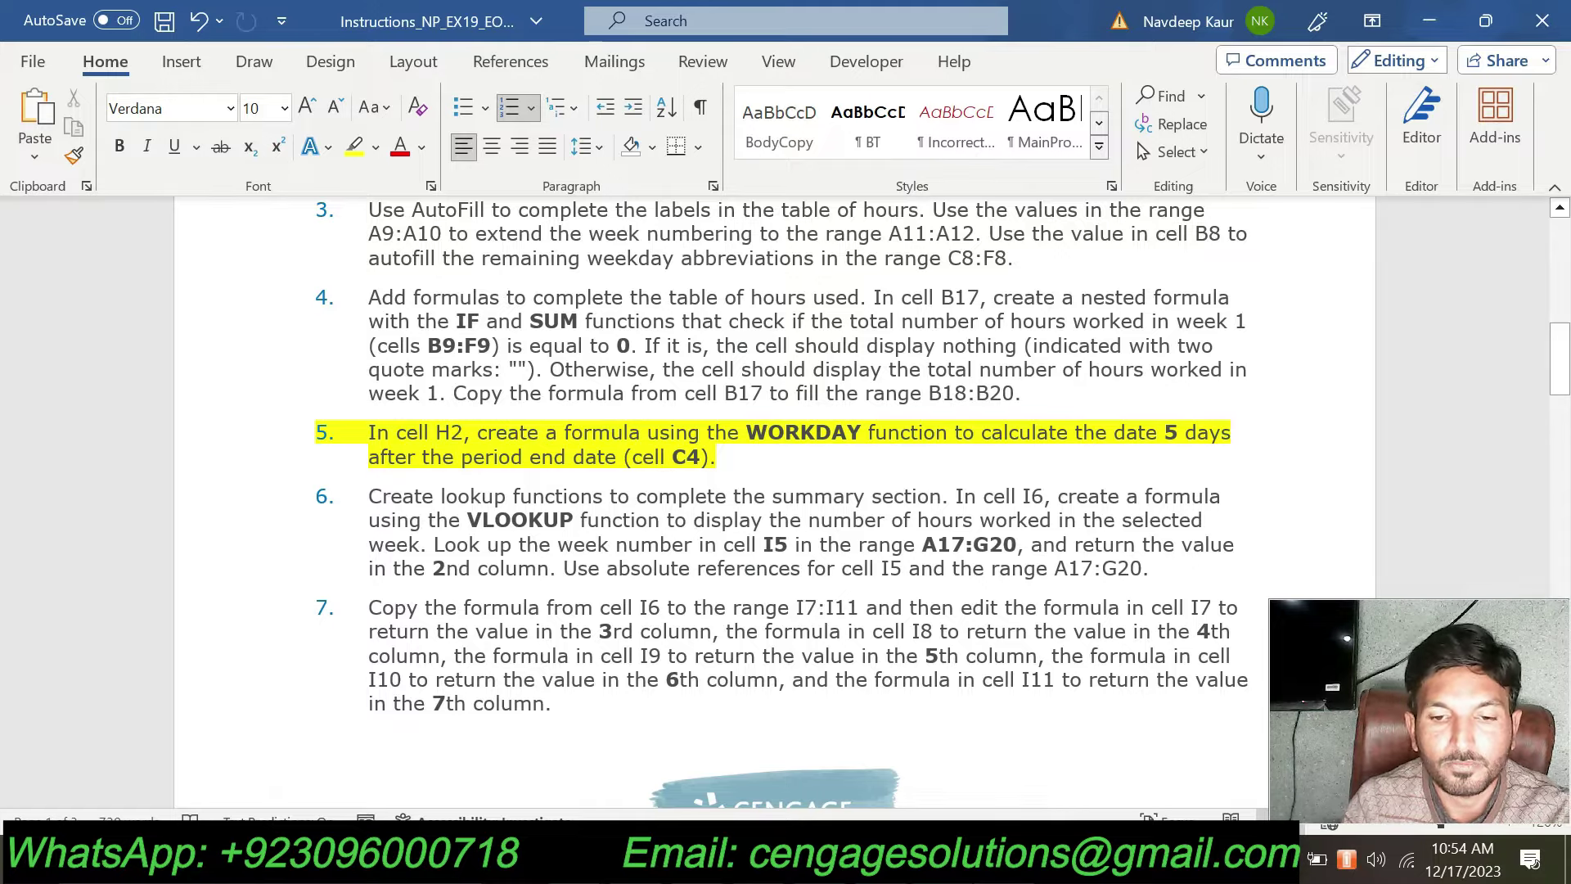
key("alt+Tab")
scroll(1113, 573, "down", 2)
scroll(1133, 561, "down", 1)
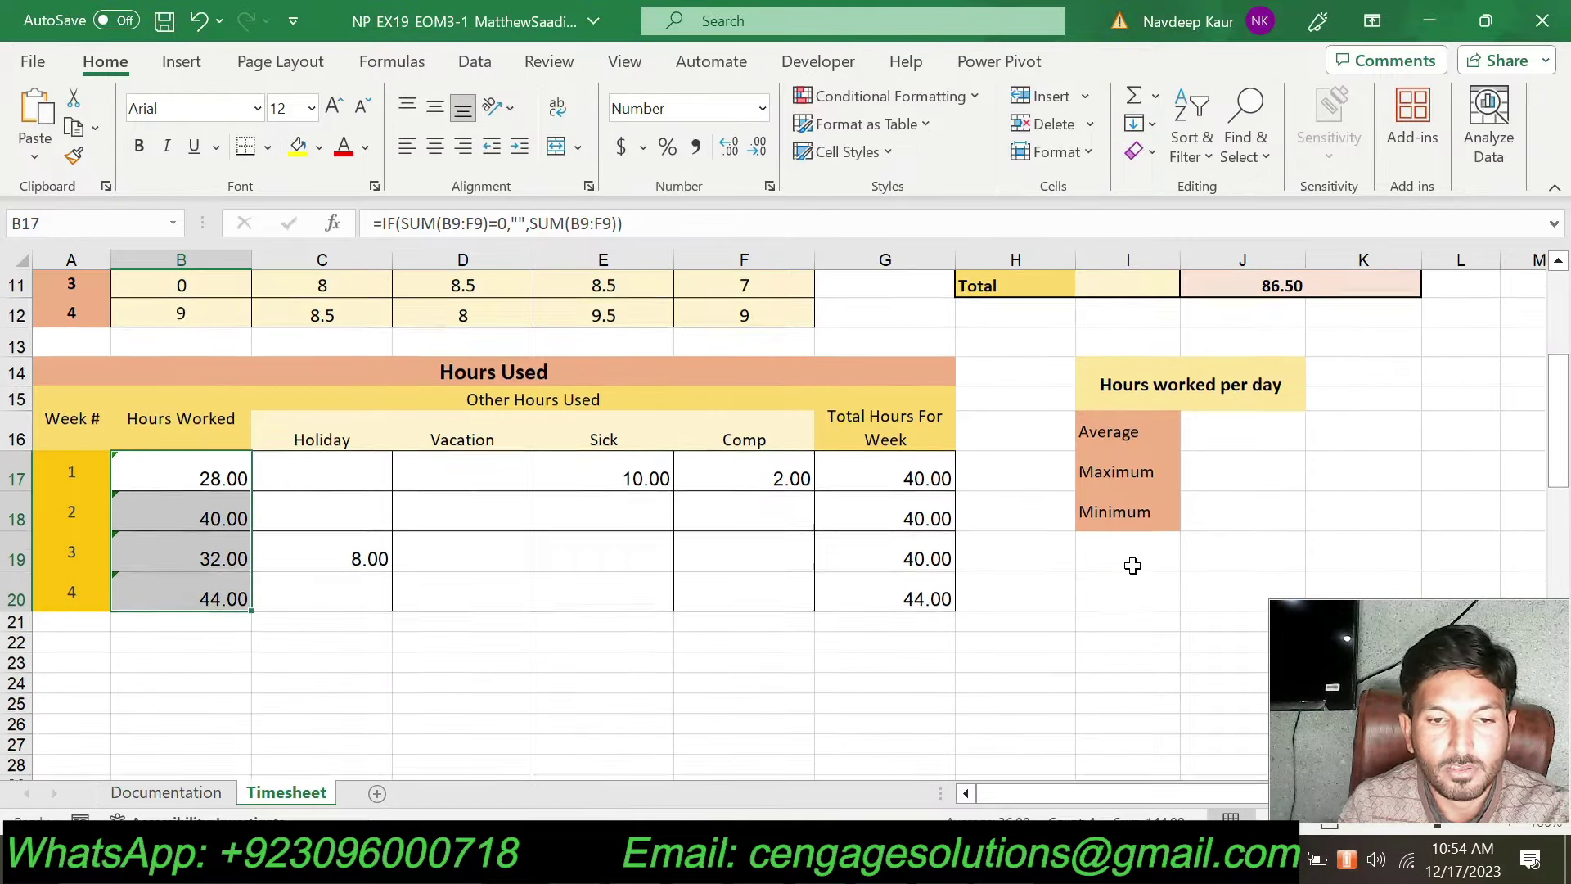
key("alt+Tab")
scroll(774, 491, "down", 5)
scroll(1140, 604, "down", 4)
scroll(1140, 603, "down", 5)
scroll(1140, 603, "down", 5)
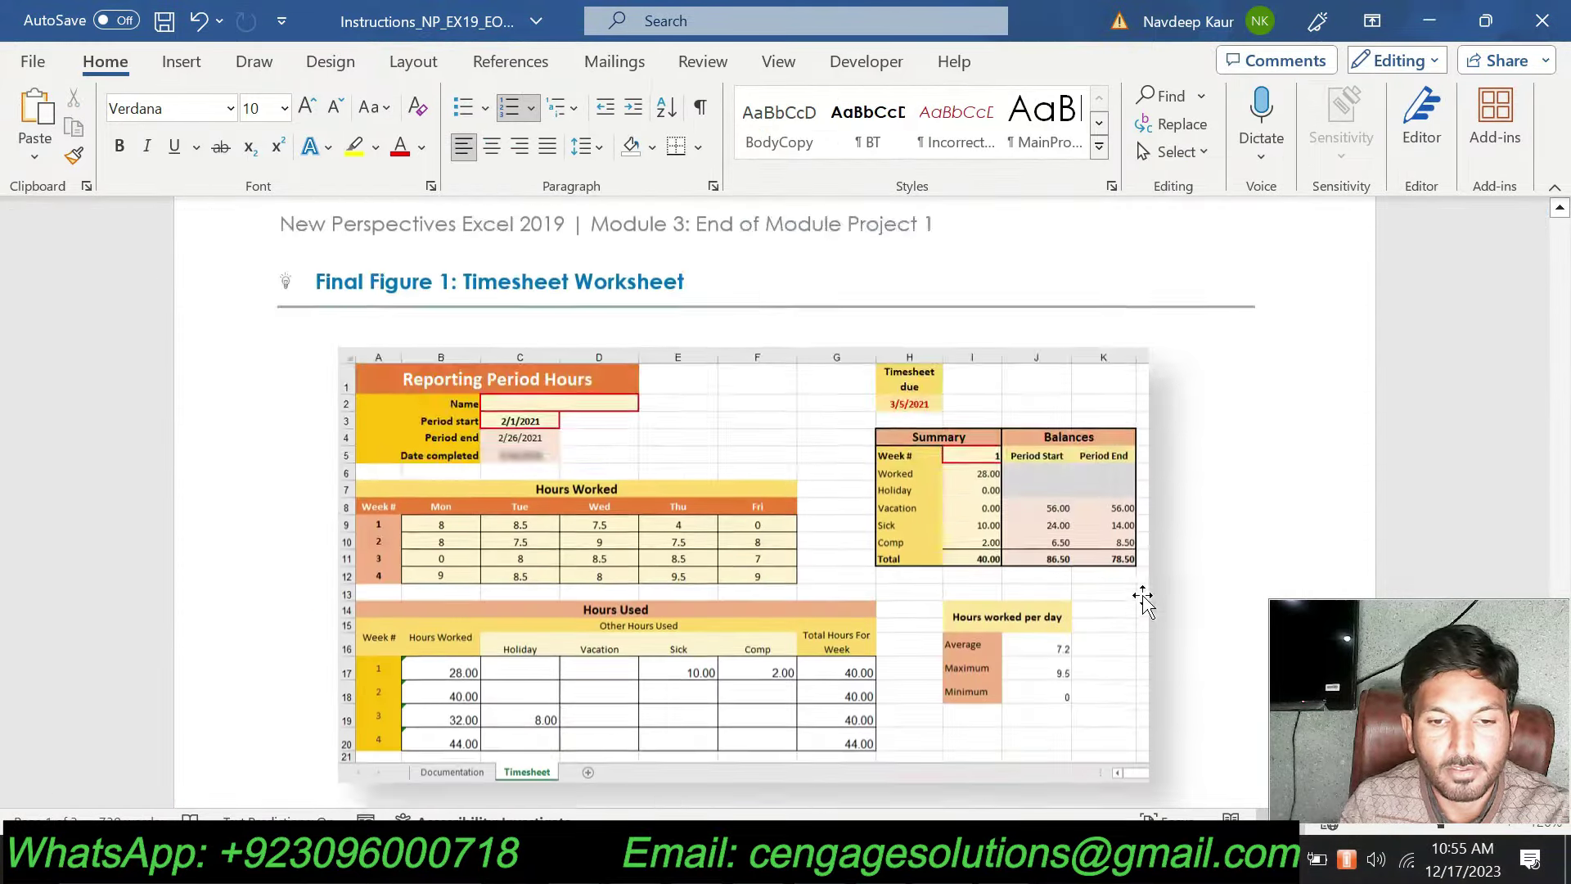
scroll(1140, 603, "down", 6)
scroll(841, 630, "up", 4)
scroll(841, 630, "up", 1)
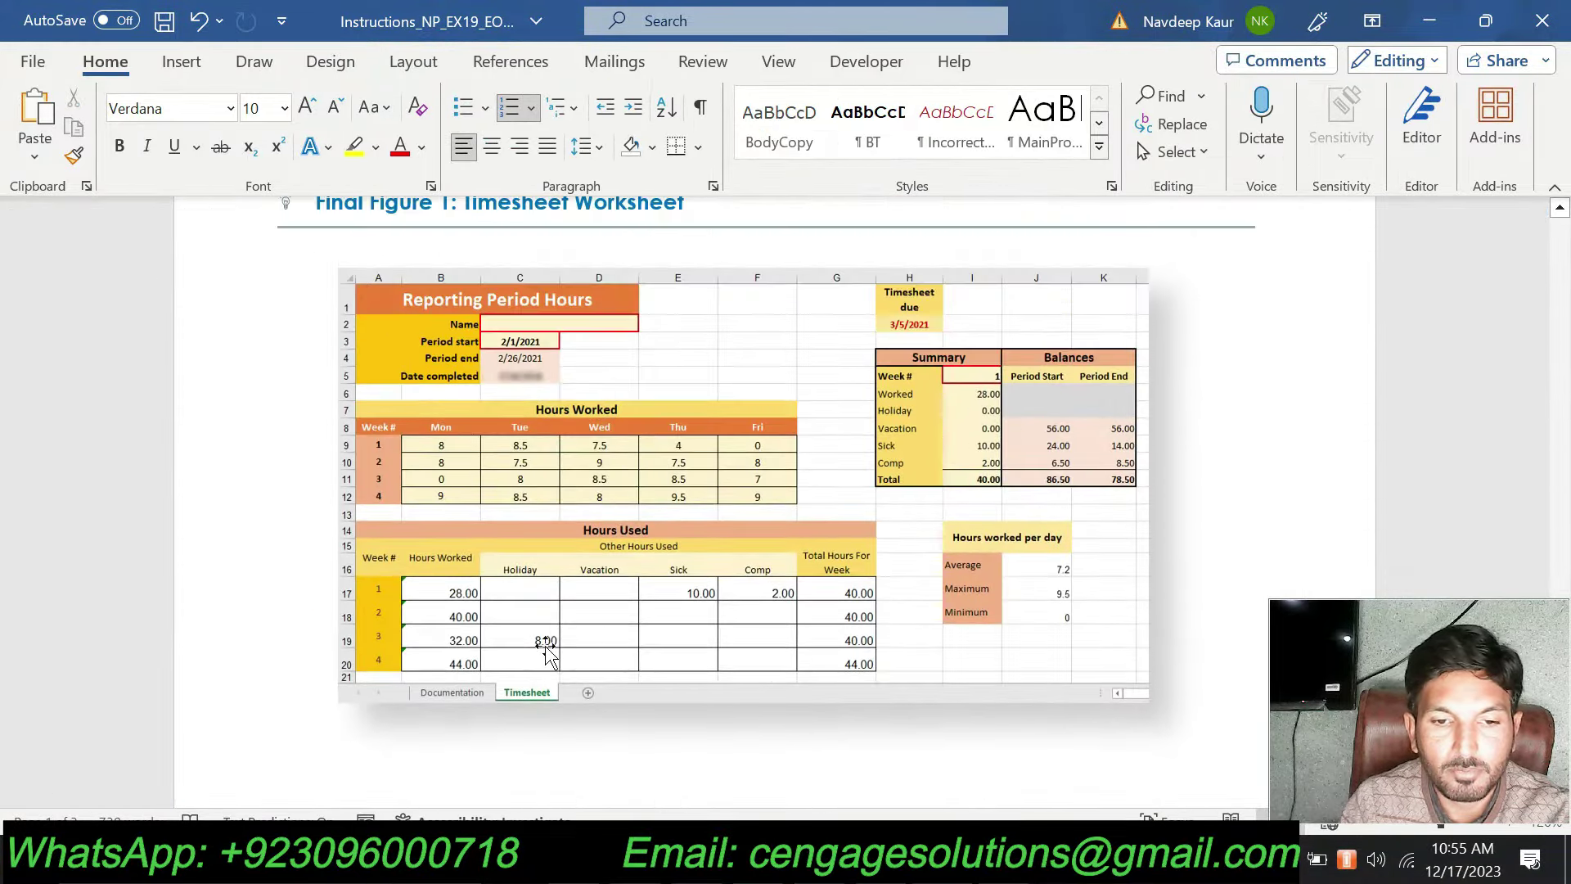
left_click(532, 614)
key("alt+Tab")
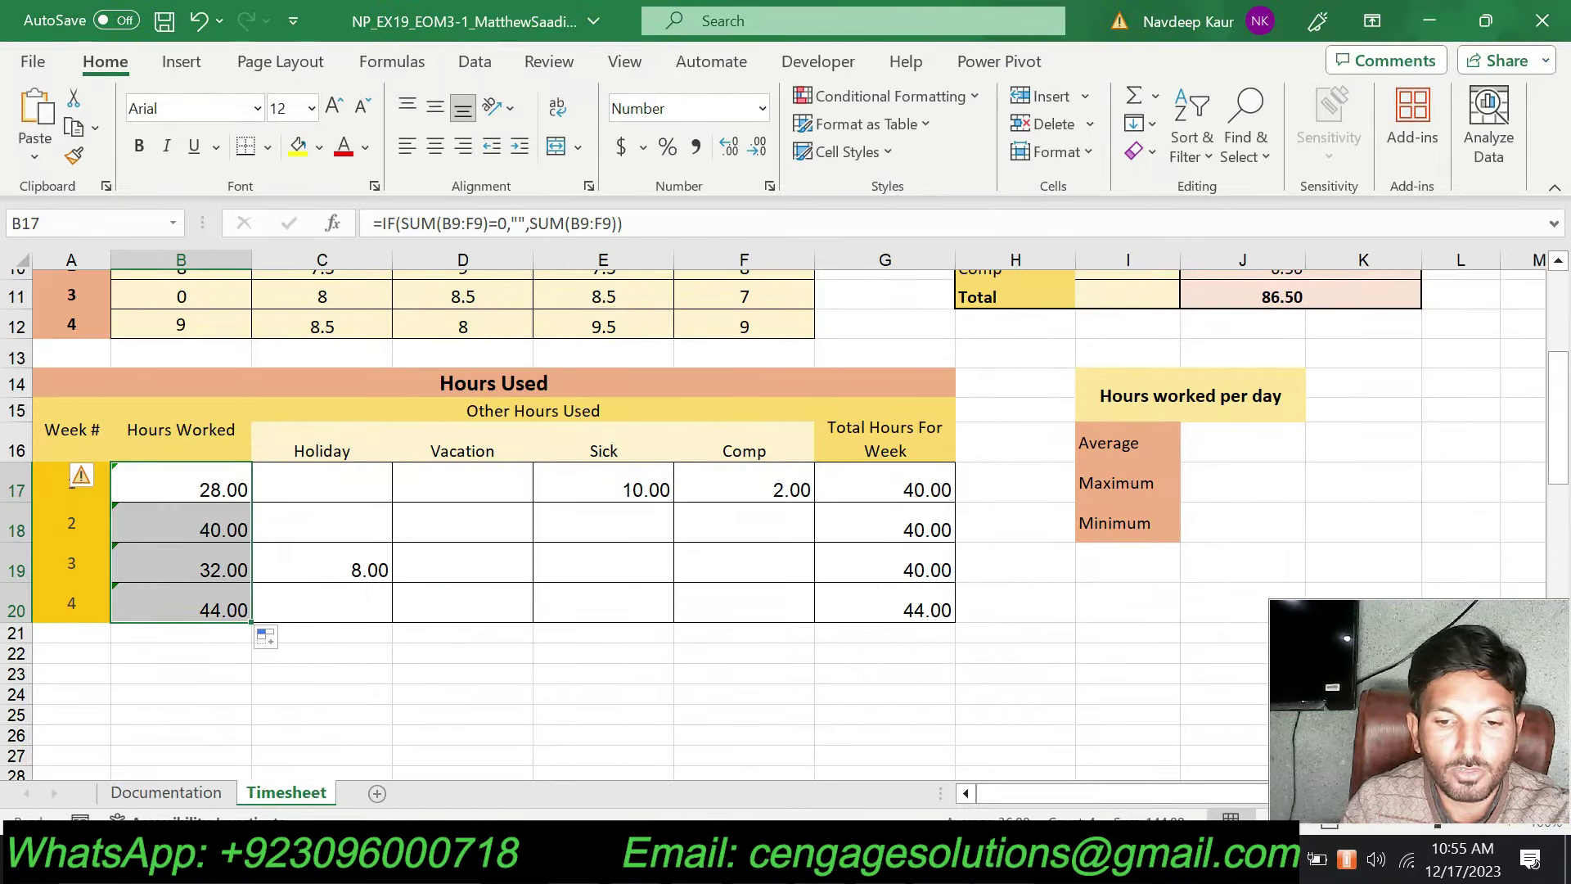
key("alt+Tab")
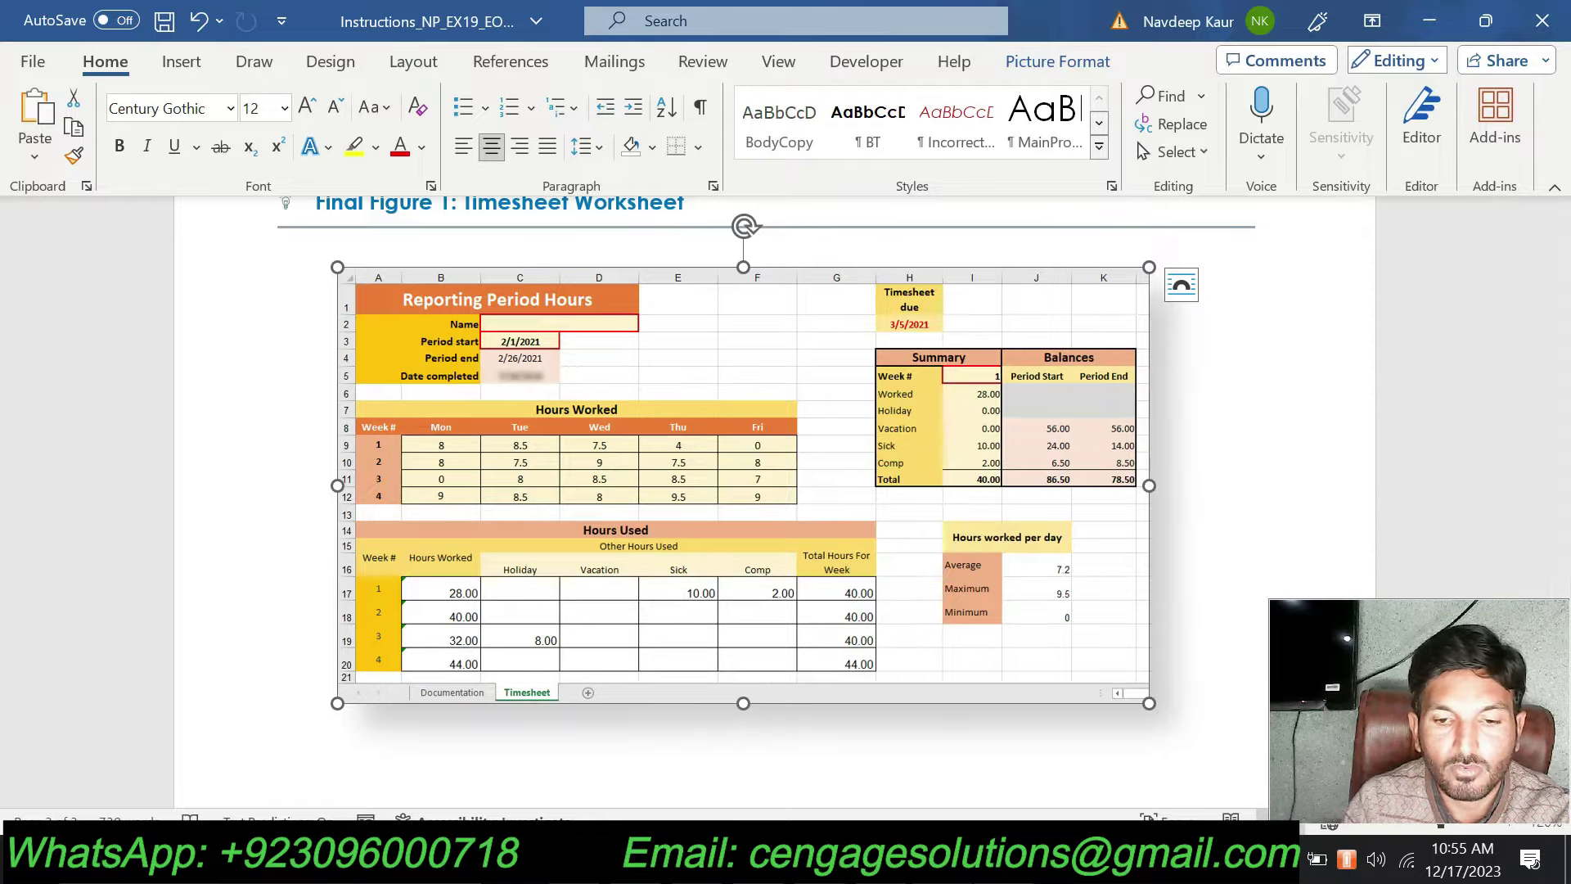
key("alt+Tab")
key("alt+Tab")
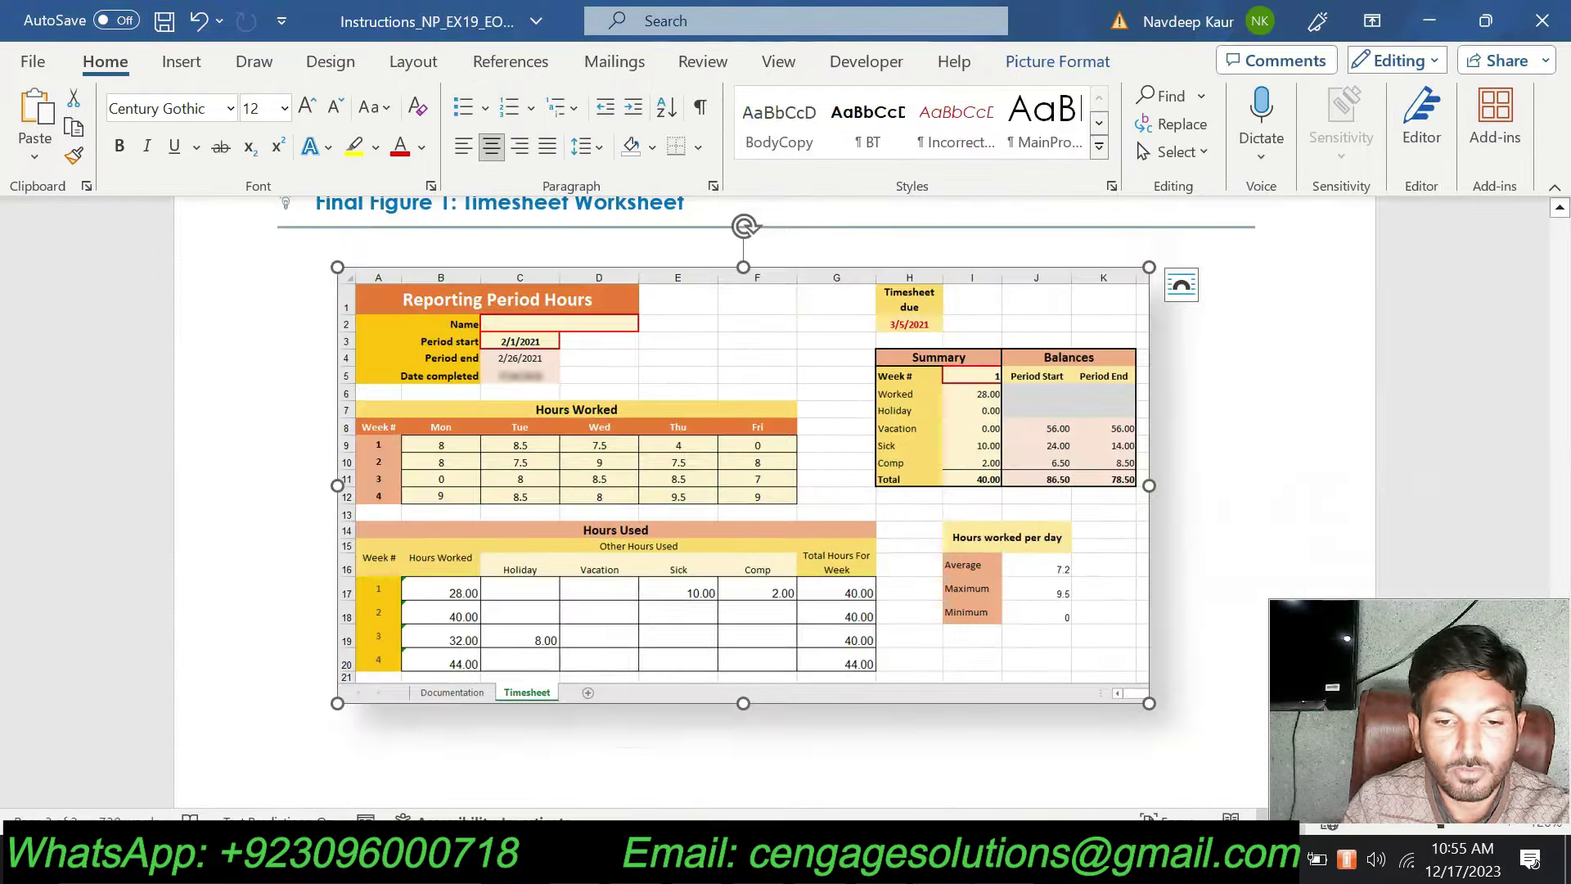
key("alt+Tab")
scroll(936, 655, "up", 3)
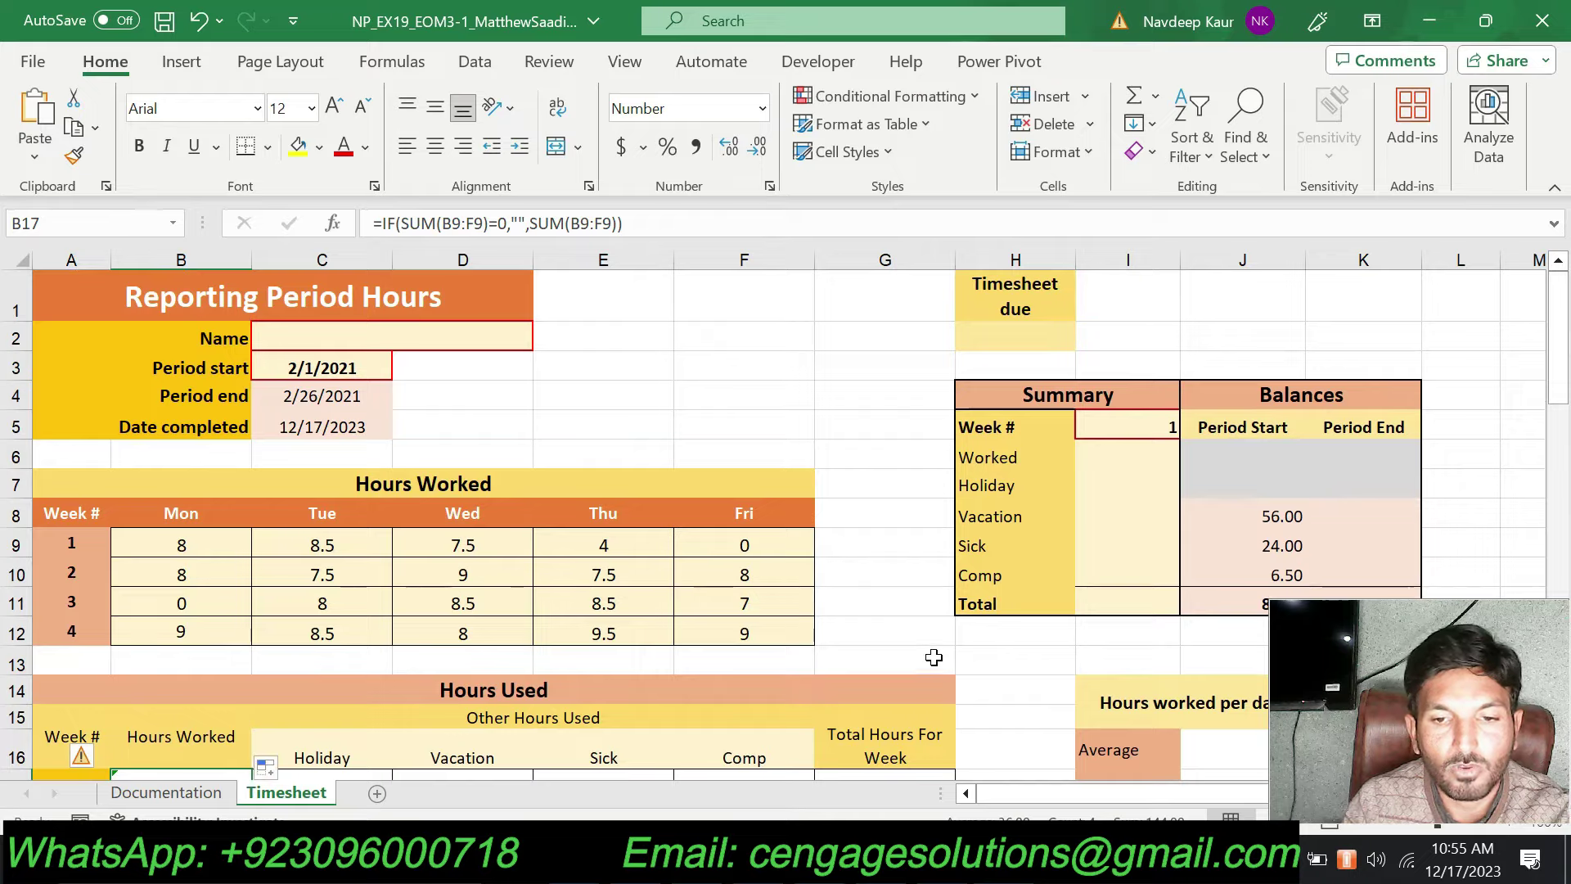
key("alt+Tab")
scroll(945, 686, "up", 2)
scroll(945, 686, "up", 5)
scroll(946, 686, "up", 5)
scroll(945, 686, "up", 5)
scroll(945, 685, "up", 5)
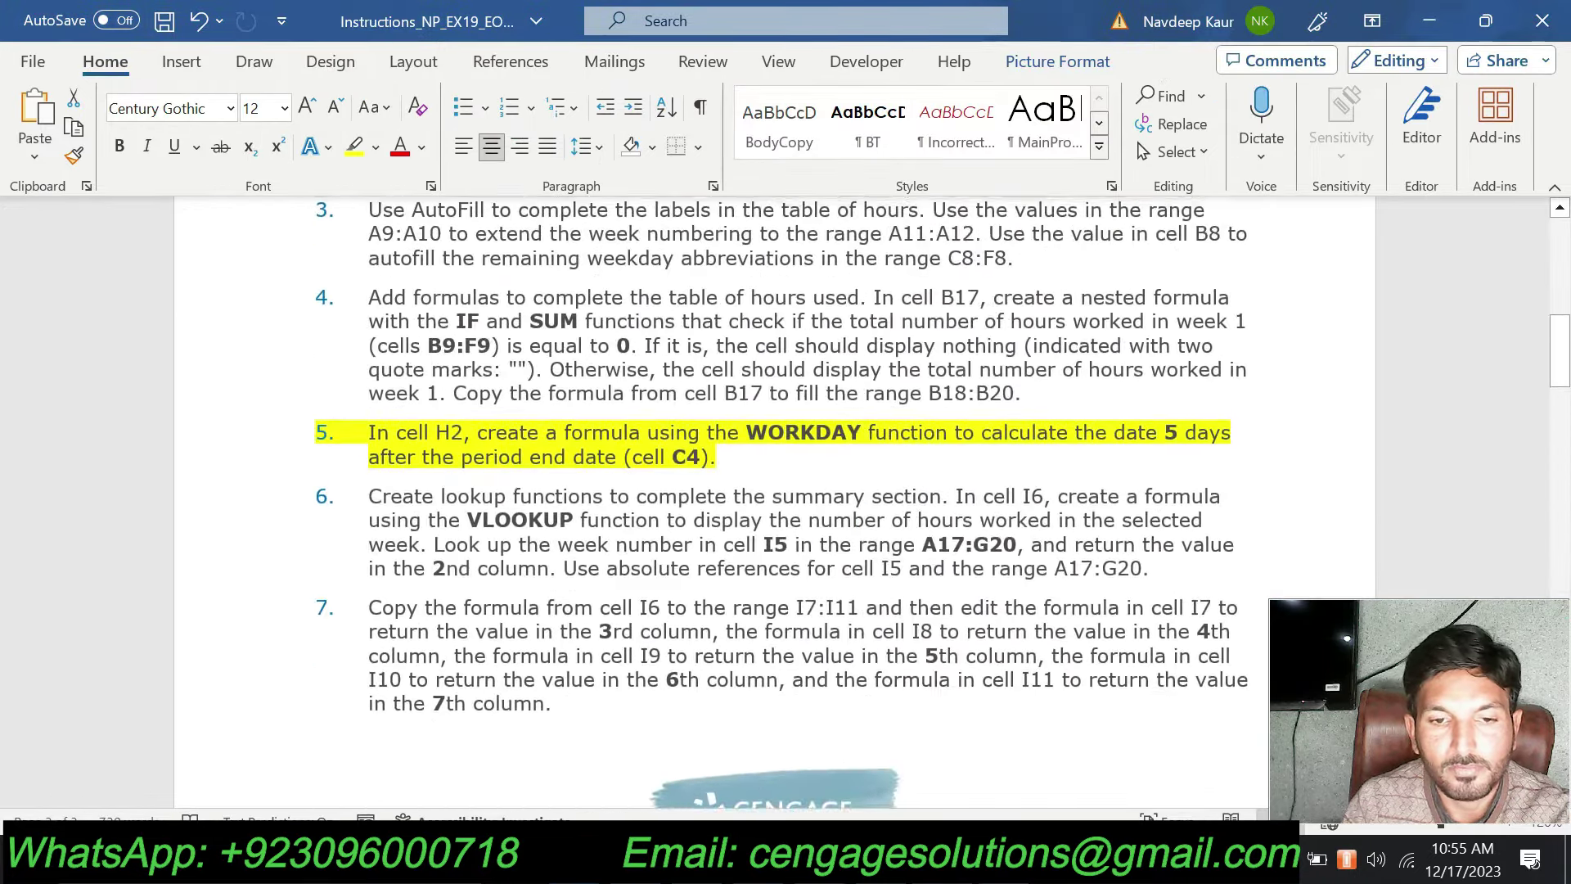
scroll(945, 685, "up", 1)
key("alt+Tab")
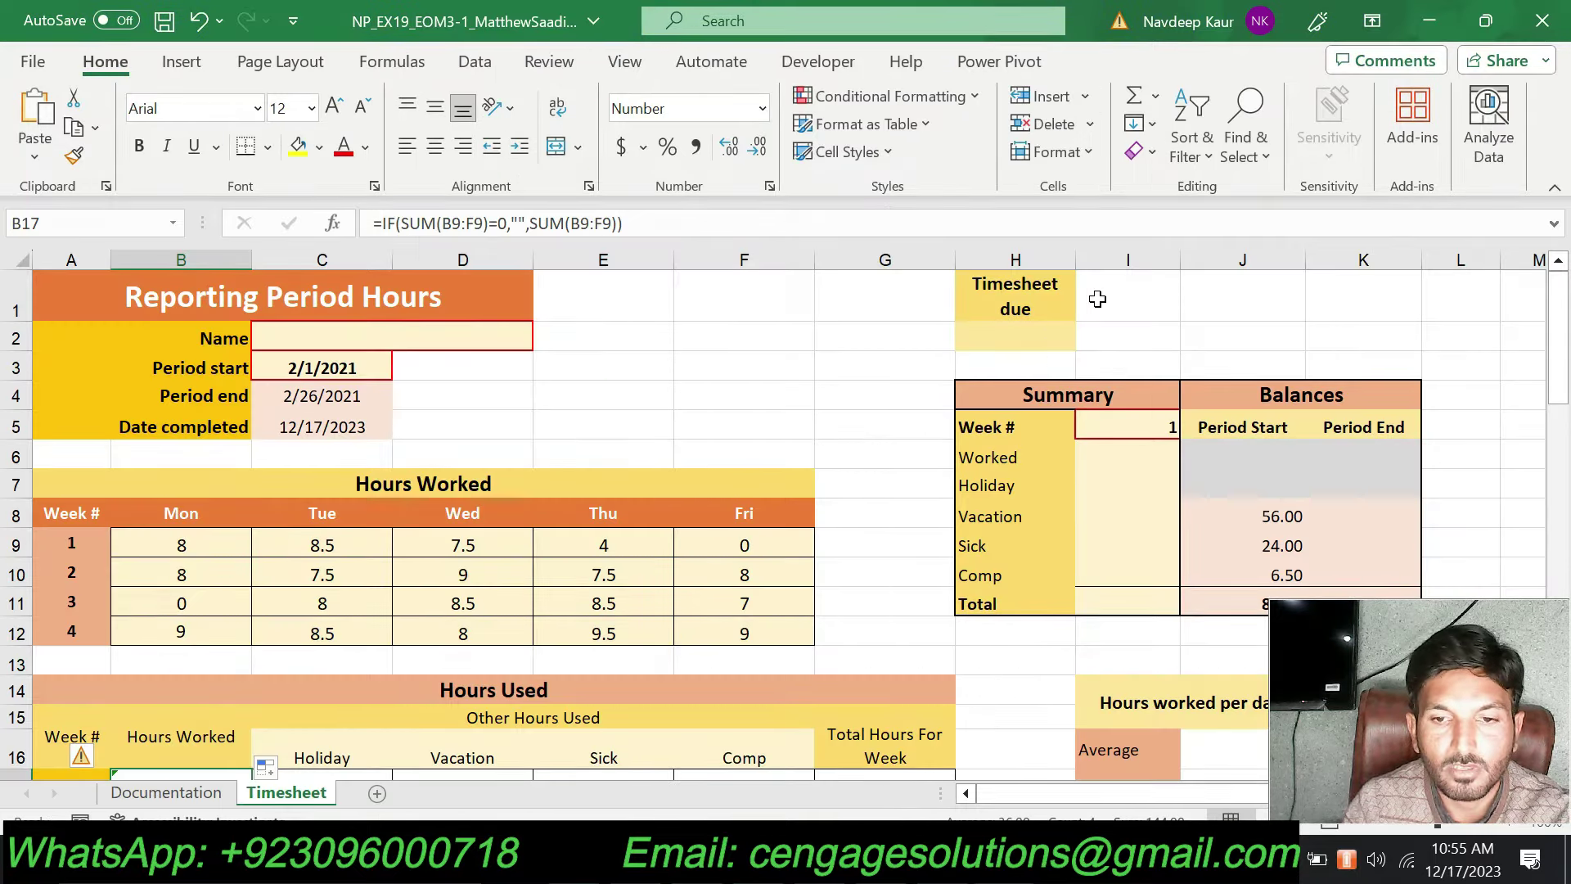
left_click(1042, 336)
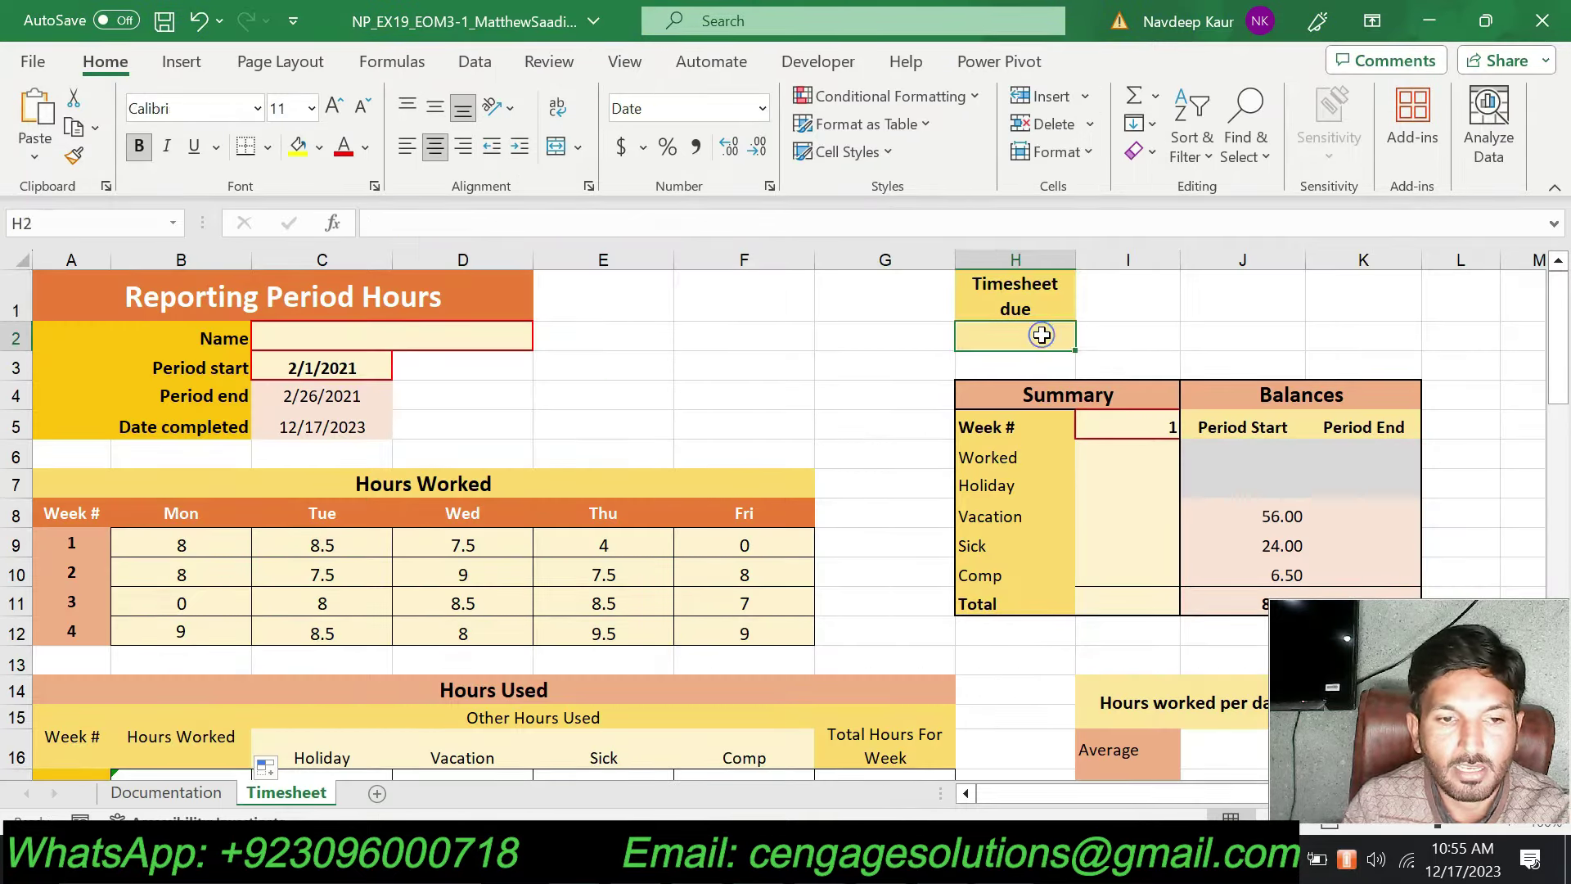
- Enter =WORKDAY(C4,5) in H2, giving the due date 3/5/2021
type("=")
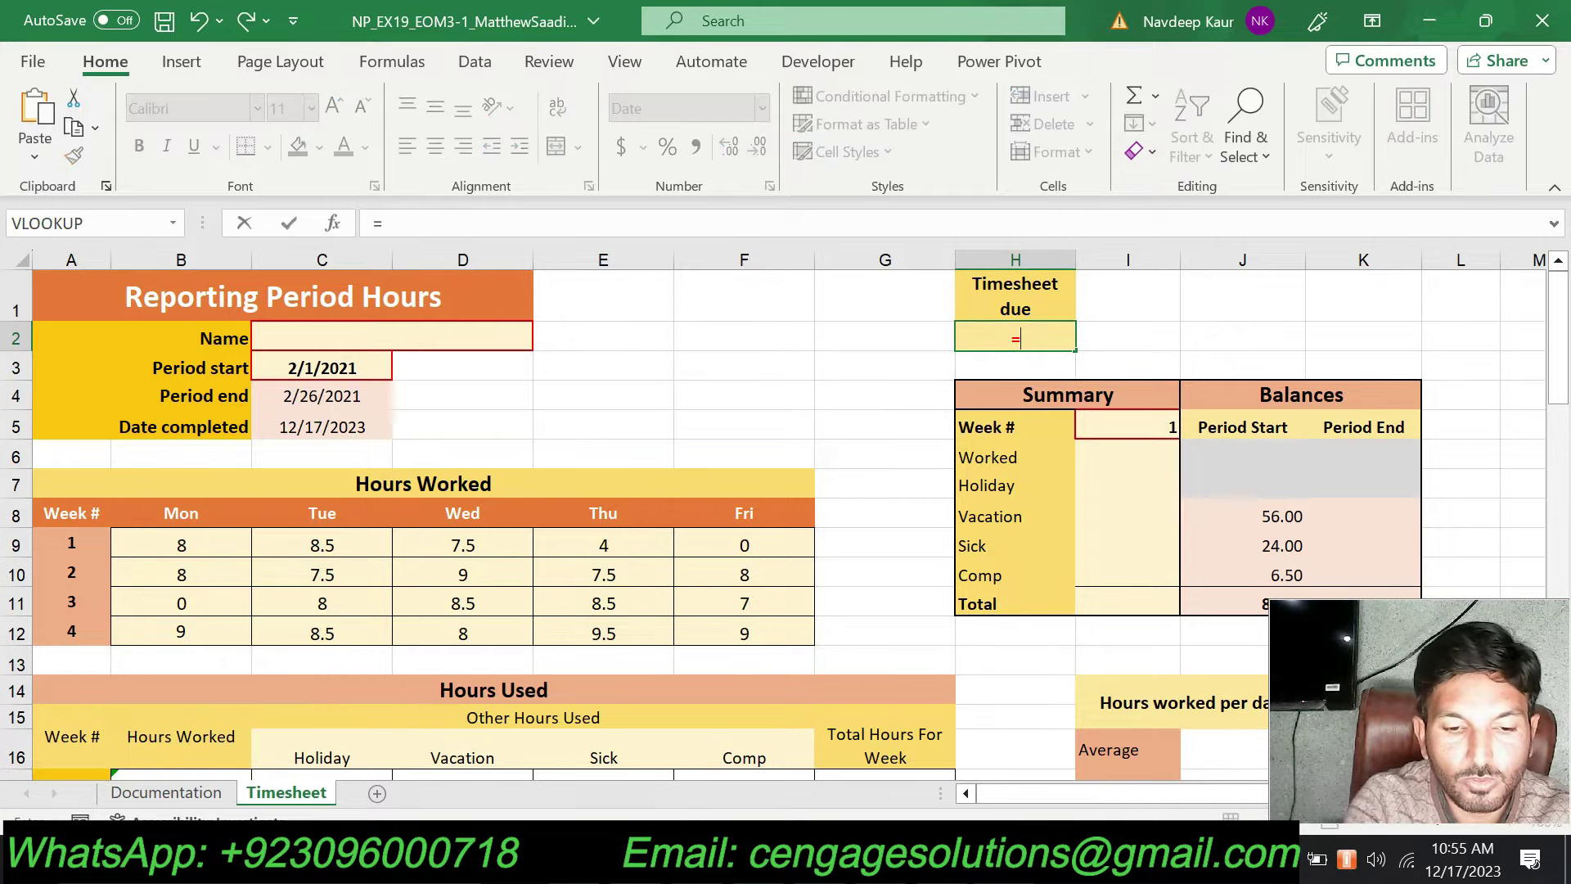
type("wor")
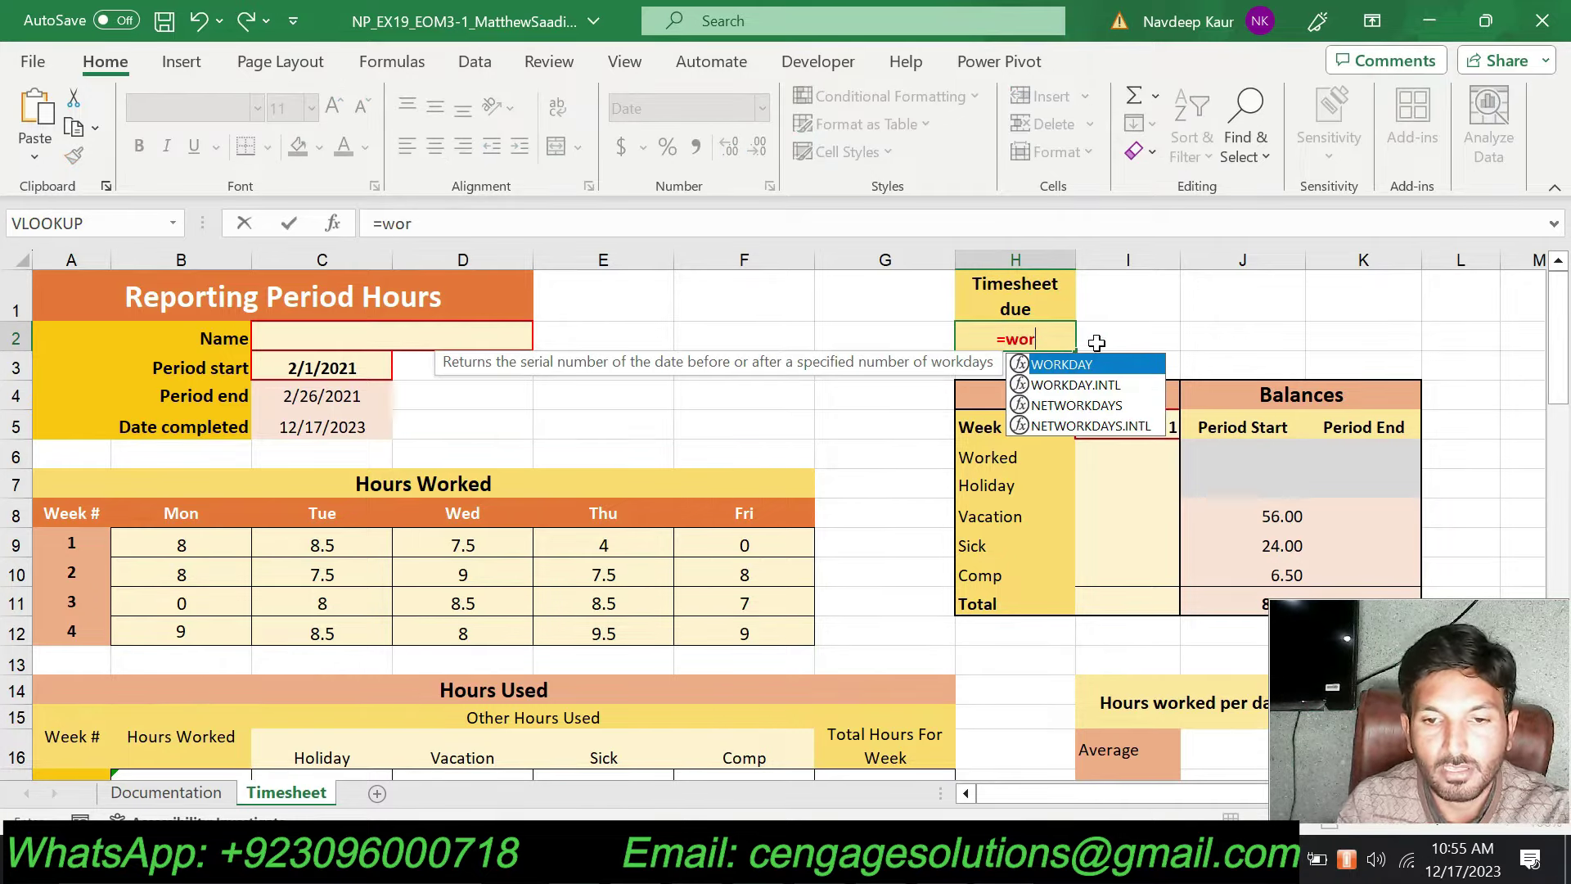
double_click(1102, 362)
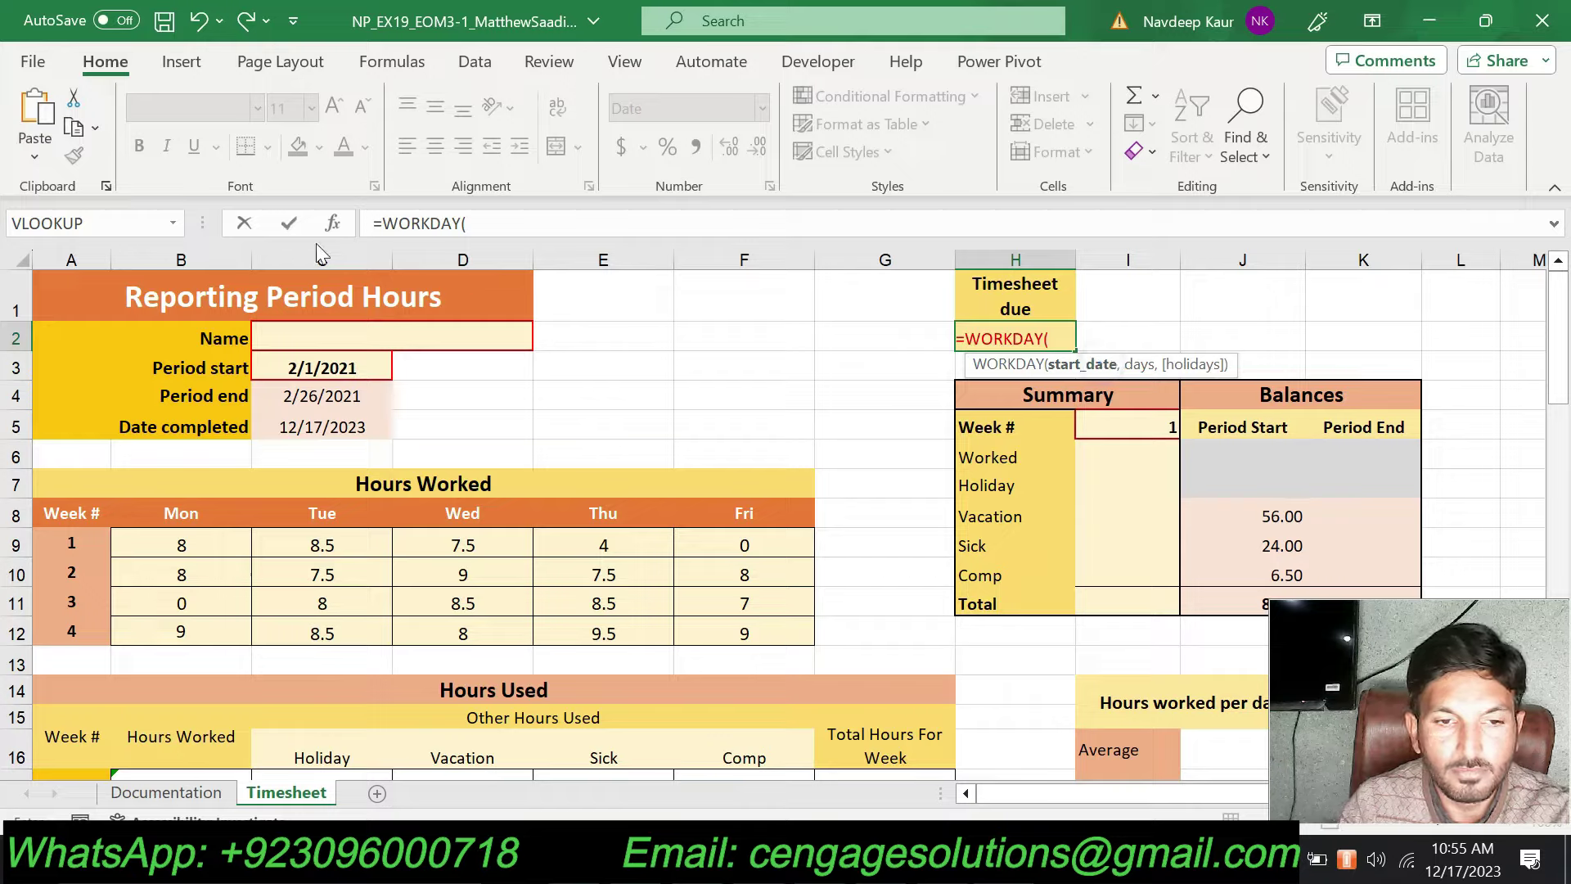
left_click(333, 223)
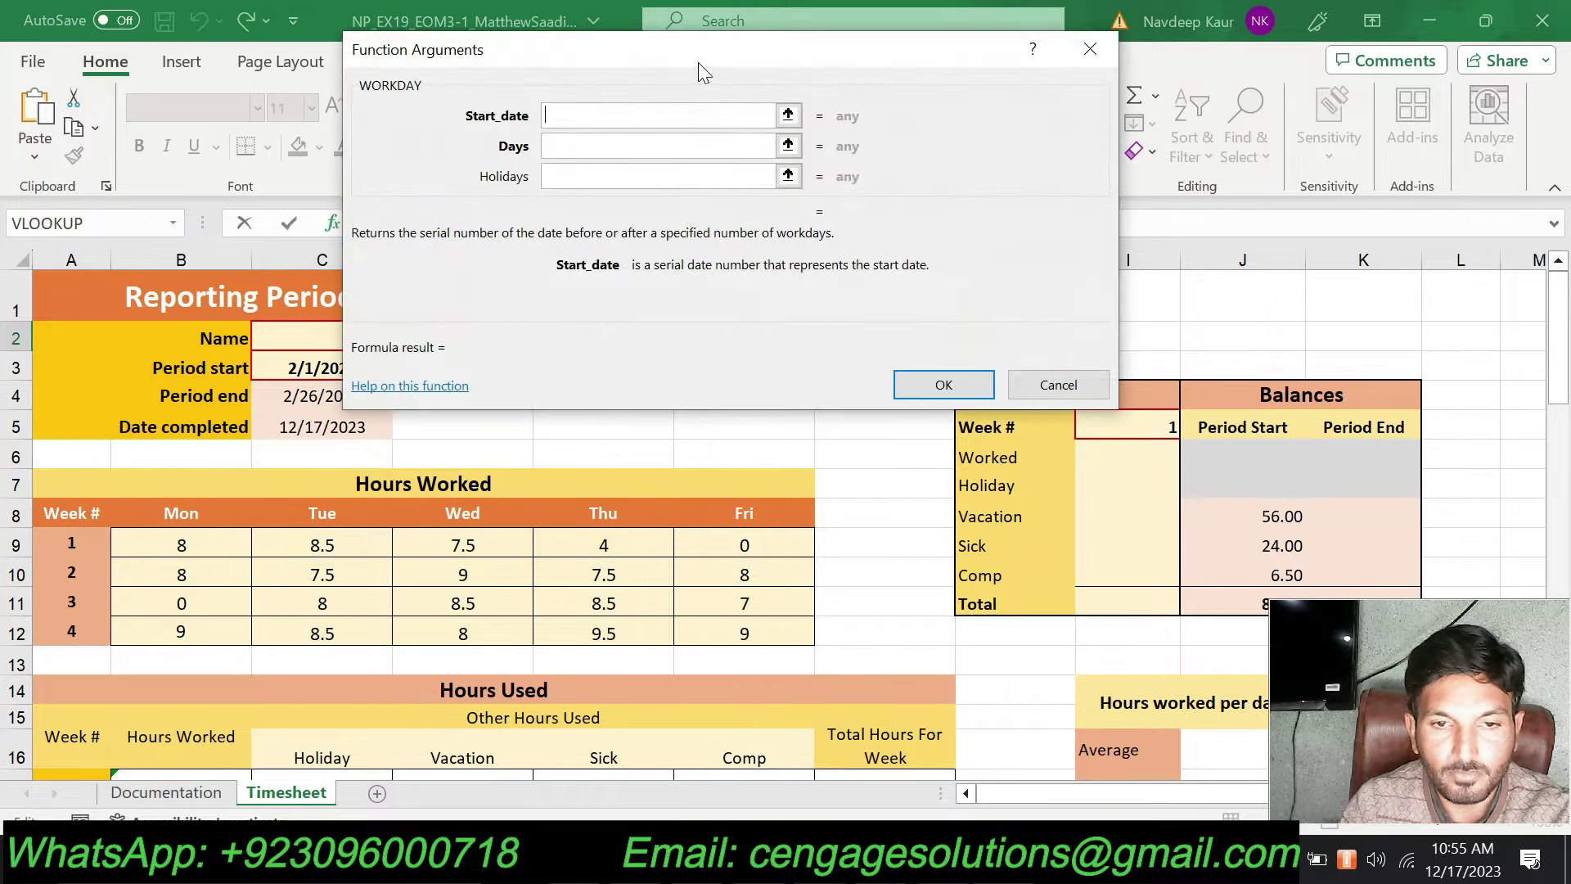
key("alt+Tab")
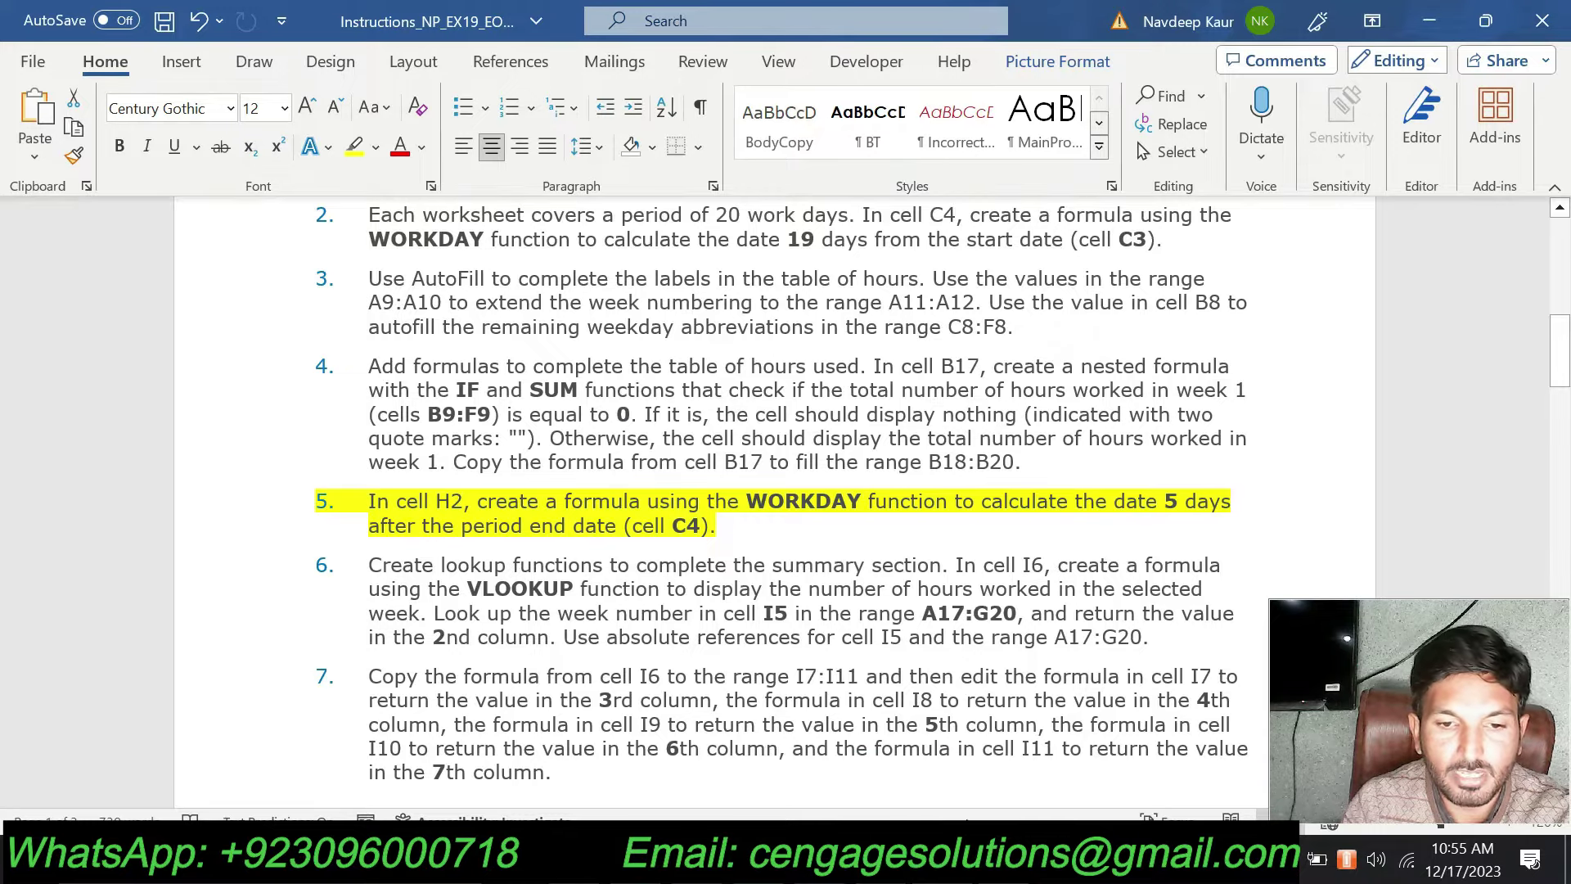
key("alt+Tab")
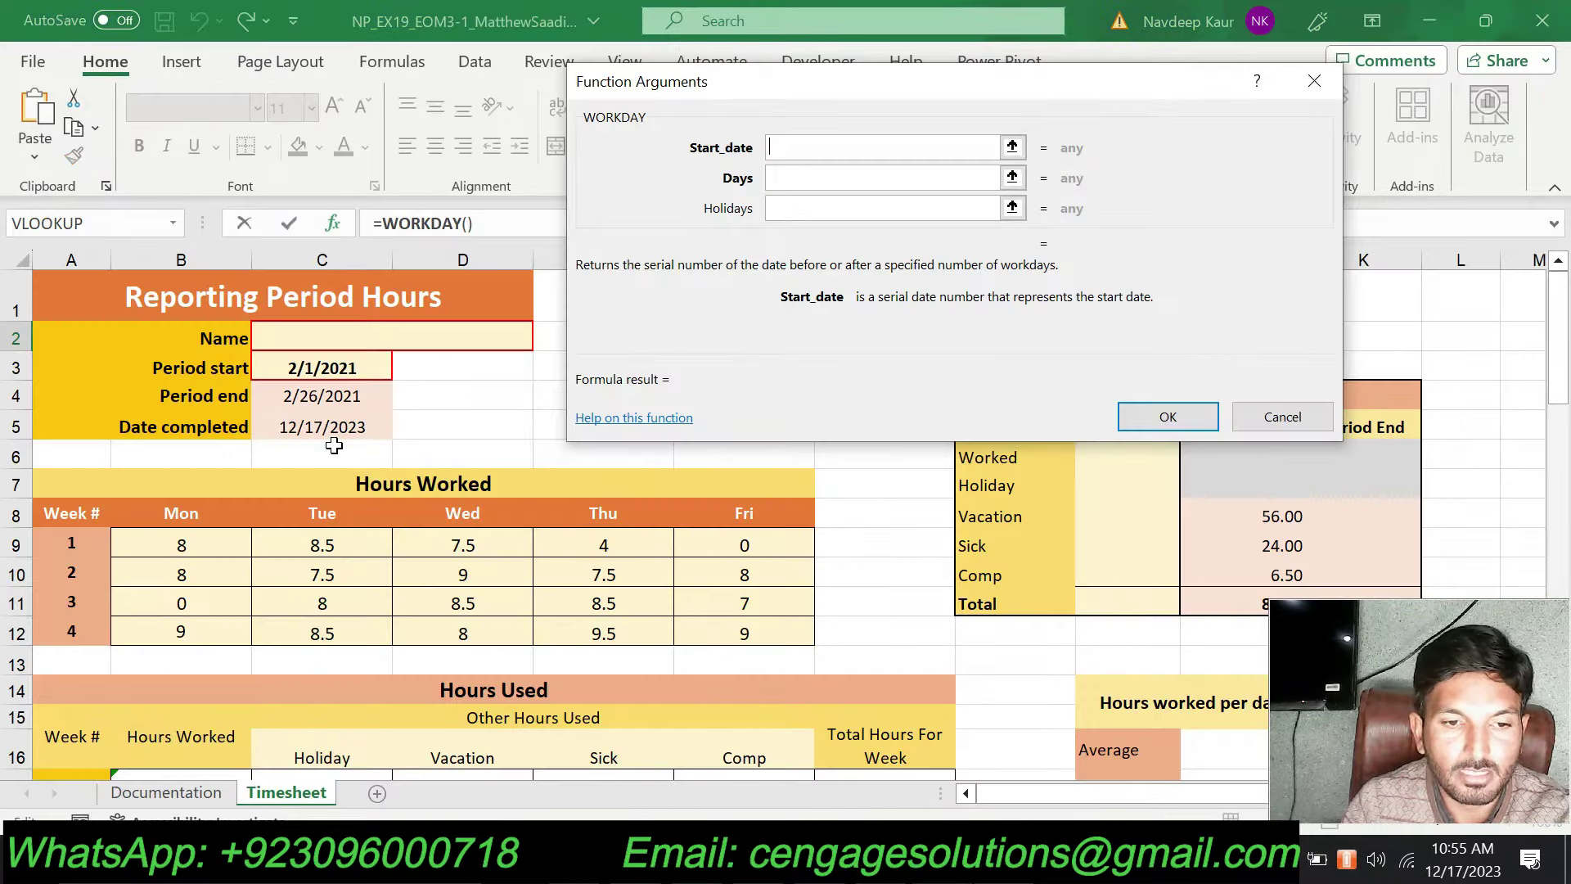
left_click(330, 401)
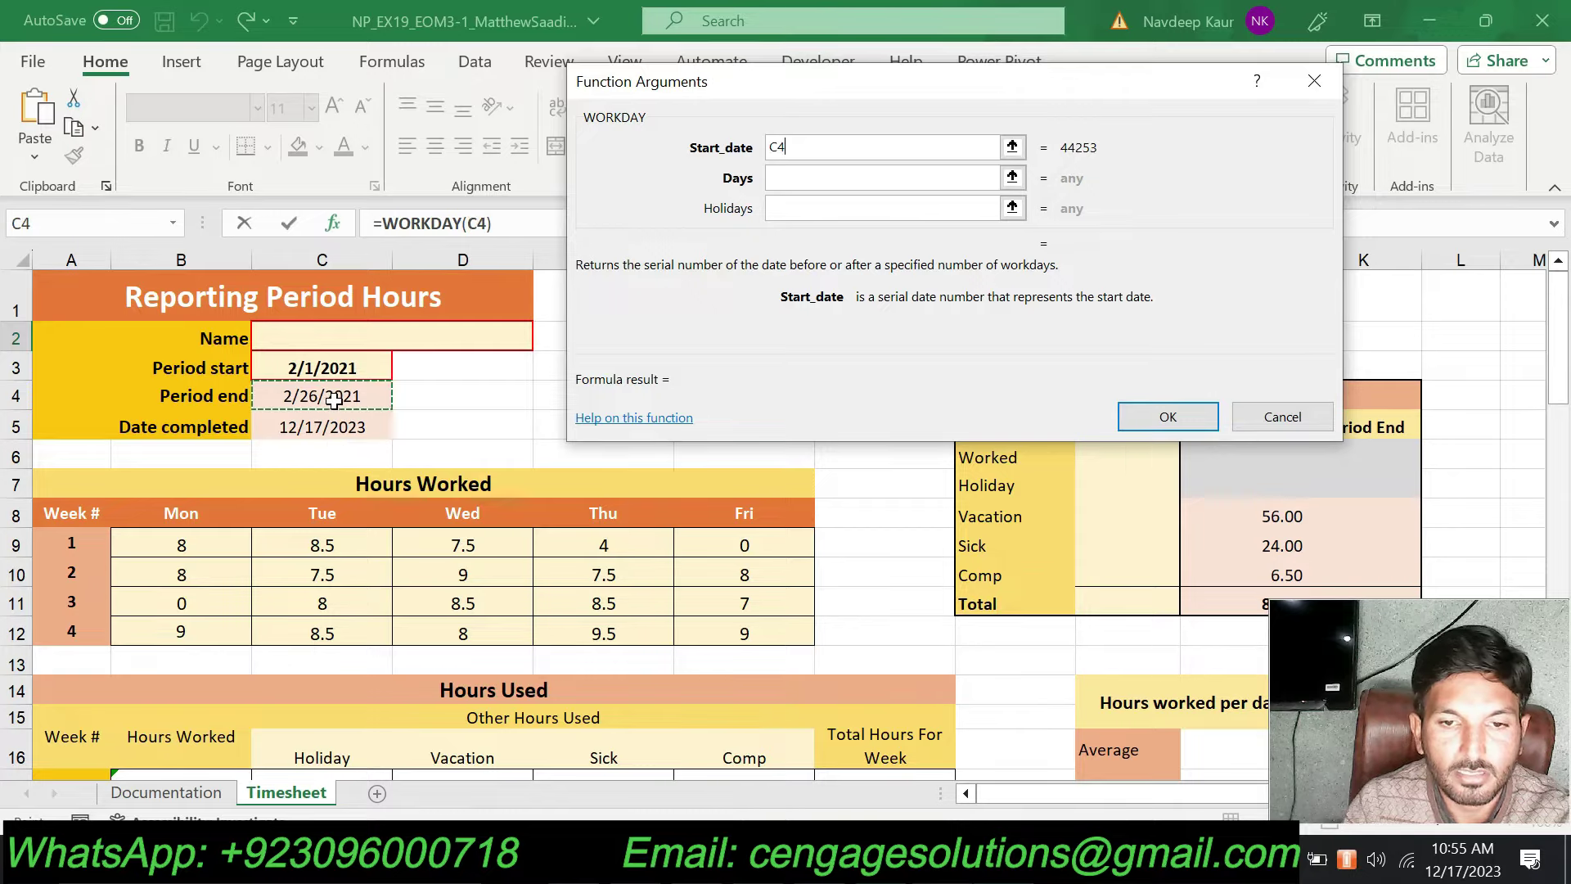
left_click(808, 179)
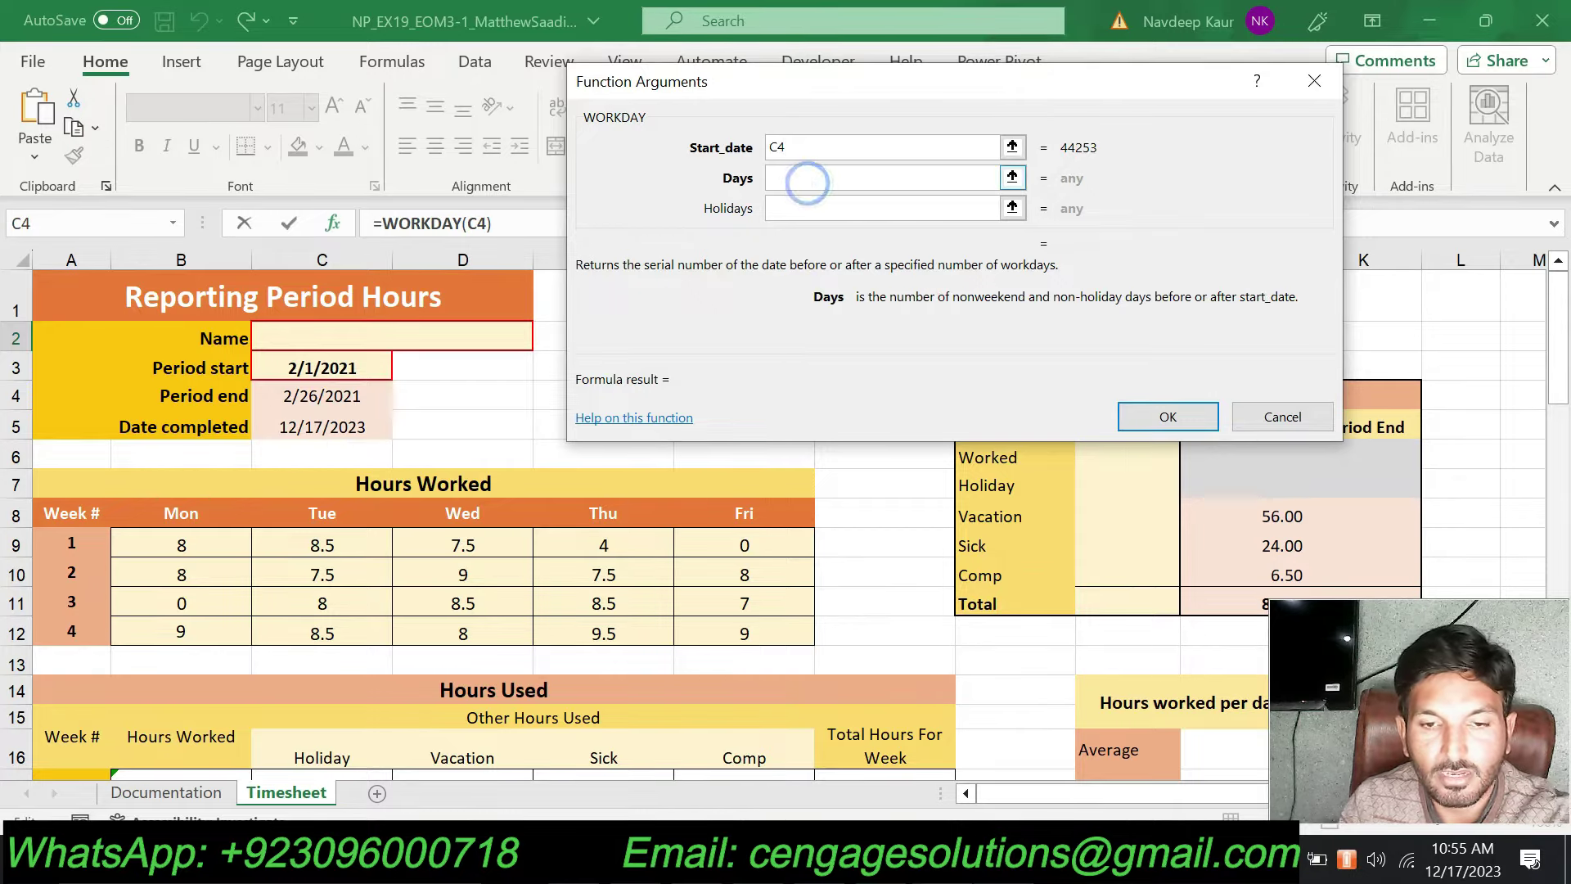
type(",5")
left_click(1178, 417)
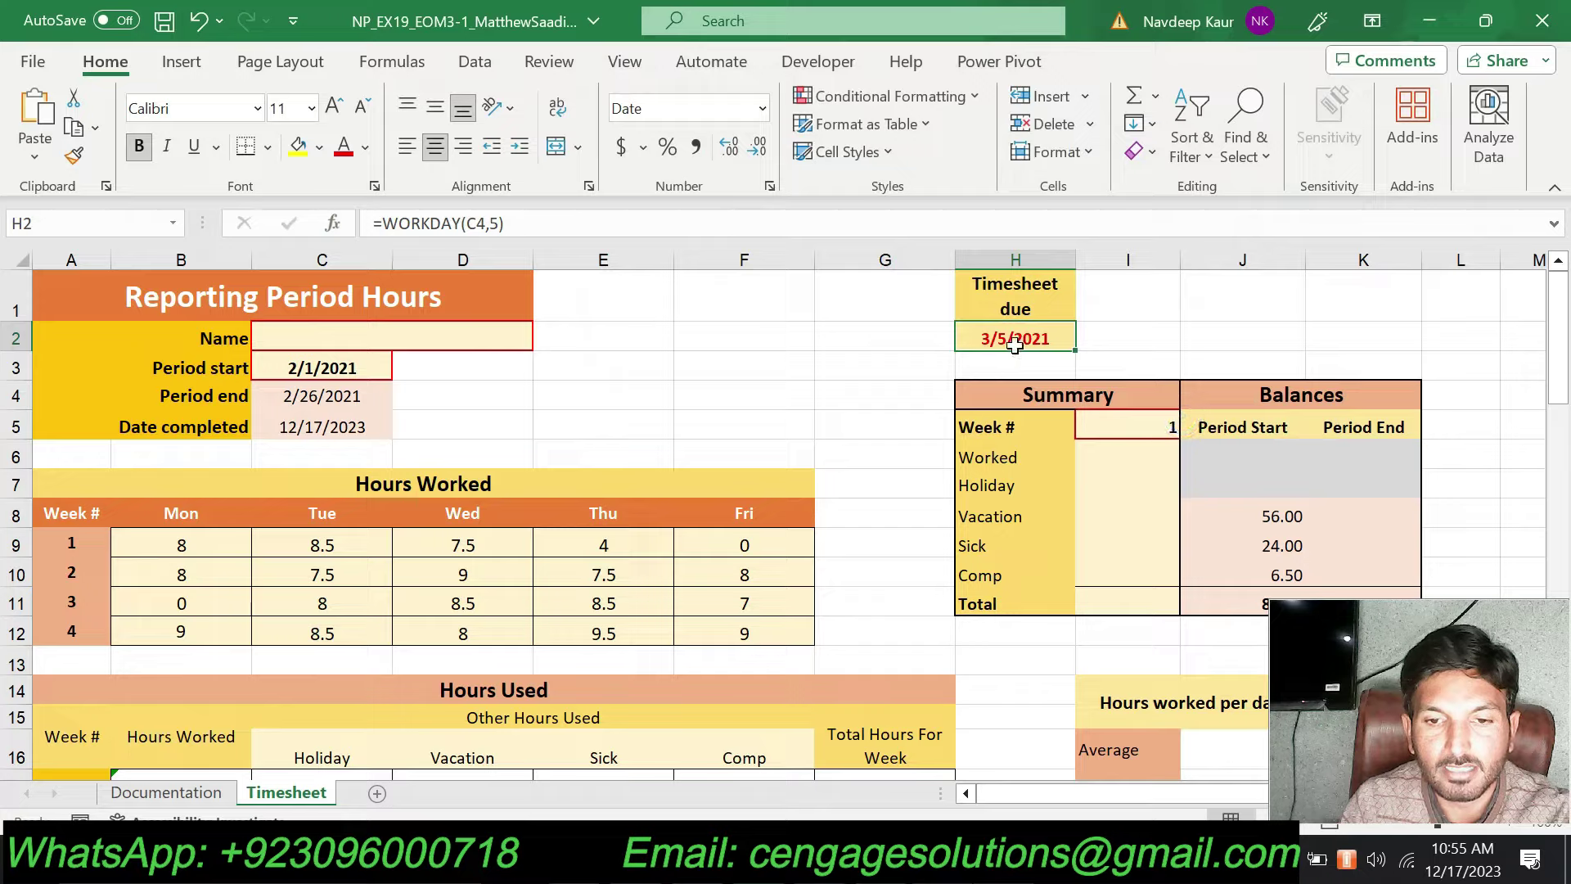
key("alt+Tab")
scroll(880, 540, "down", 3)
- Remove step 5's yellow highlight and highlight step 6's VLOOKUP instruction instead
scroll(880, 541, "down", 5)
scroll(879, 540, "down", 5)
scroll(879, 540, "down", 5)
scroll(876, 540, "down", 1)
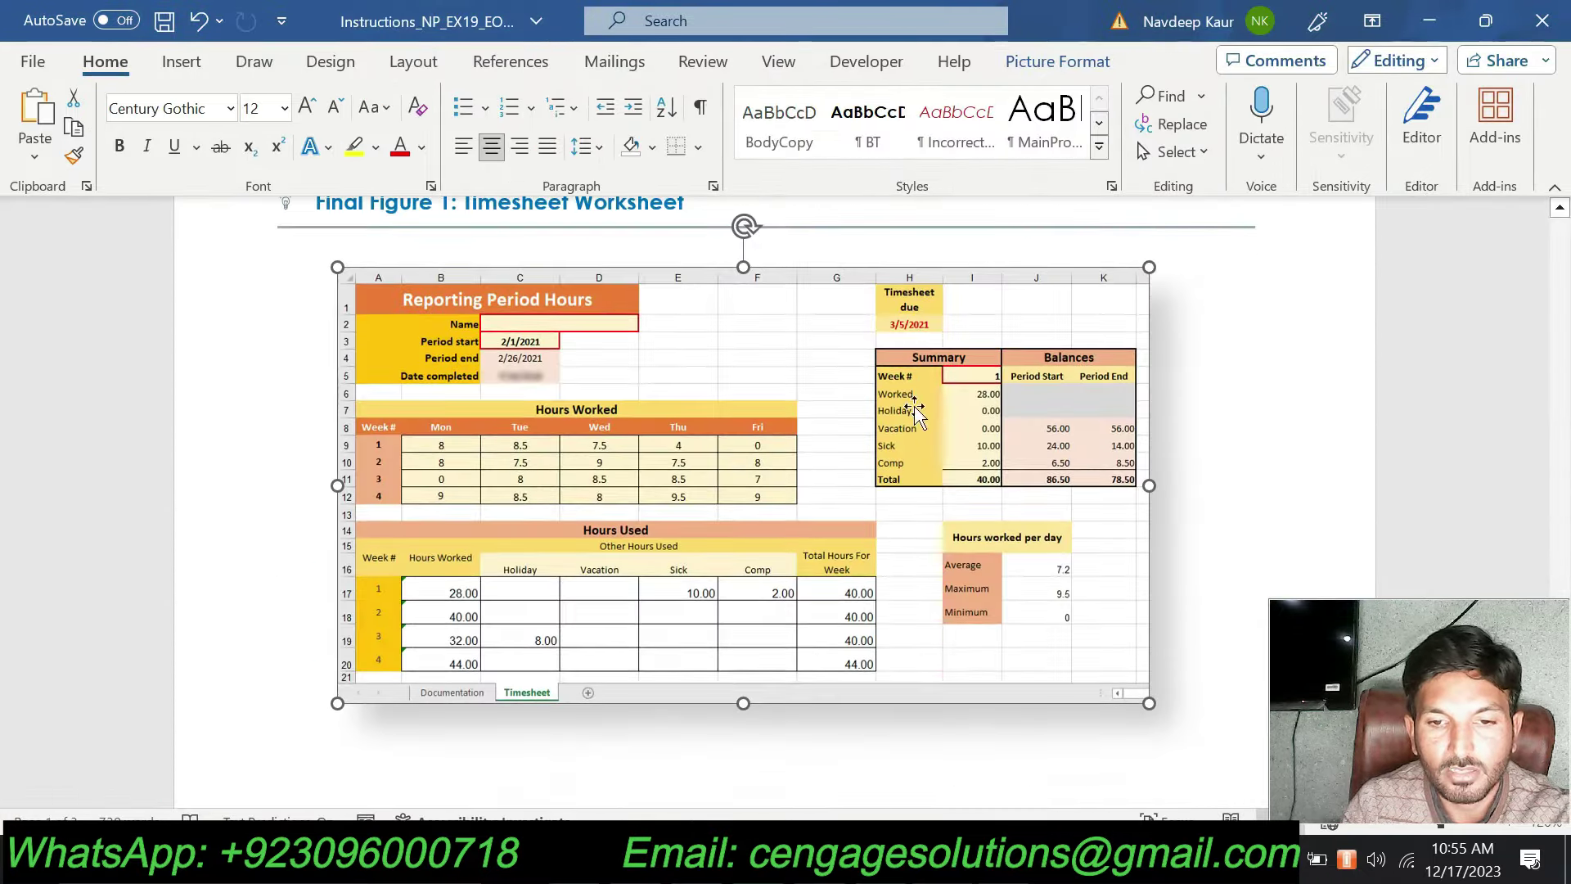
key("alt+Tab")
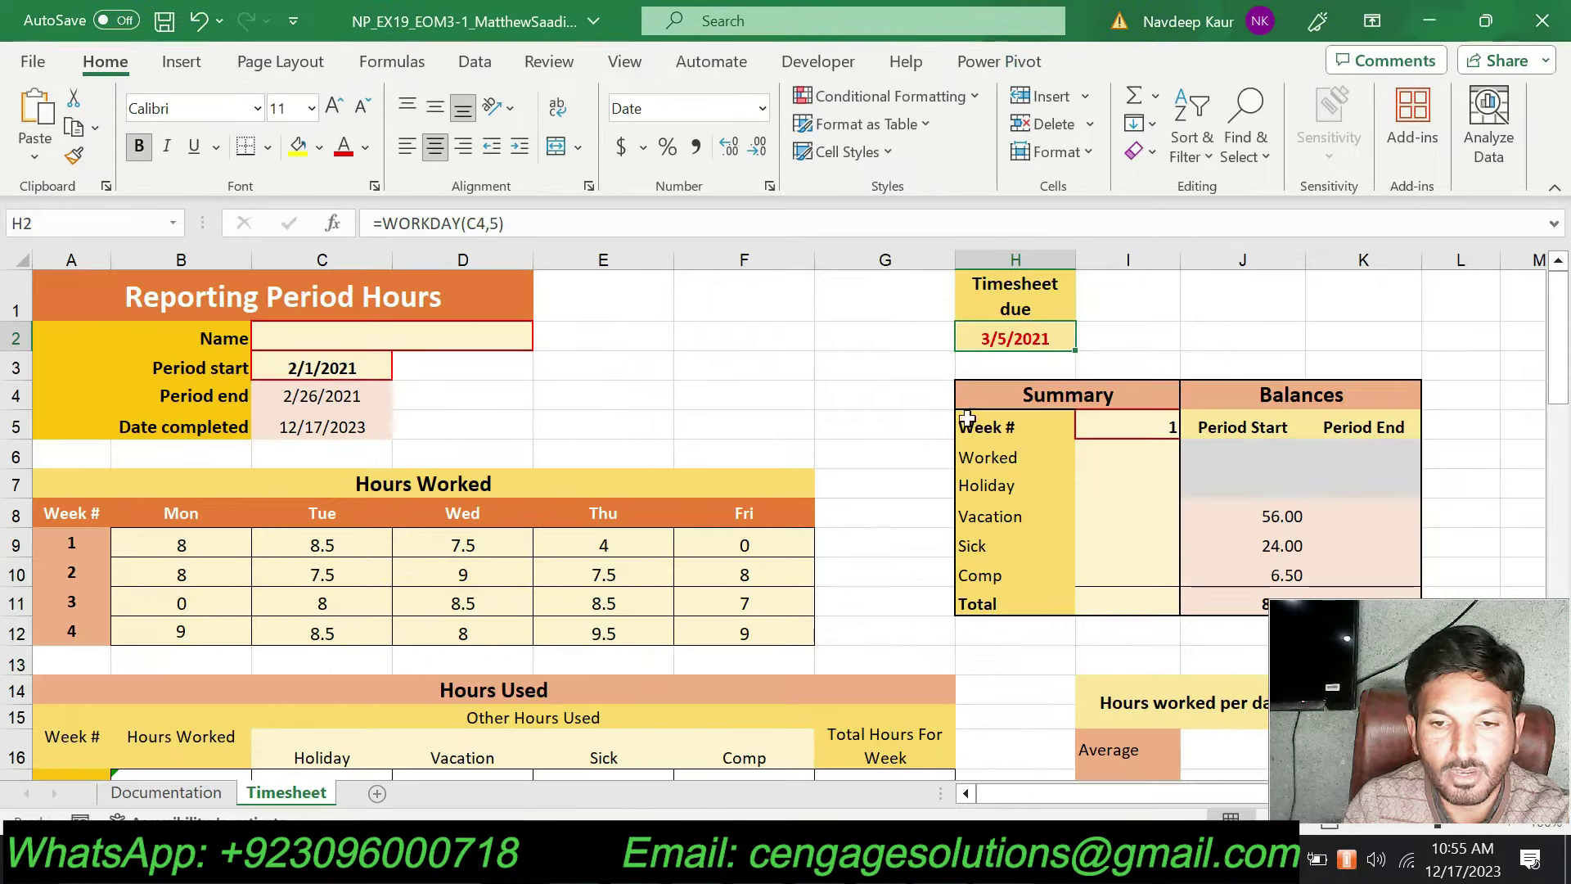
key("alt+Tab")
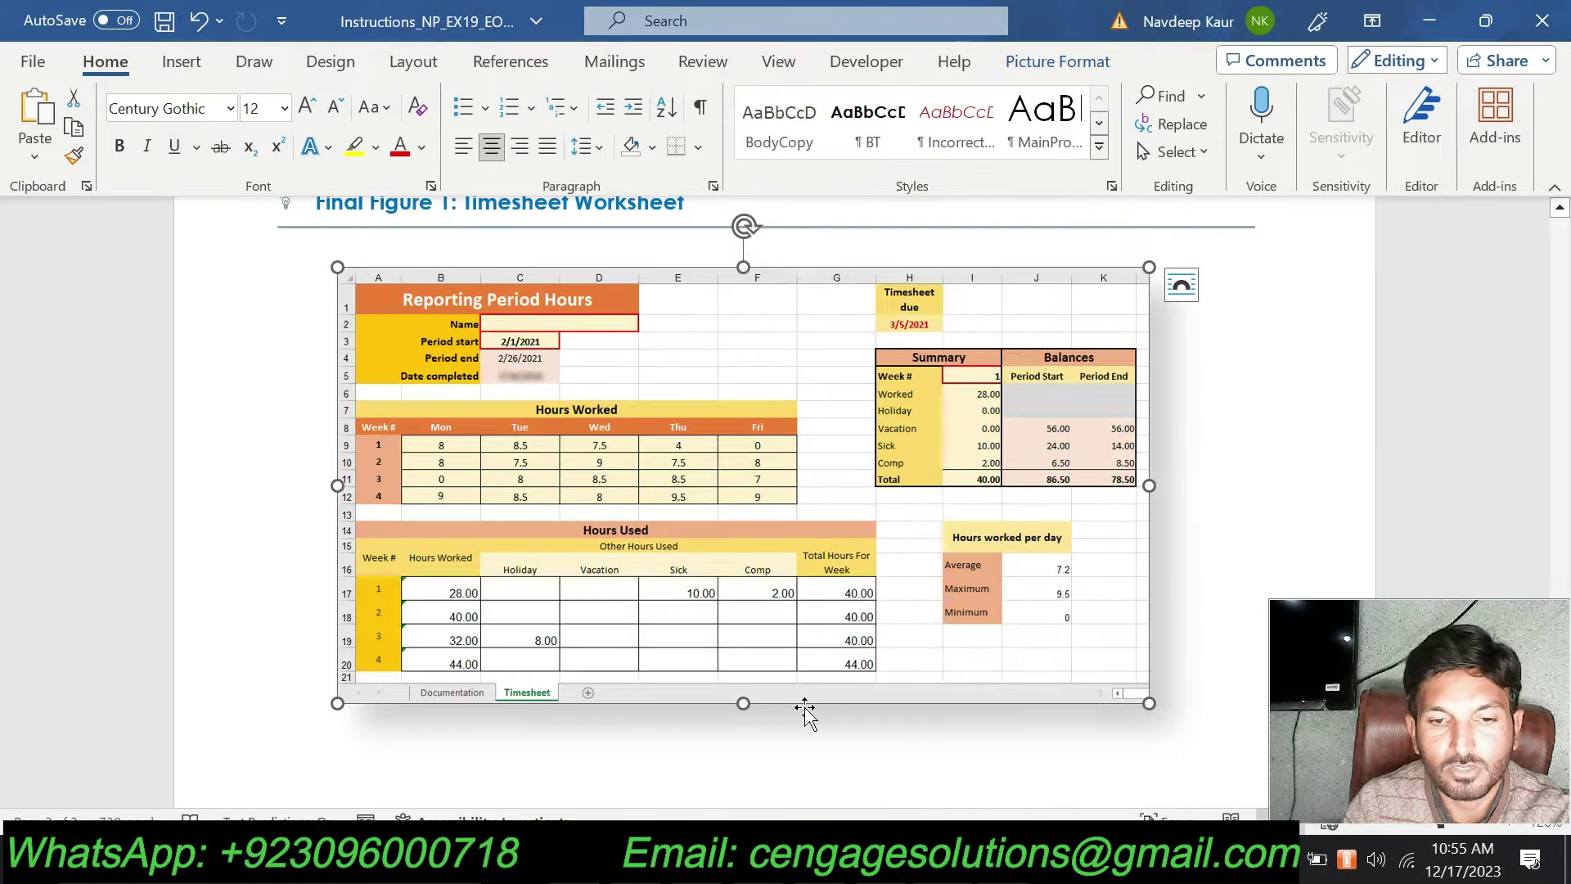
scroll(907, 679, "up", 3)
scroll(907, 679, "up", 4)
scroll(907, 679, "up", 5)
scroll(907, 679, "up", 4)
scroll(907, 679, "up", 5)
scroll(906, 679, "up", 4)
scroll(907, 679, "down", 3)
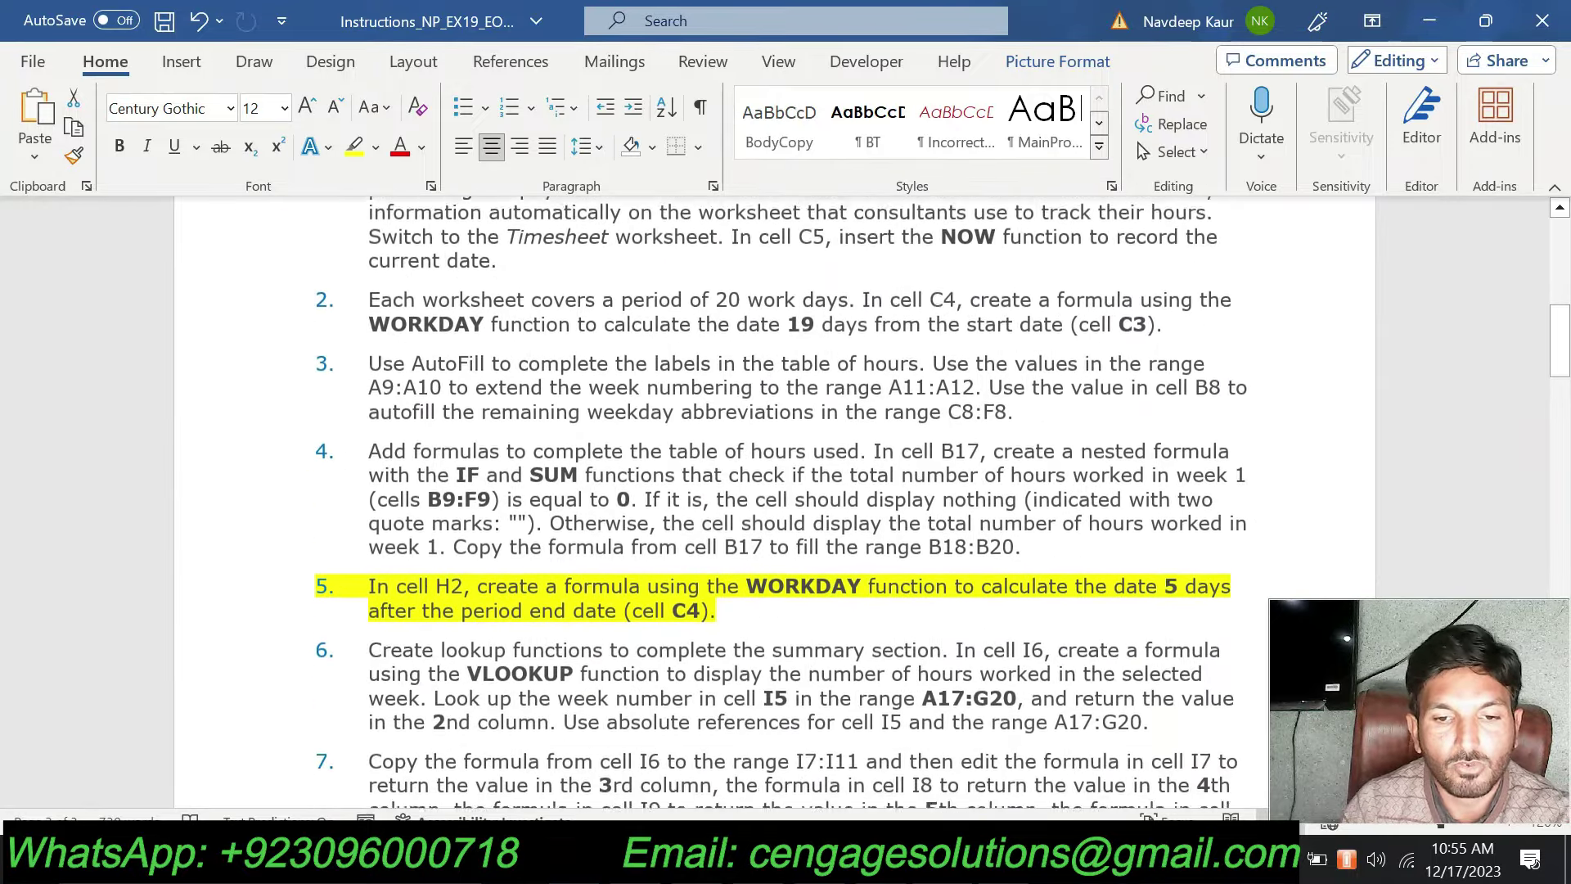
left_click_drag(727, 595, 370, 570)
left_click(484, 540)
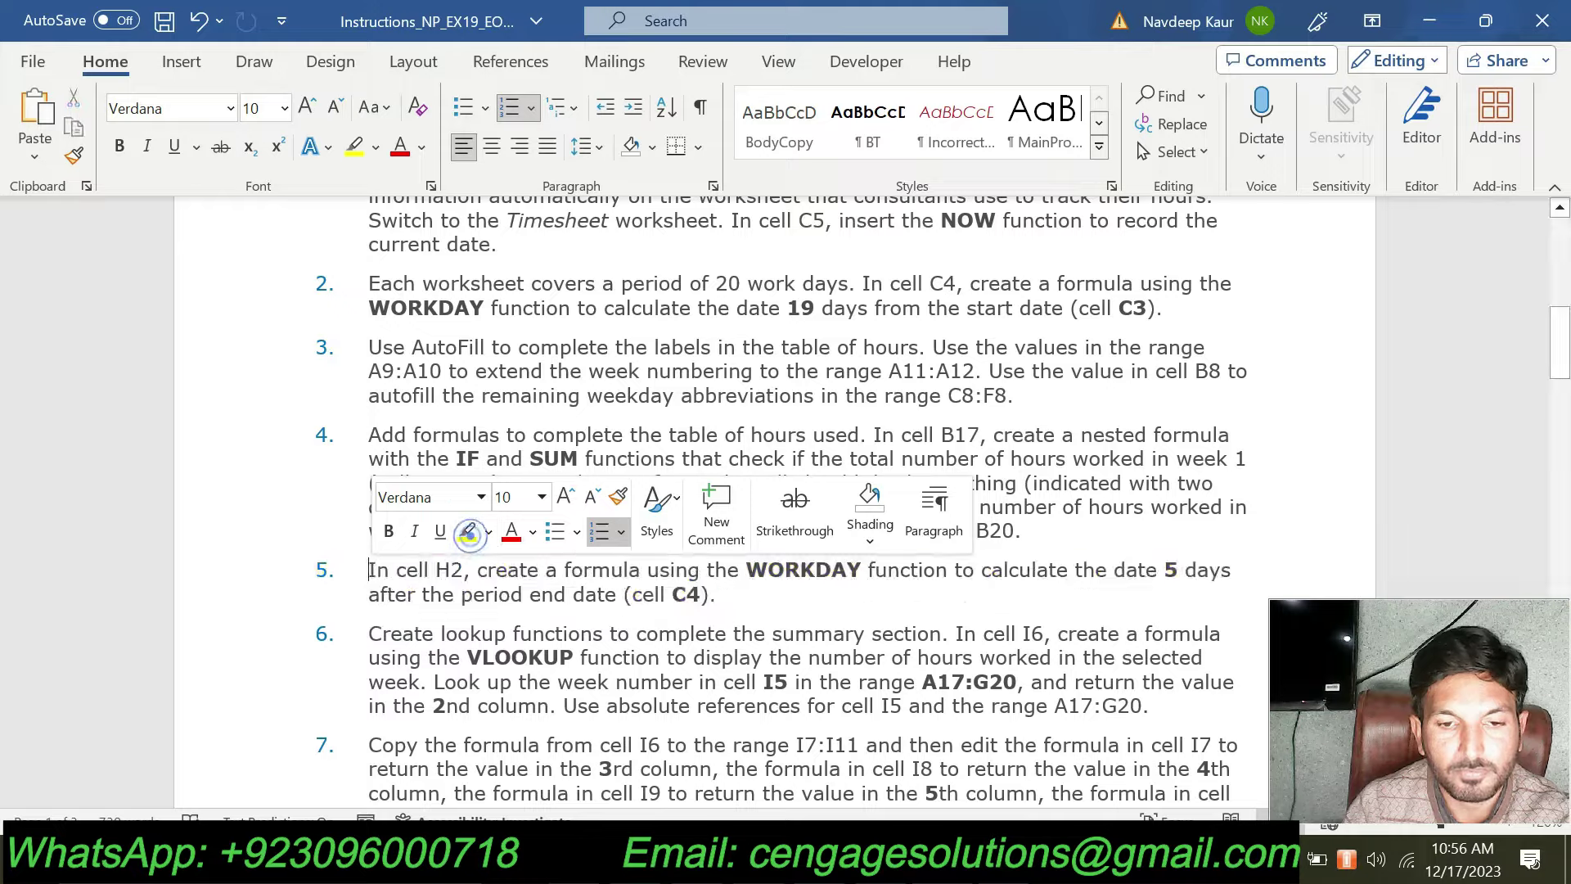
left_click(751, 594)
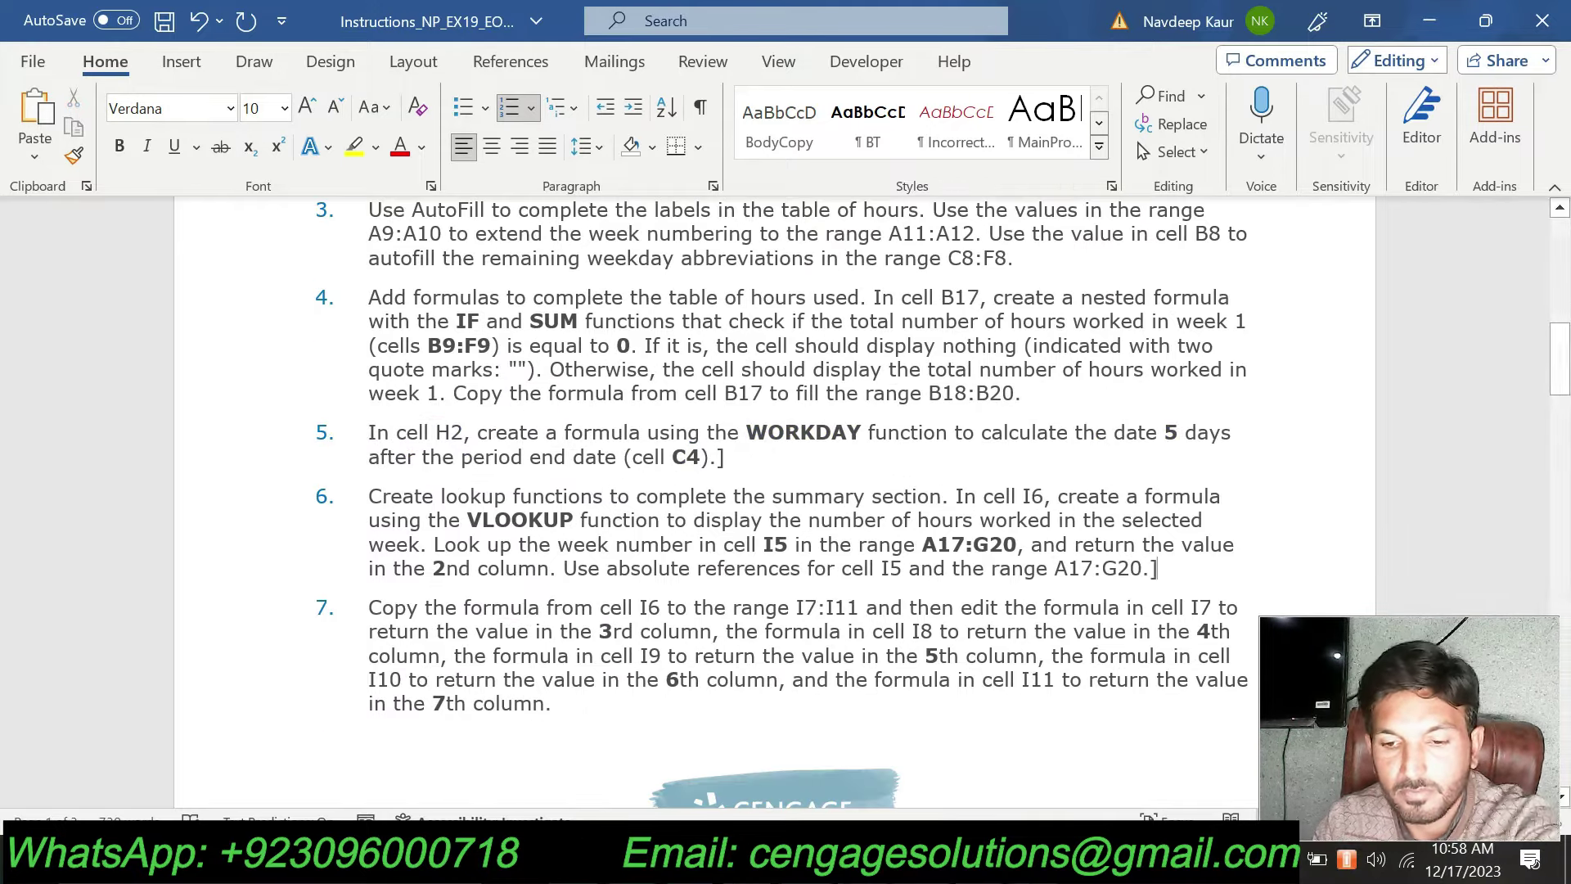
left_click_drag(1146, 568, 370, 496)
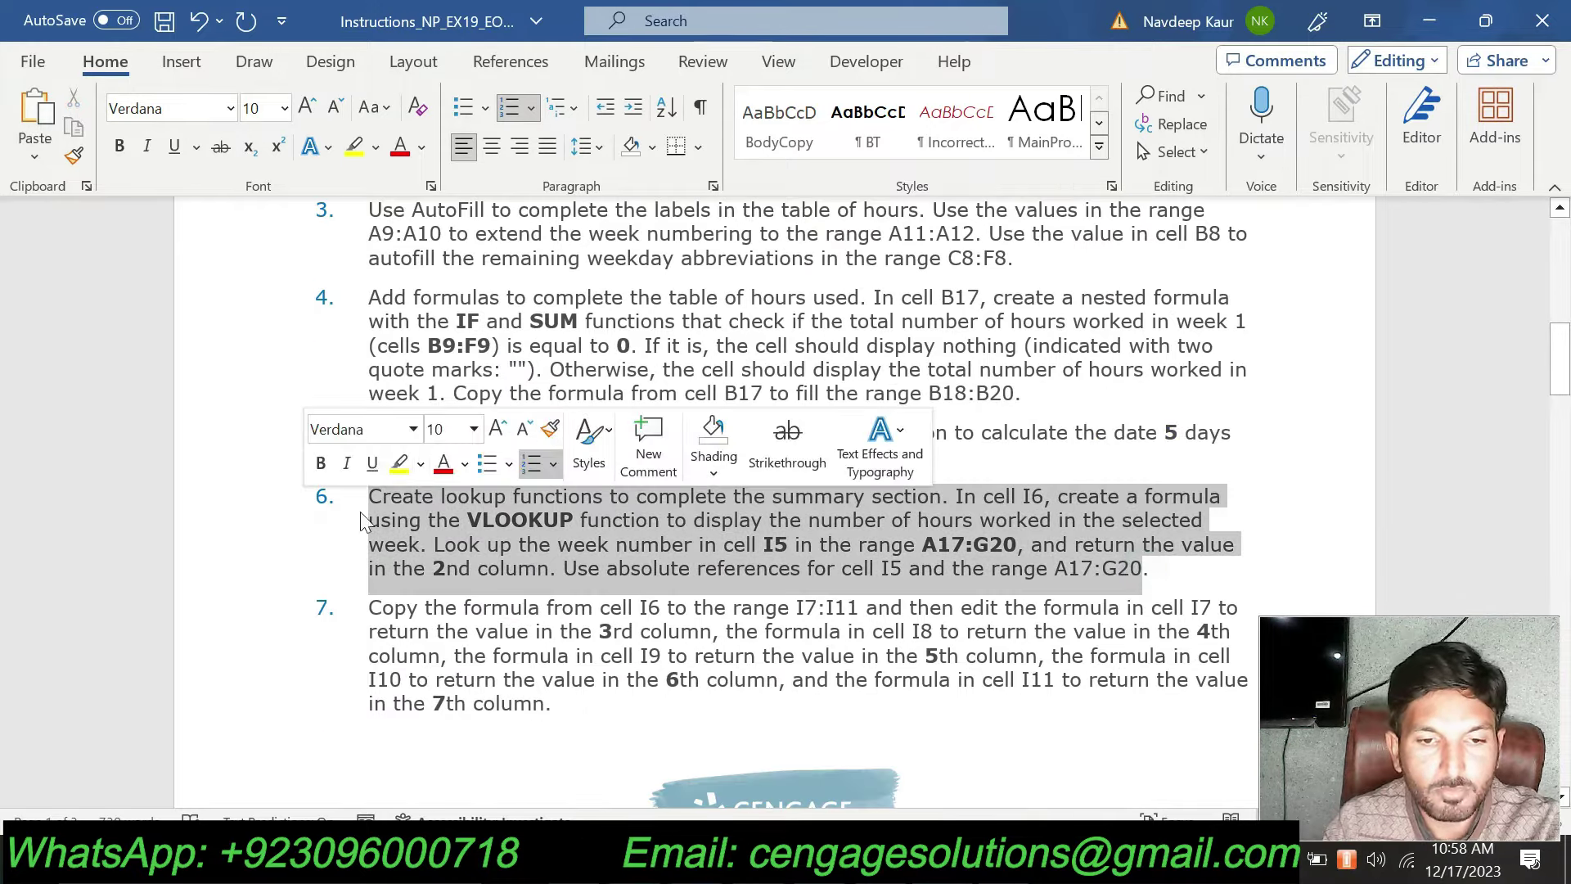
left_click(399, 463)
left_click(551, 544)
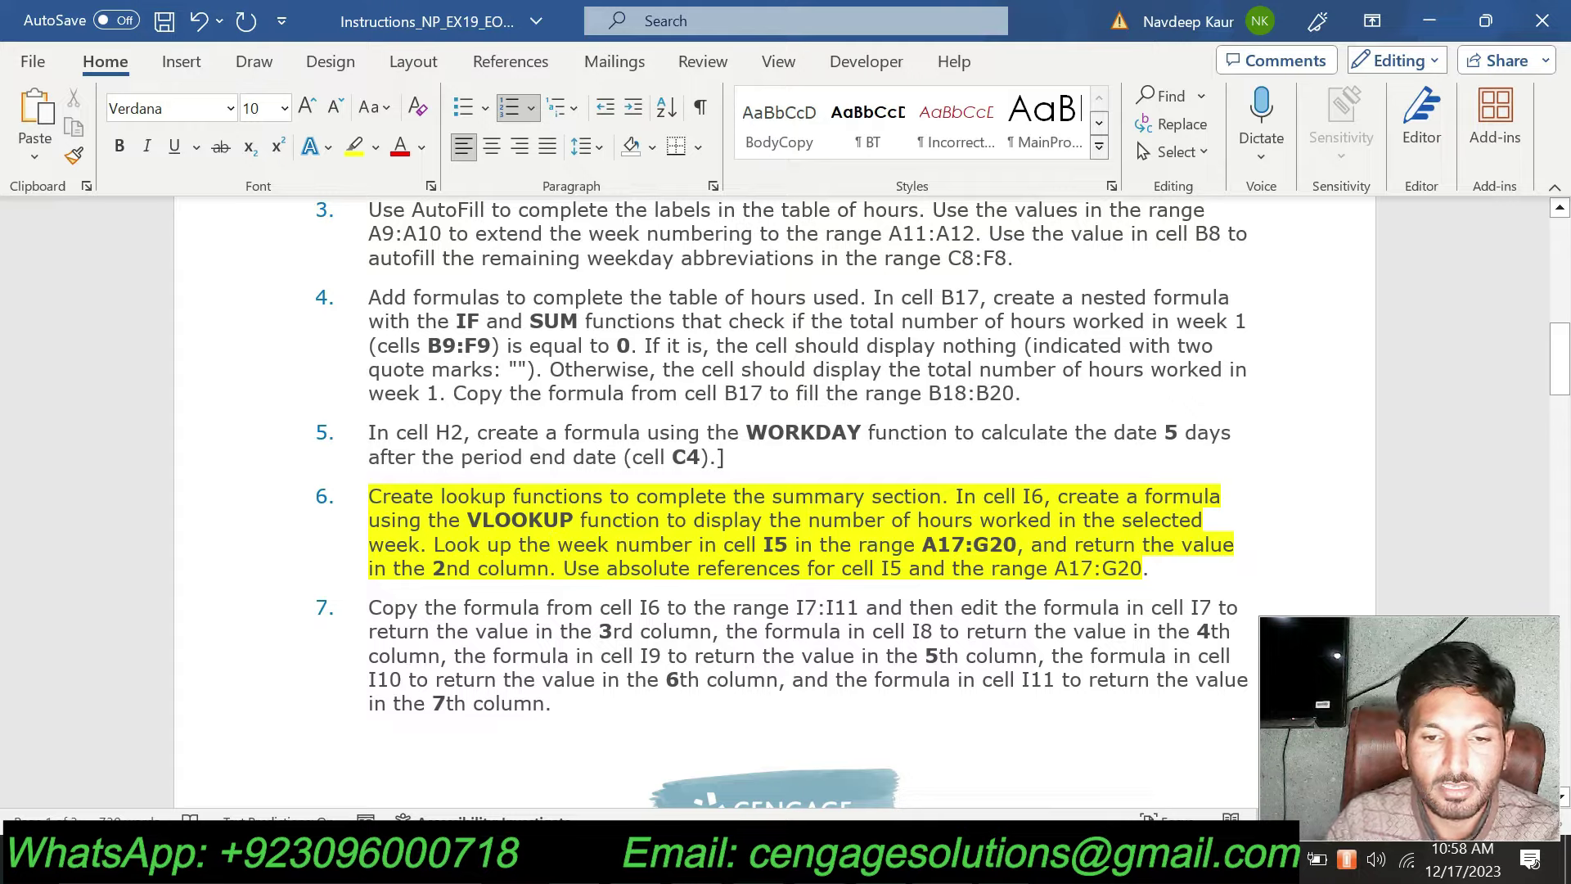
- Select cell I6 for the lookup and review step 6's references I5 and A17:G20
key("alt+Tab")
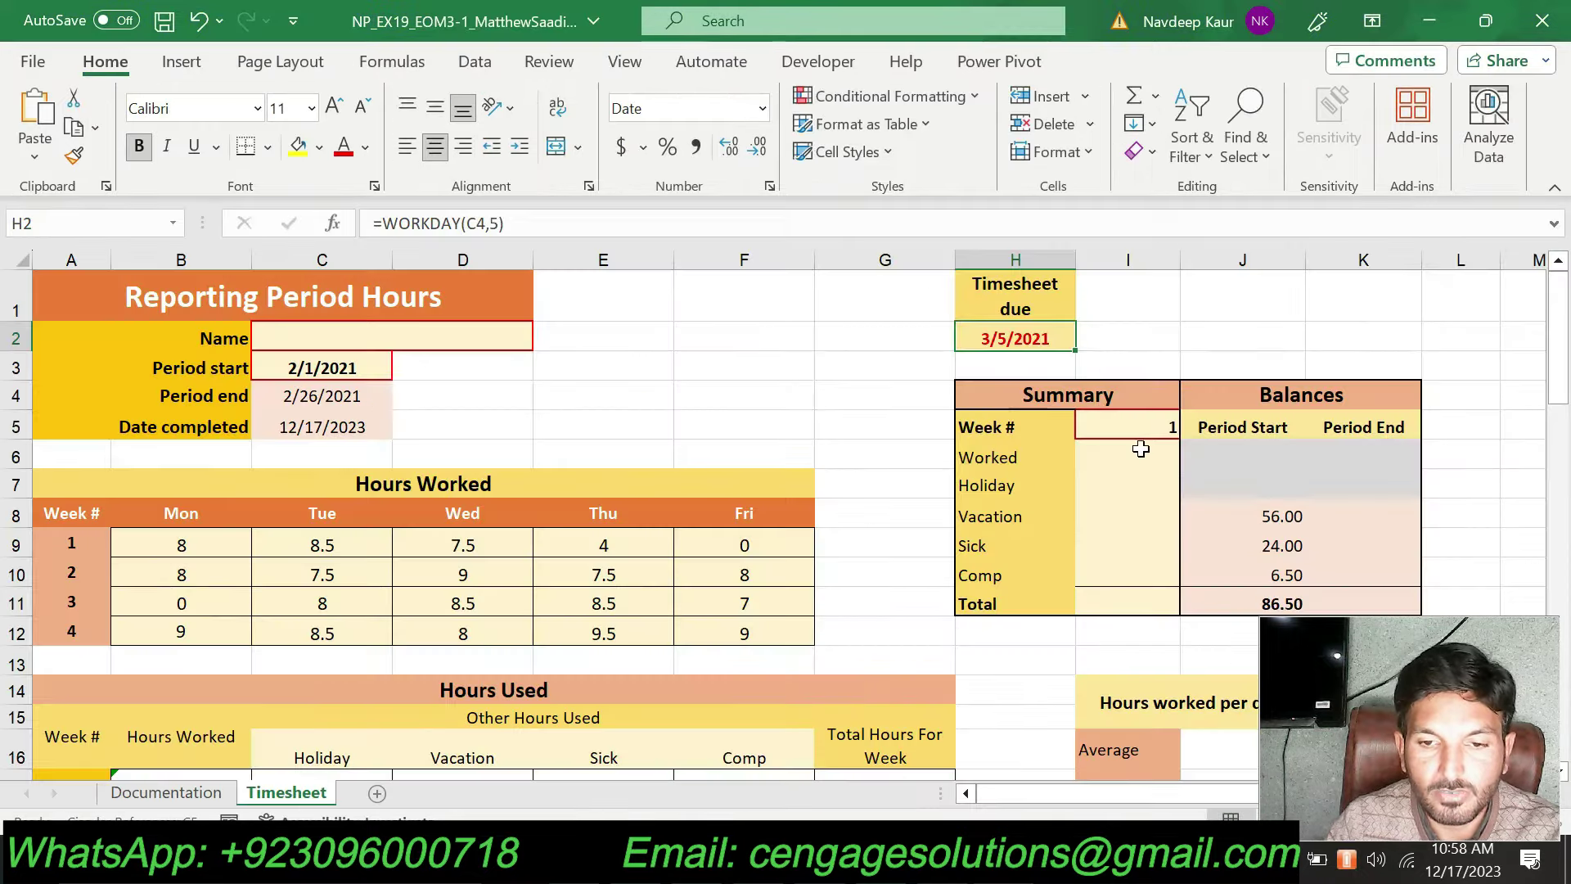
left_click(1138, 452)
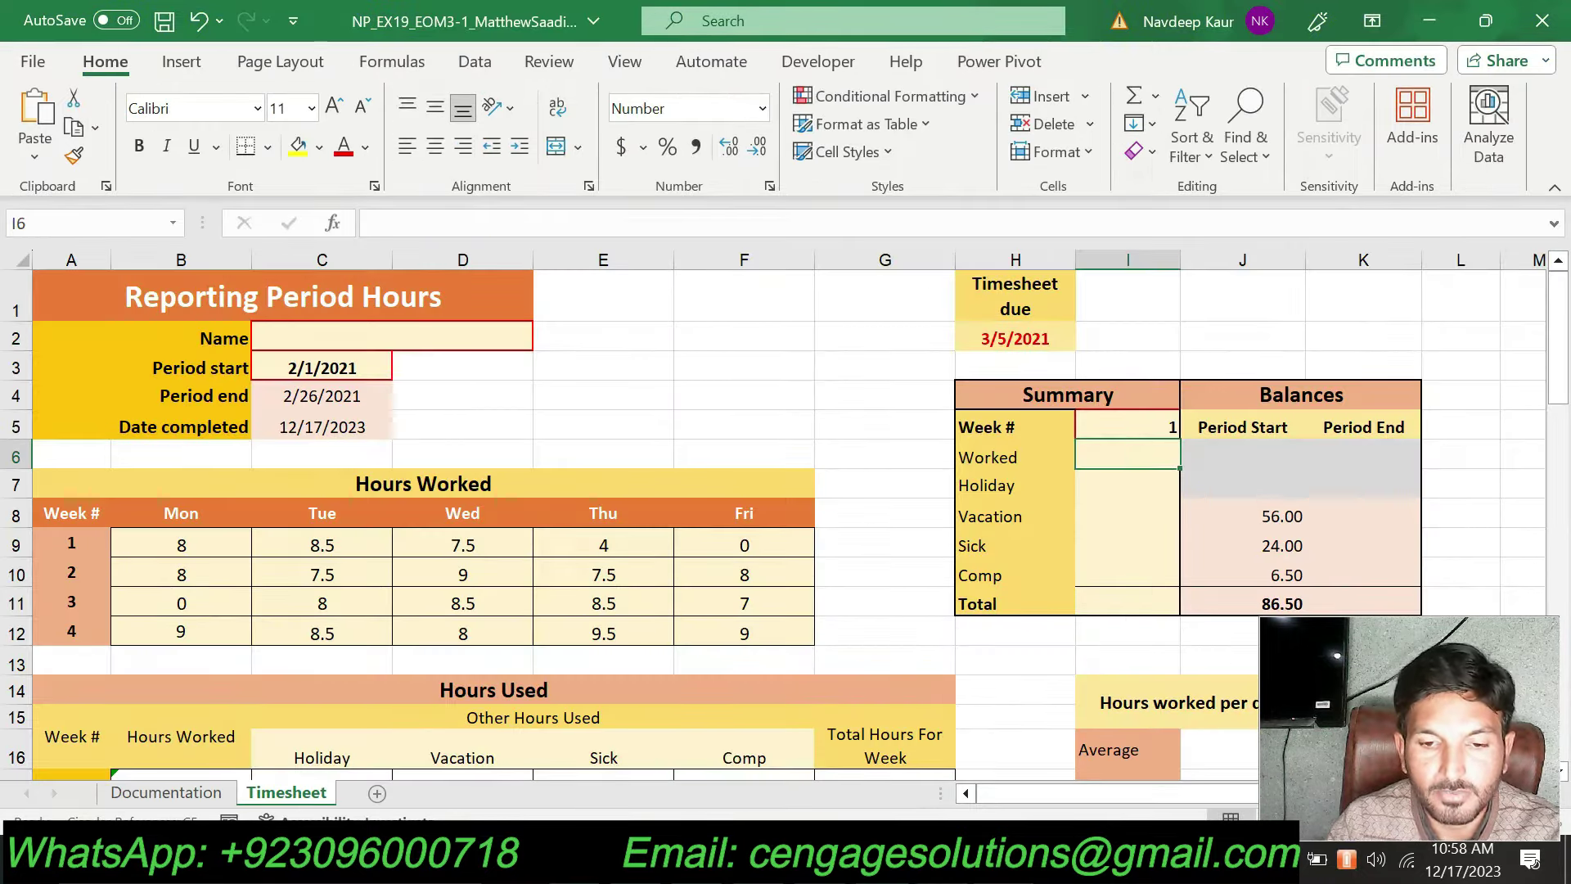
key("alt+Tab")
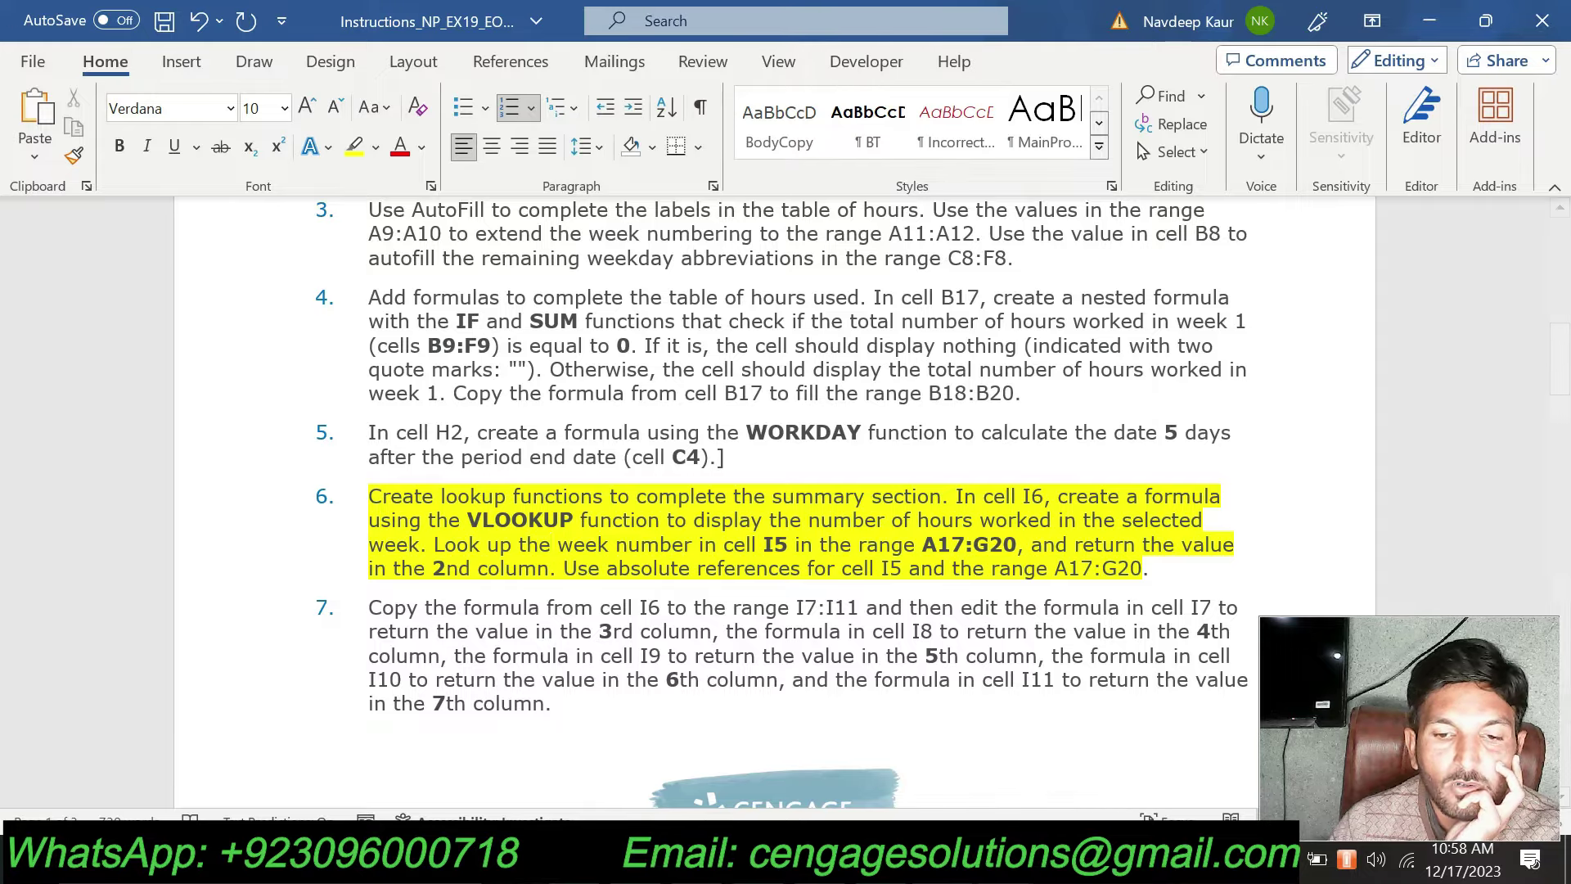
key("alt+Tab")
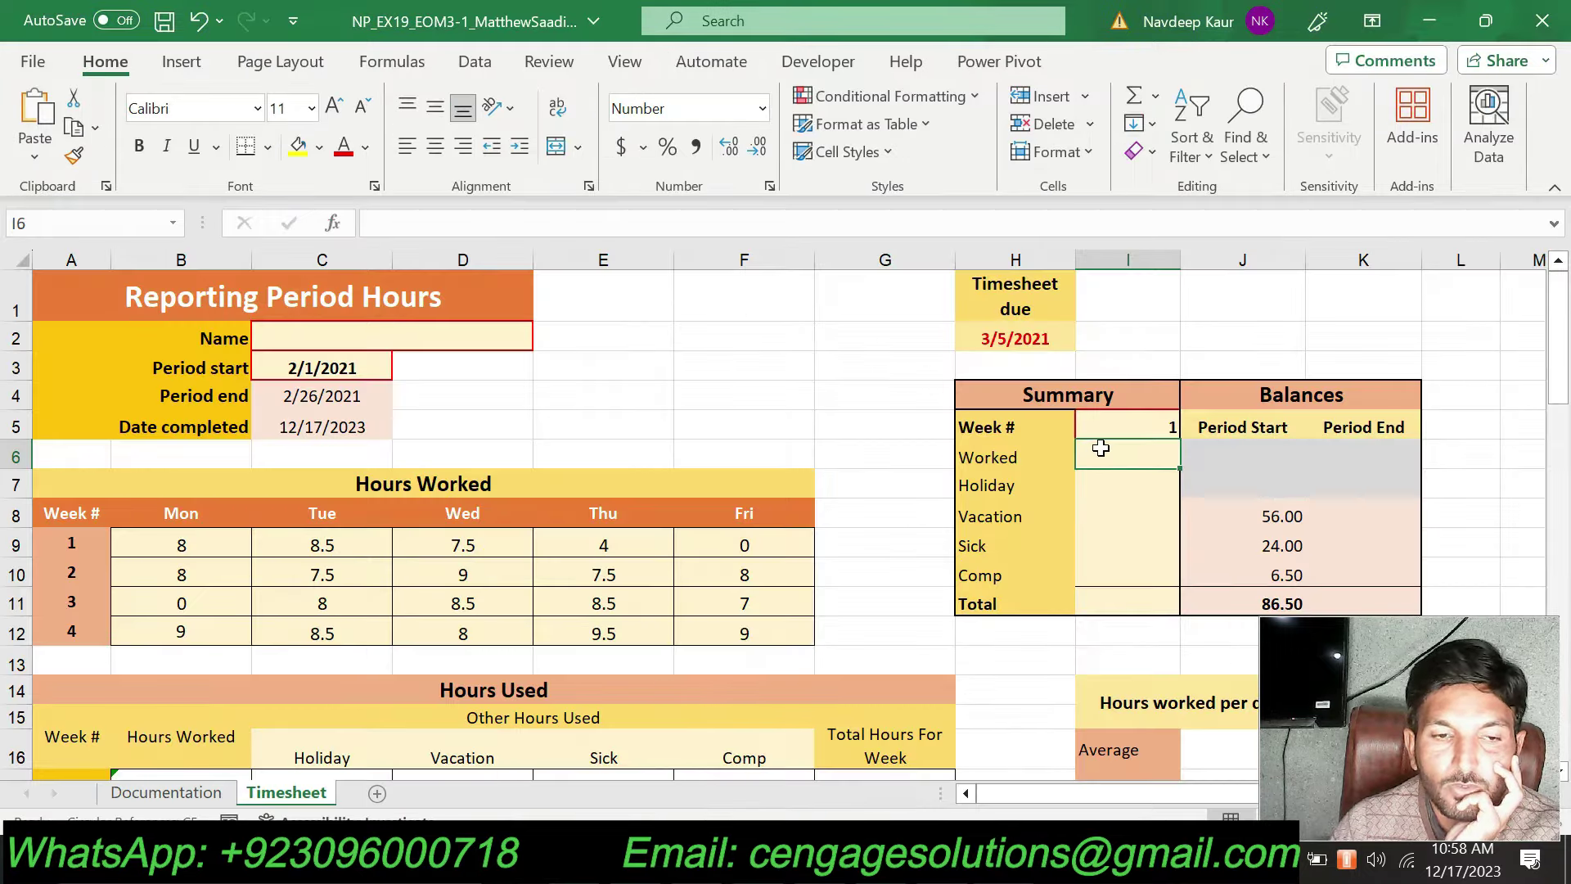
key("alt+Tab")
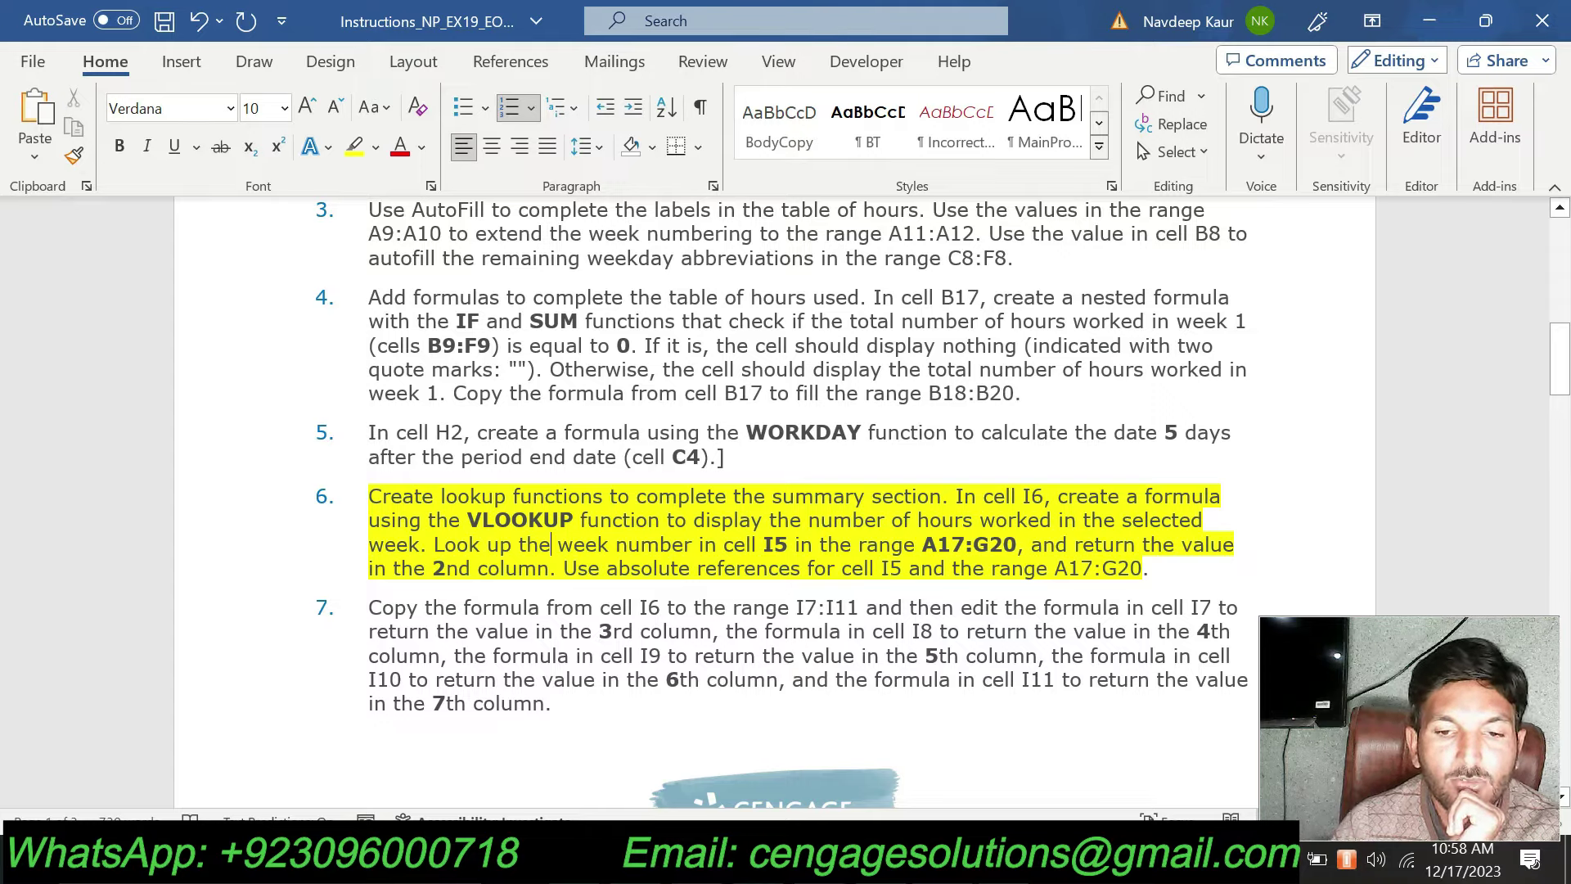
double_click(775, 544)
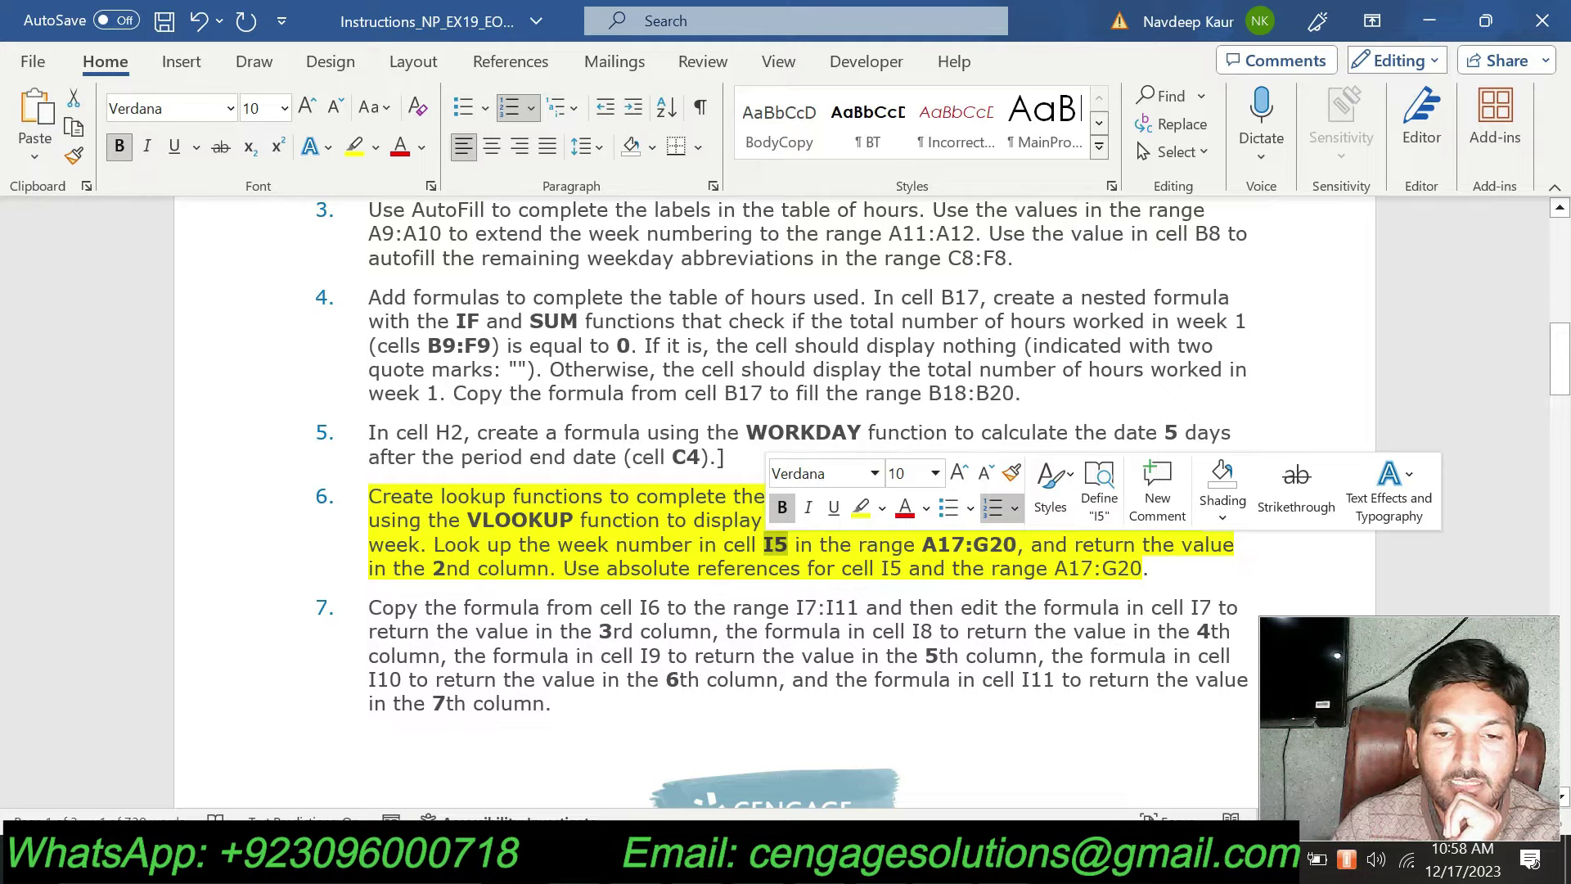
double_click(932, 544)
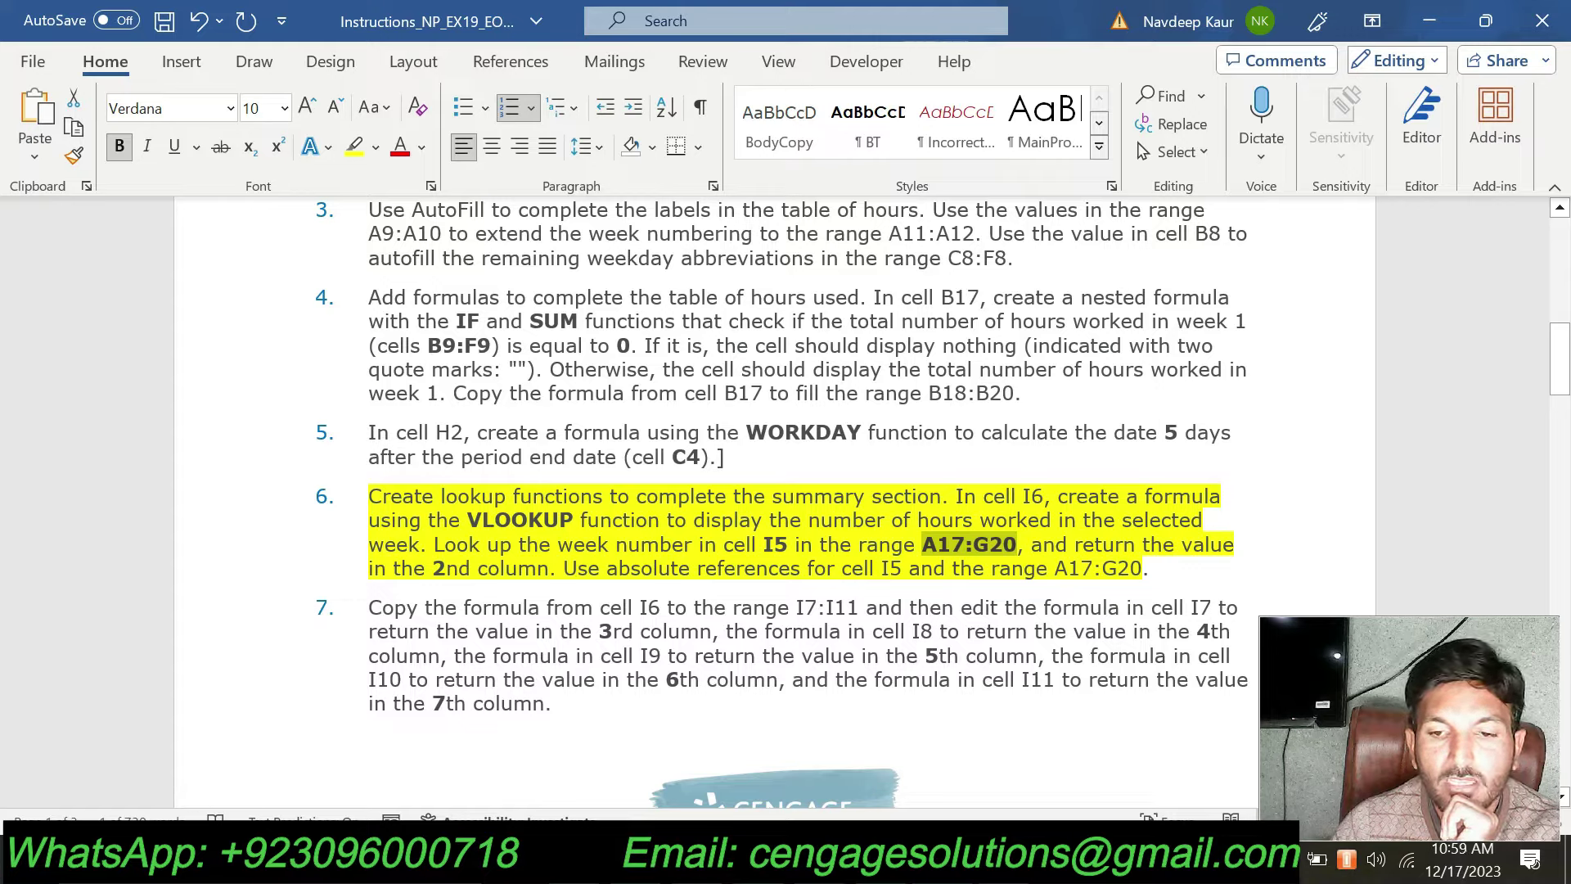
left_click_drag(1054, 567, 1142, 568)
left_click(749, 567)
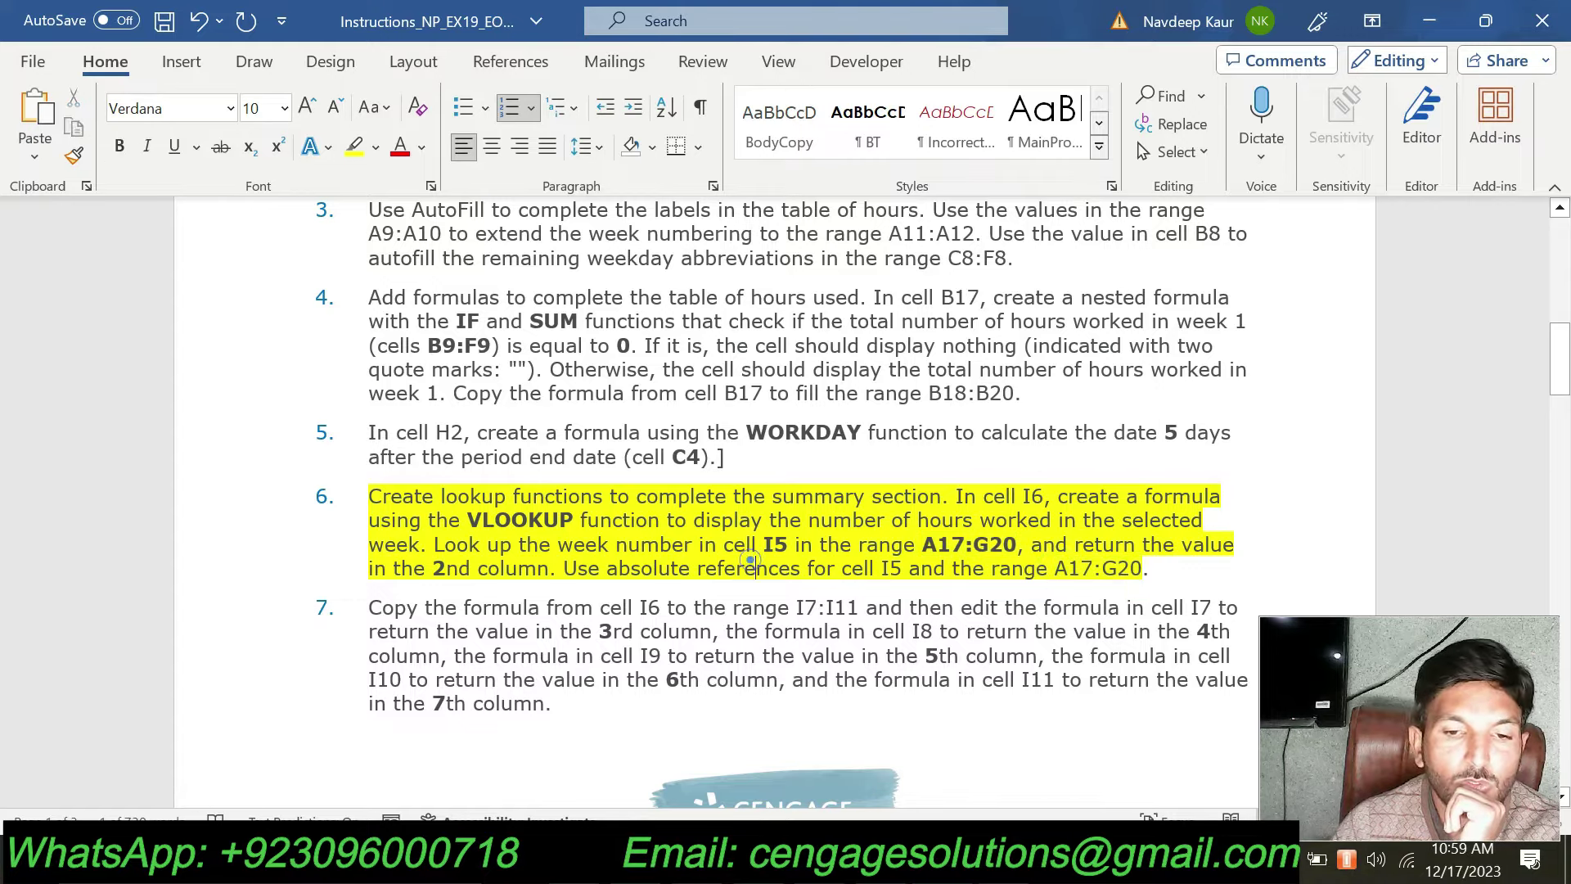
key("alt+Tab")
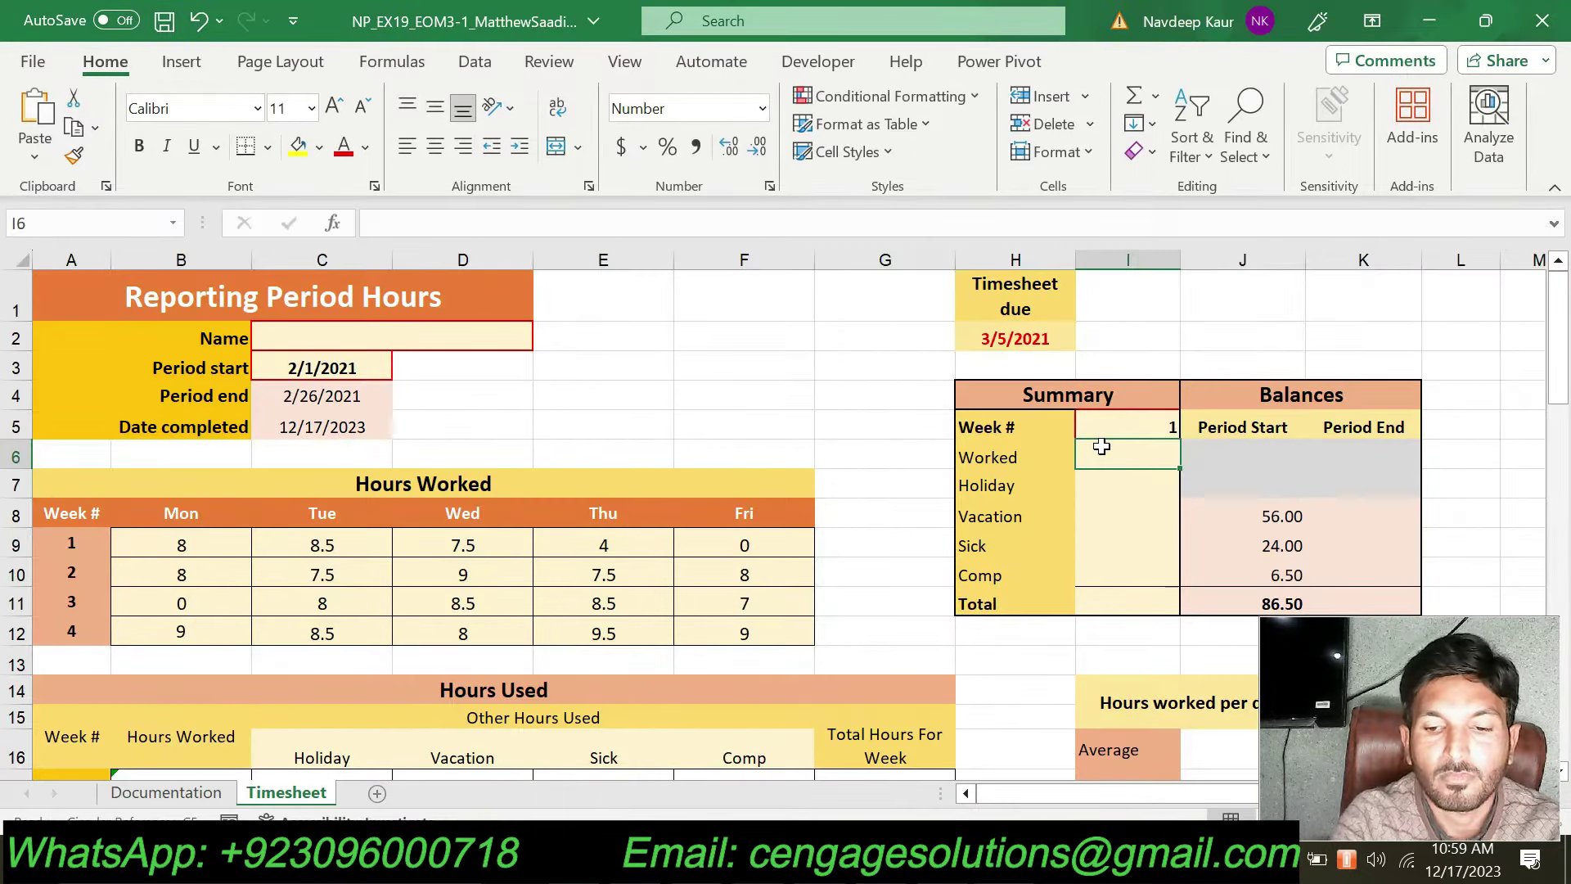
- Start a VLOOKUP in I6 with $I$5 as the lookup value
type("=vlo")
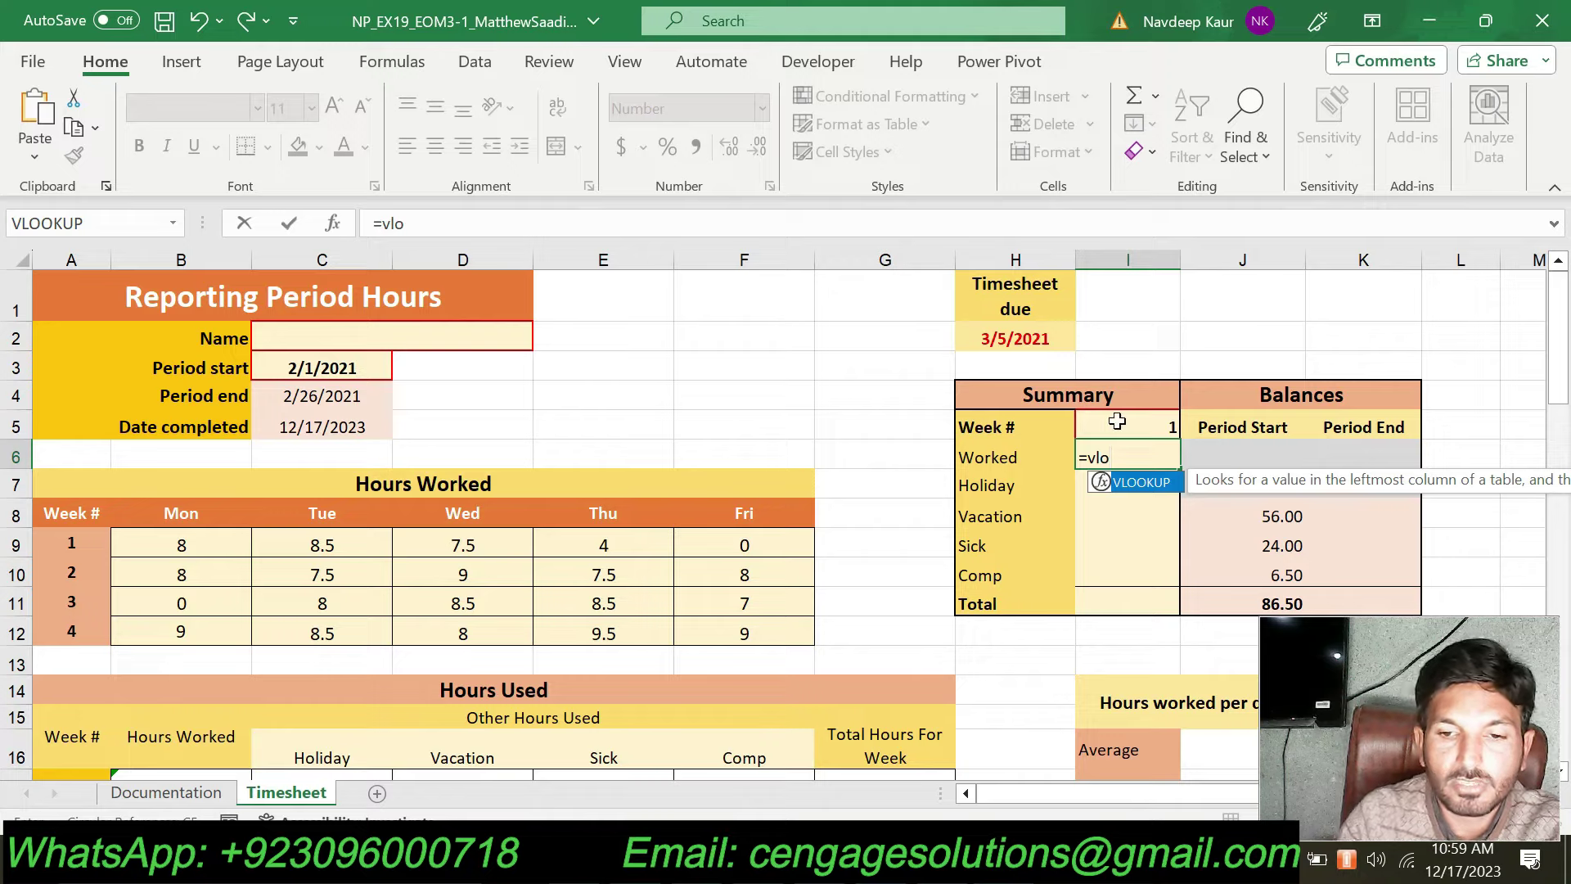
double_click(1133, 483)
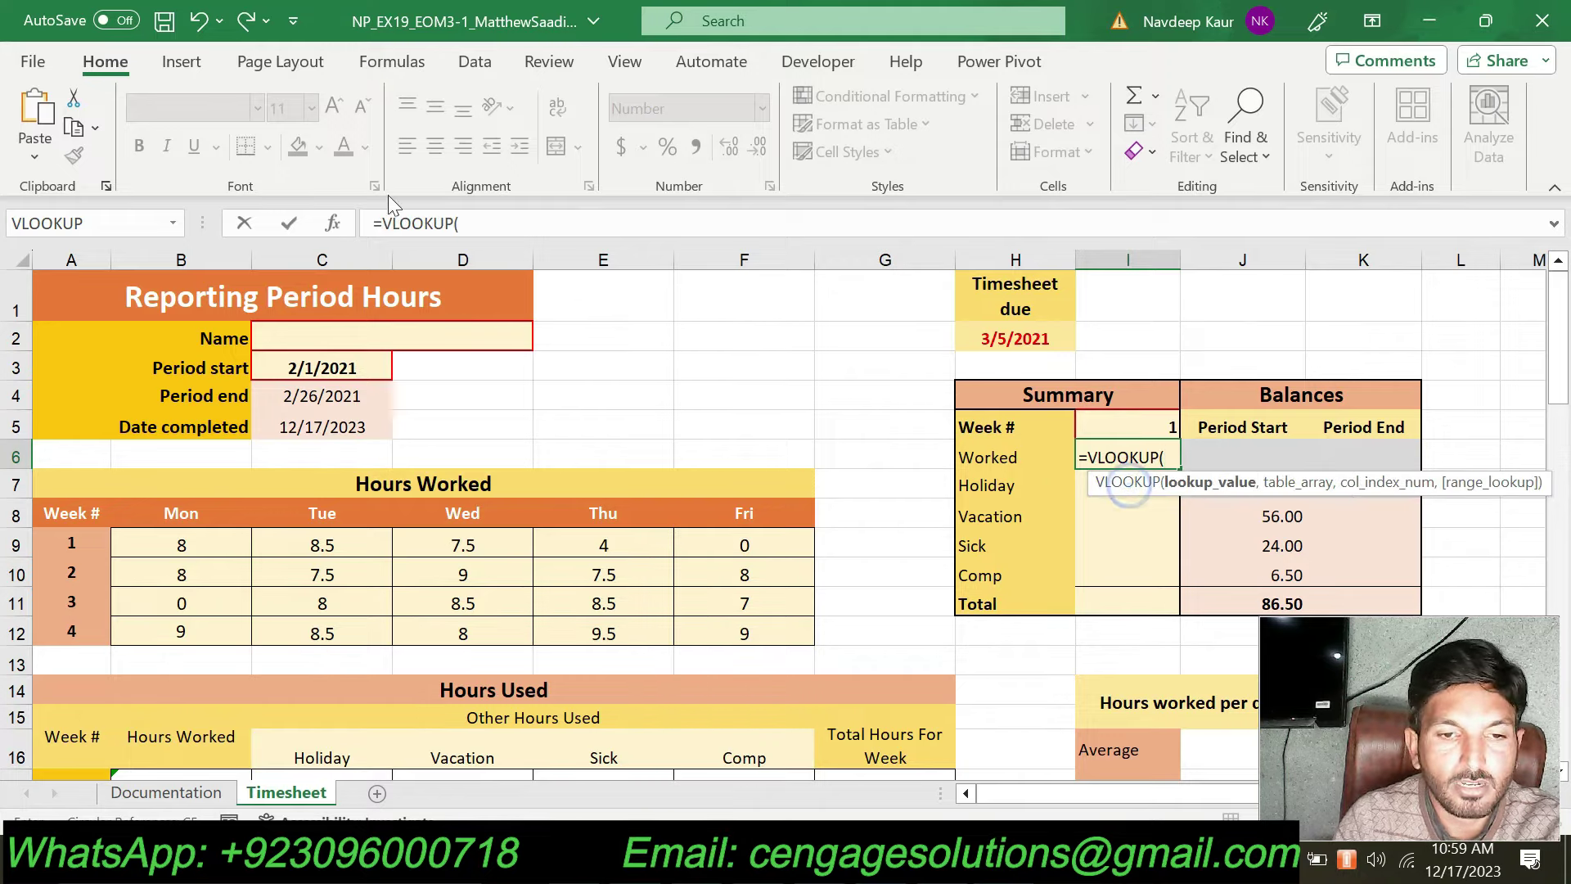
left_click(341, 222)
mouse_move(548, 33)
left_mouse_down()
mouse_move(772, 41)
mouse_move(528, 34)
left_mouse_up()
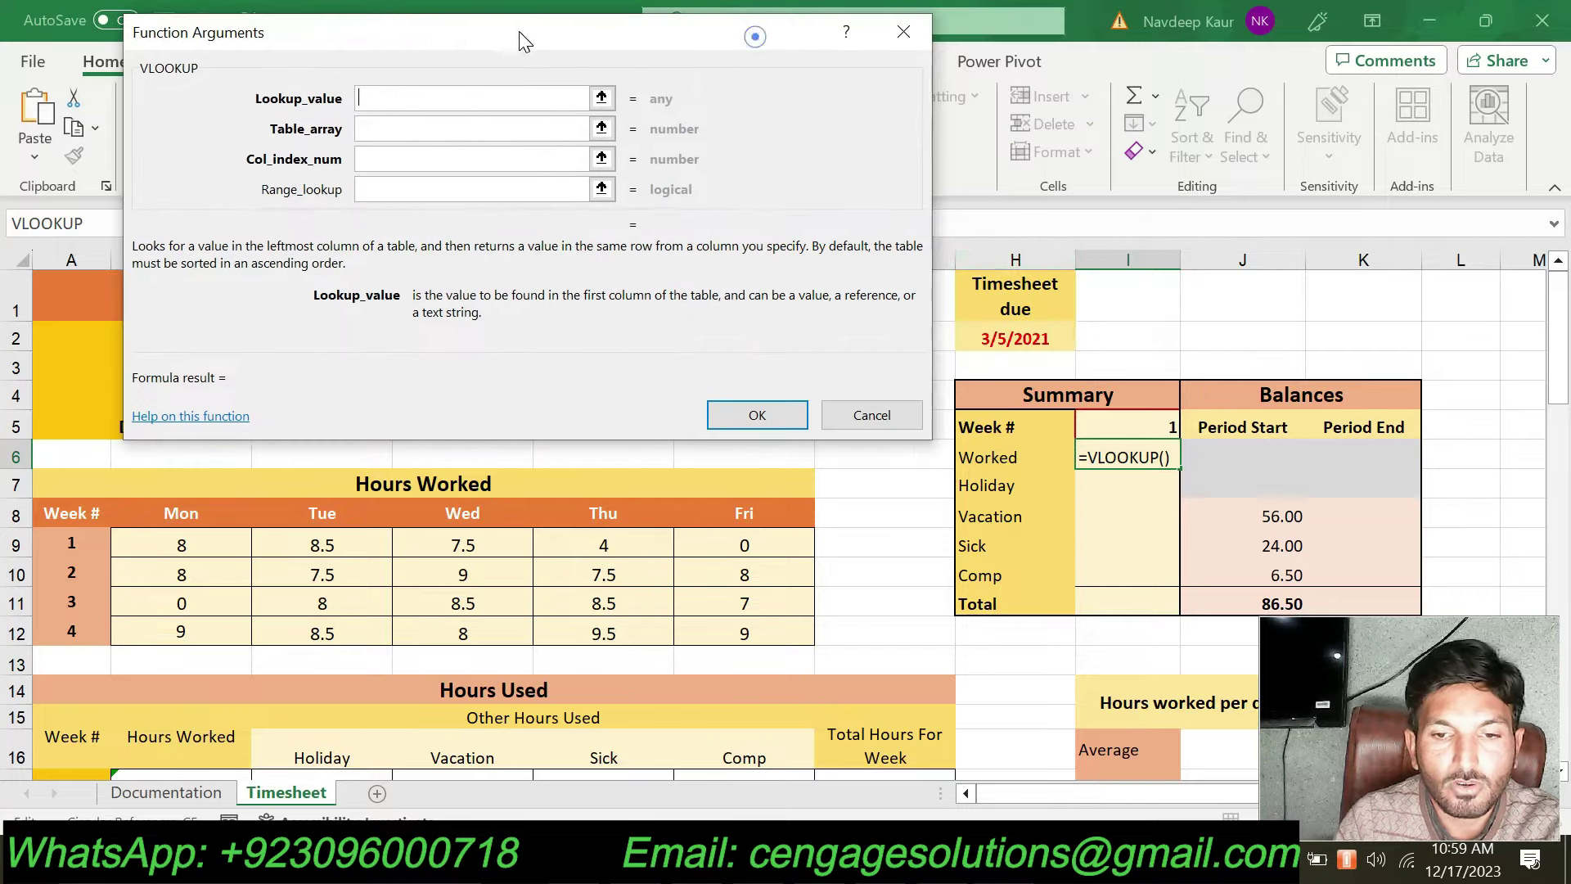
left_click(1133, 427)
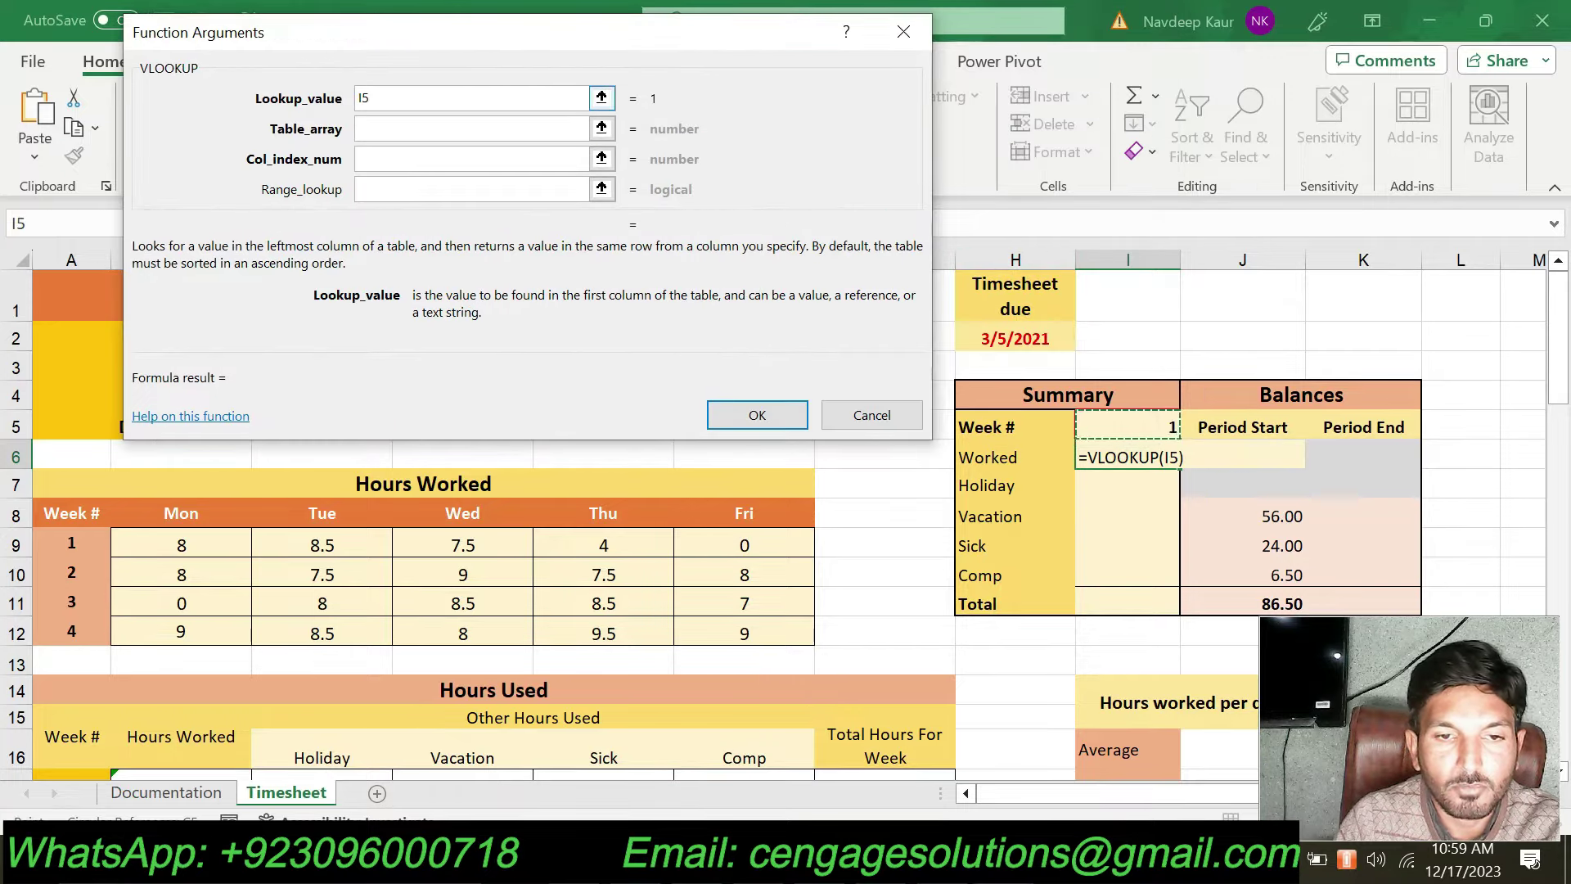
left_click(360, 98)
type("$")
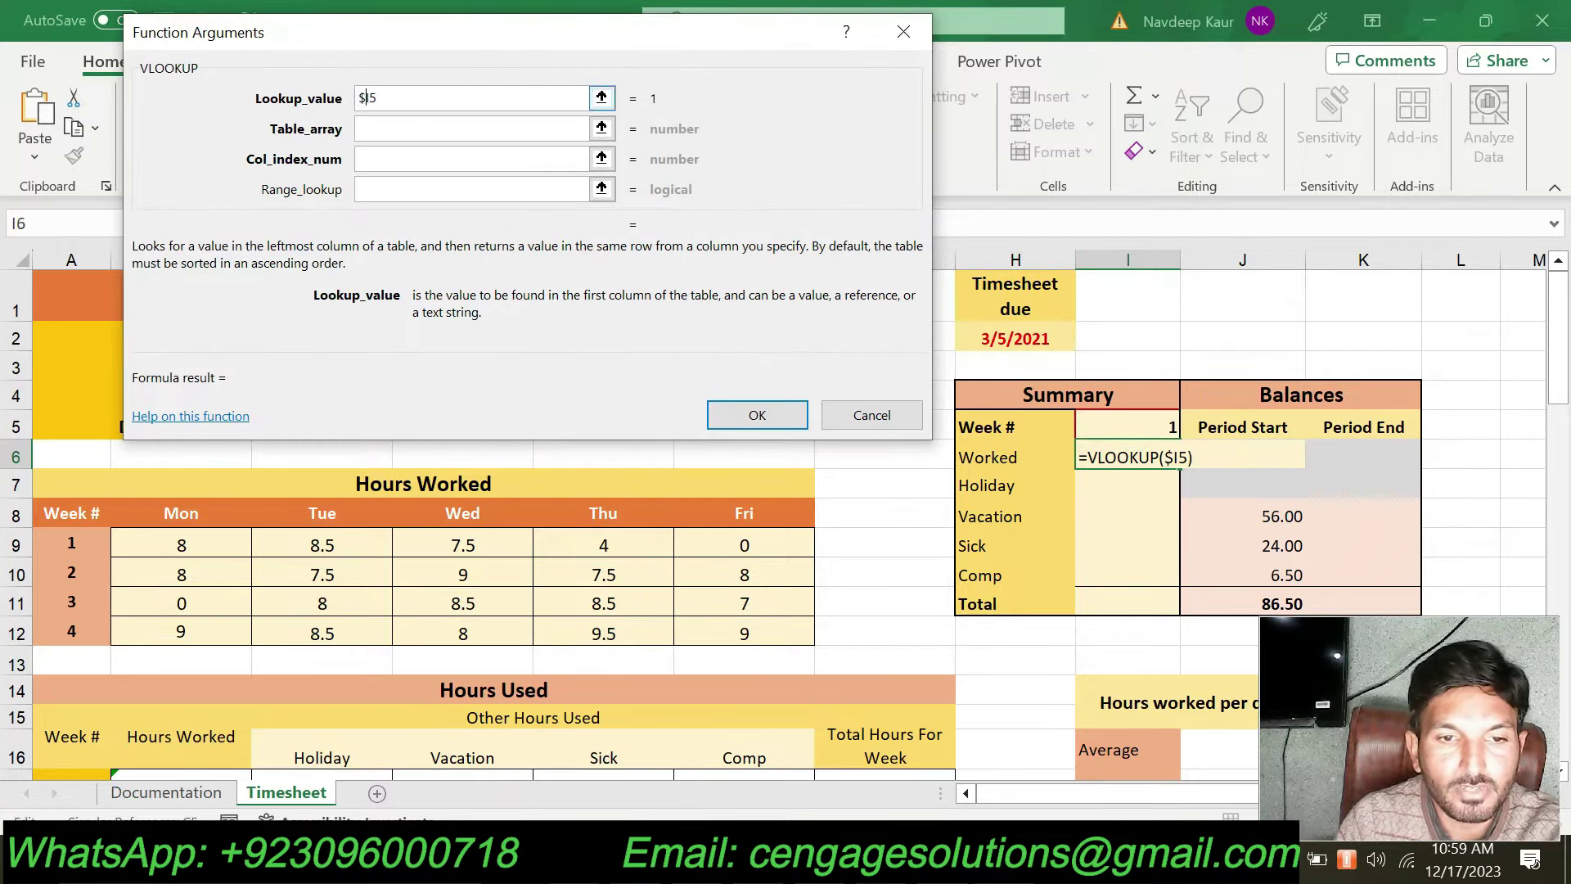
left_click(369, 99)
type("$")
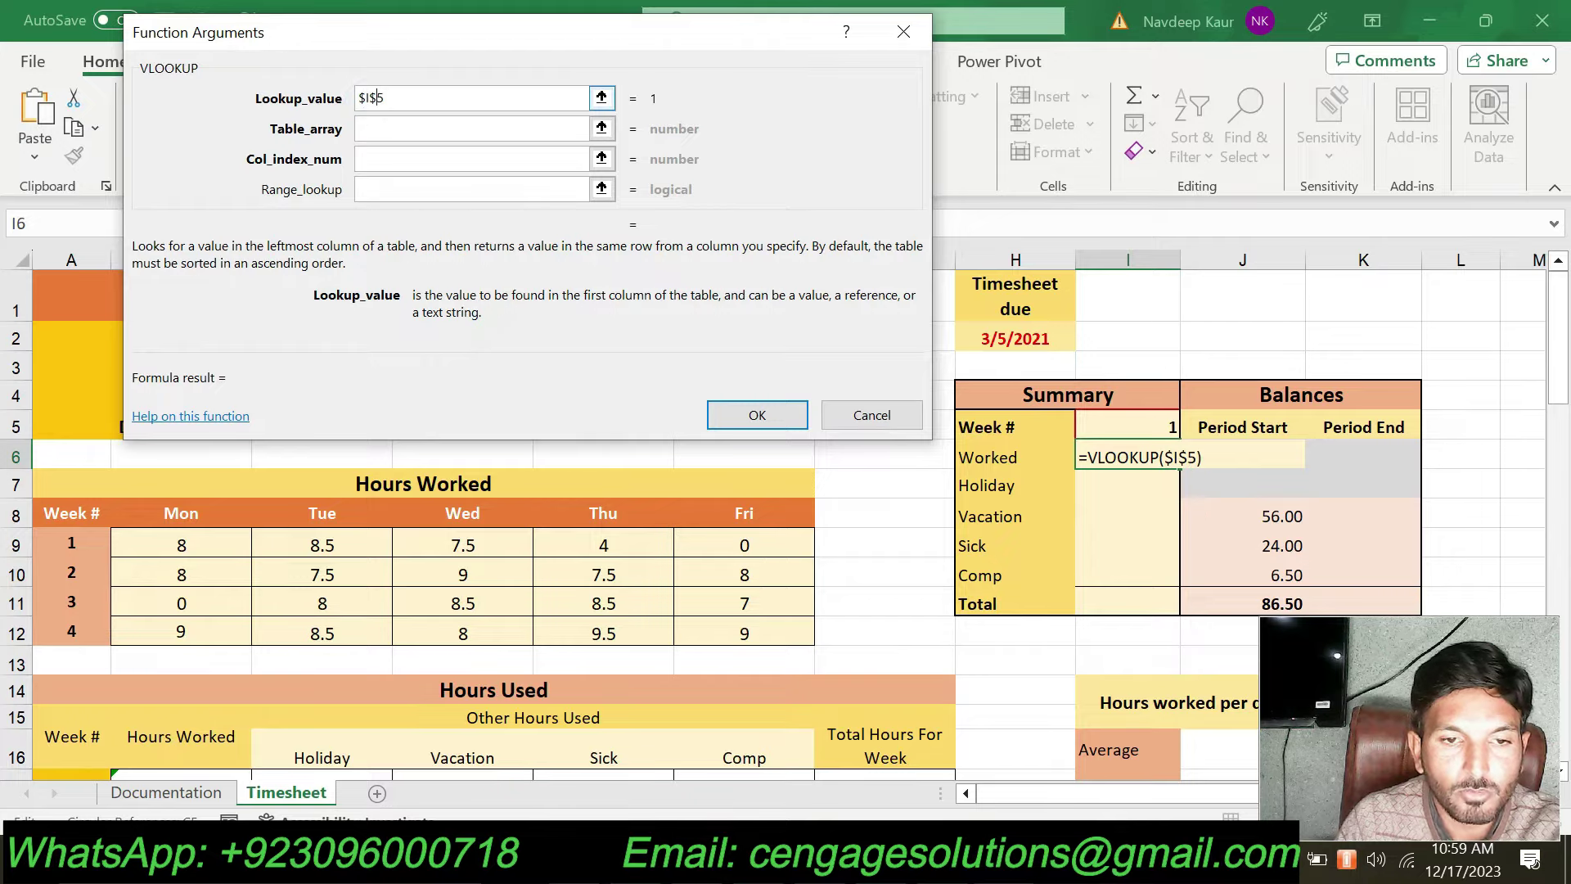
left_click(381, 127)
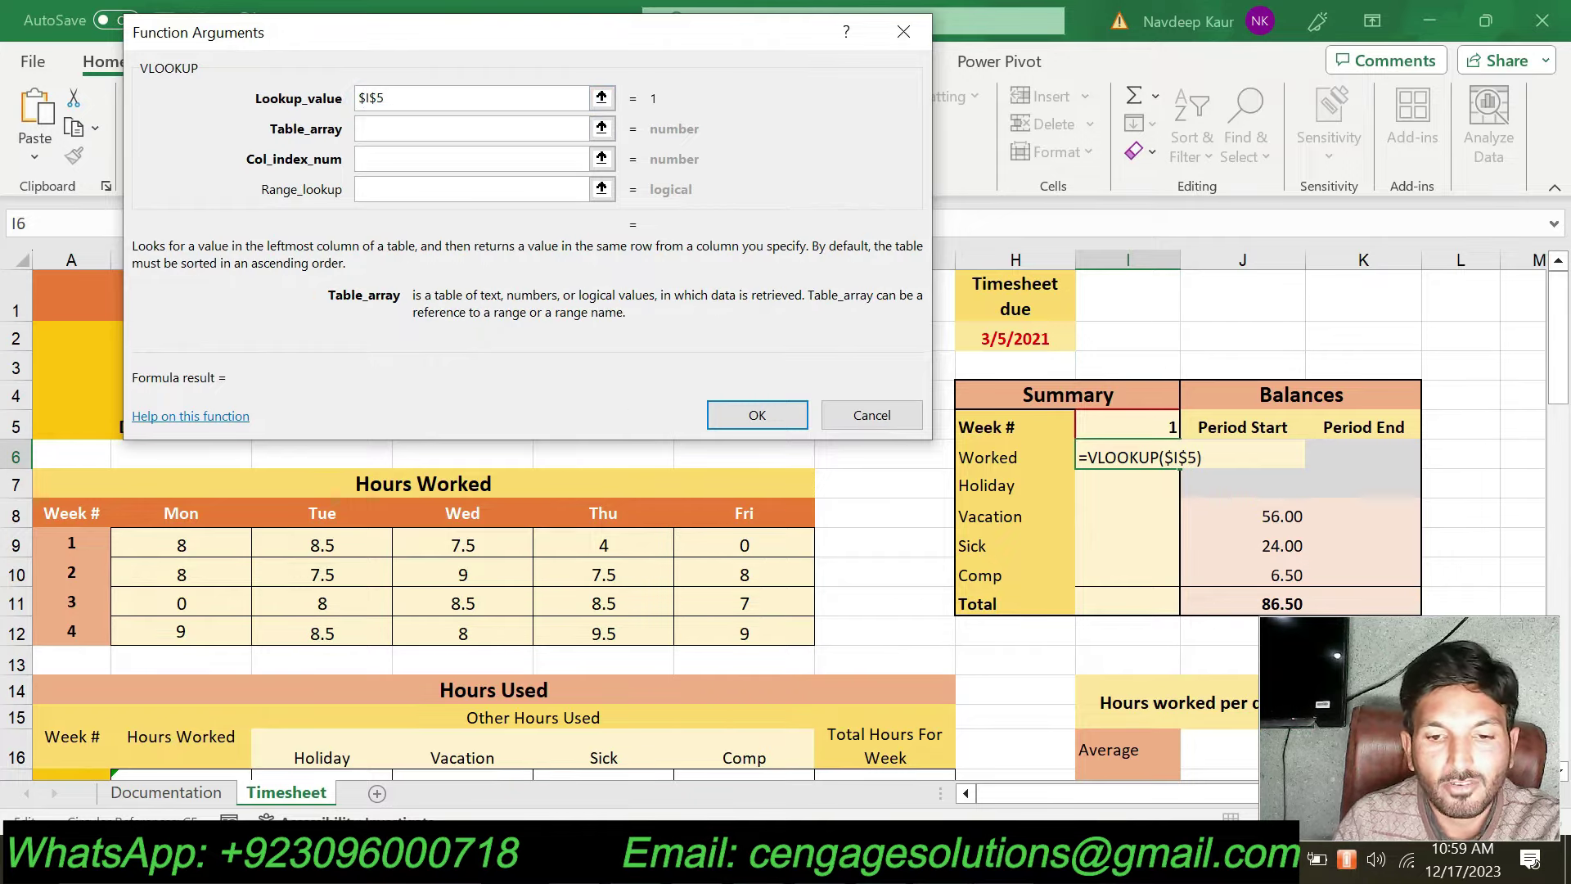
- Set the Table_array to the absolute range $A$17:$G$20 copied from step 6
key("alt+Tab")
left_click_drag(923, 544, 1017, 544)
key("ctrl+c")
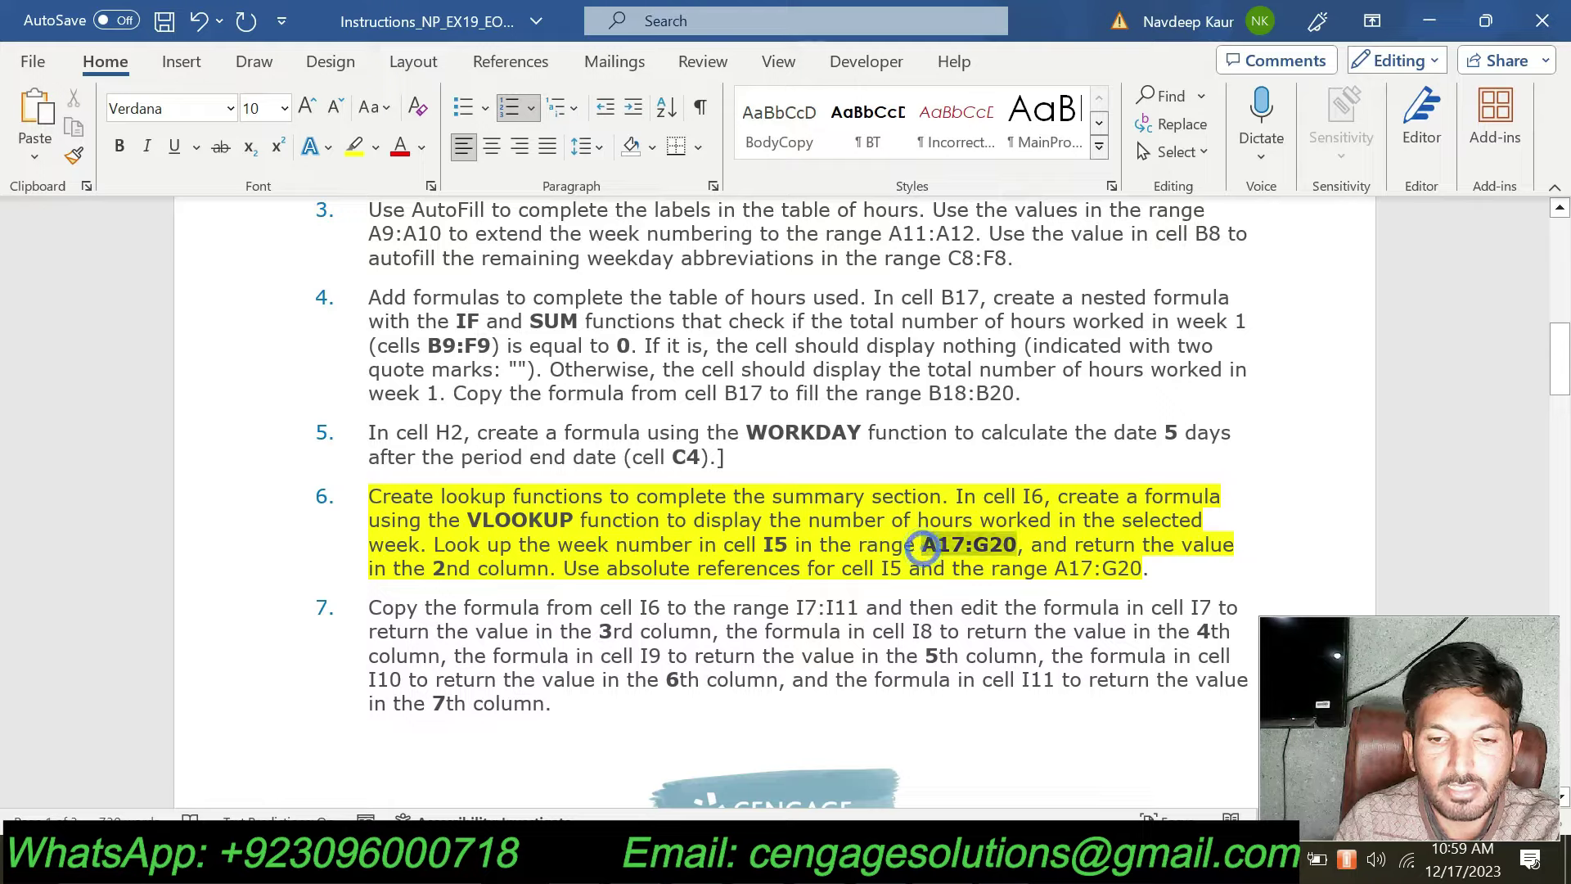
key("alt+Tab")
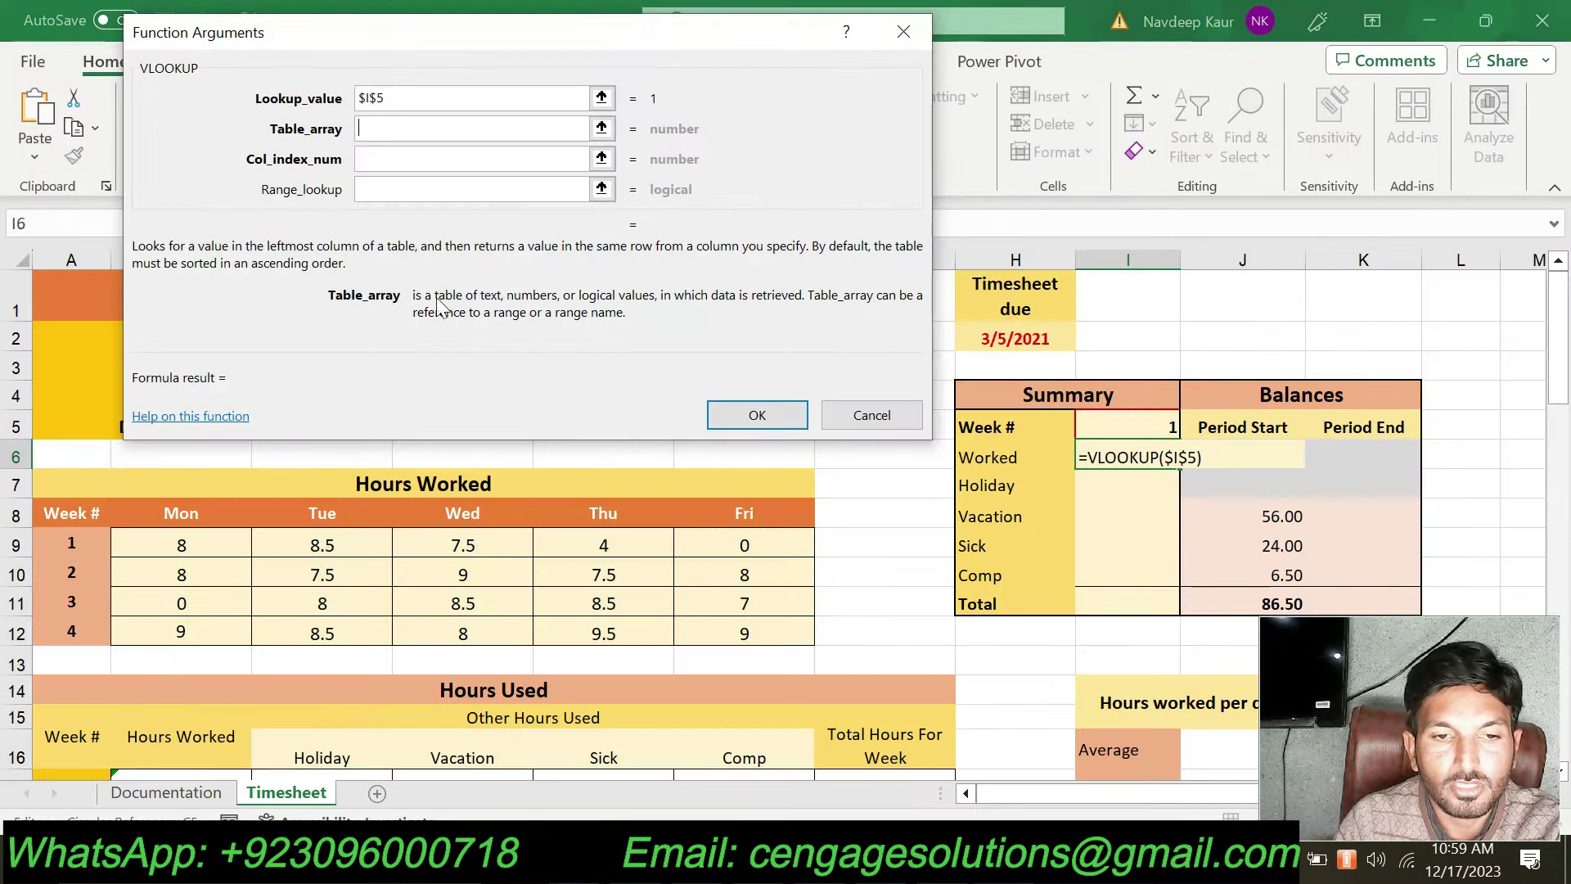
key("ctrl+v")
left_click(359, 128)
type("$")
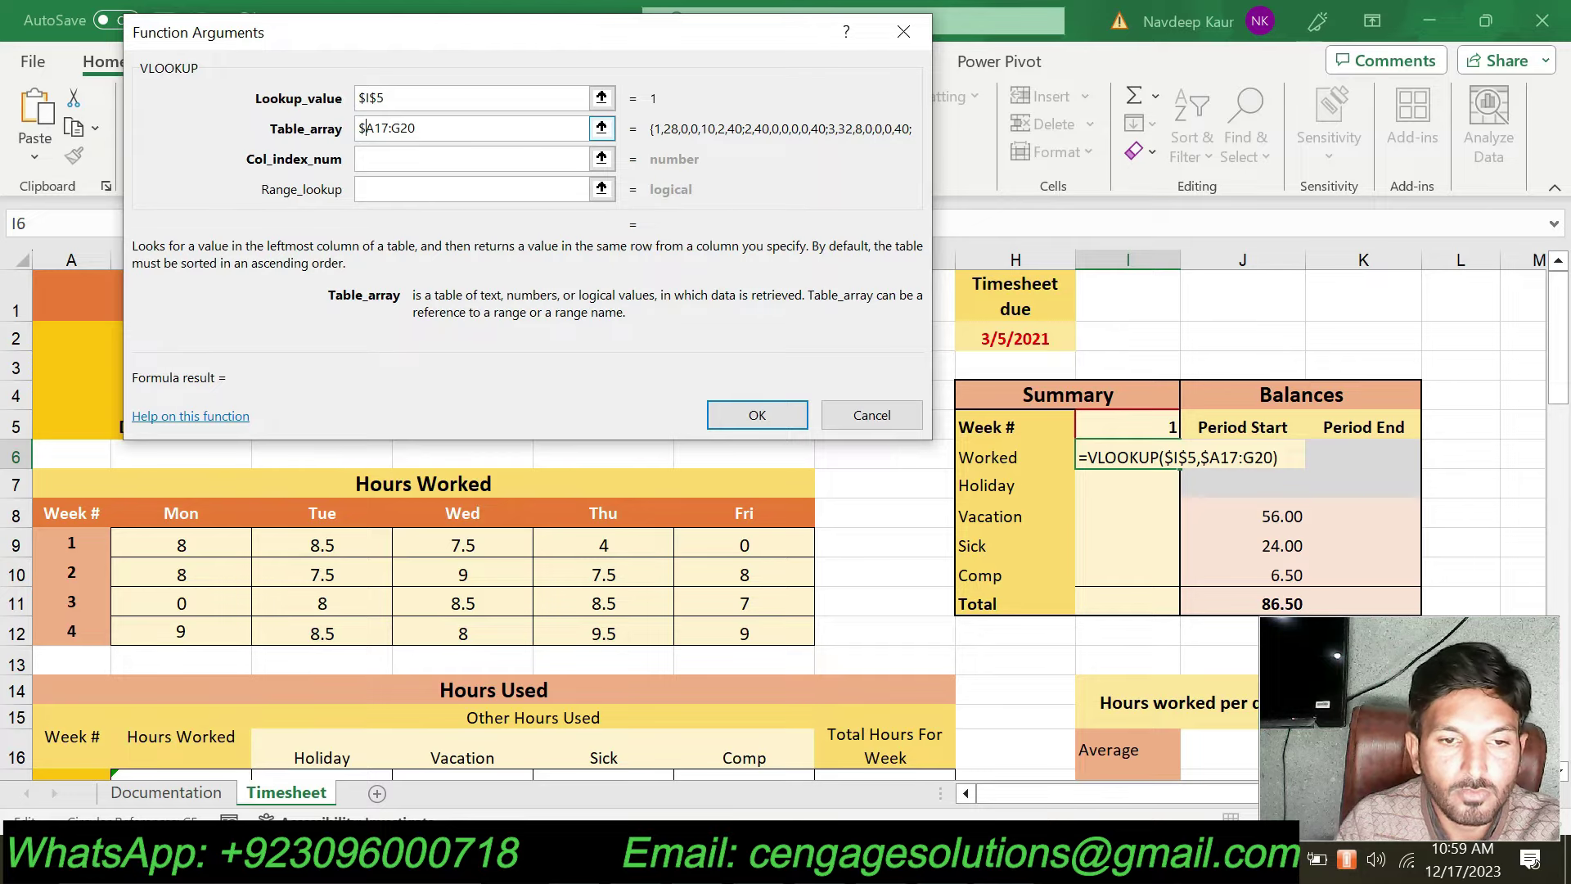
left_click(370, 129)
type("$A")
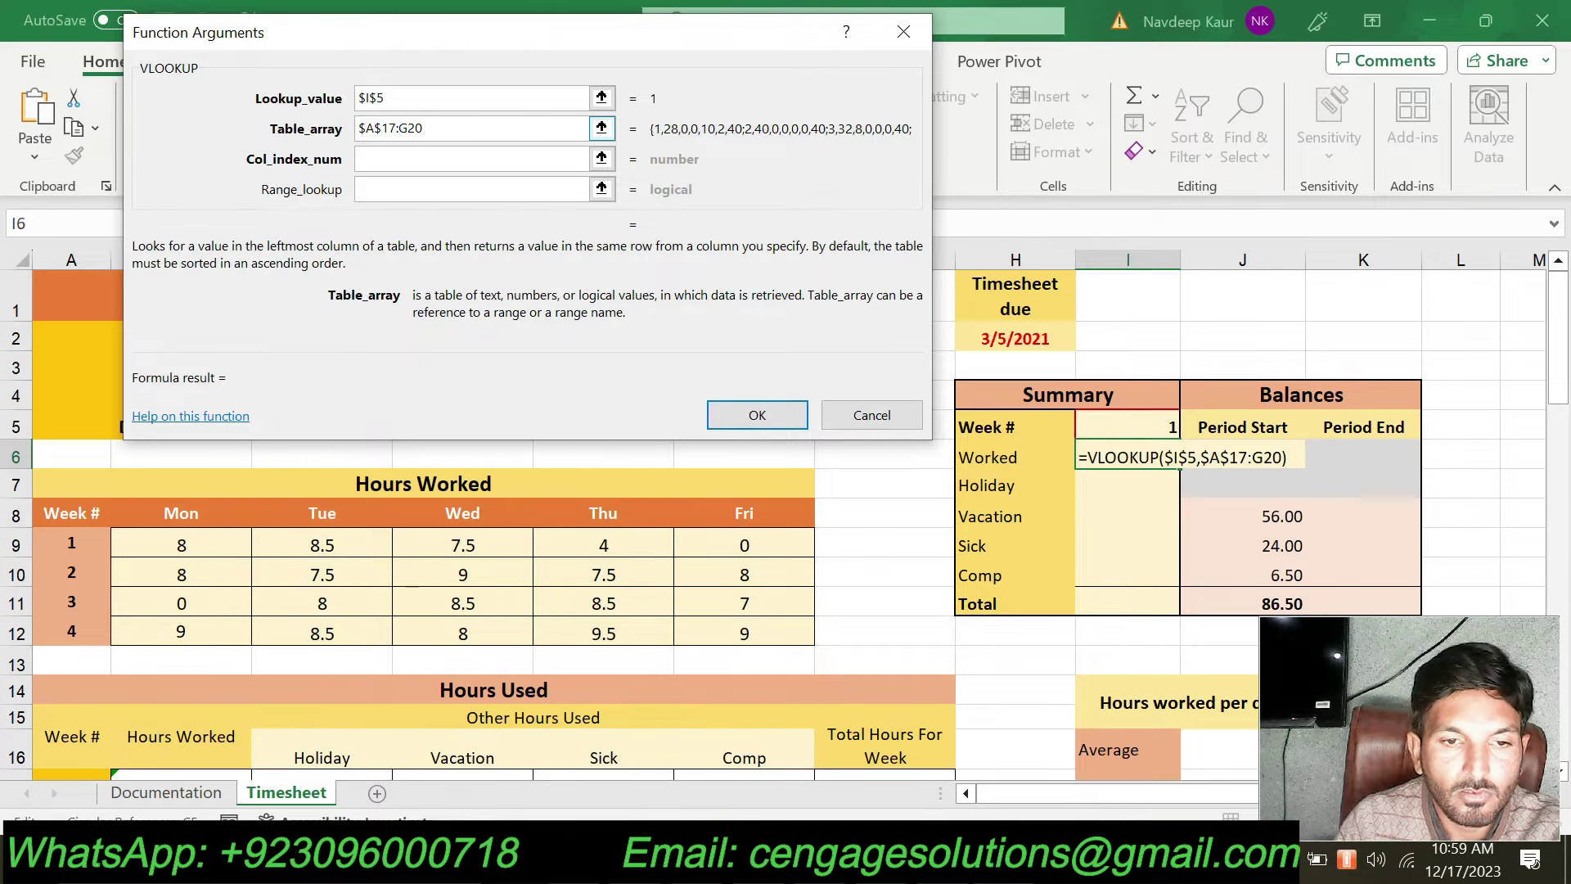
type("$")
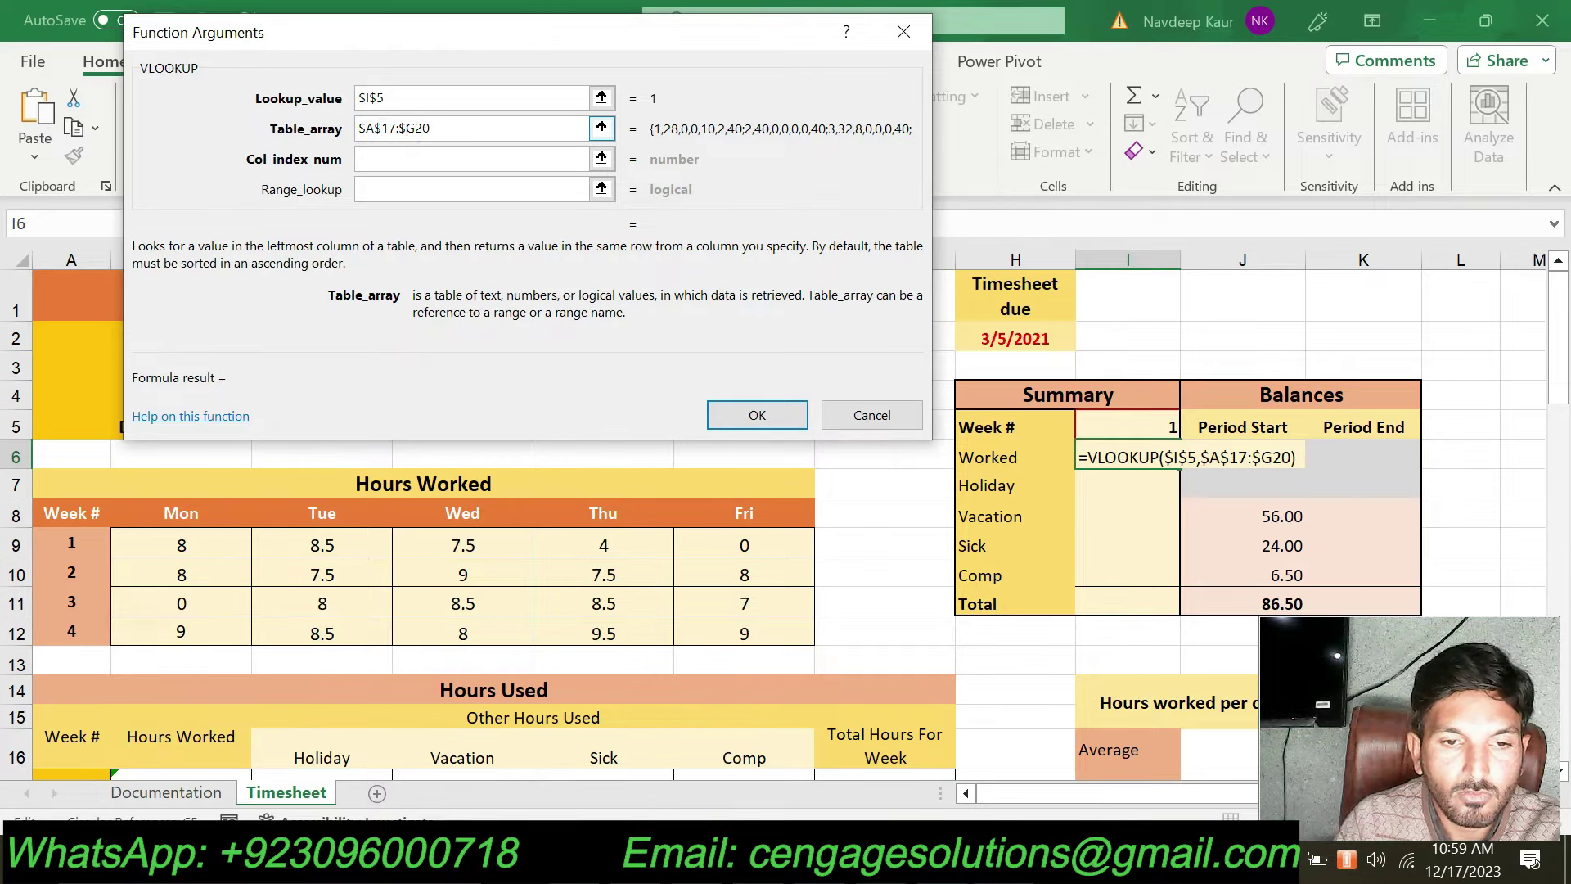
left_click(413, 128)
type("$")
- Enter column index 2 and range lookup FALSE, showing 28.00 hours in I6
left_click(415, 156)
type("2")
left_click(422, 193)
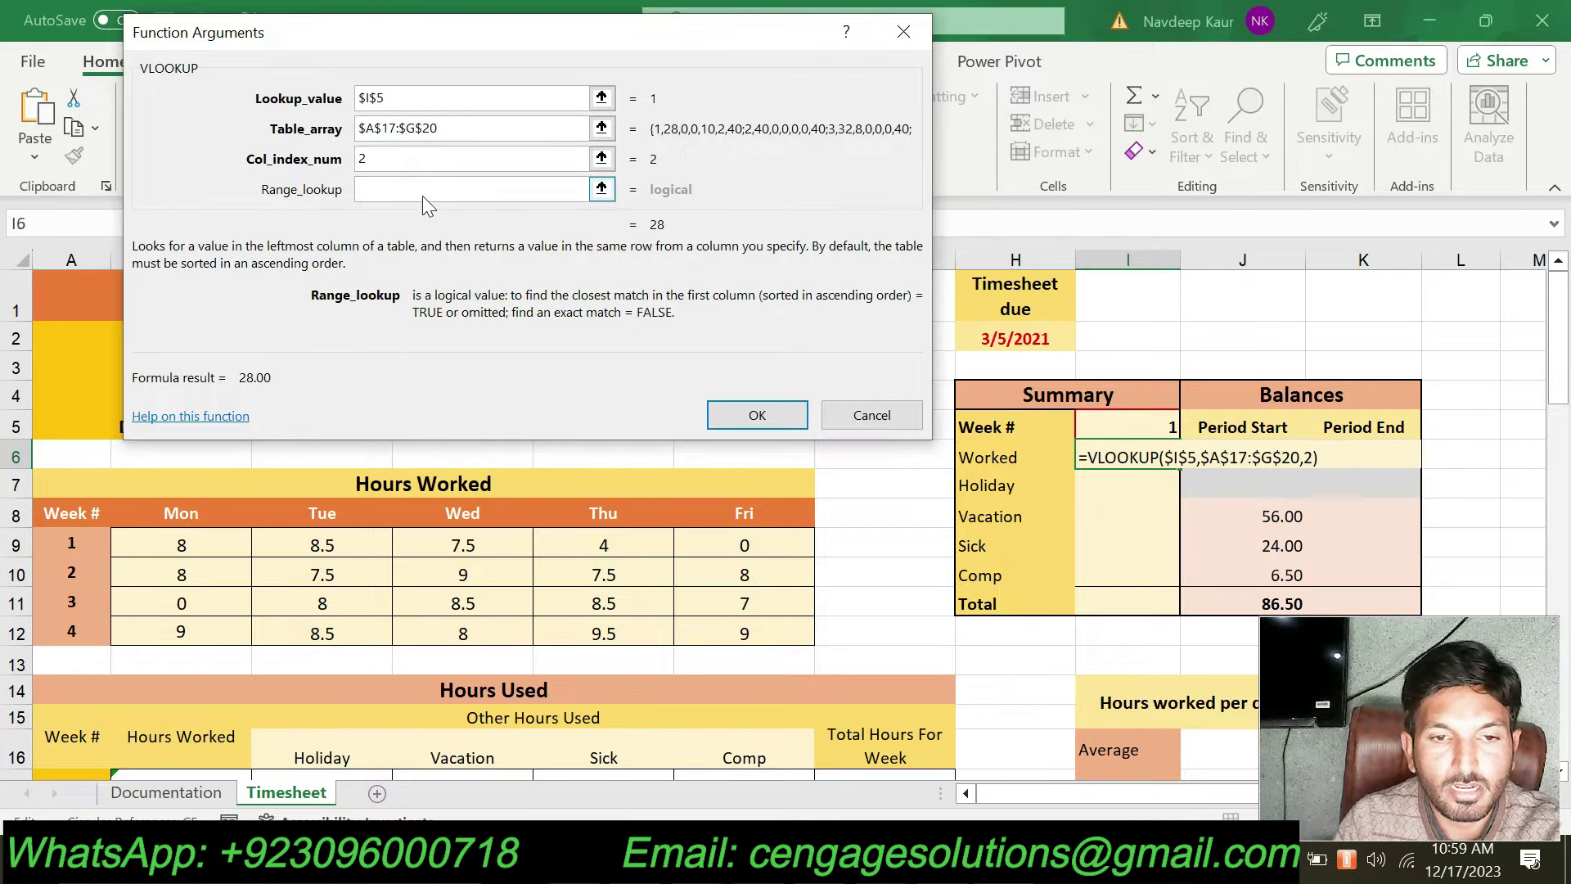
type("FA")
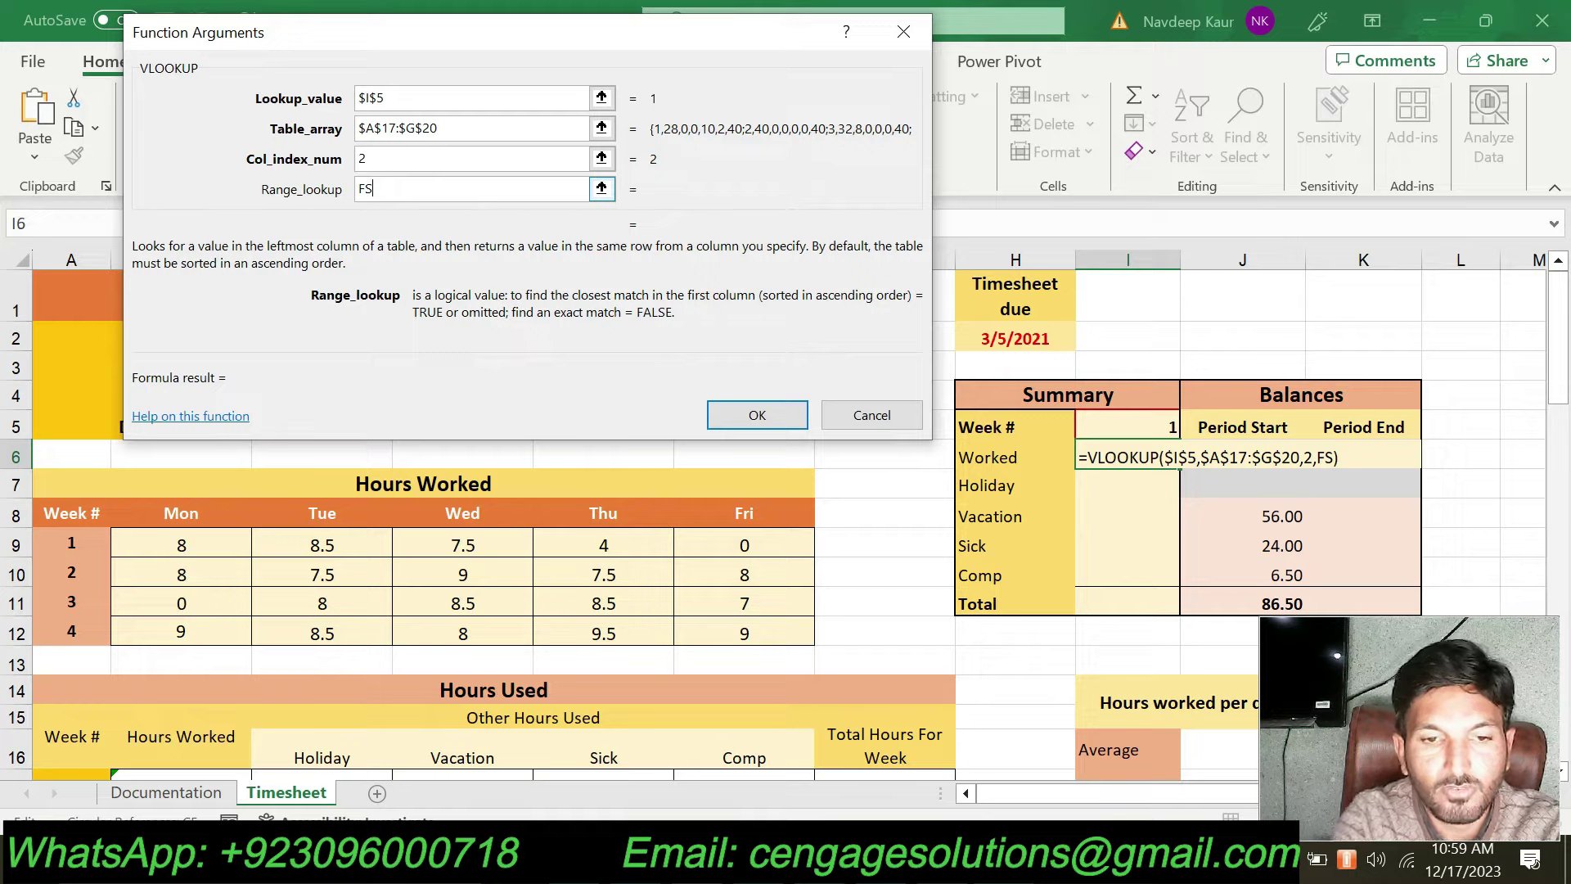
type("LSE")
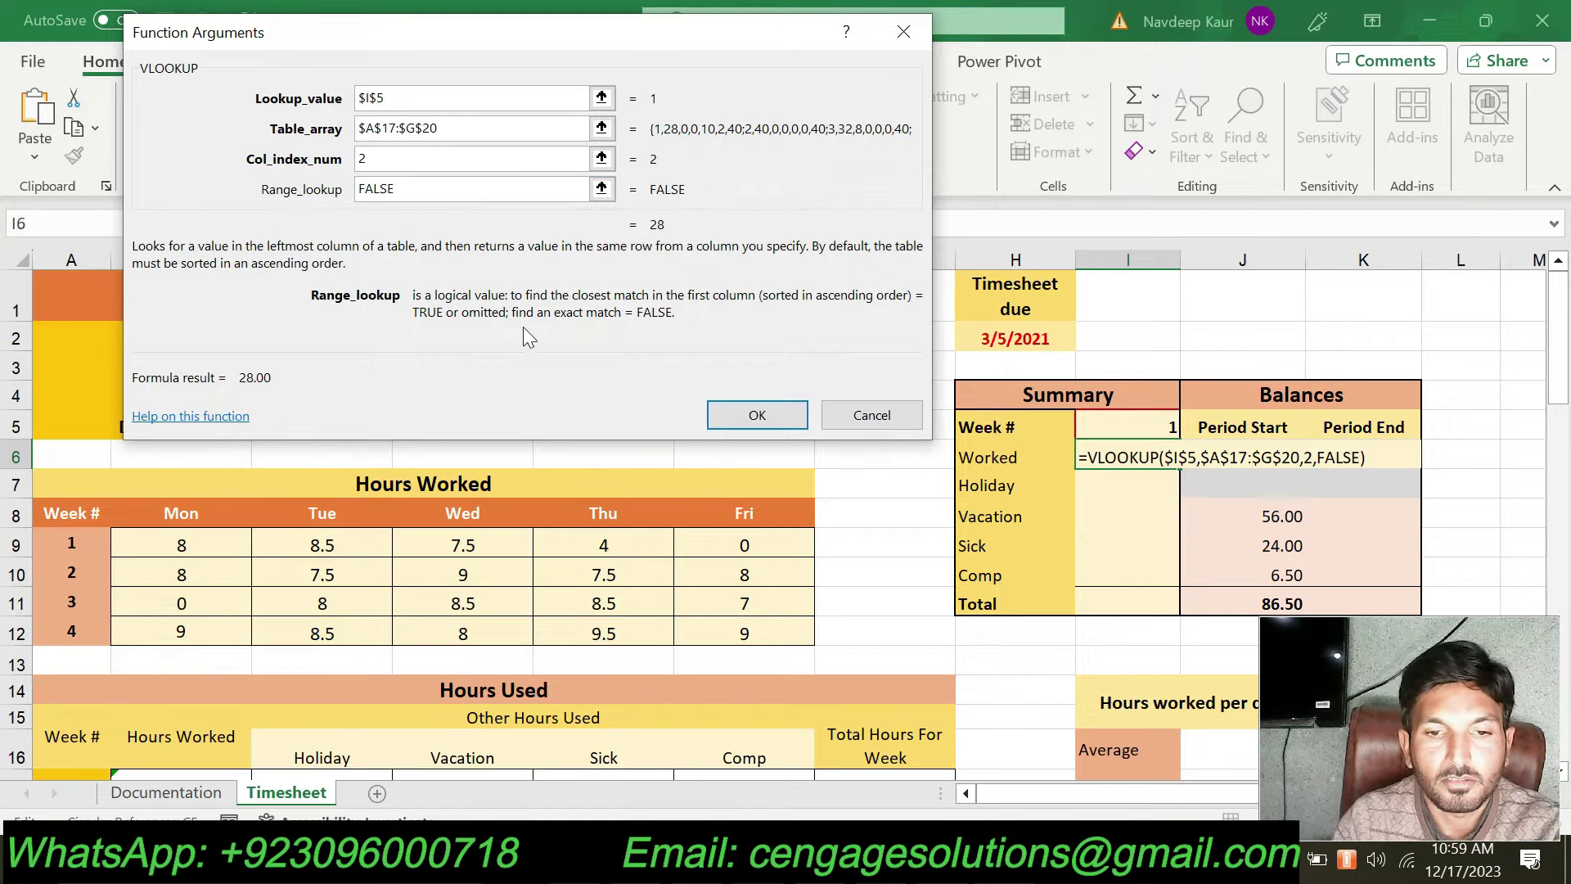
left_click(717, 416)
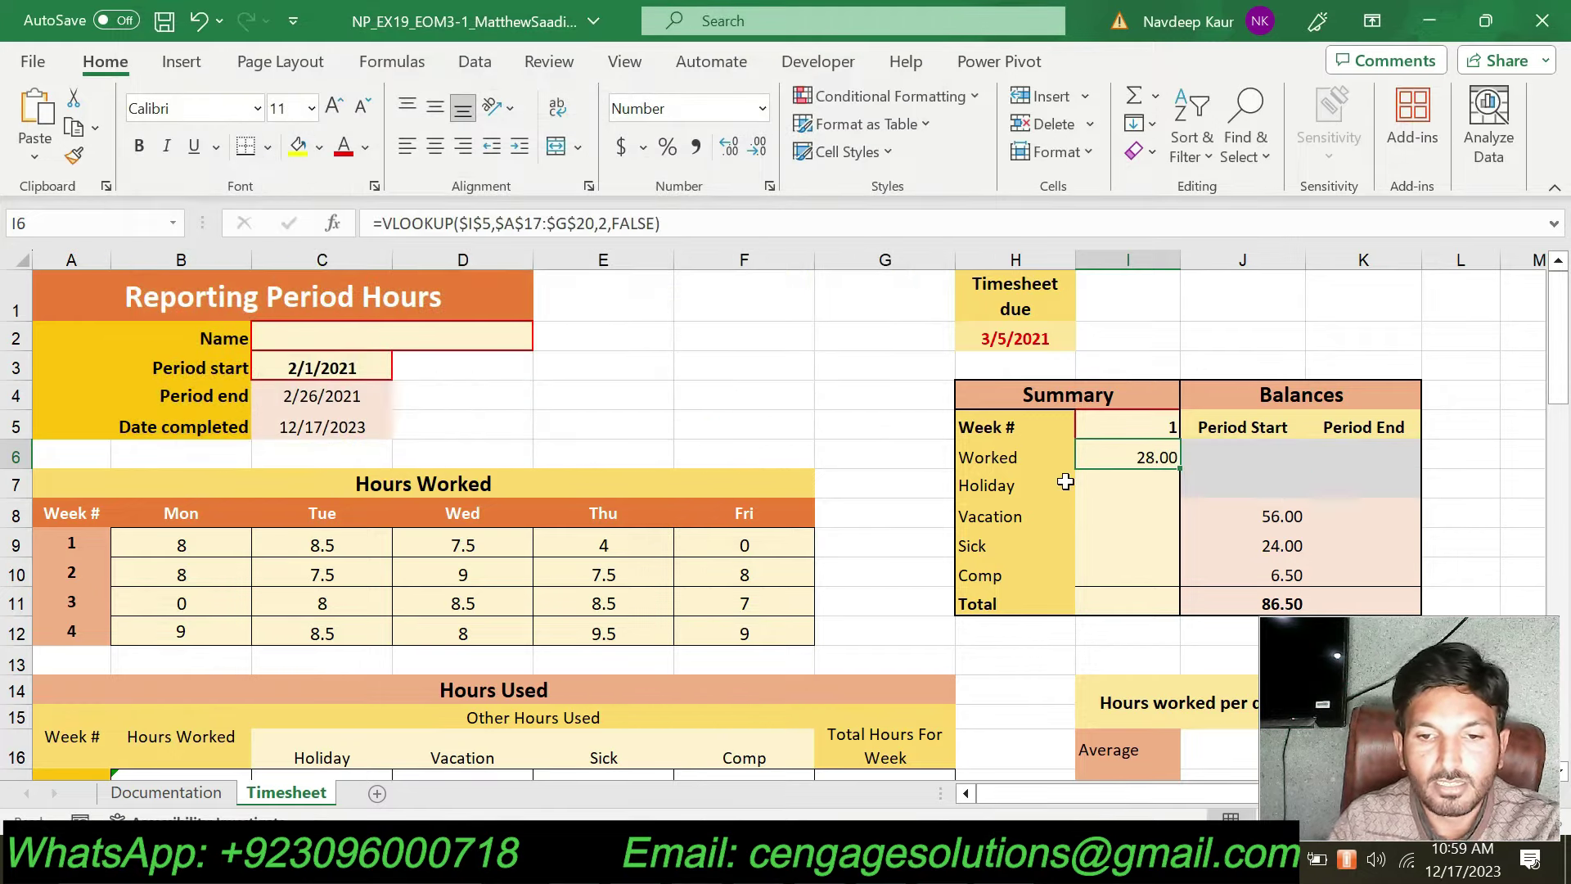
- Scroll the timesheet to check the I6 result, then switch to the Word instructions
scroll(841, 532, "down", 3)
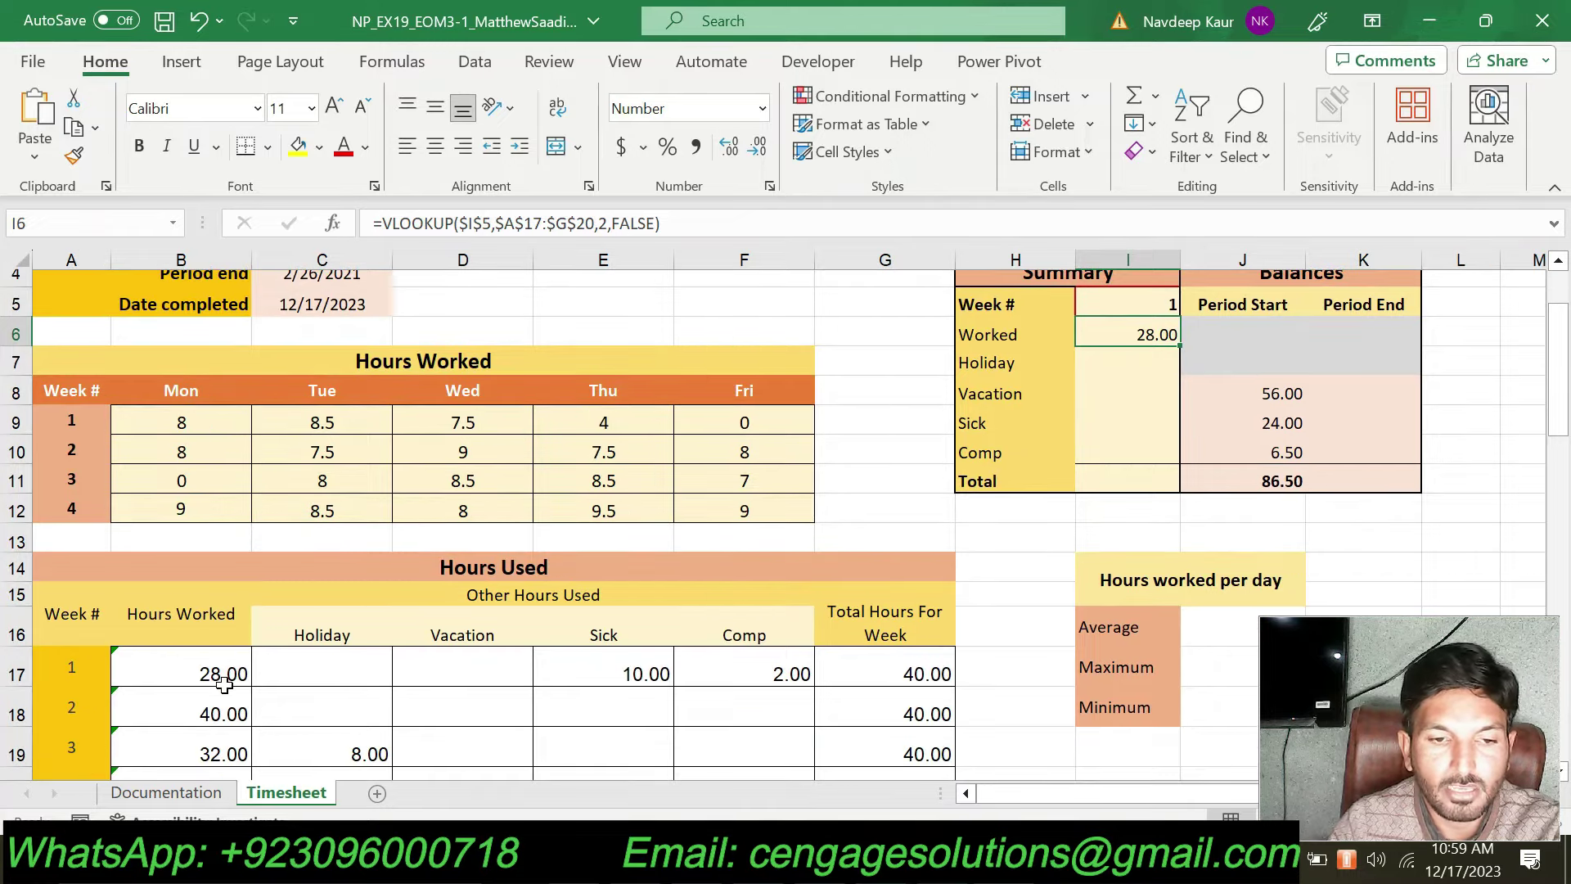
scroll(1106, 495, "up", 1)
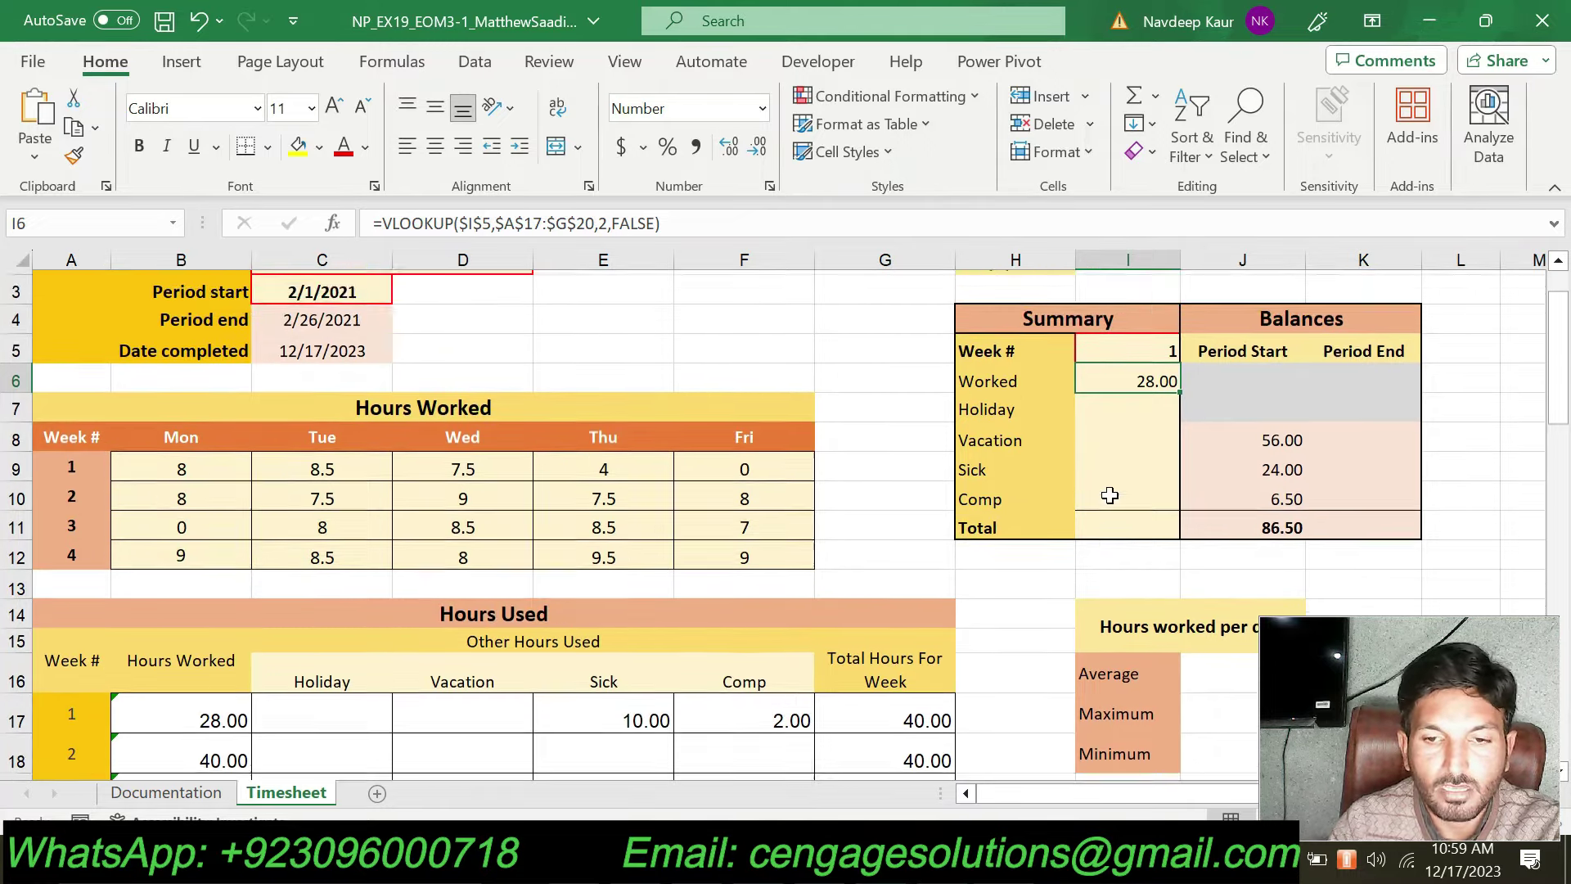
key("alt+Tab")
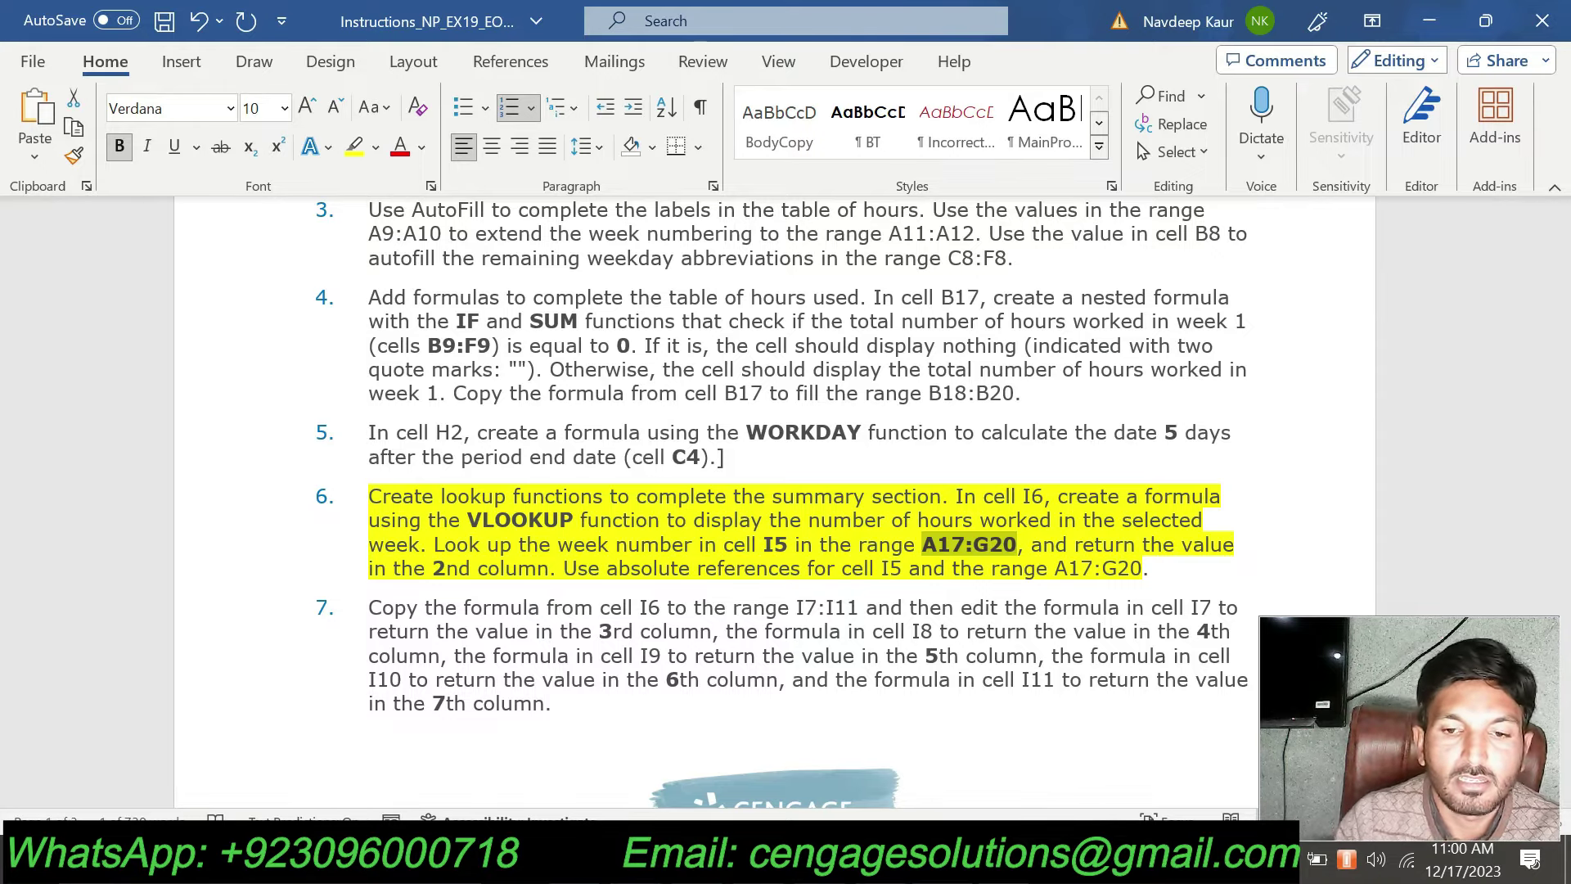
- Set step 6's VLOOKUP instruction highlight to No Color
mouse_move(1013, 568)
left_mouse_down()
mouse_move(1150, 565)
mouse_move(370, 496)
left_mouse_up()
left_click(459, 456)
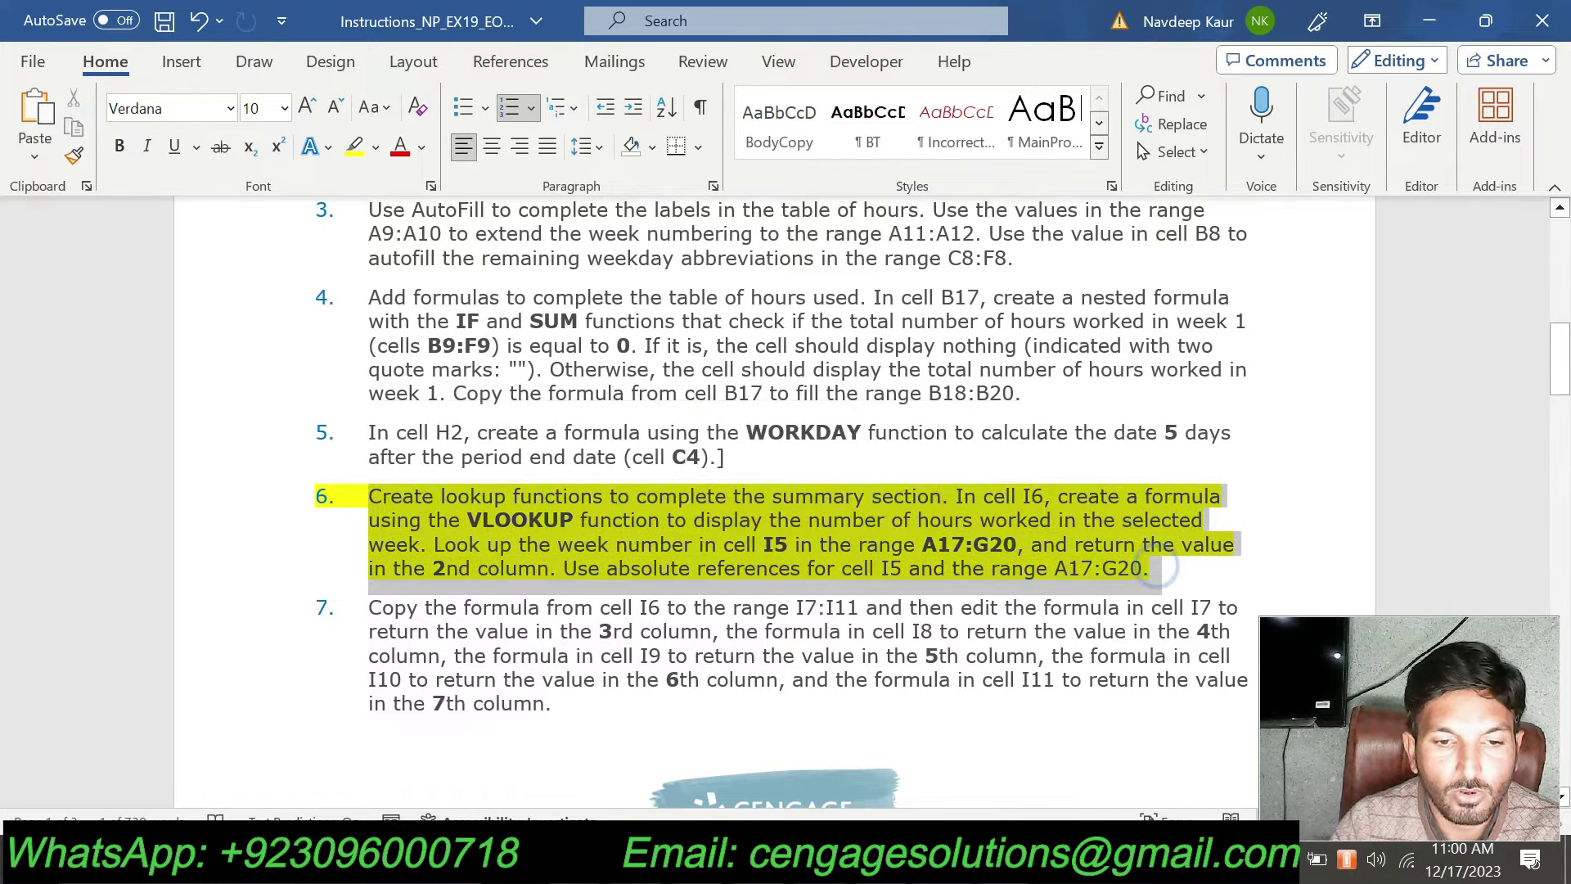
left_click(430, 455)
scroll(442, 458, "down", 3)
scroll(773, 499, "down", 5)
scroll(773, 499, "down", 2)
scroll(773, 499, "up", 5)
scroll(774, 499, "up", 5)
scroll(773, 499, "up", 3)
scroll(773, 499, "down", 2)
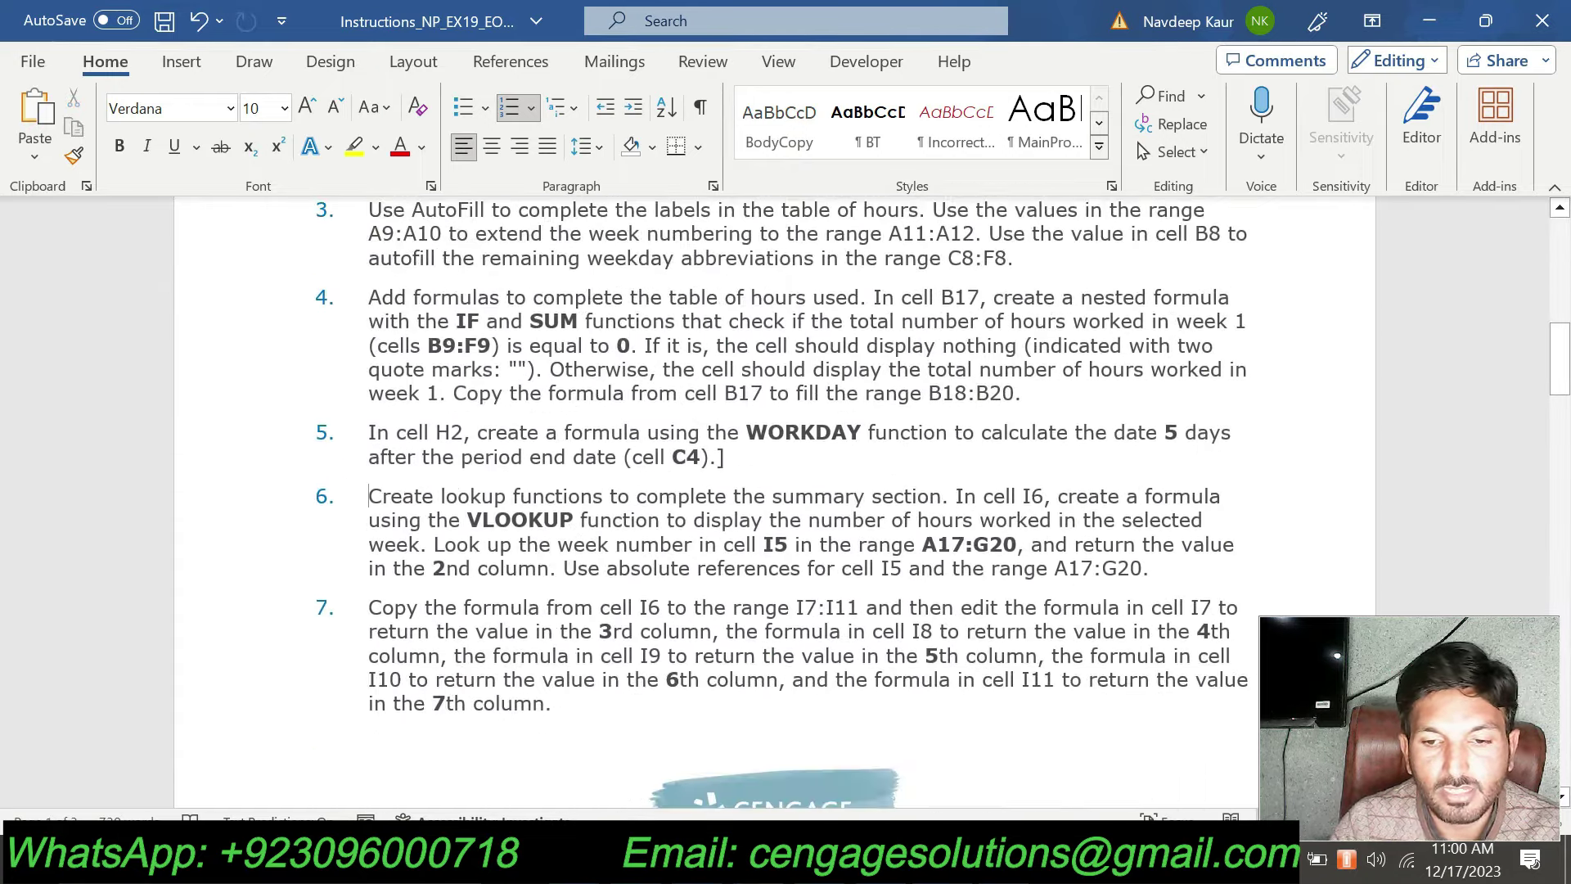
key("alt+Tab")
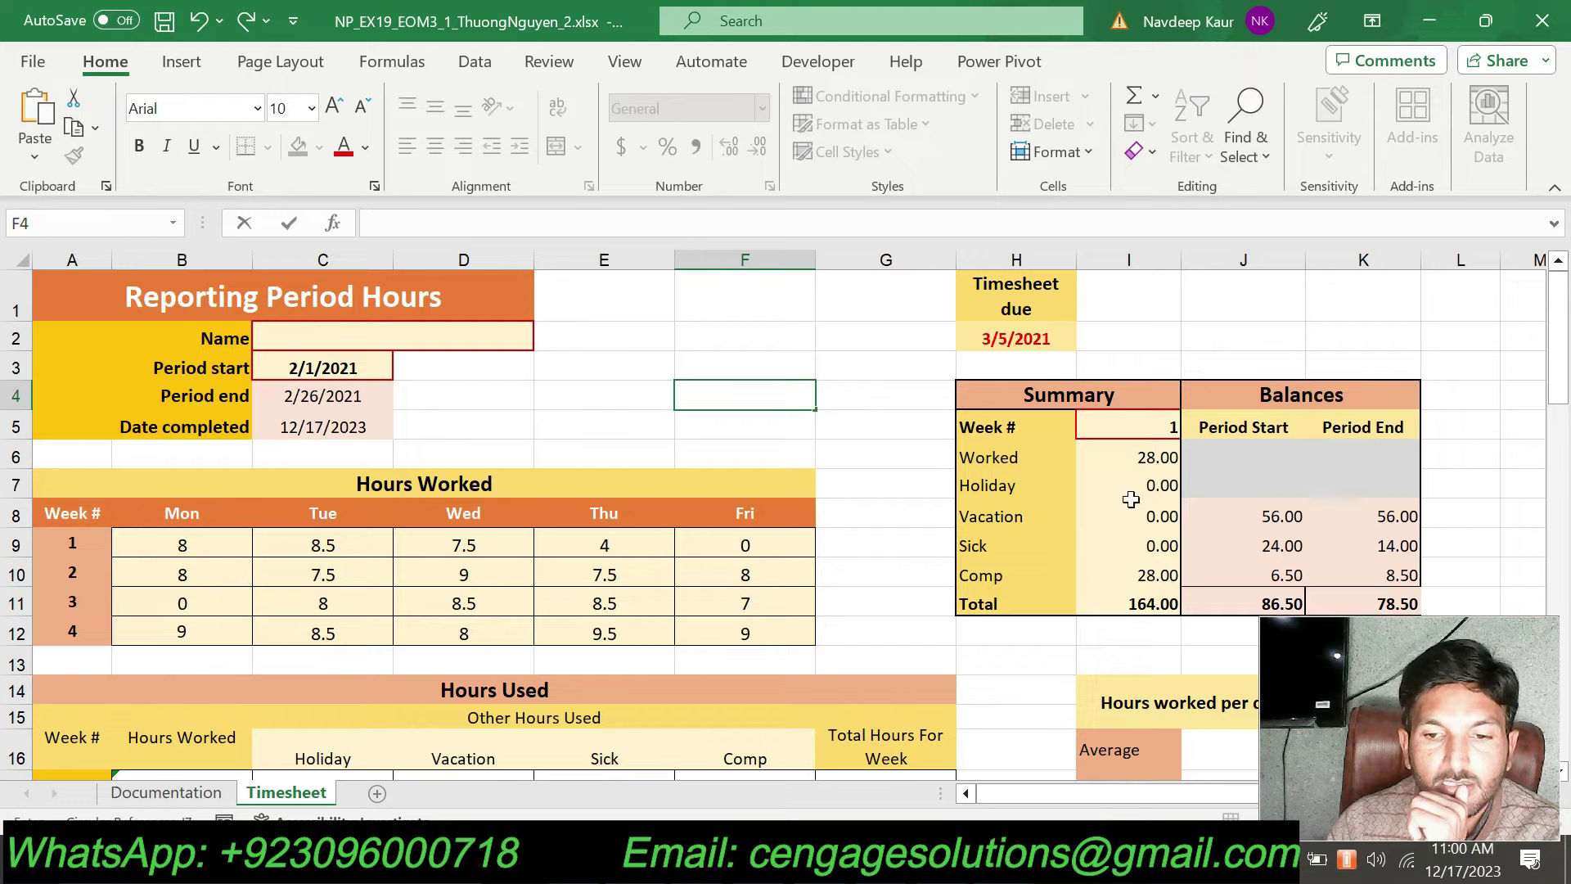
scroll(777, 586, "down", 3)
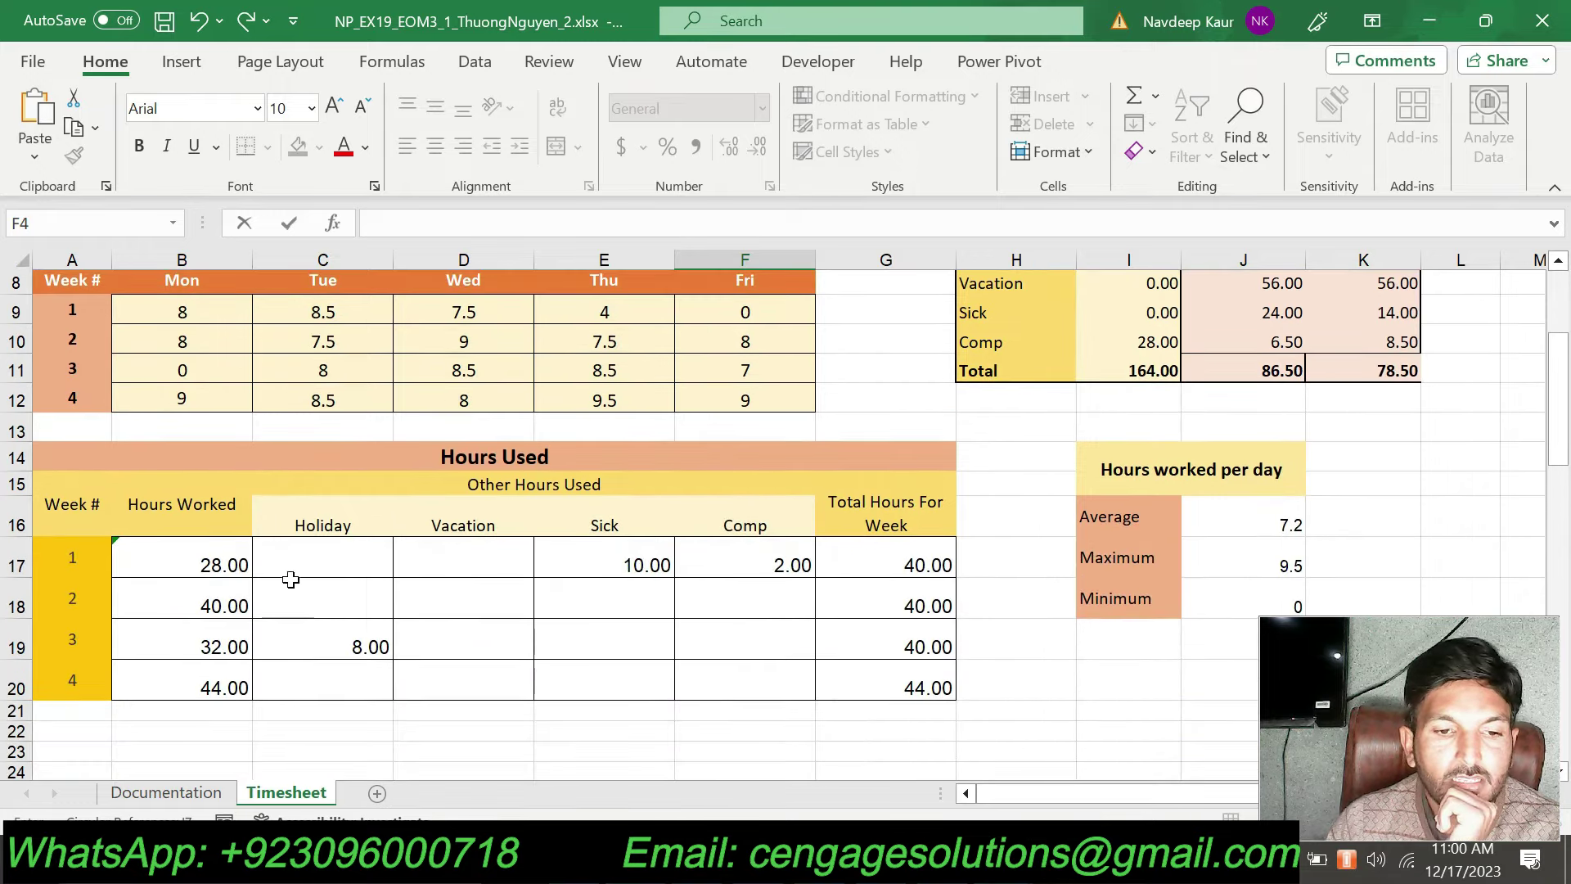
scroll(413, 640, "up", 2)
scroll(359, 487, "up", 1)
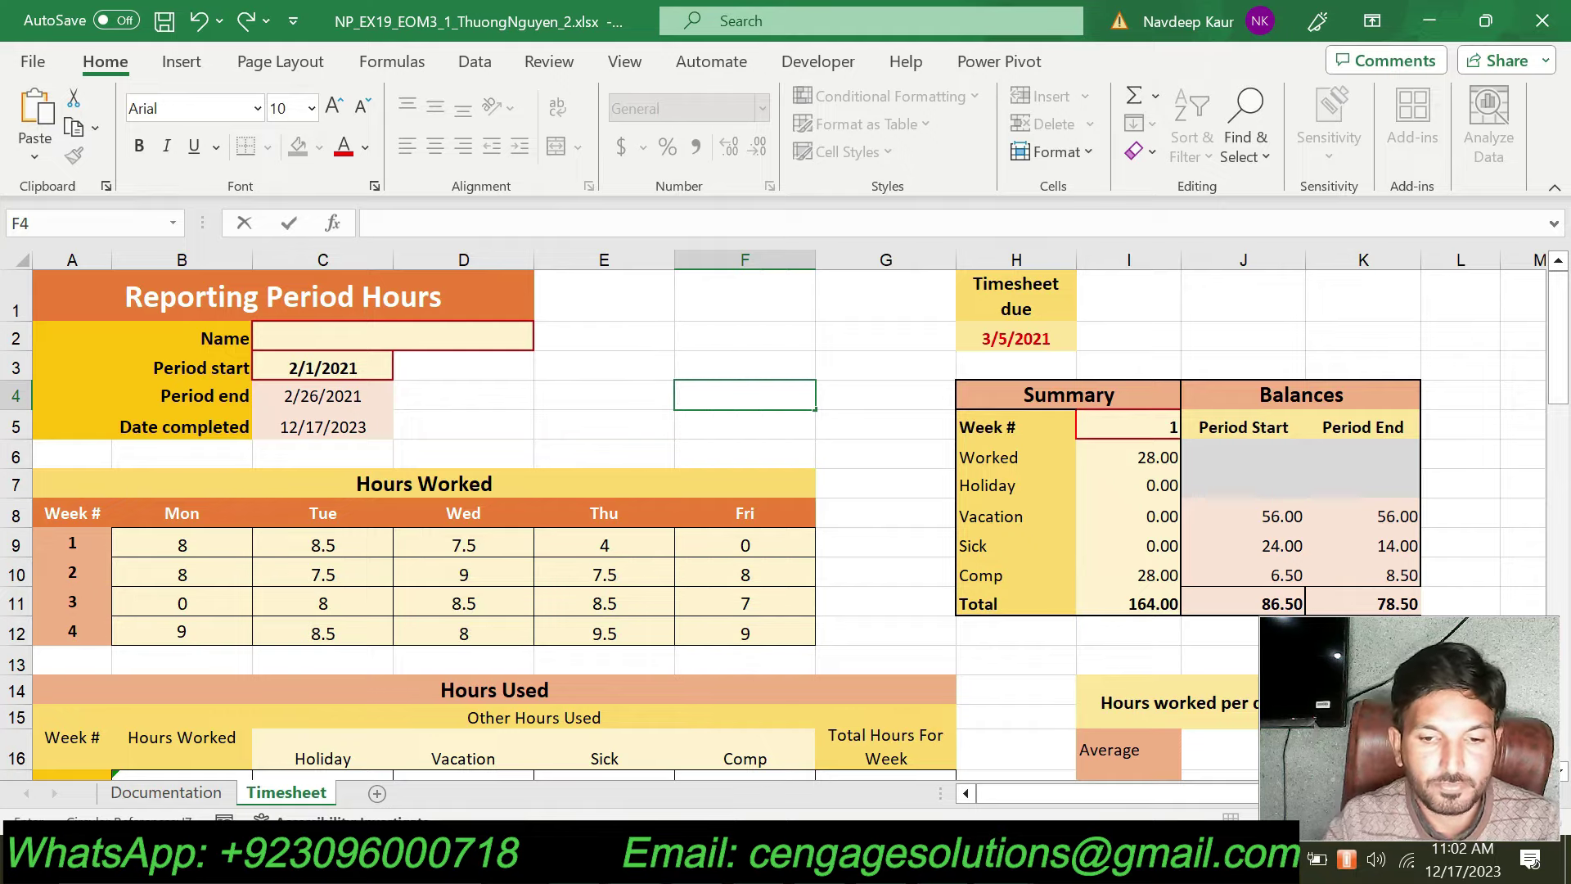
key("alt+Tab")
- Append 'DONE WITH A GRADE THANK YOU FOR WATCHING MY VIDEO,' after the GETTING STARTED heading in Word
scroll(774, 503, "up", 10)
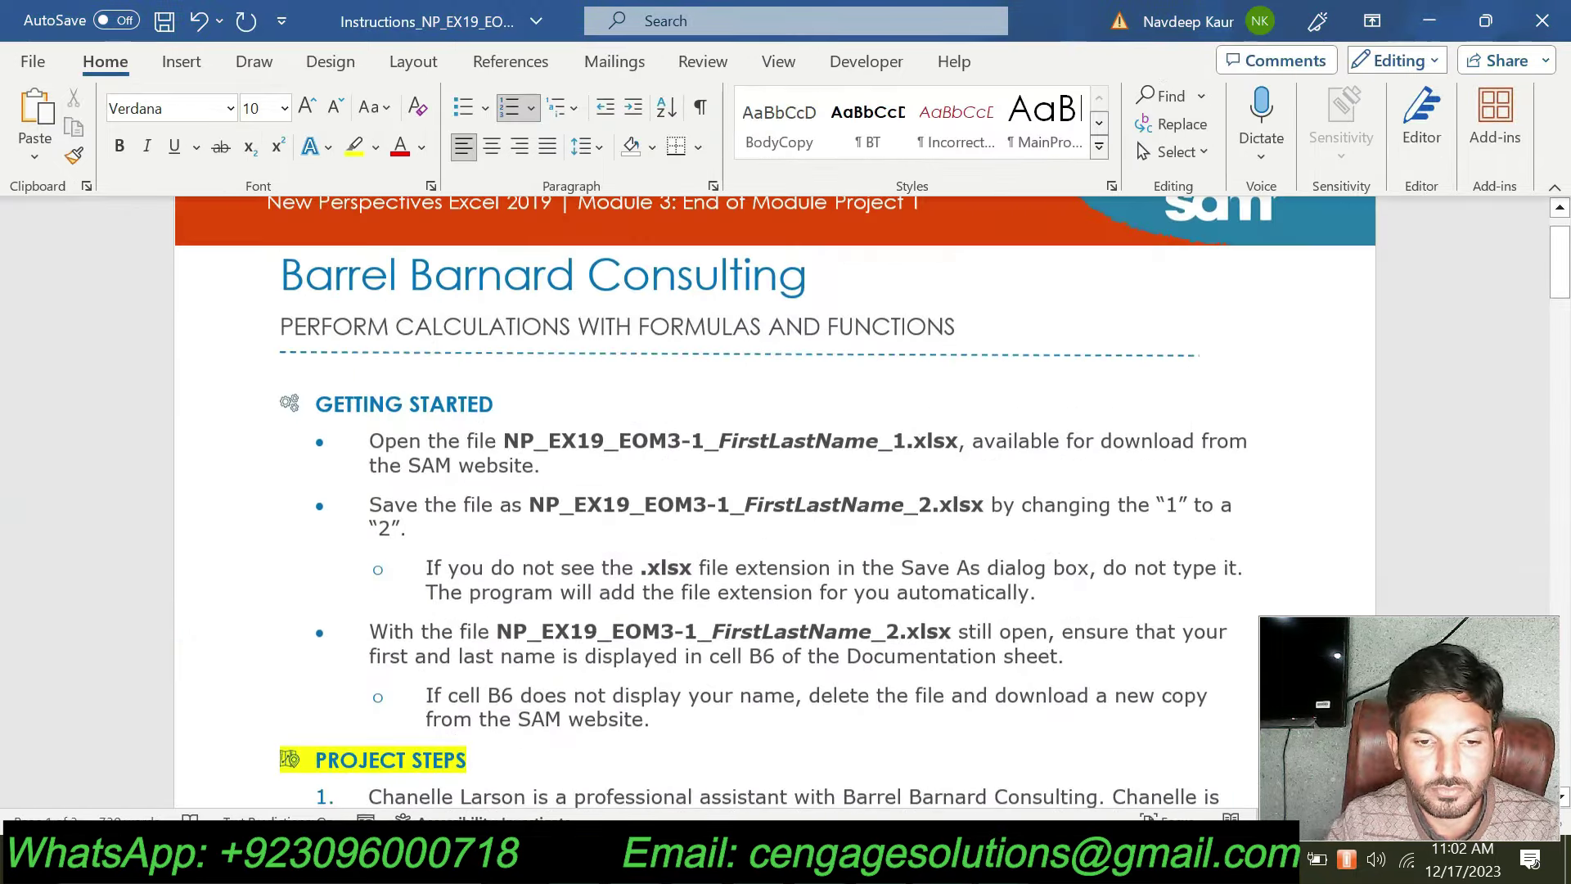
left_click_drag(481, 692, 316, 691)
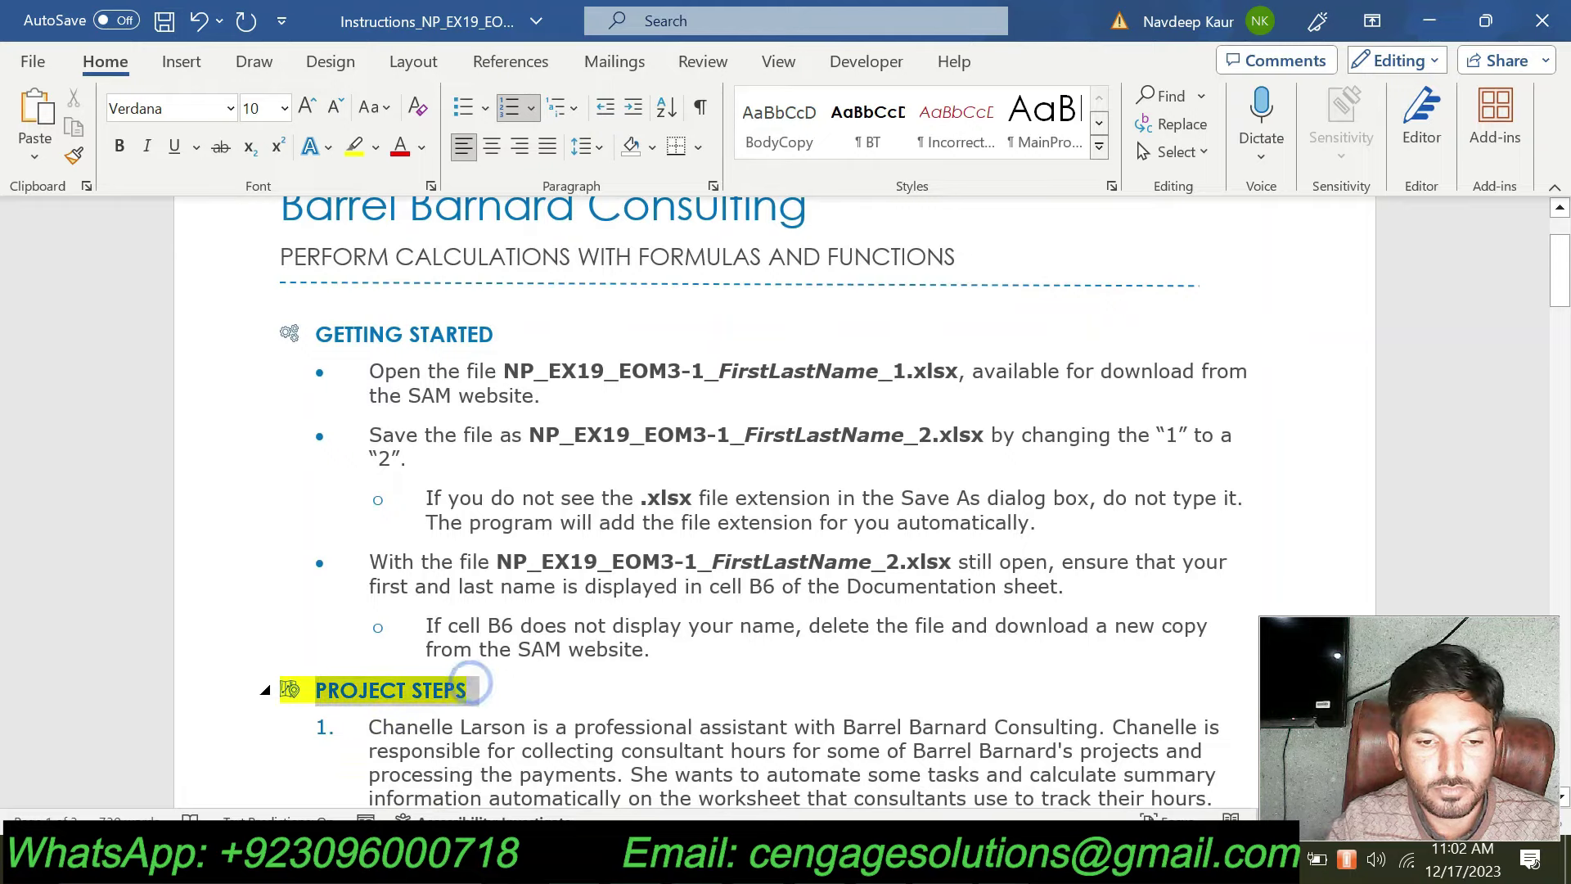
key("ctrl+Home")
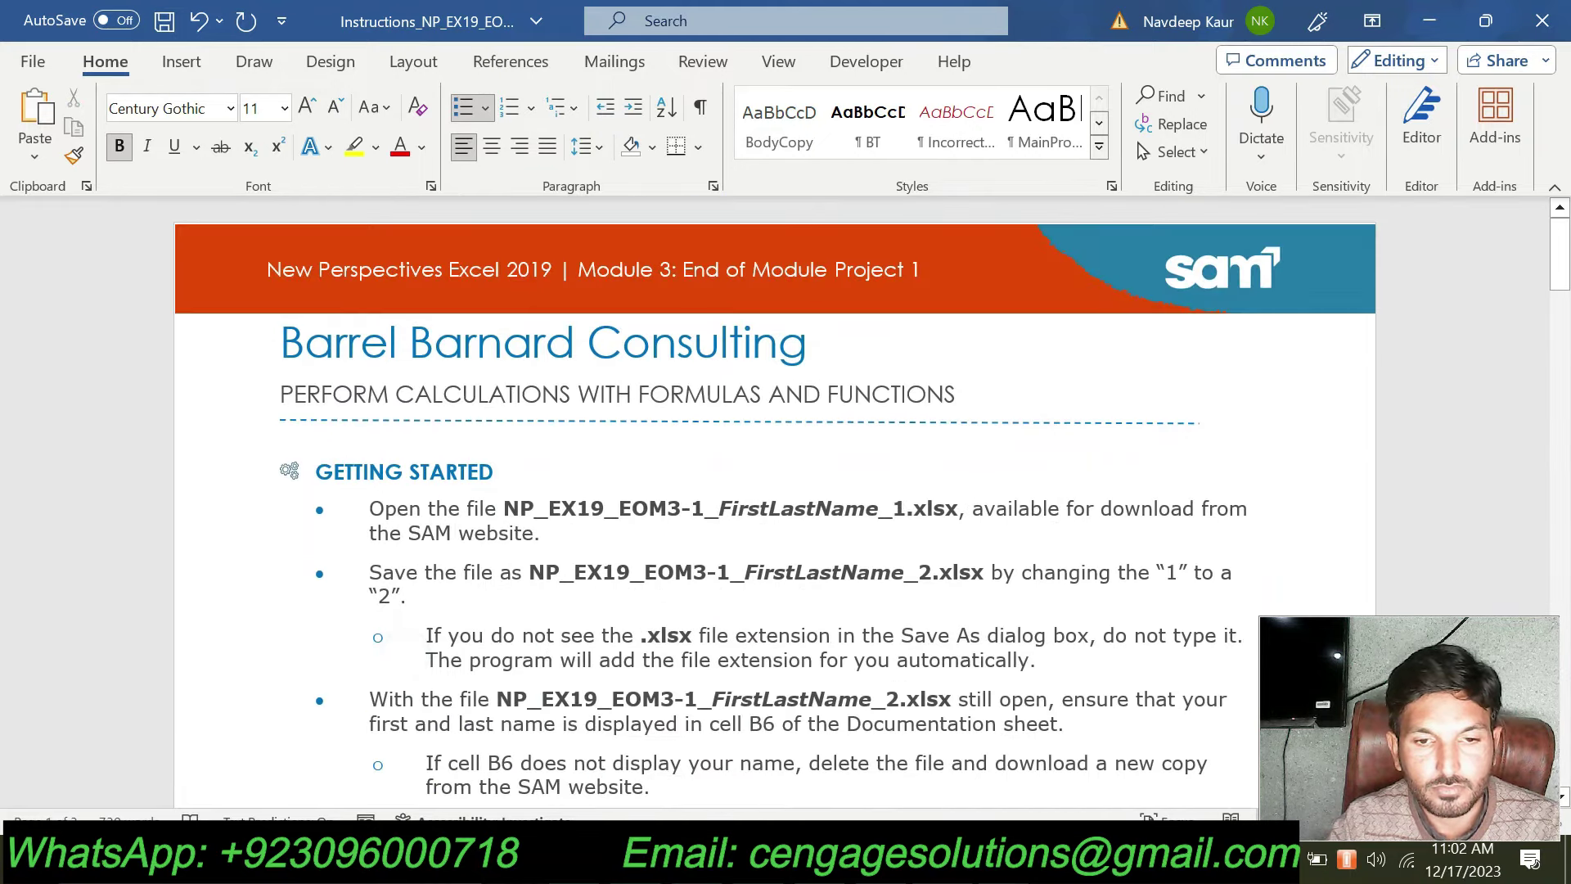
left_click(353, 147)
type("DONE")
key("BackSpace")
key("BackSpace")
key("BackSpace")
key("BackSpace")
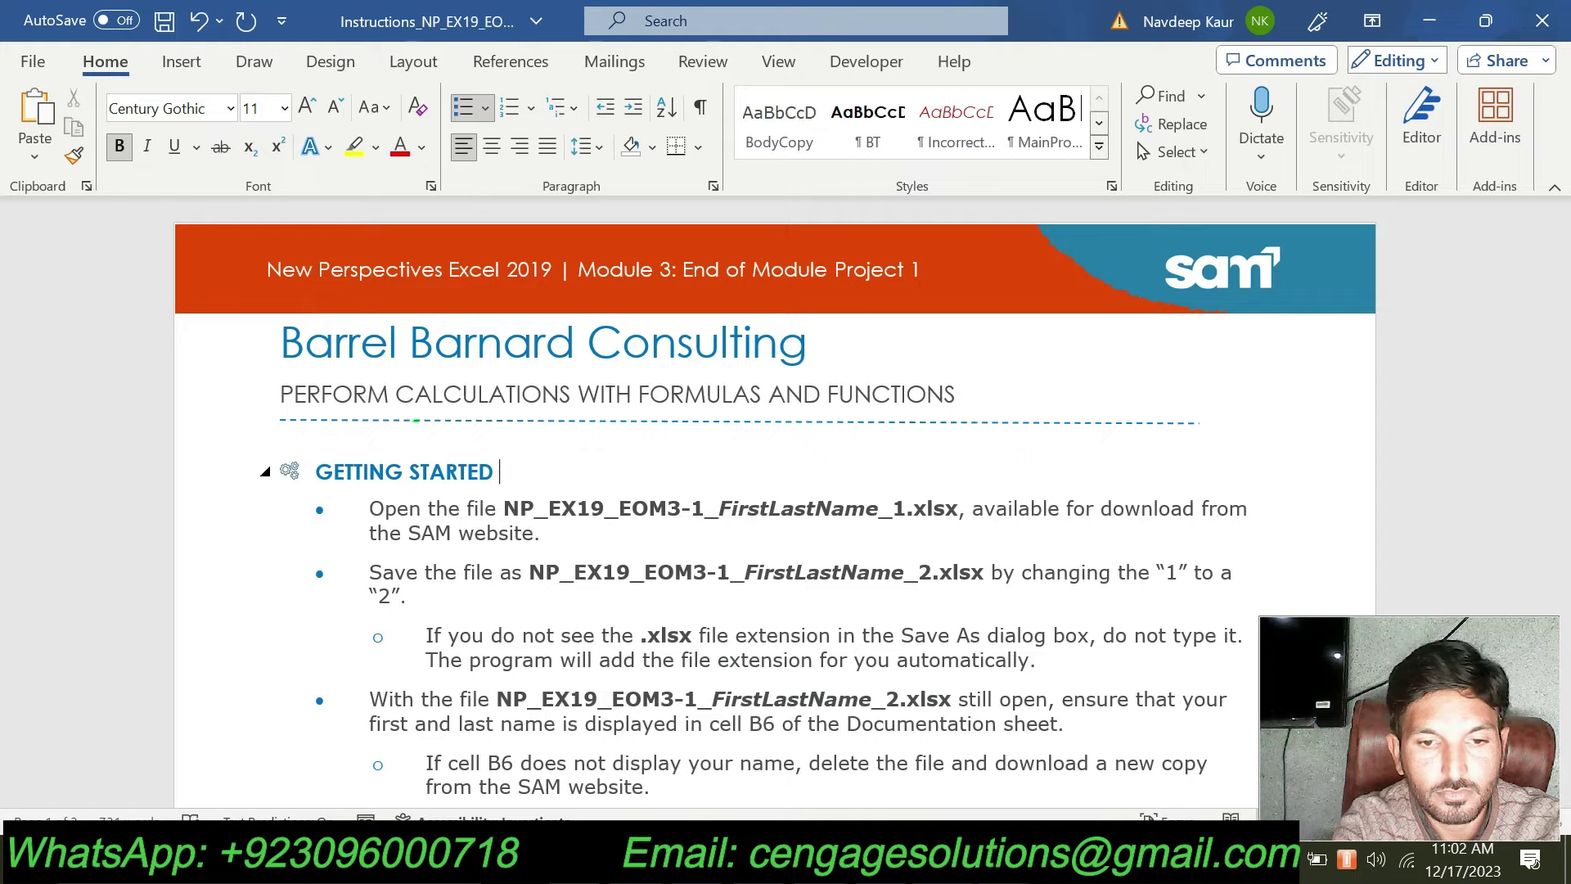
left_click(346, 148)
type("DONE")
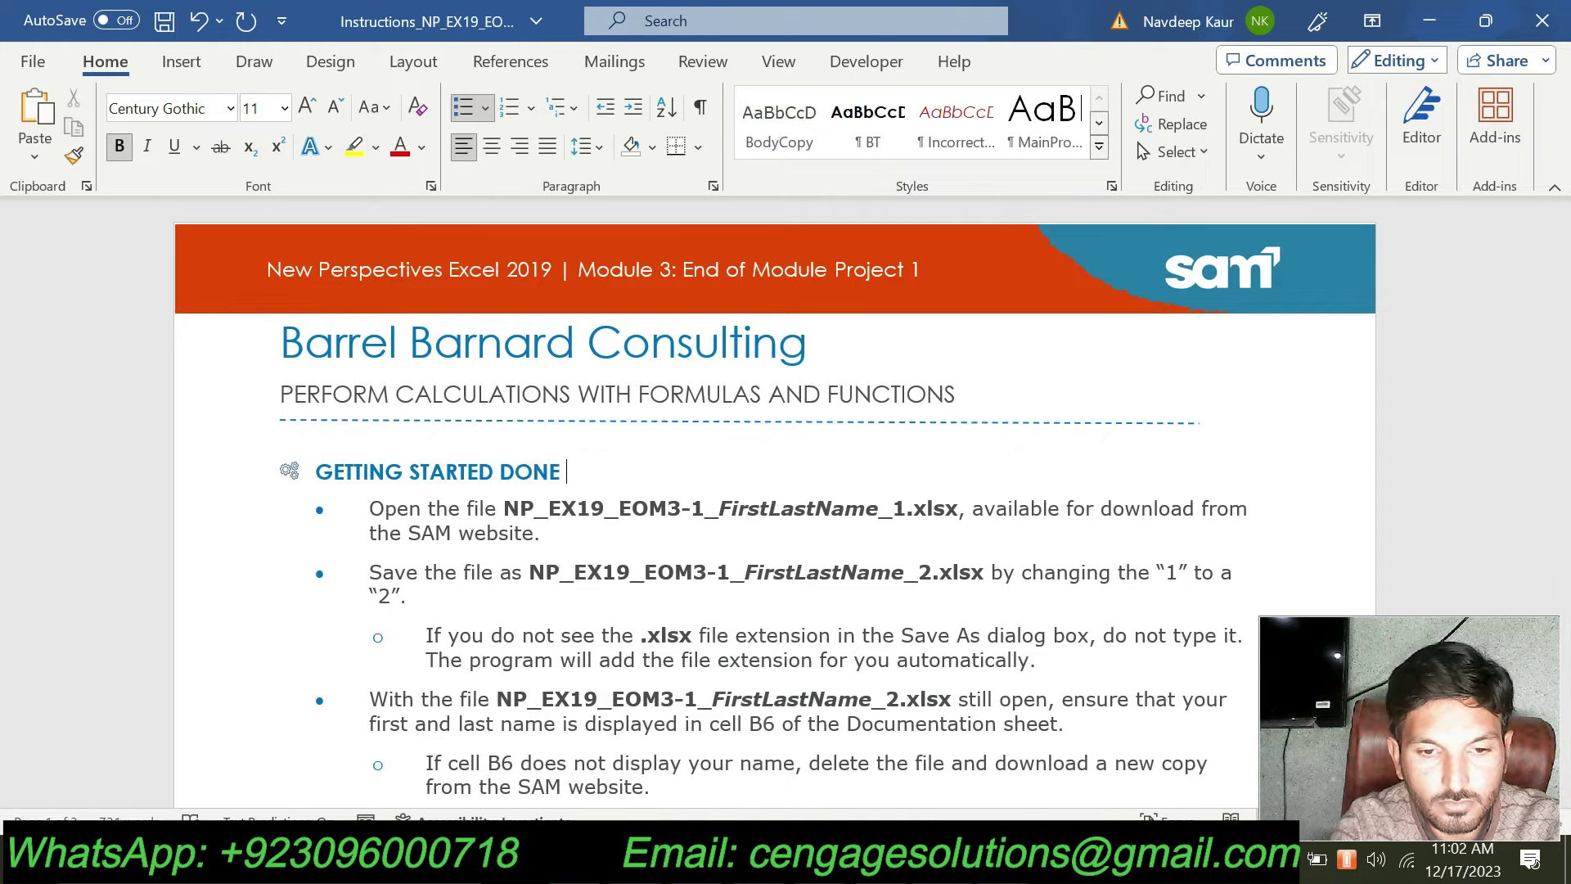
type(" WITH A")
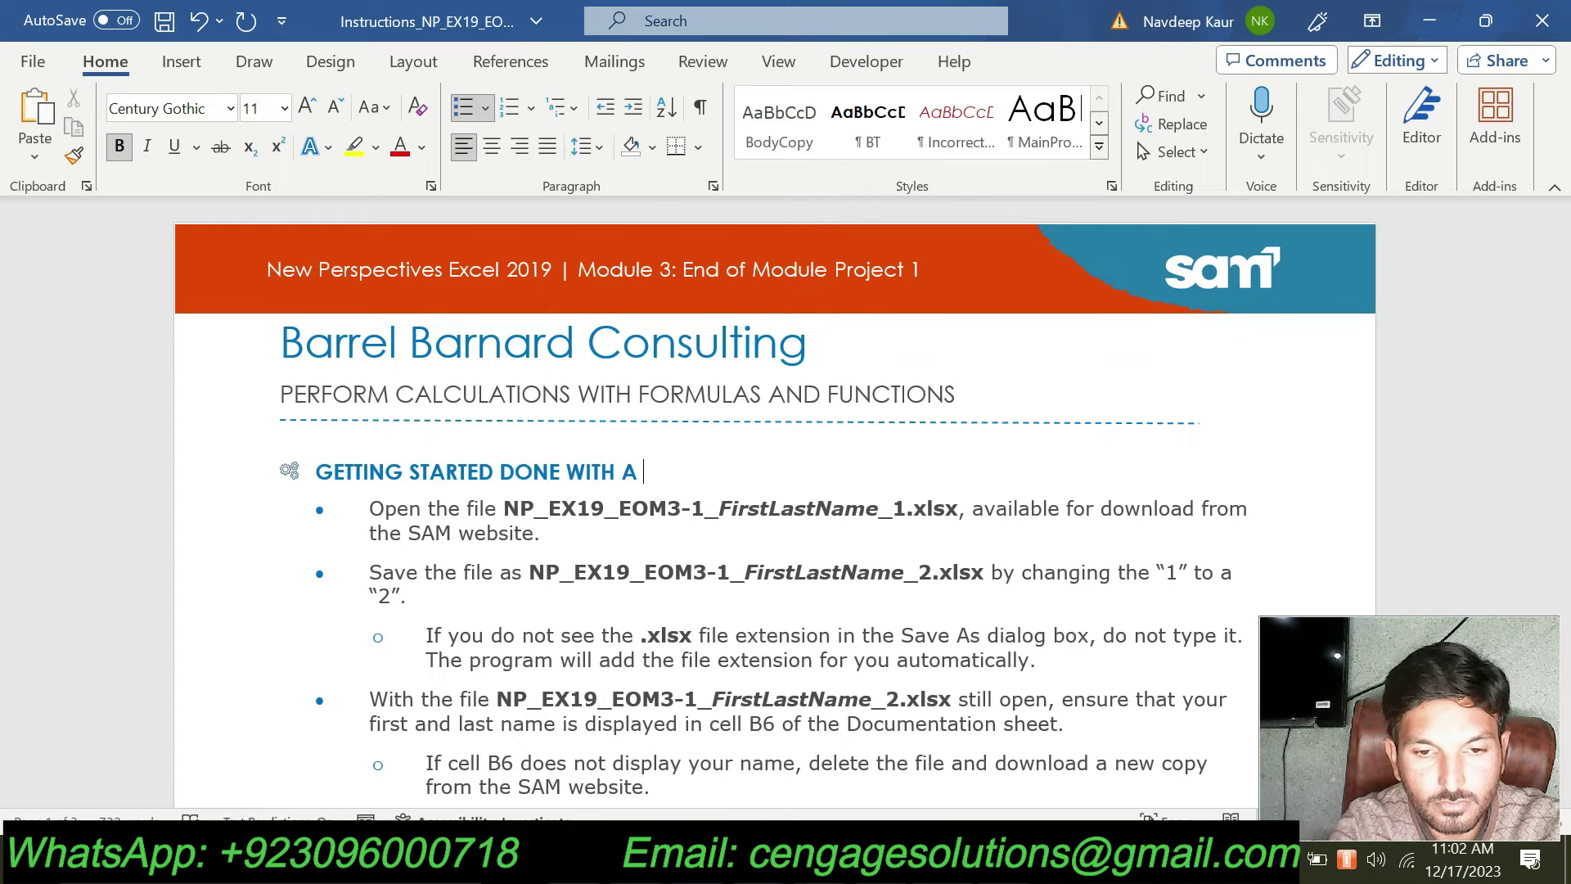
type("GRADETHAN")
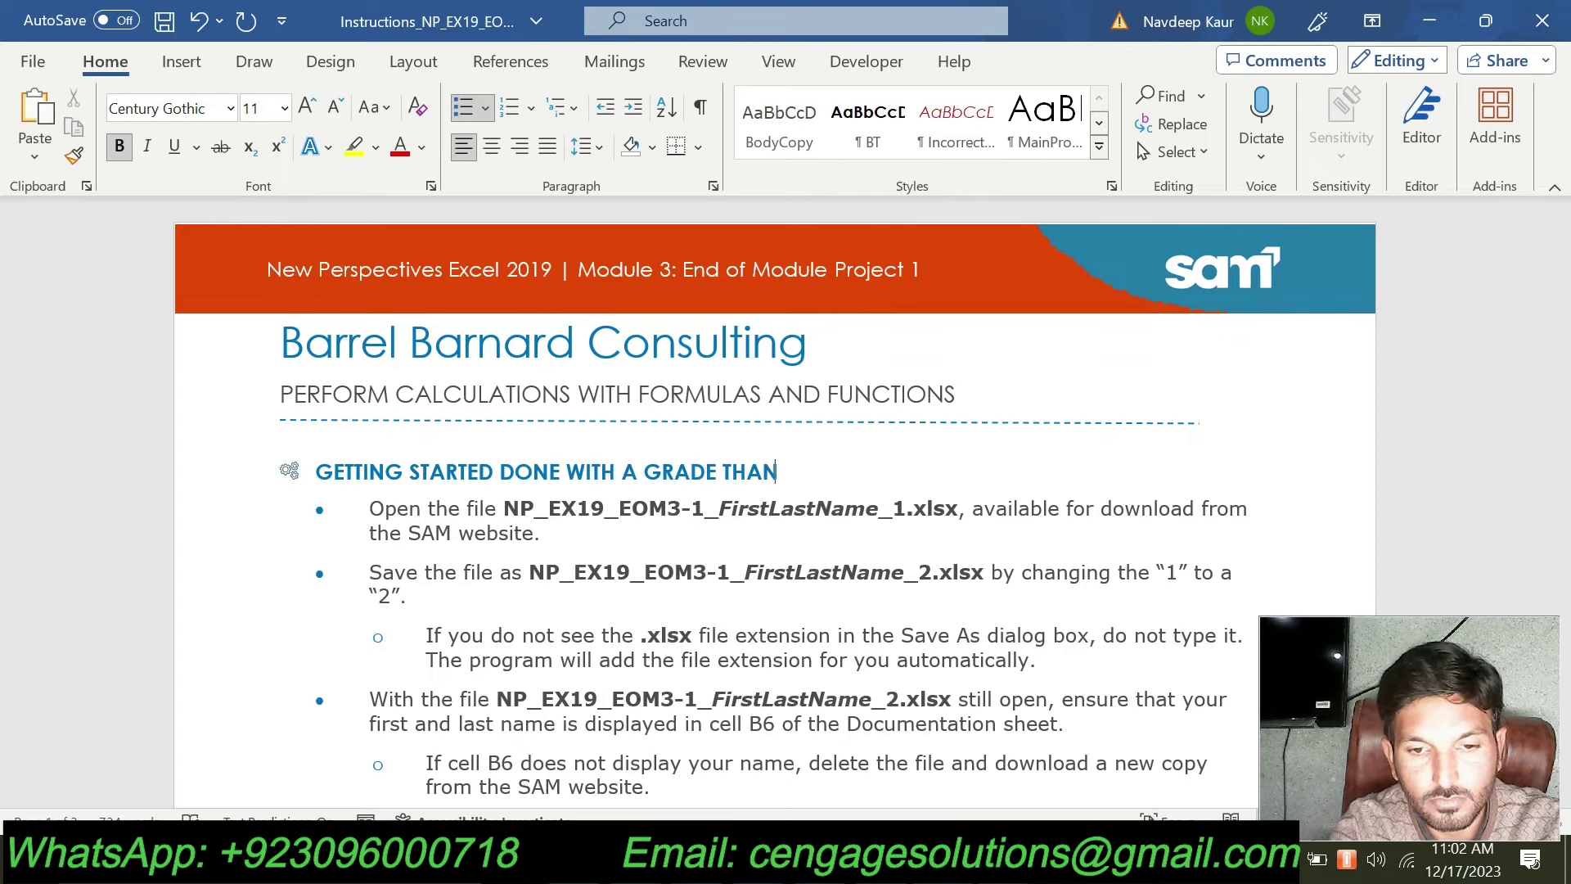
type("OU FOR W")
type("ATCHING MY BIDE")
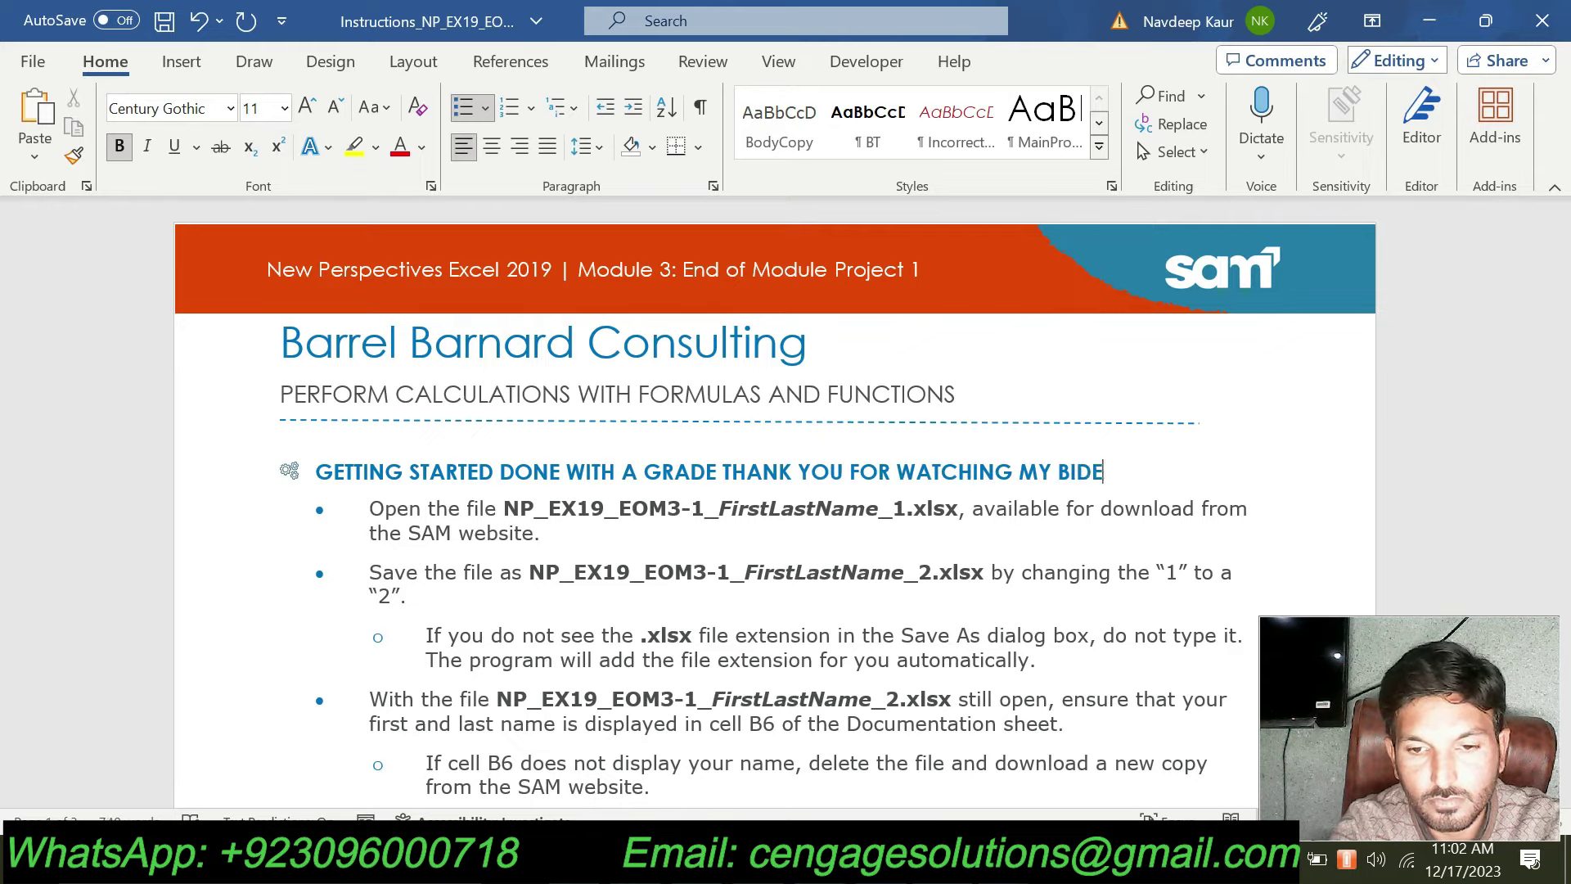
key("BackSpace")
key("BackSpace")
key("BackSpace")
key("BackSpace")
type("VIDEO,")
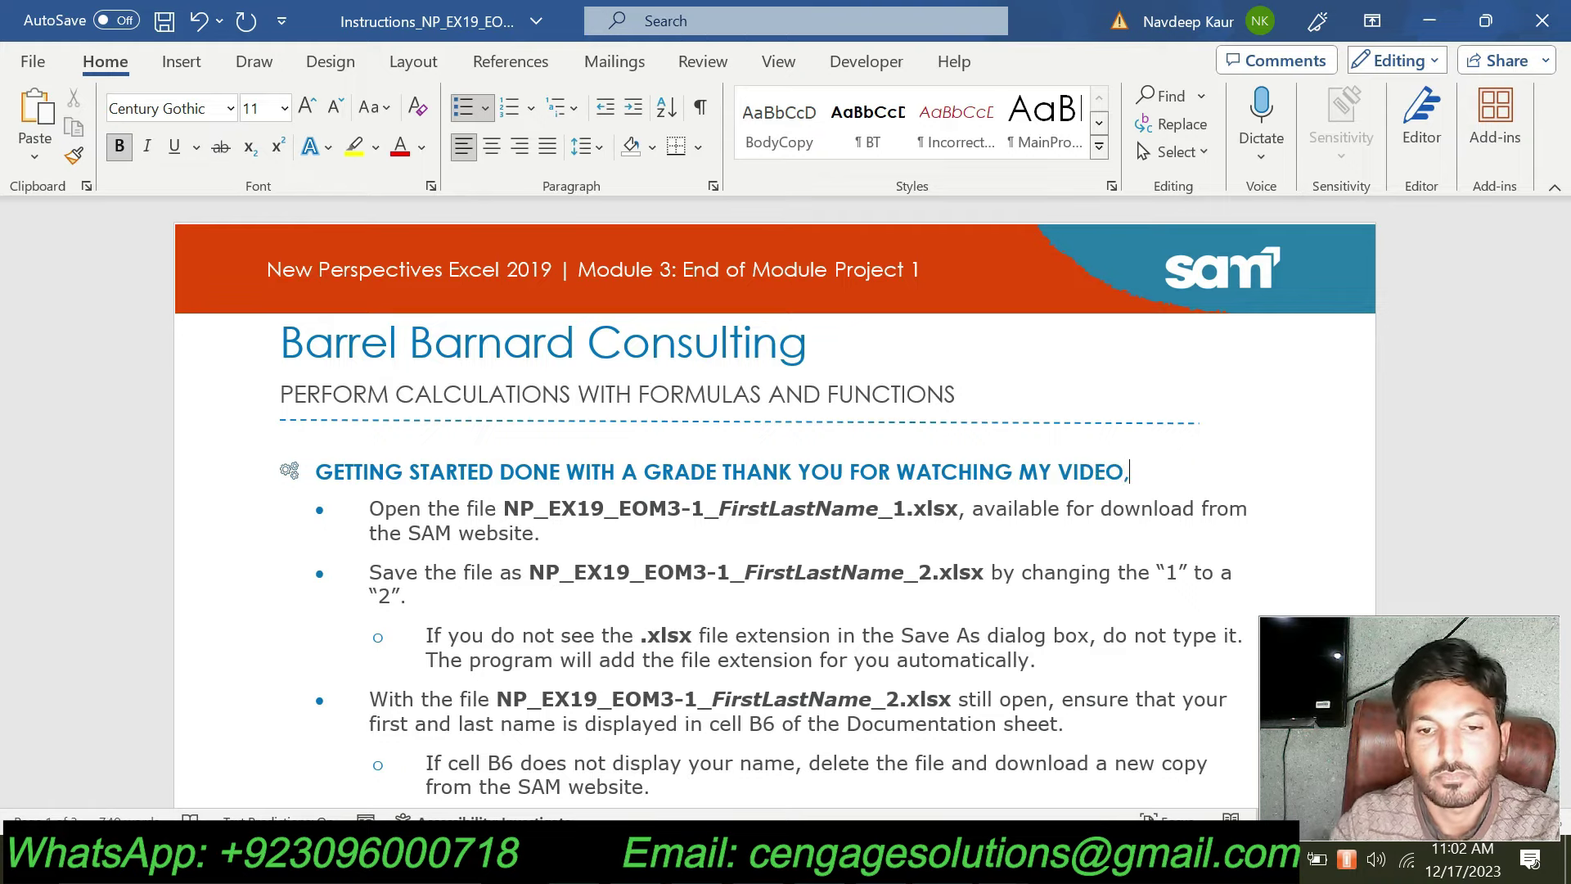